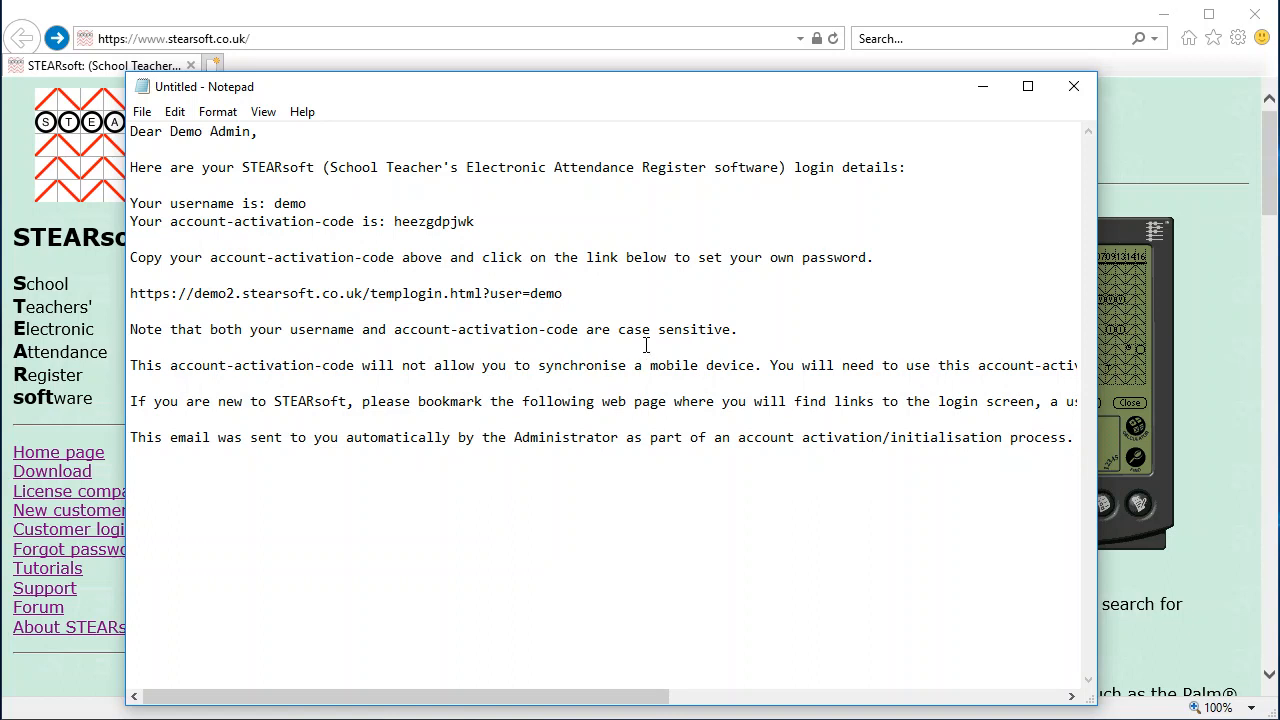
Copy the templogin set-password link from the activation email in Notepad, then return to the browser
left_click_drag(577, 294, 127, 293)
key("ctrl+c")
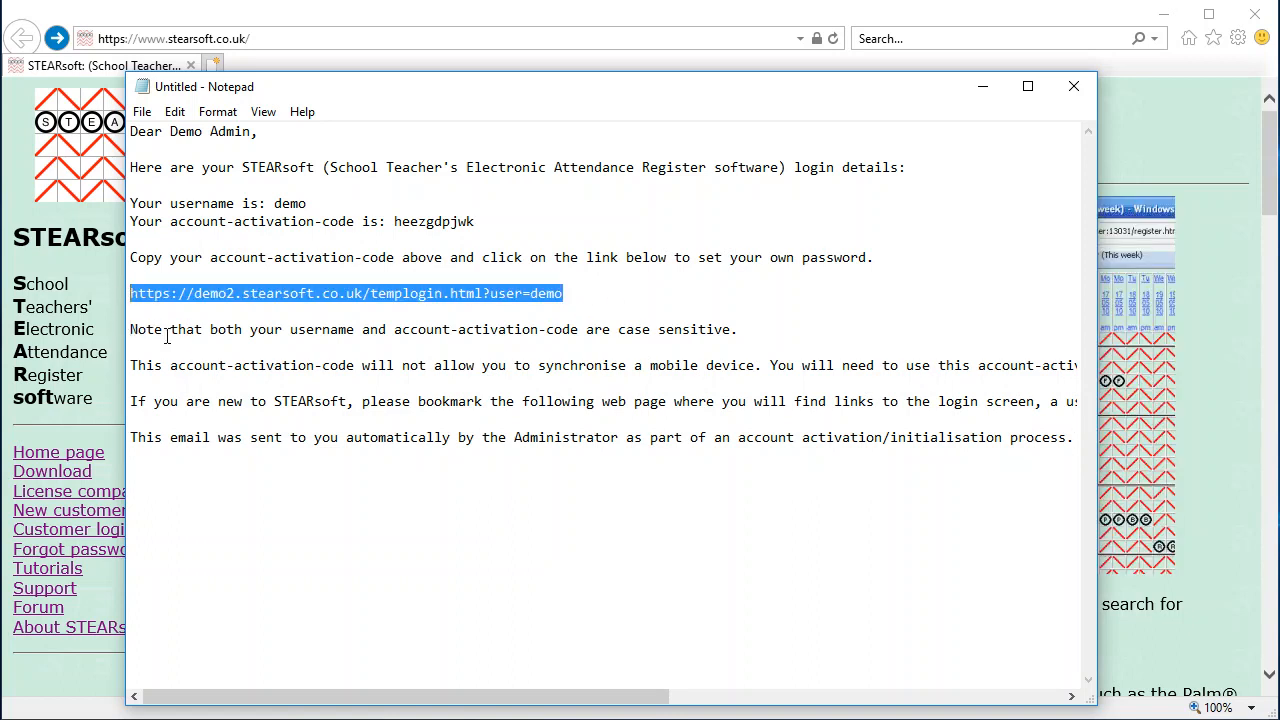
left_click(265, 42)
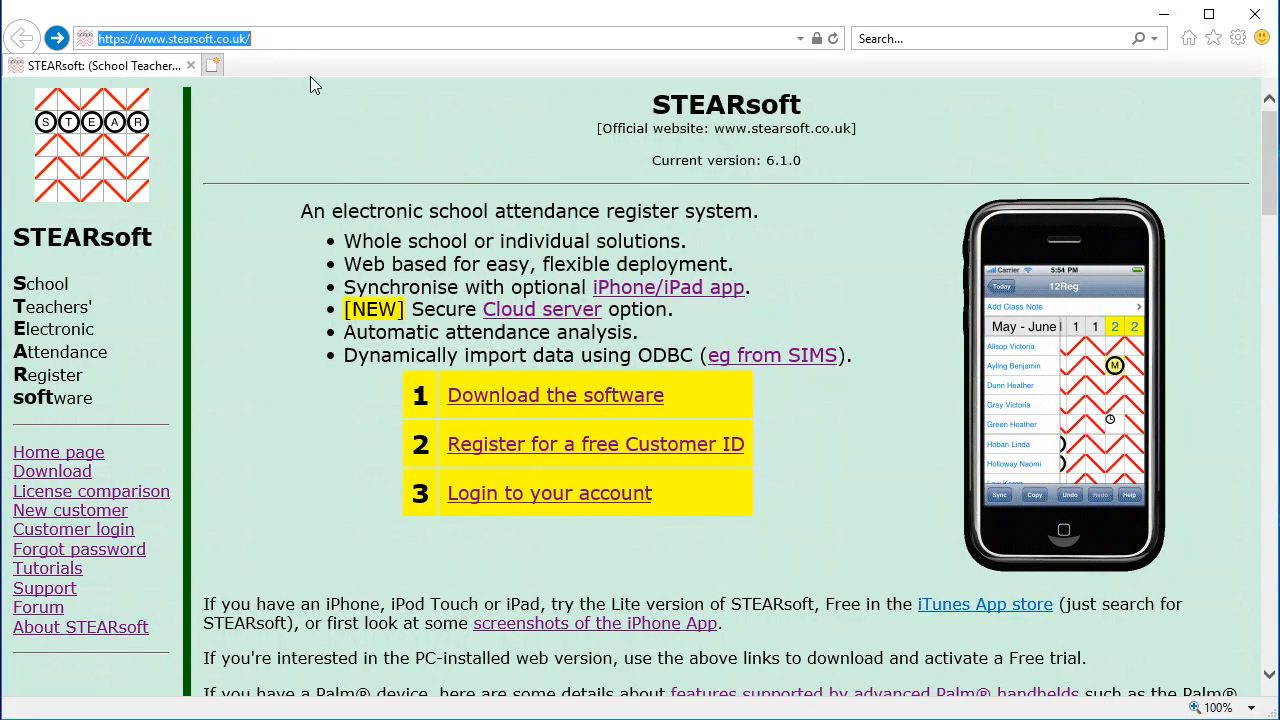
Load the emailed set-password page in the browser
key("ctrl+v")
key("Return")
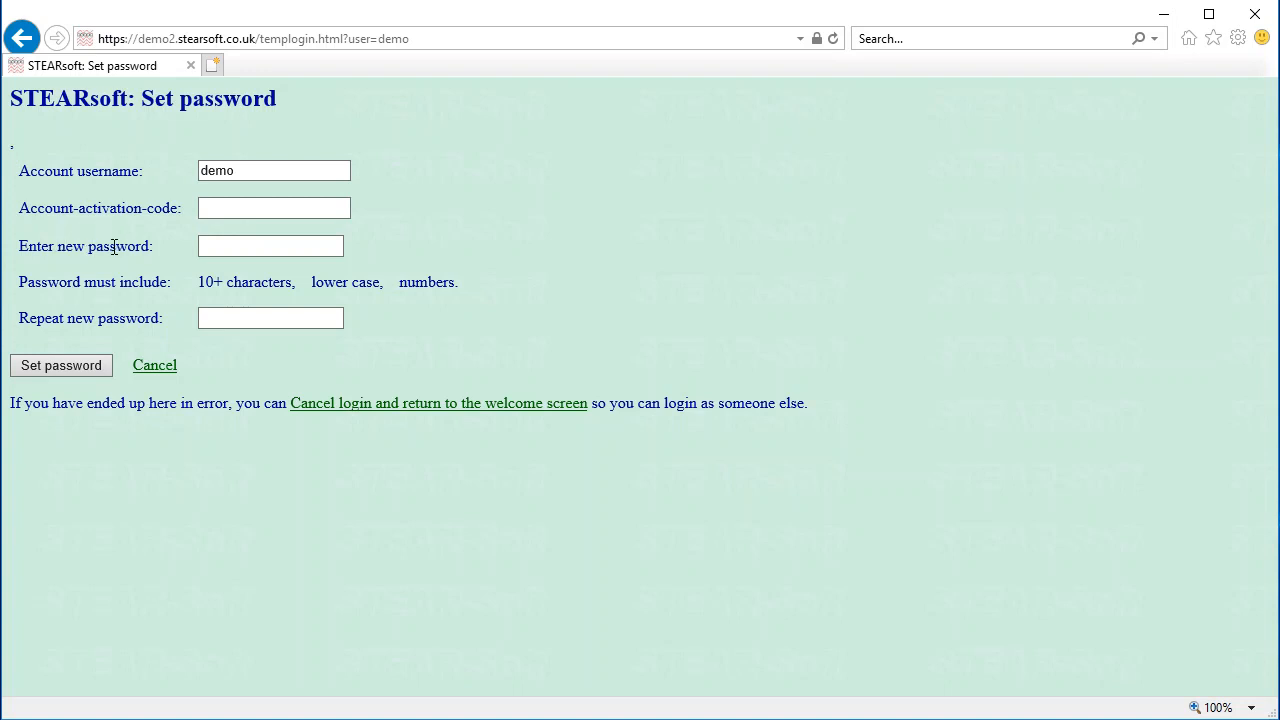
left_click_drag(66, 171, 131, 181)
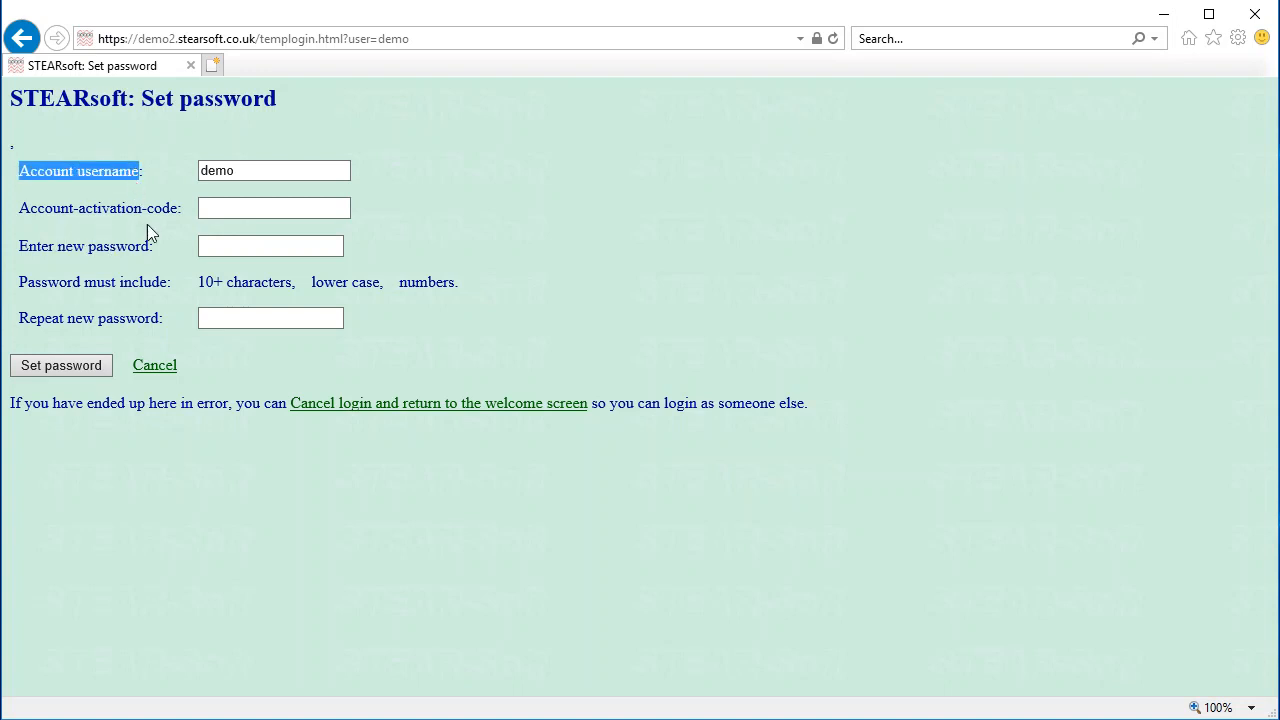
left_click(228, 207)
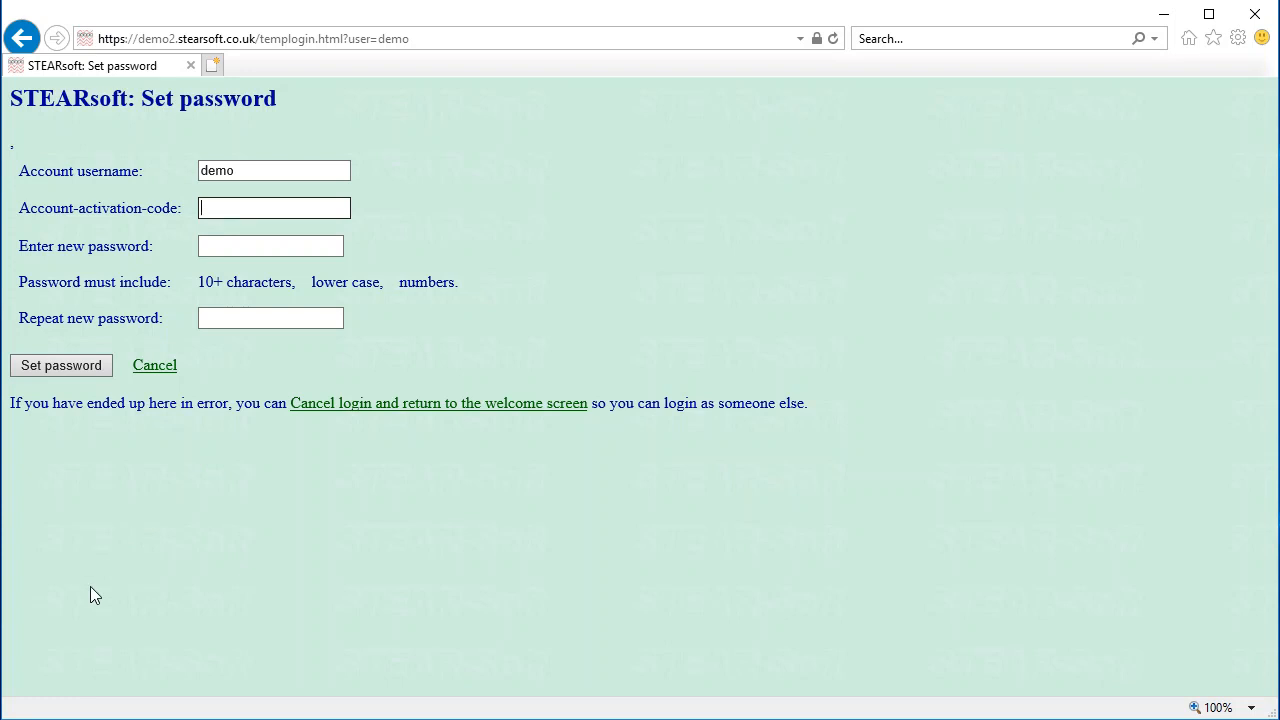
left_click_drag(150, 208, 77, 205)
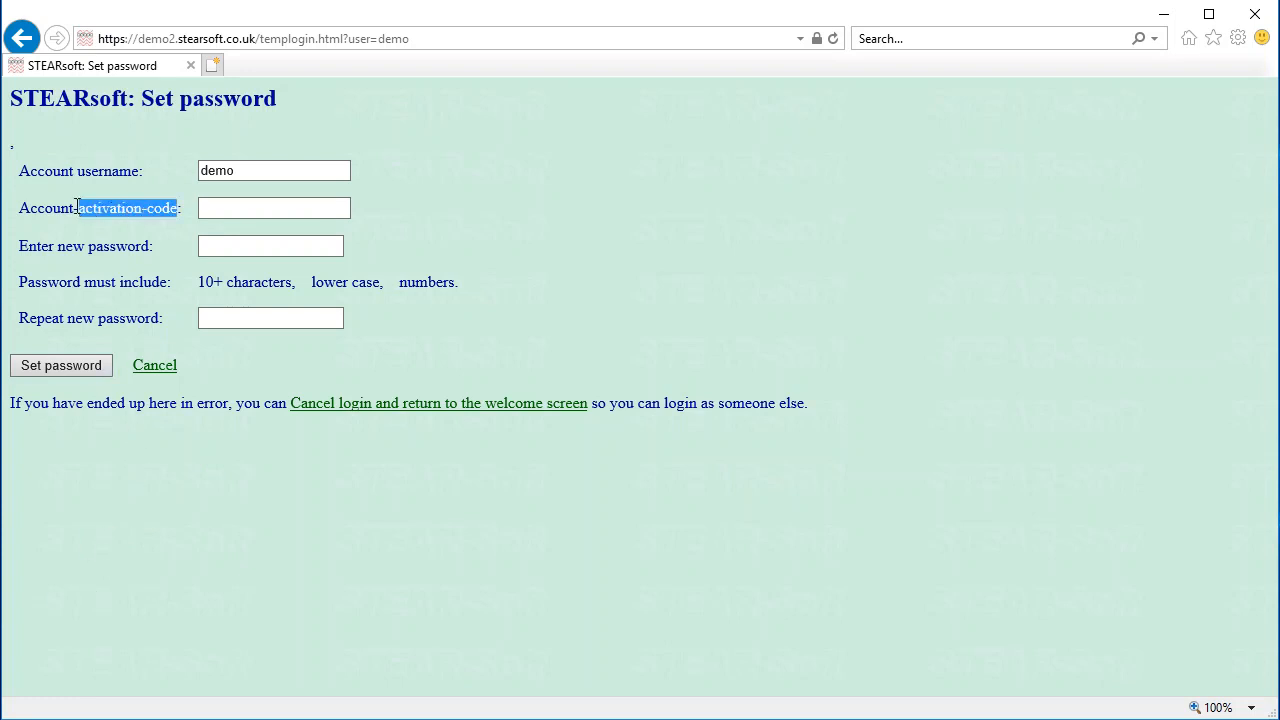
Paste the activation code from the email into the form's activation code field
key("alt+Tab")
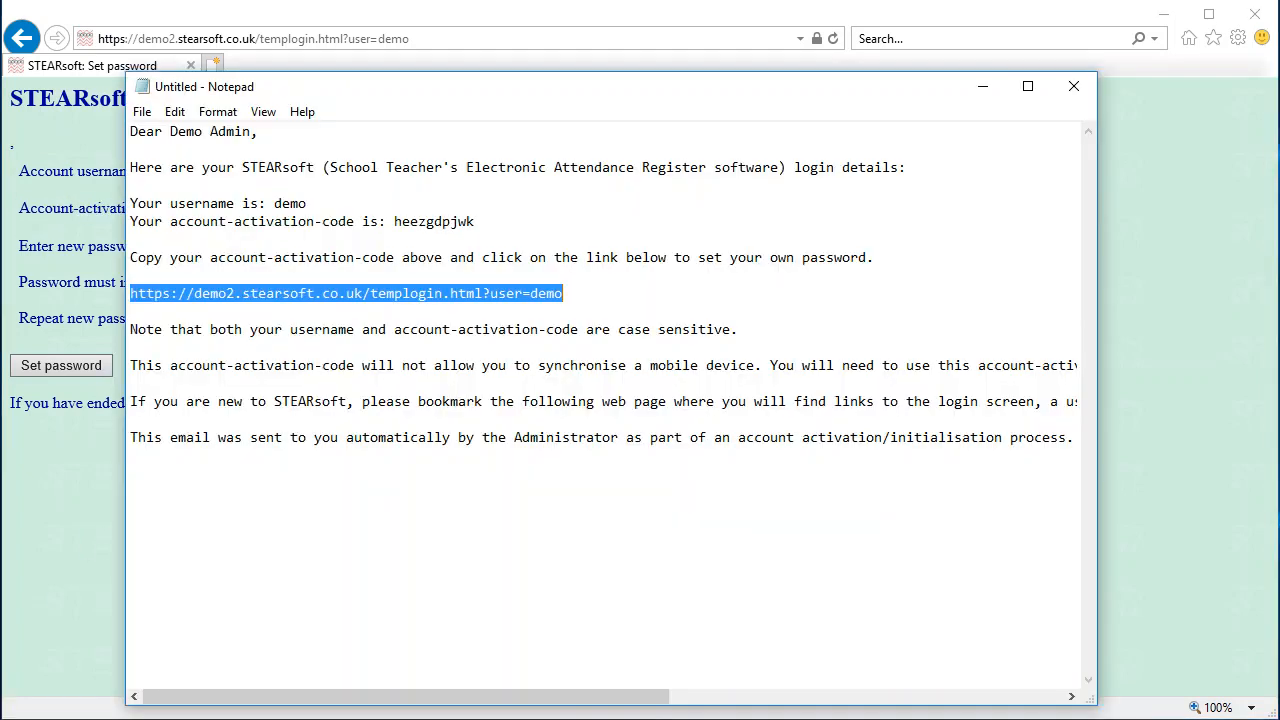
double_click(428, 222)
key("ctrl+c")
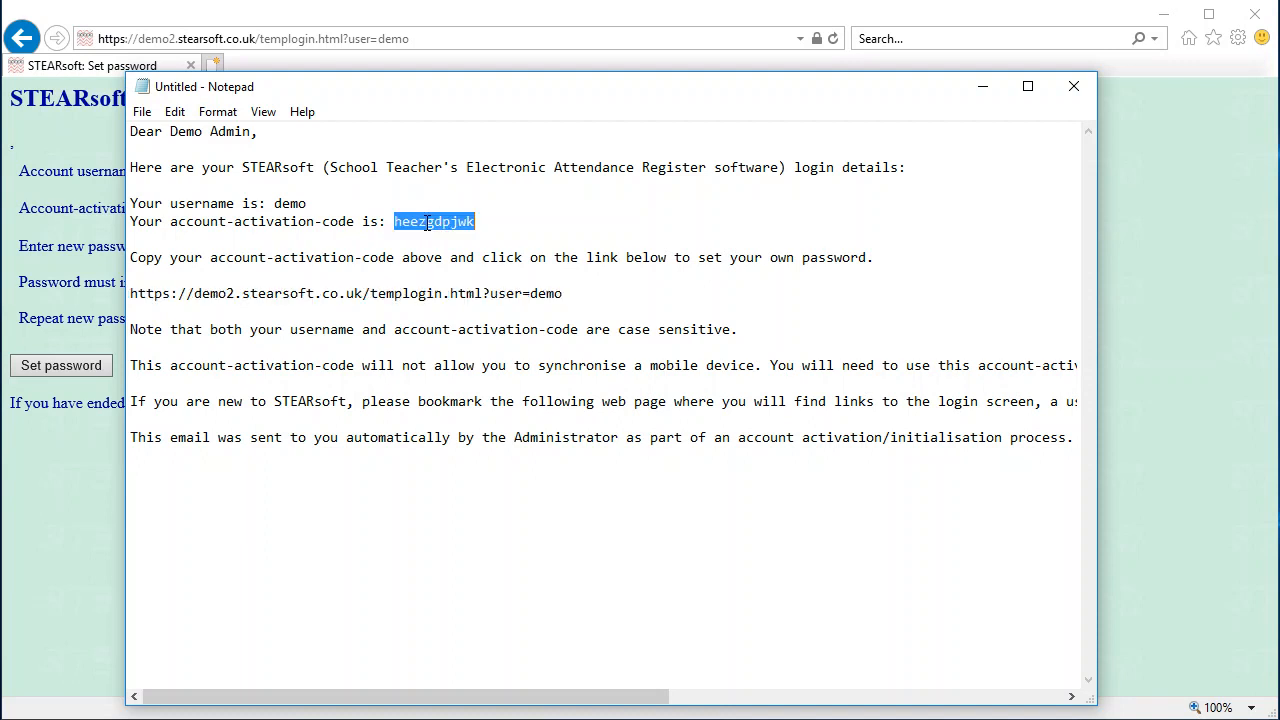
key("alt+Tab")
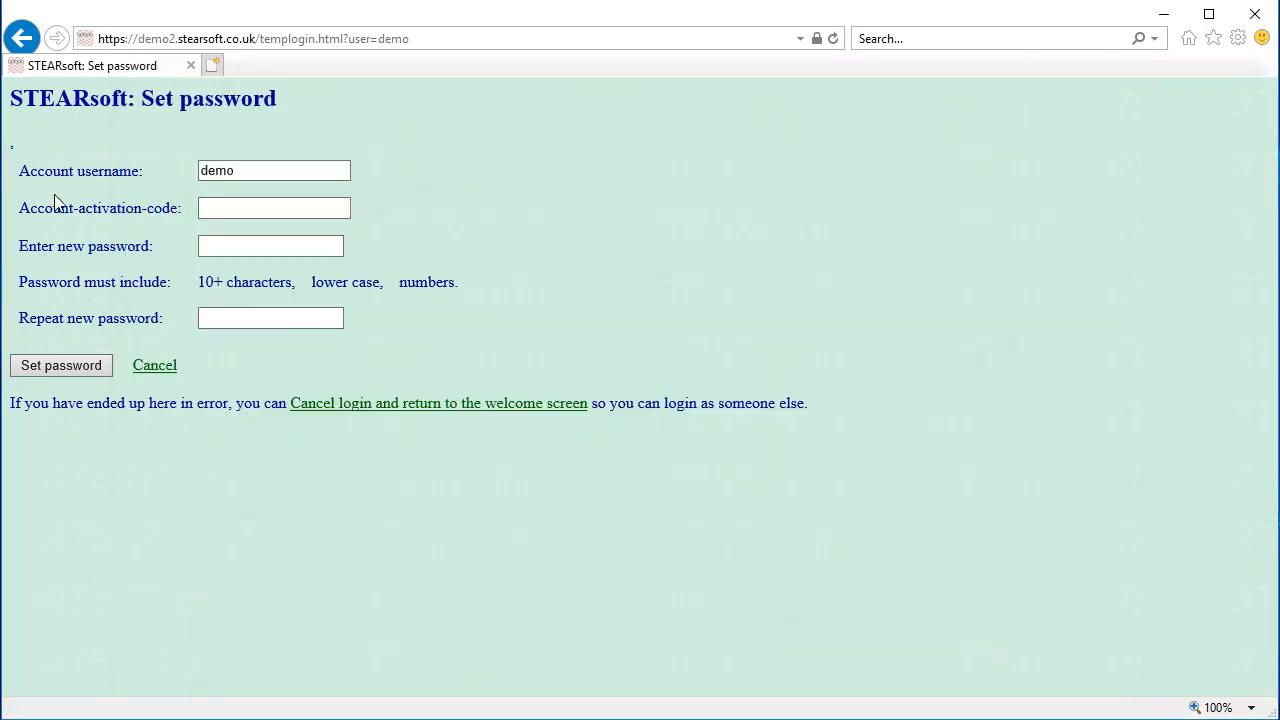
left_click(286, 212)
key("ctrl+v")
Enter and repeat the new account password, then submit it
left_click(247, 249)
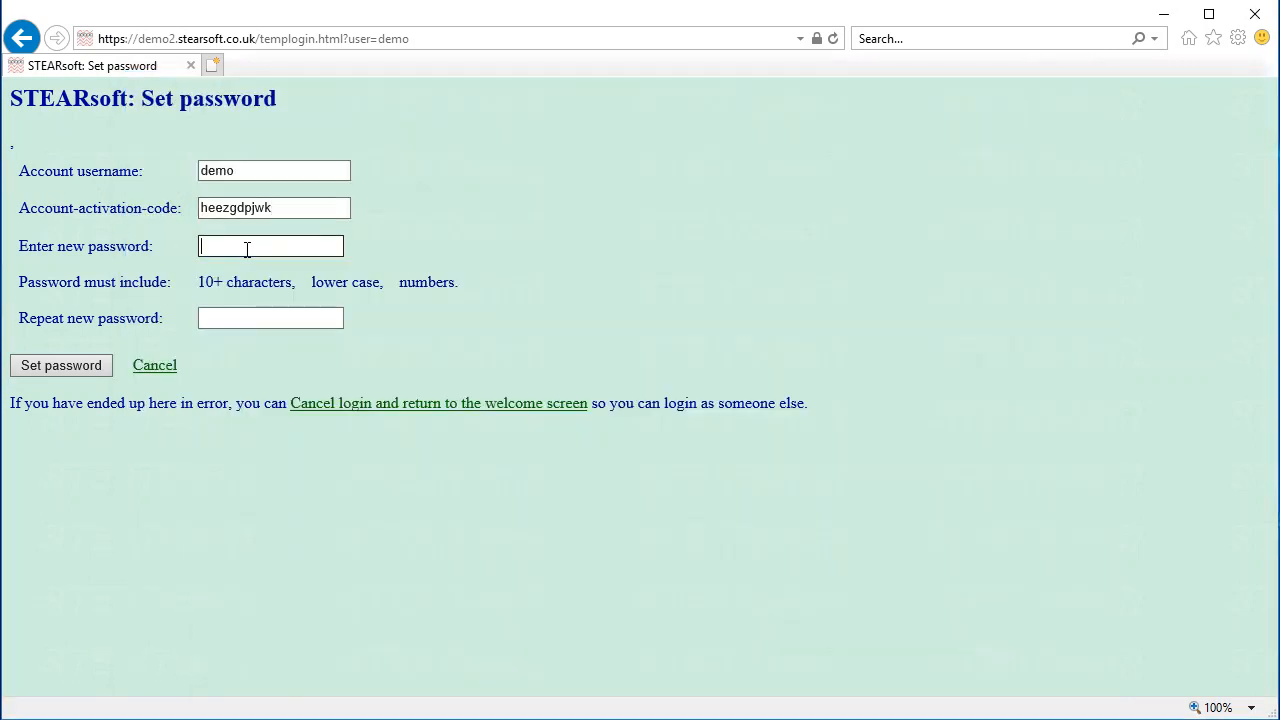
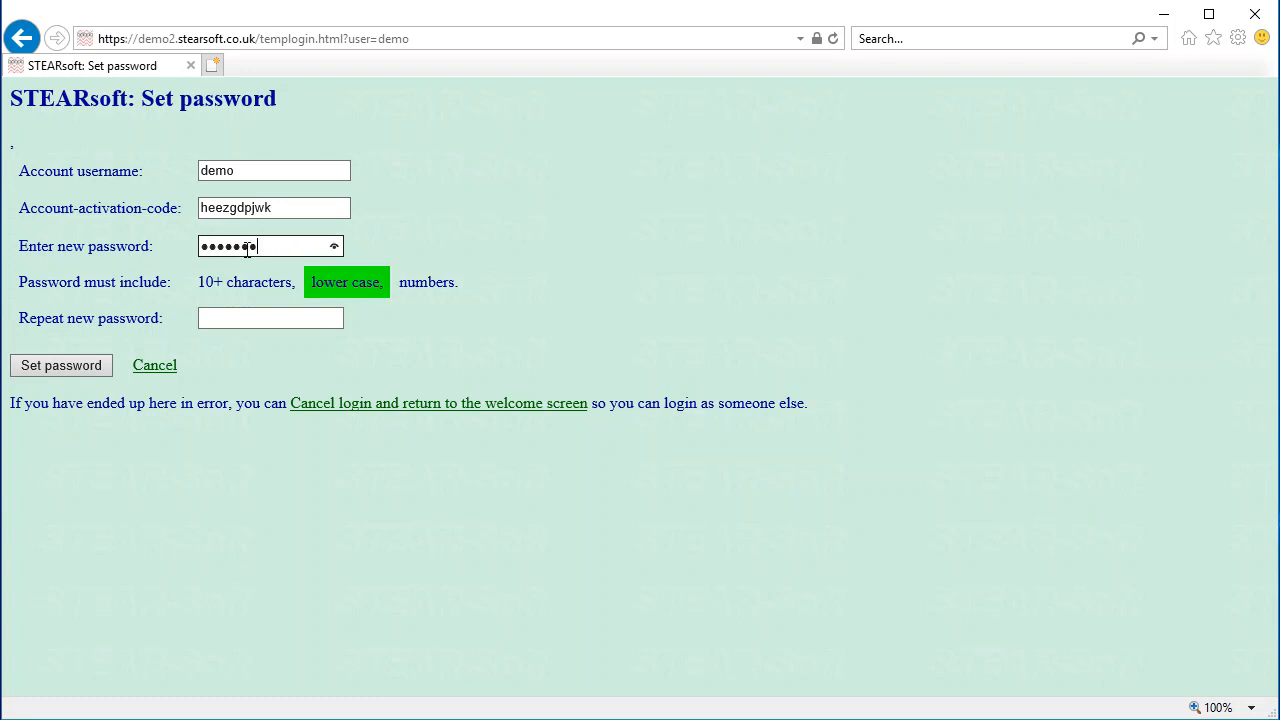
key("Tab")
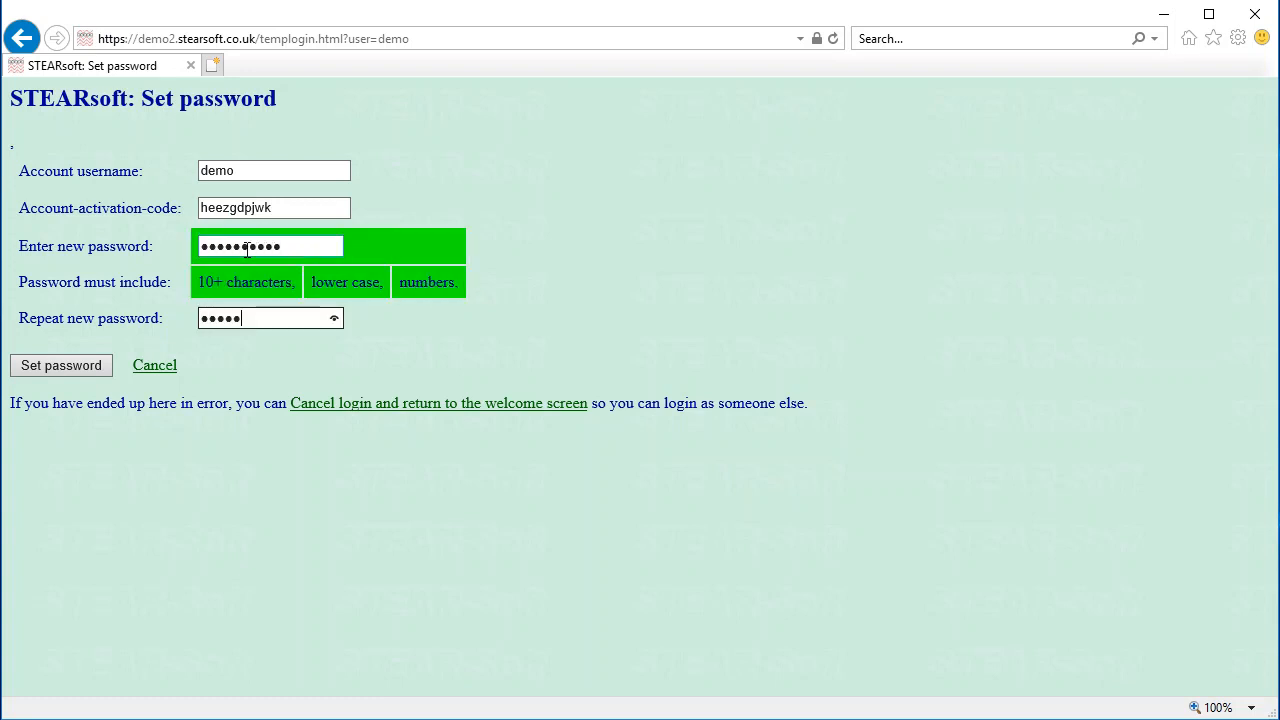
left_click(29, 366)
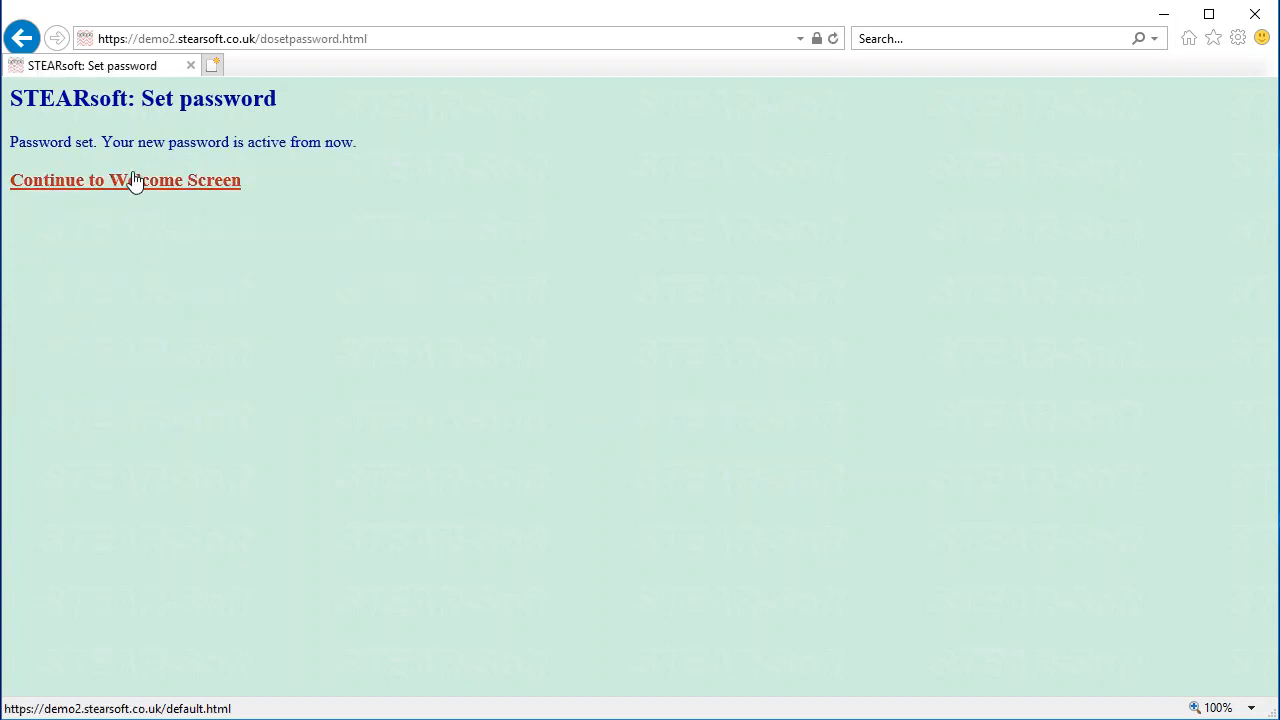
Go to the welcome screen, start Administrator login, and accept the authorisation and cookies notice
left_click(116, 190)
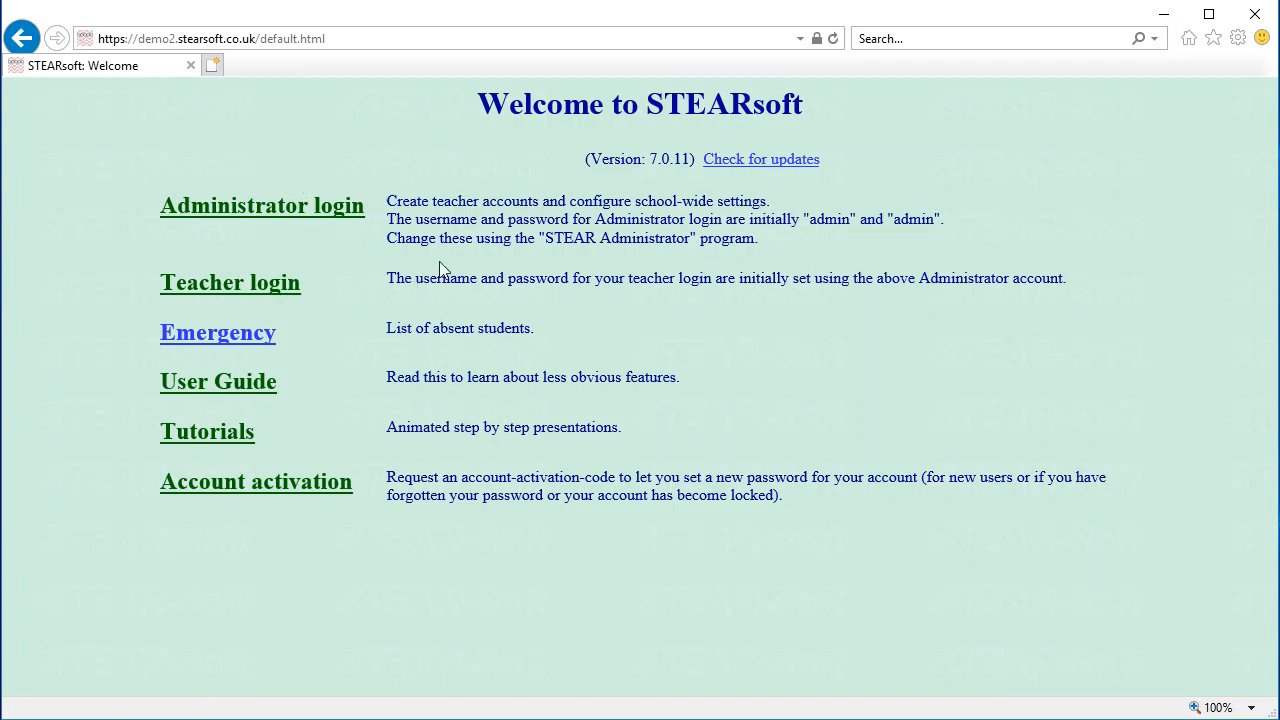
left_click(245, 208)
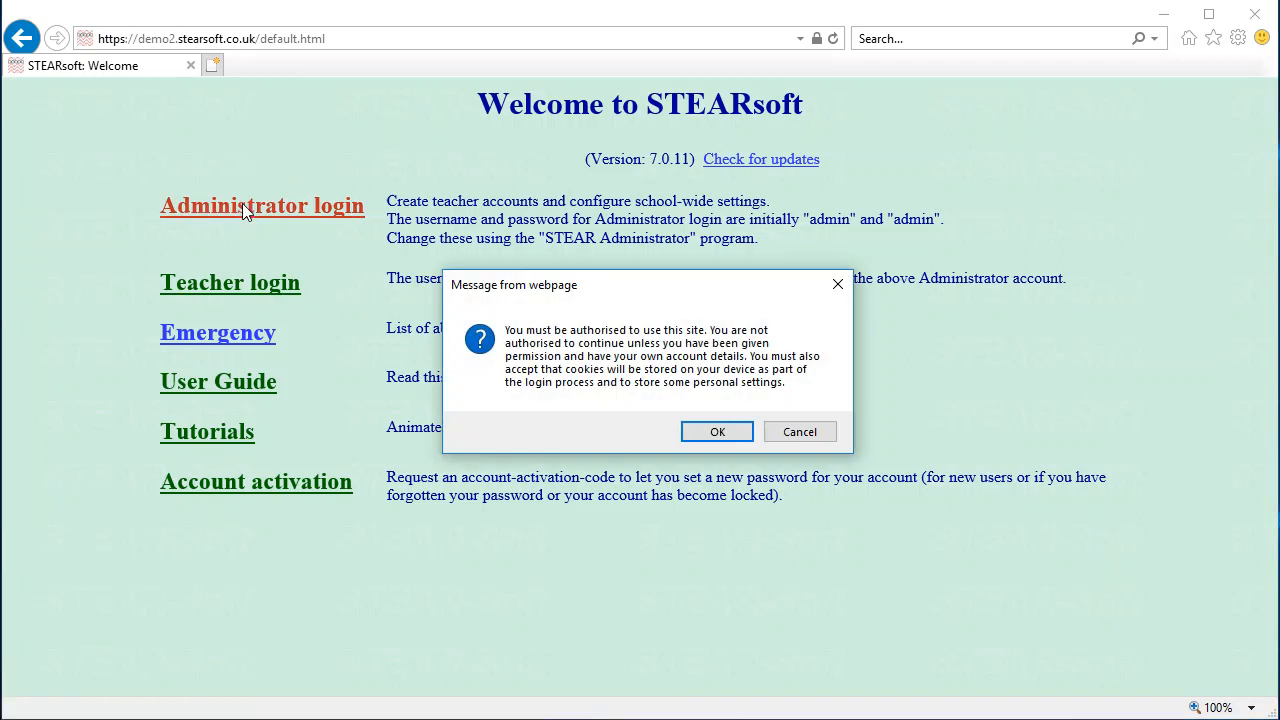
left_click(735, 436)
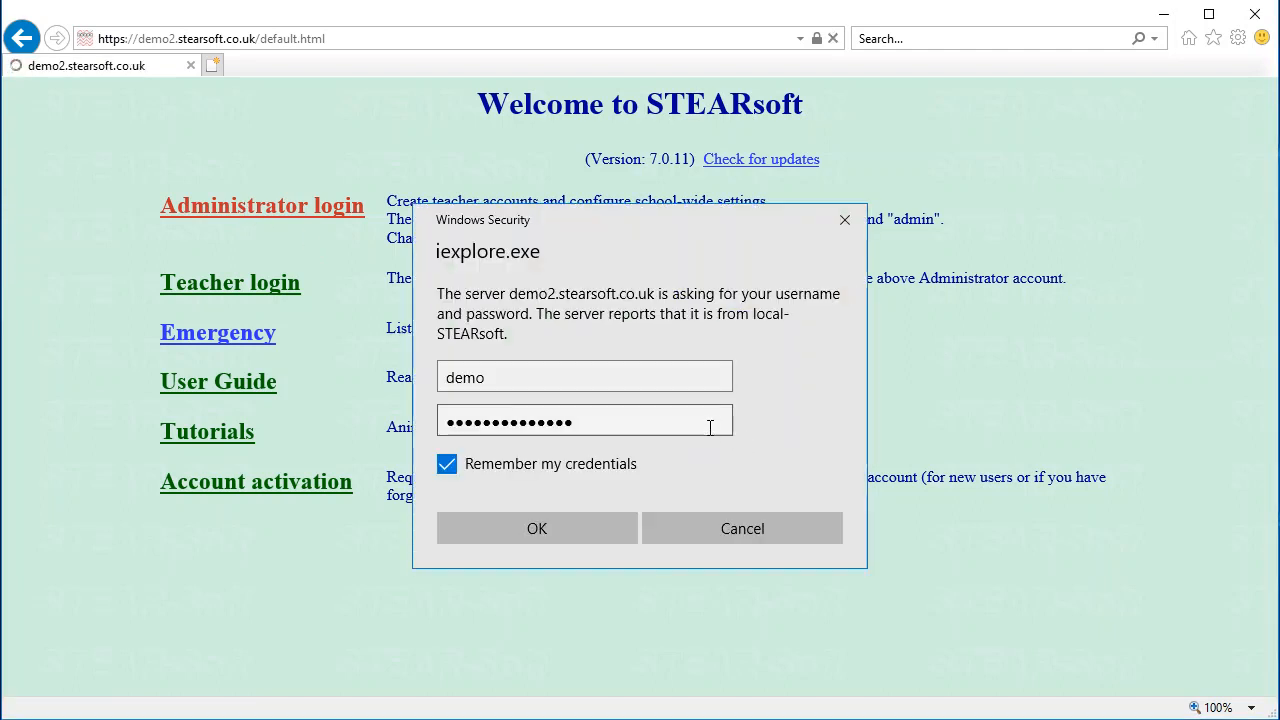
Sign in through Windows Security with the administrator username and password
double_click(549, 385)
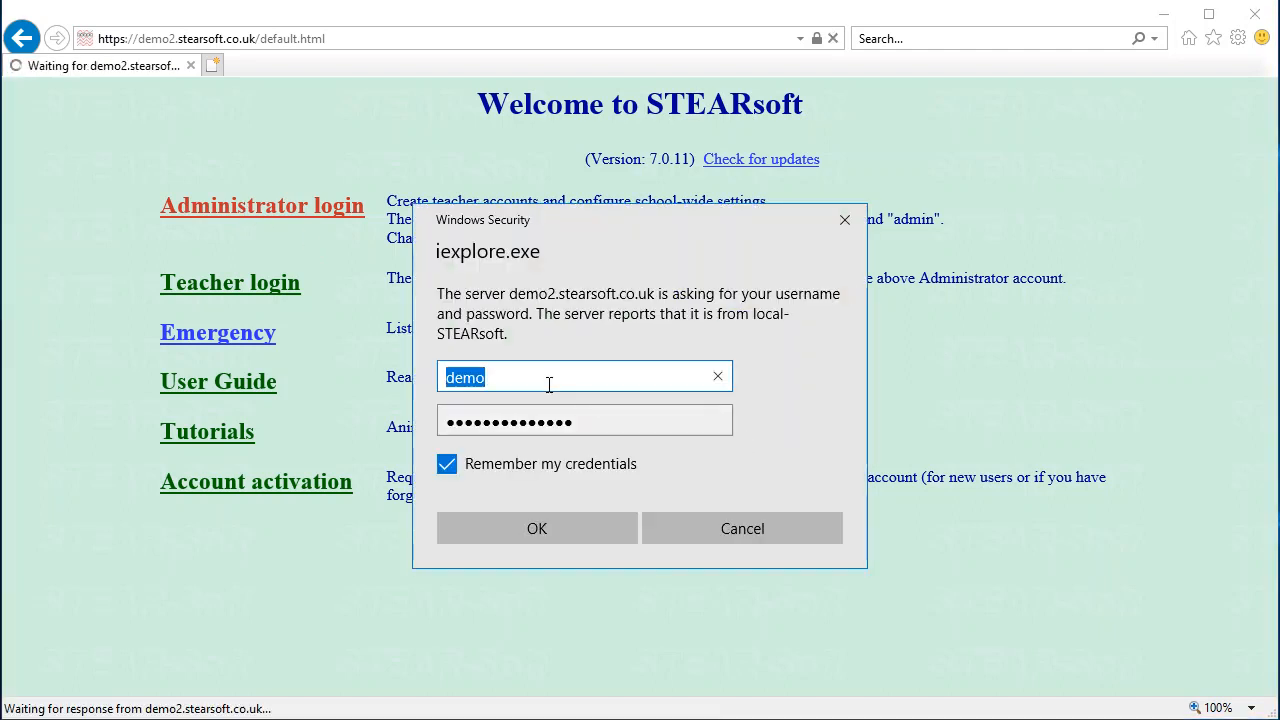
type("demo")
key("Tab")
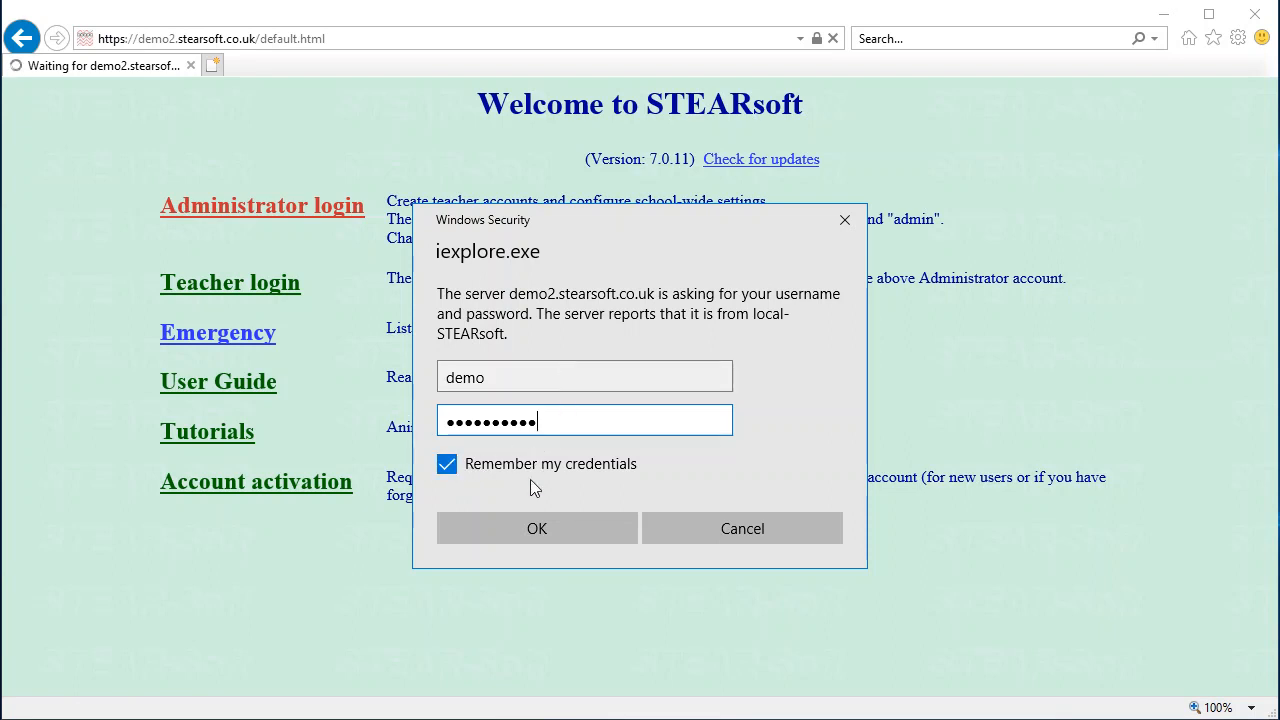
left_click(512, 524)
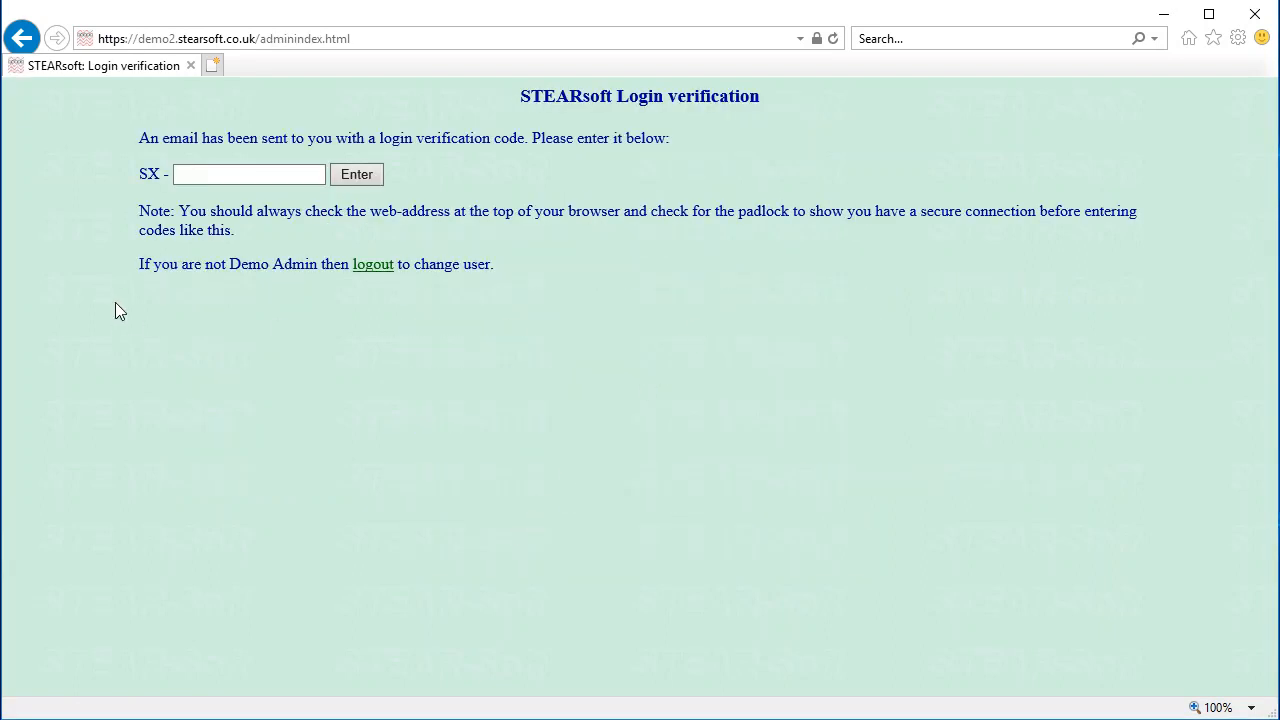
Submit the emailed verification code, always trust this device, and continue to the administrator screen
left_click(209, 175)
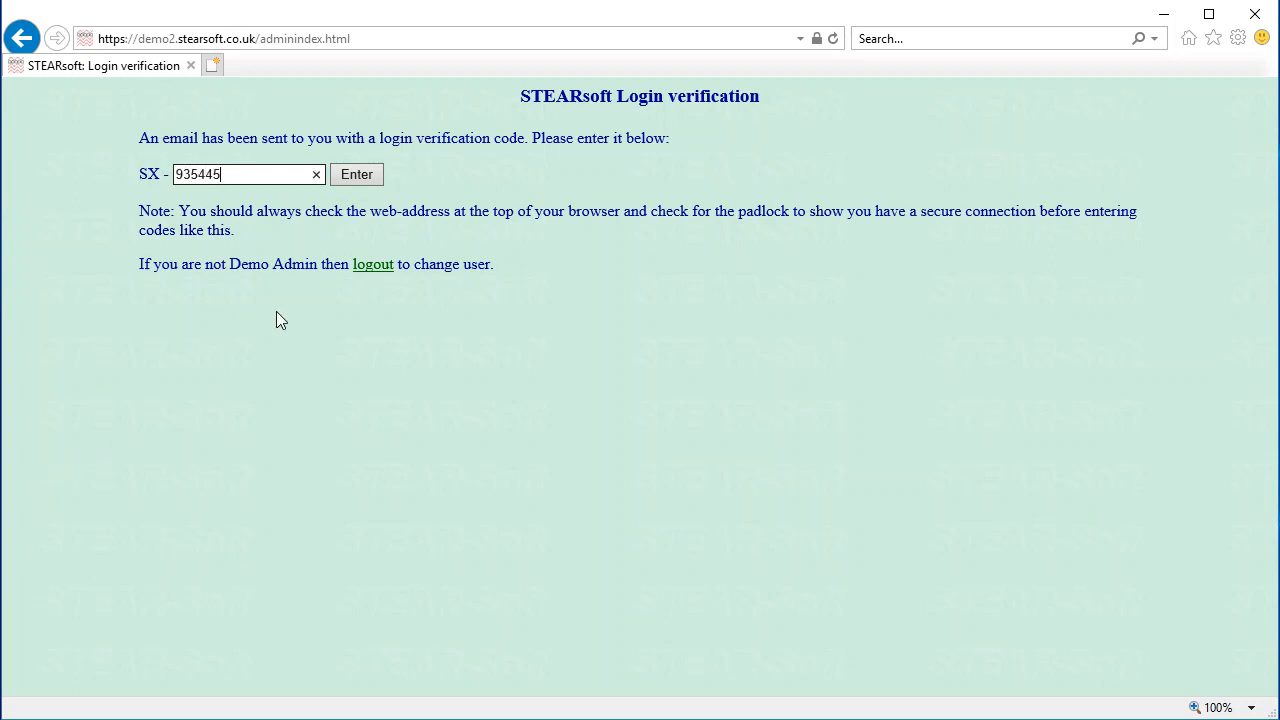
left_click(352, 177)
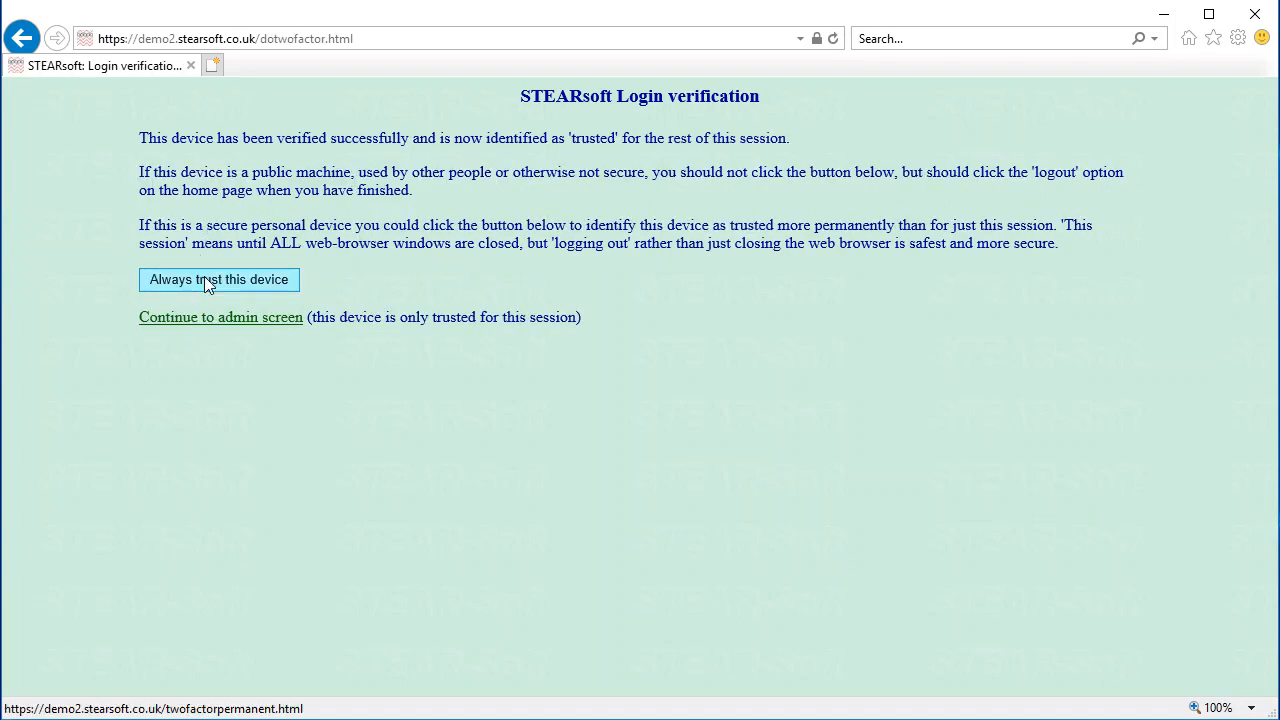
left_click(205, 282)
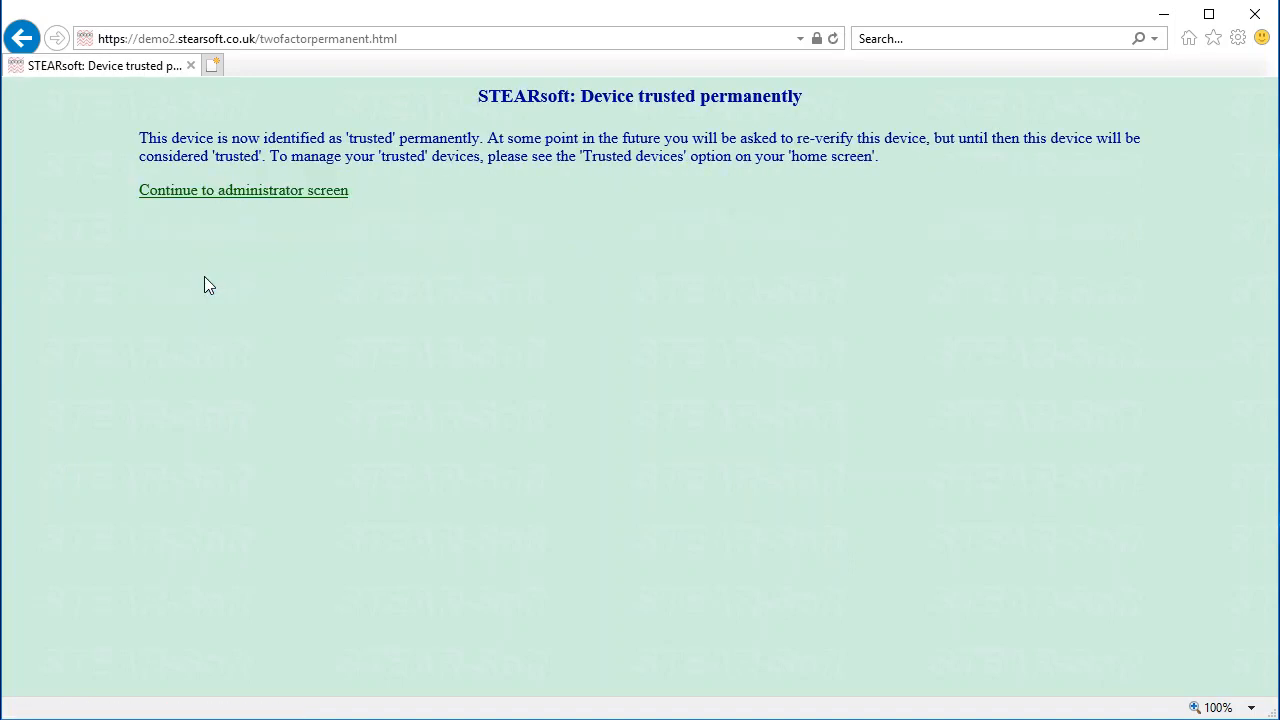
left_click(231, 196)
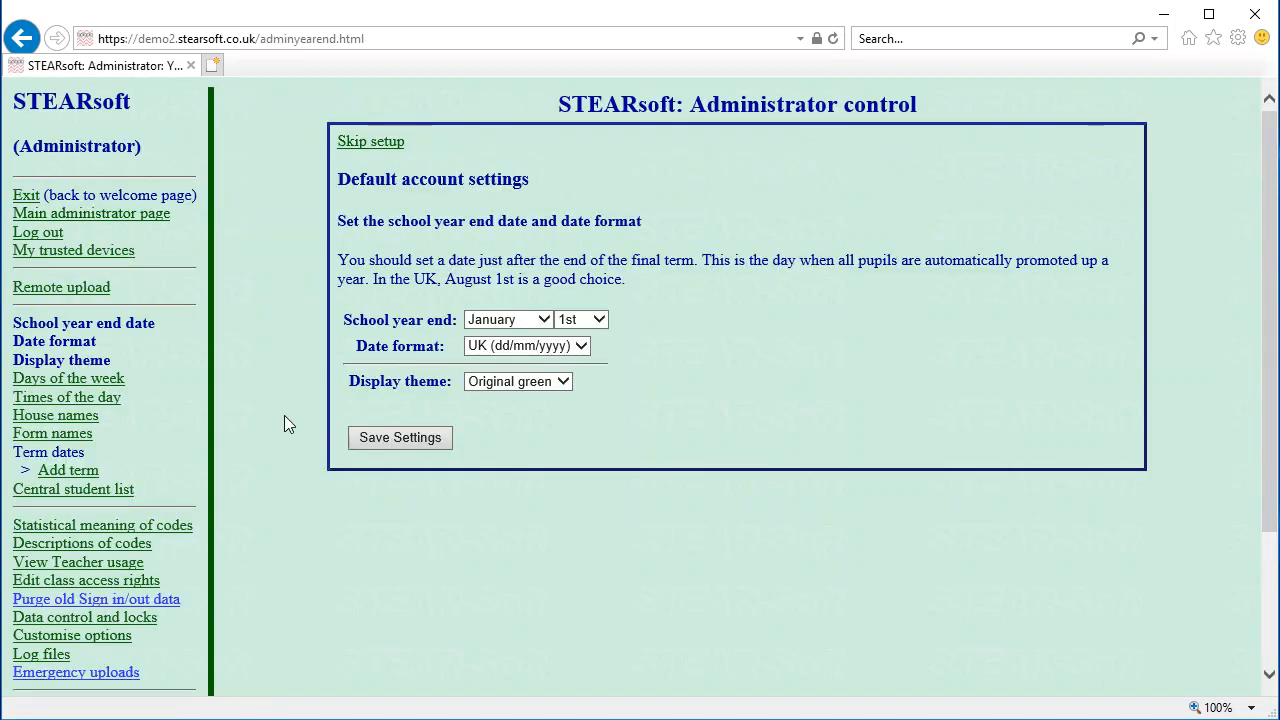
Set the school year end to August, save the settings, and skip remote upload setup
left_click(544, 319)
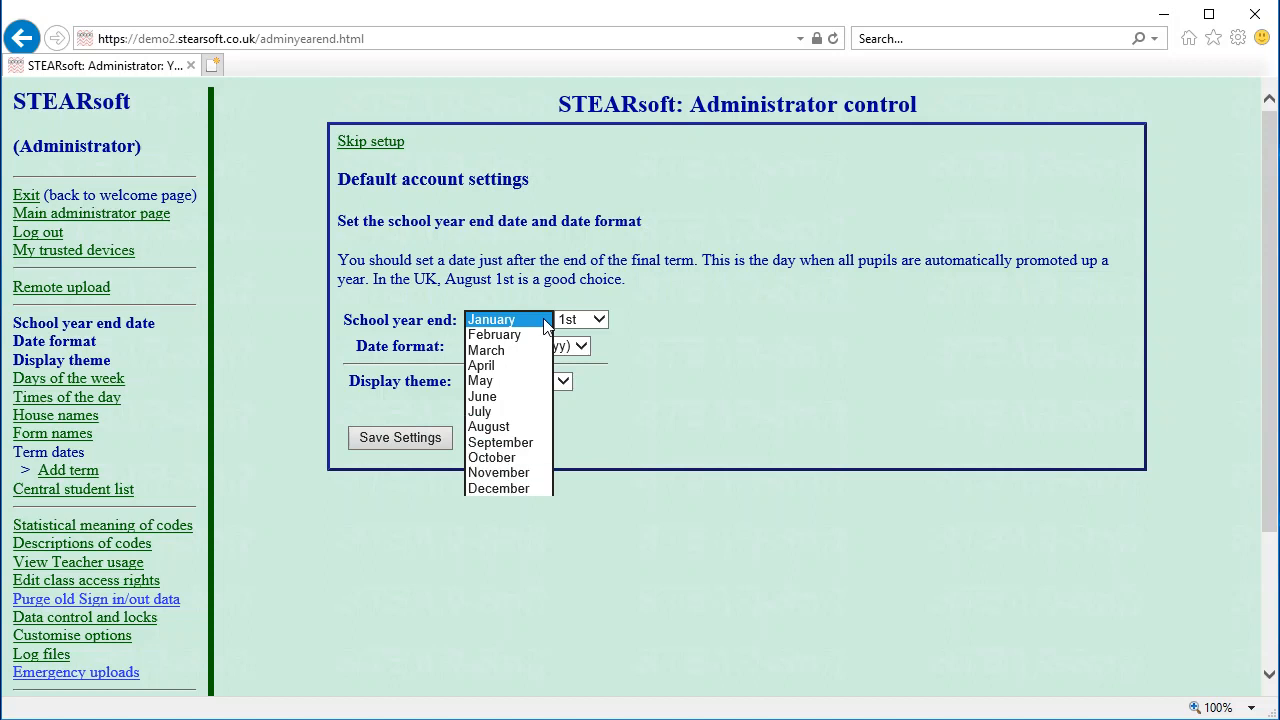
left_click(511, 424)
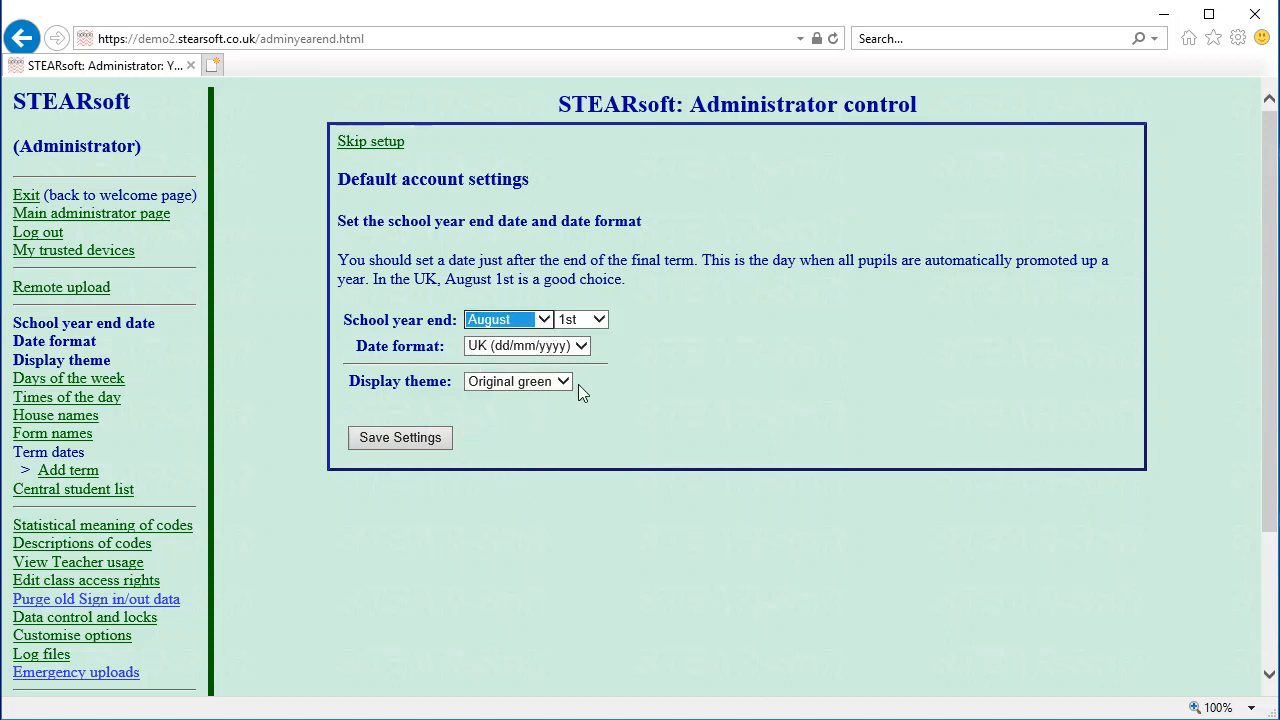
left_click(403, 434)
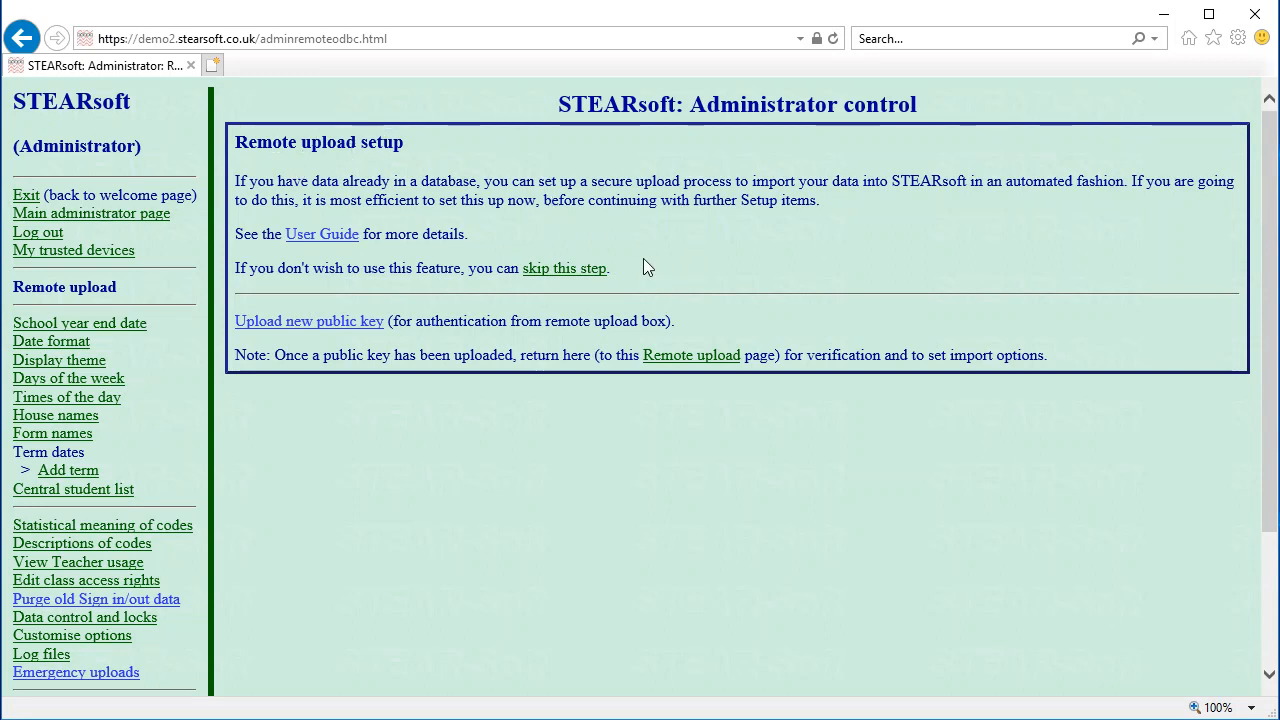
left_click(538, 270)
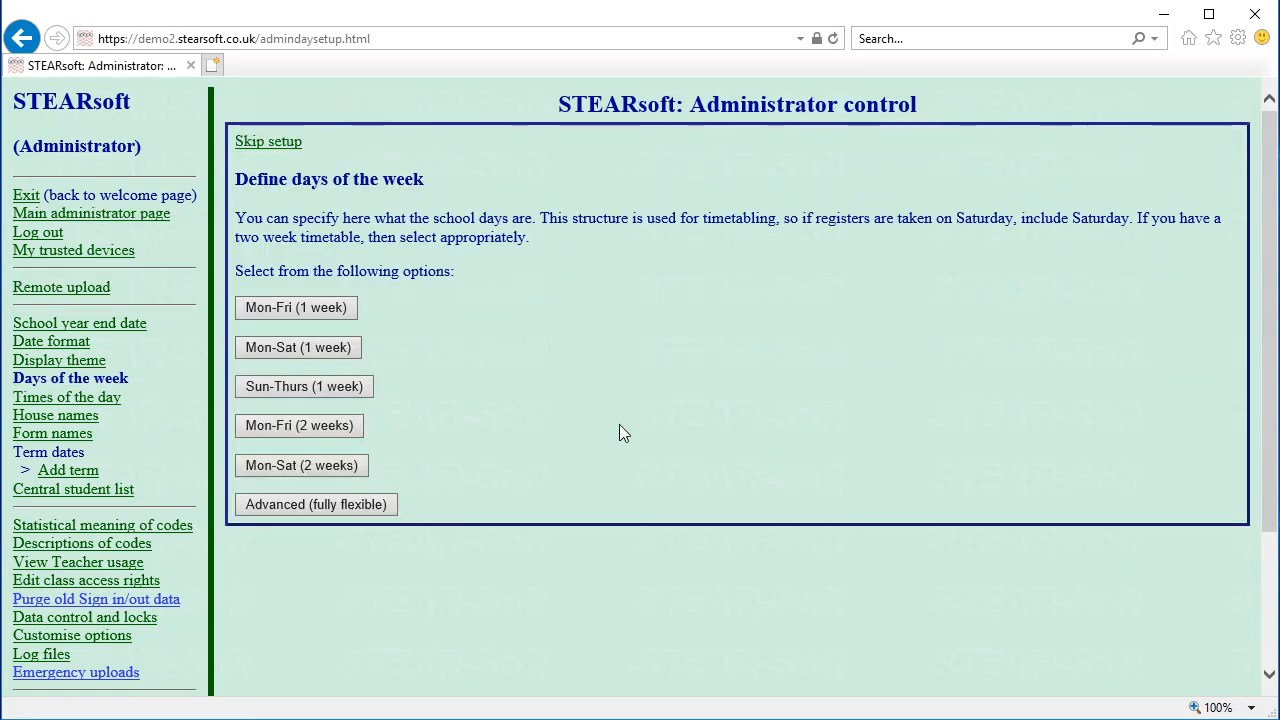
Choose a Monday–Friday one-week school and fill the periods table with the example times
left_click(295, 305)
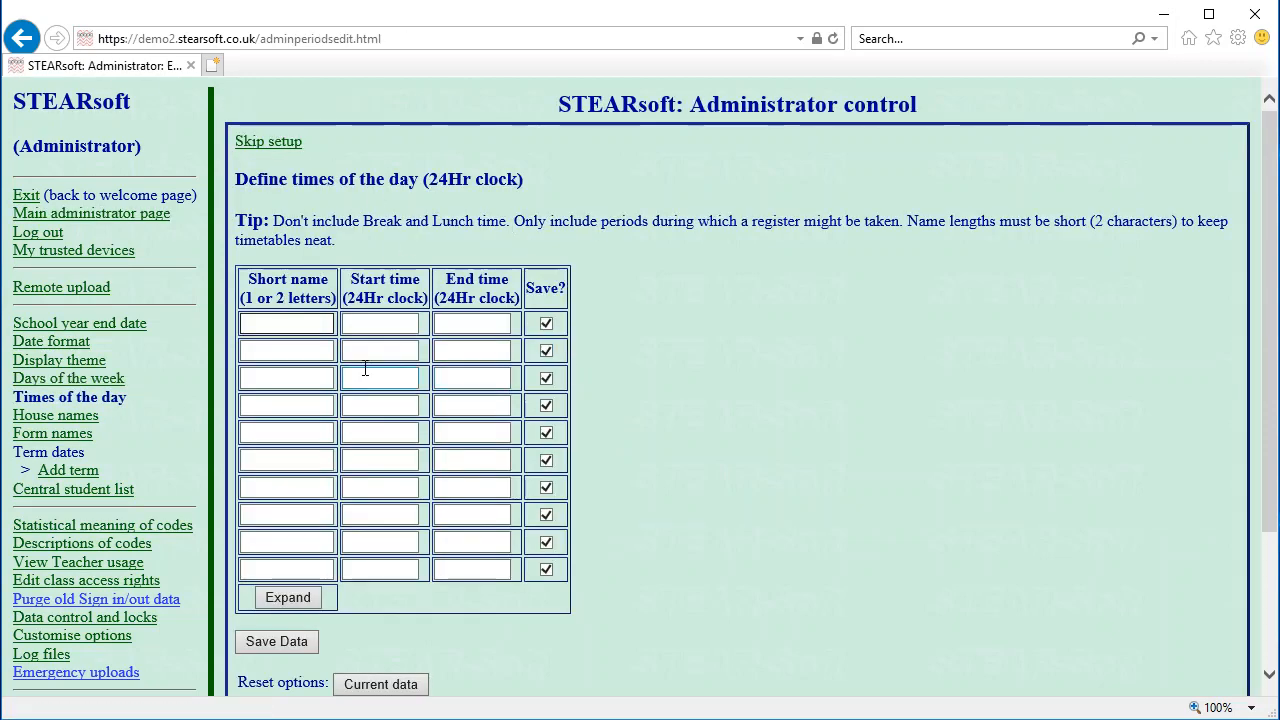
scroll(346, 366, "down", 3)
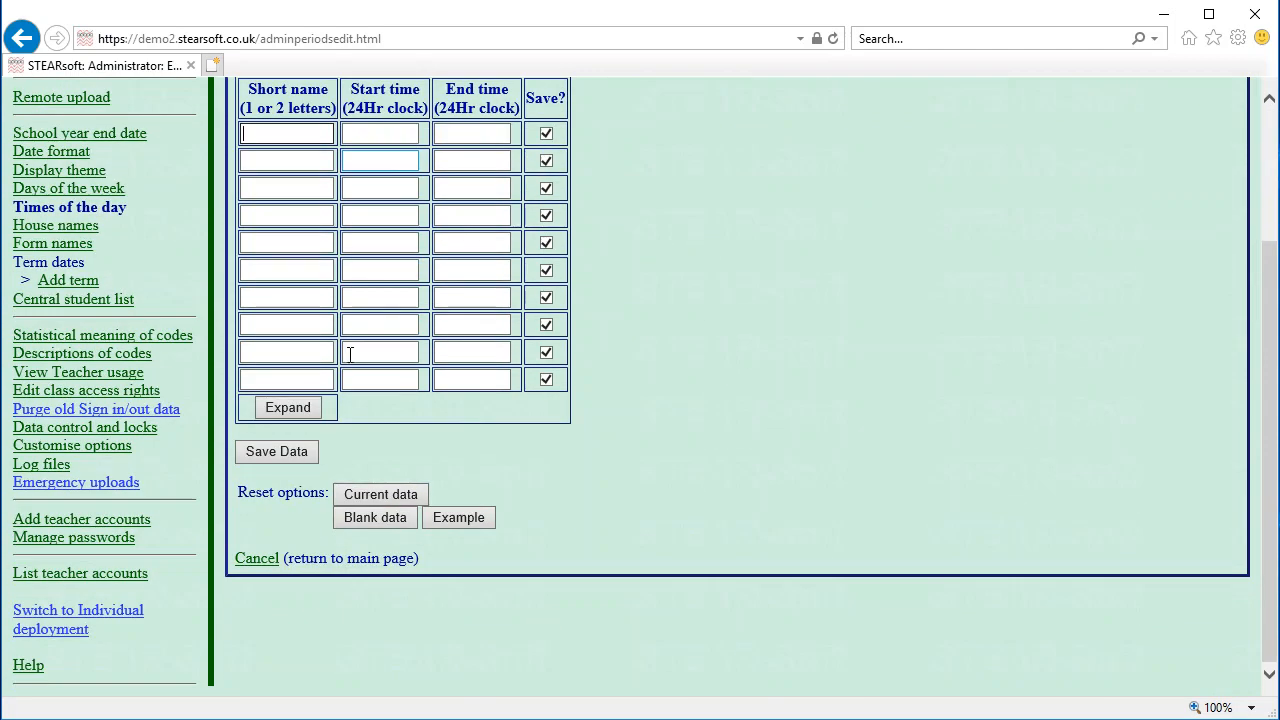
left_click(457, 515)
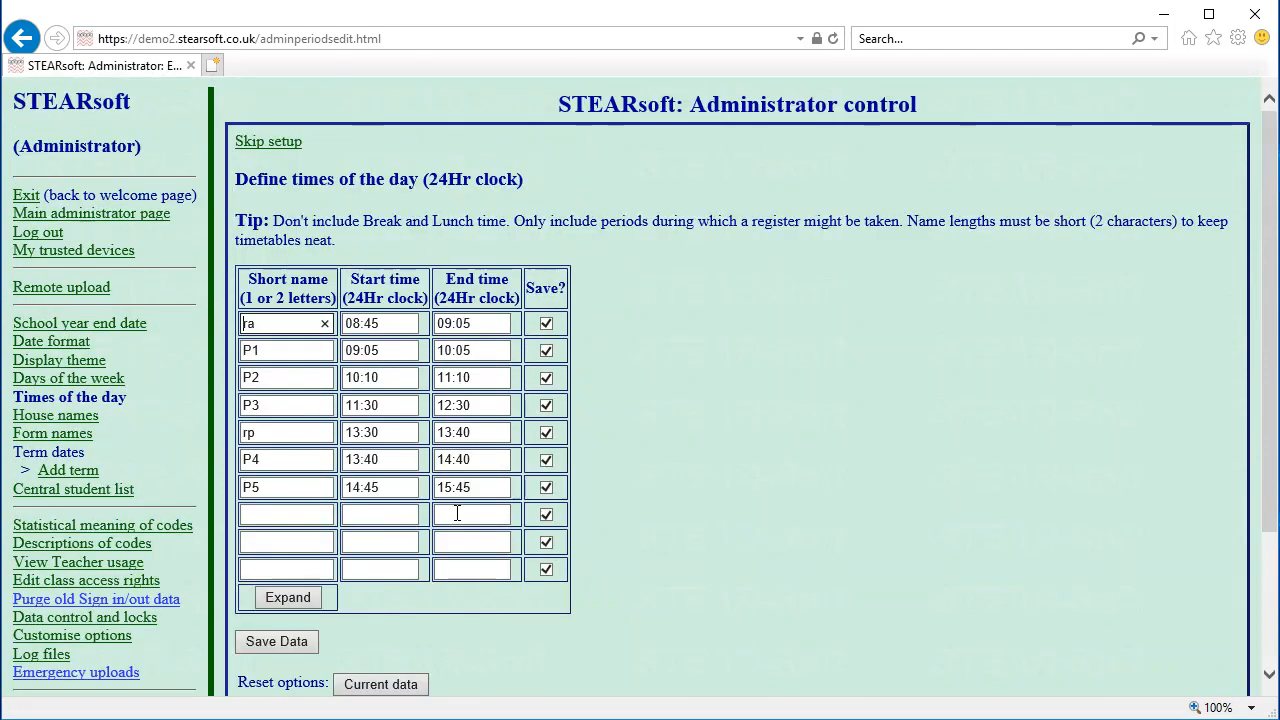
scroll(450, 376, "down", 3)
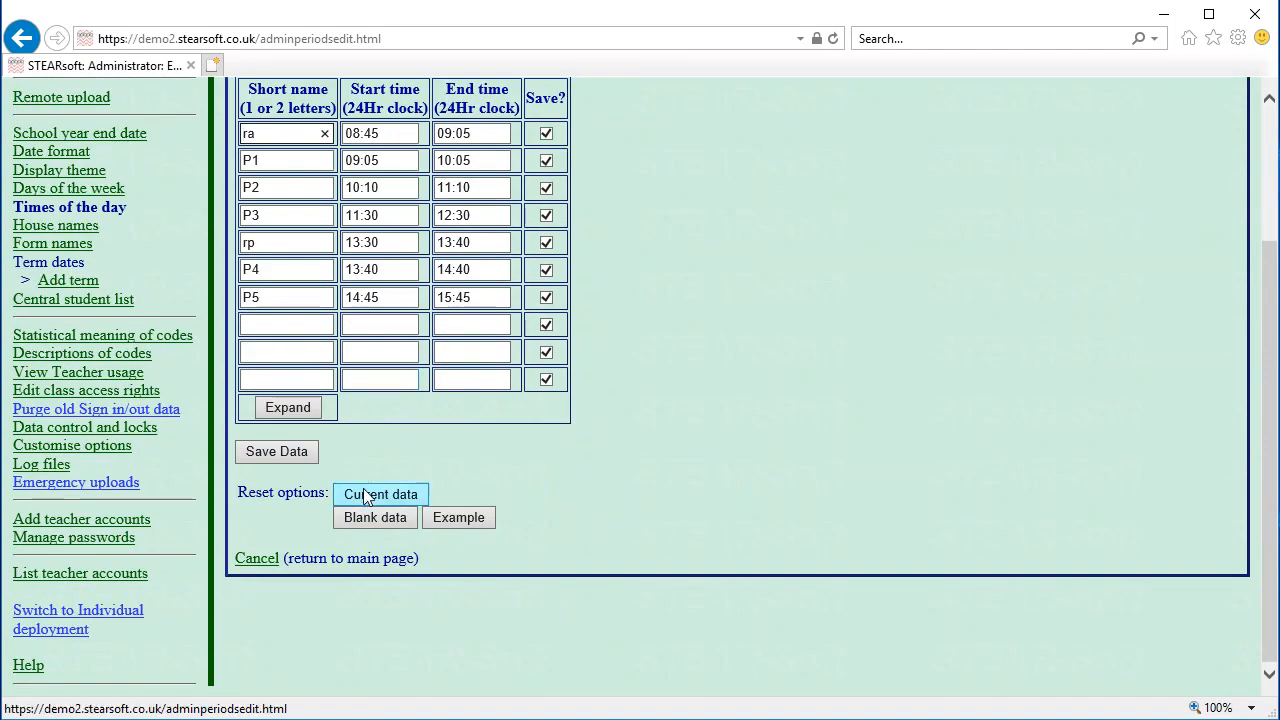
left_click(360, 523)
scroll(409, 420, "down", 3)
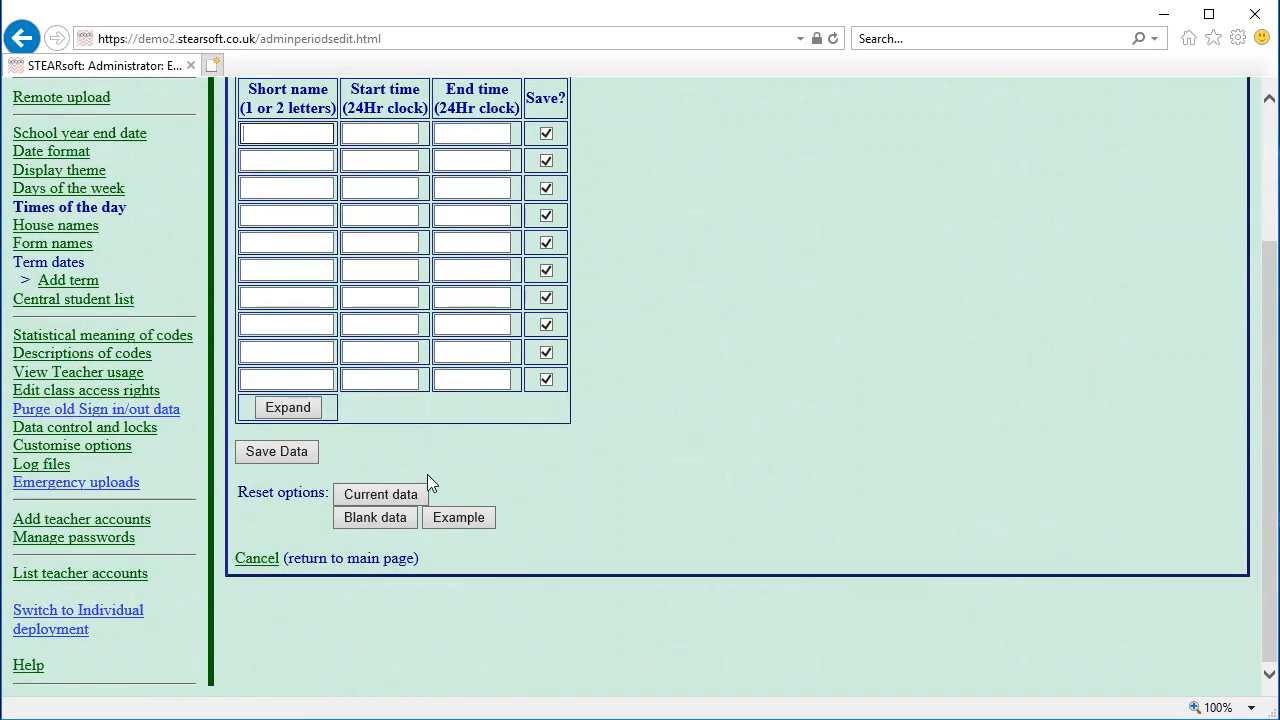
left_click(444, 517)
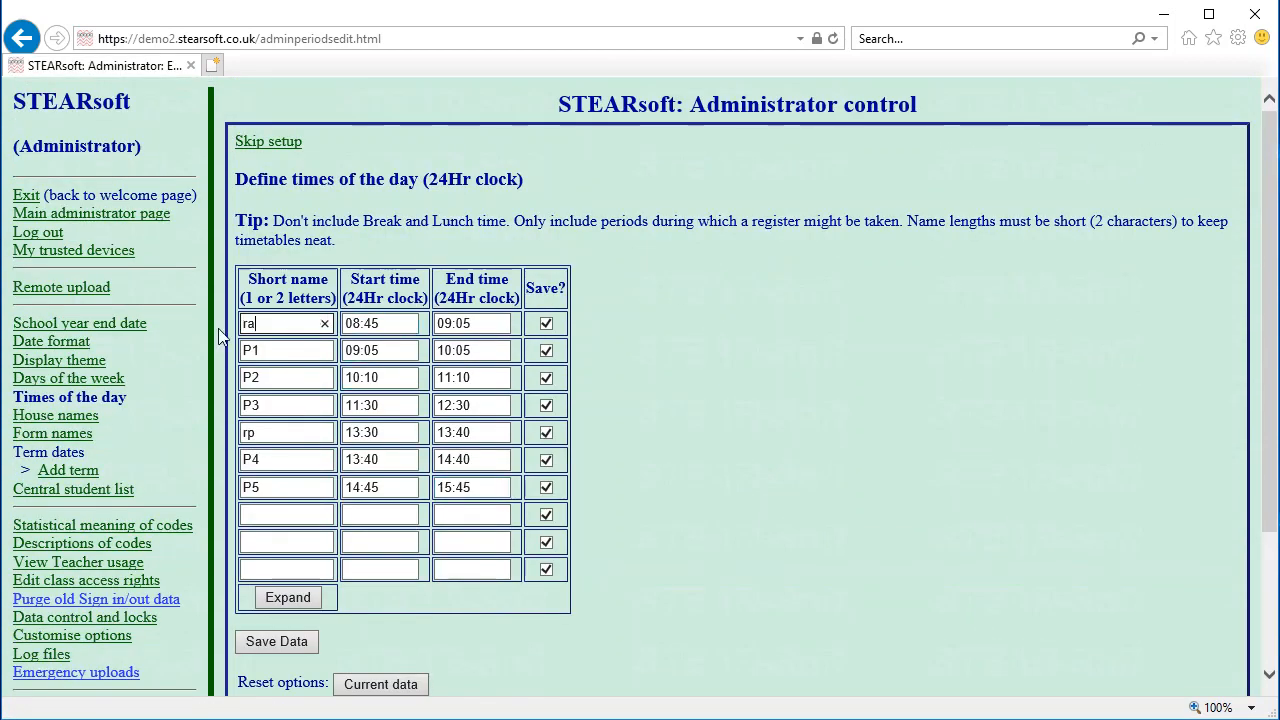
Rename the first period 'am' and the 13:30 registration 'pm', then save the times
type("am")
left_click_drag(270, 432, 205, 440)
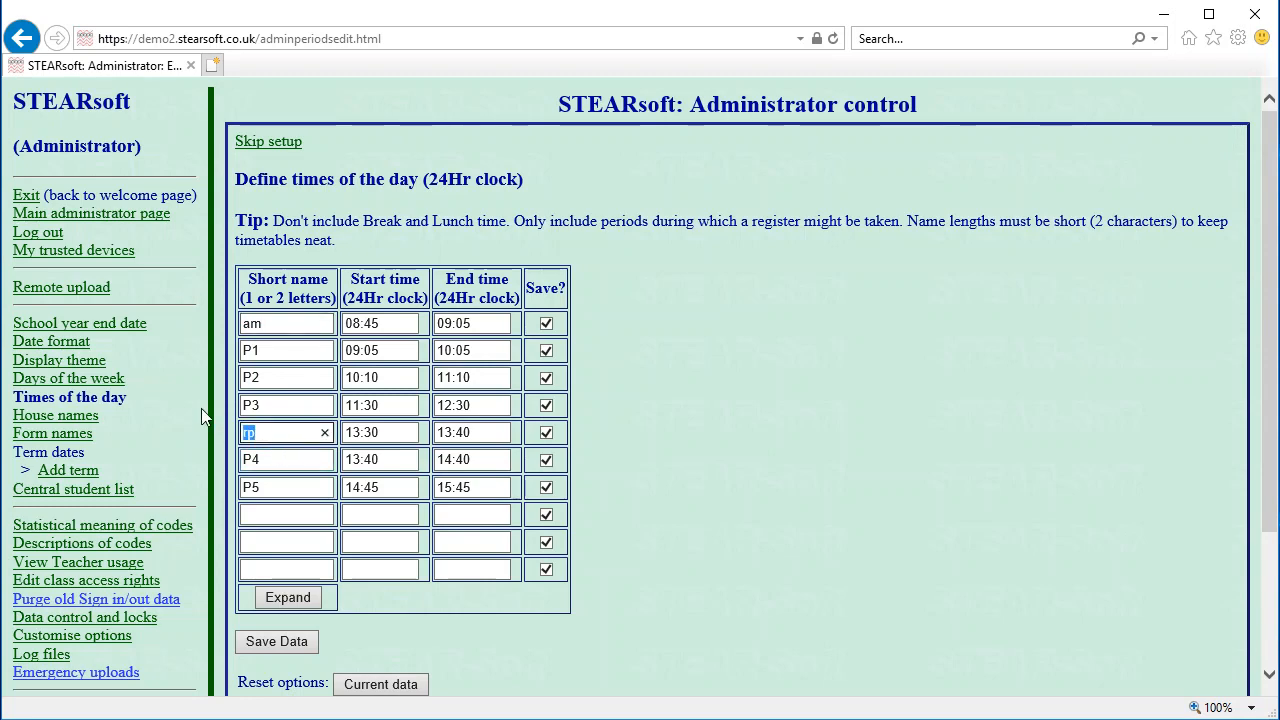
type("pm")
scroll(480, 523, "down", 3)
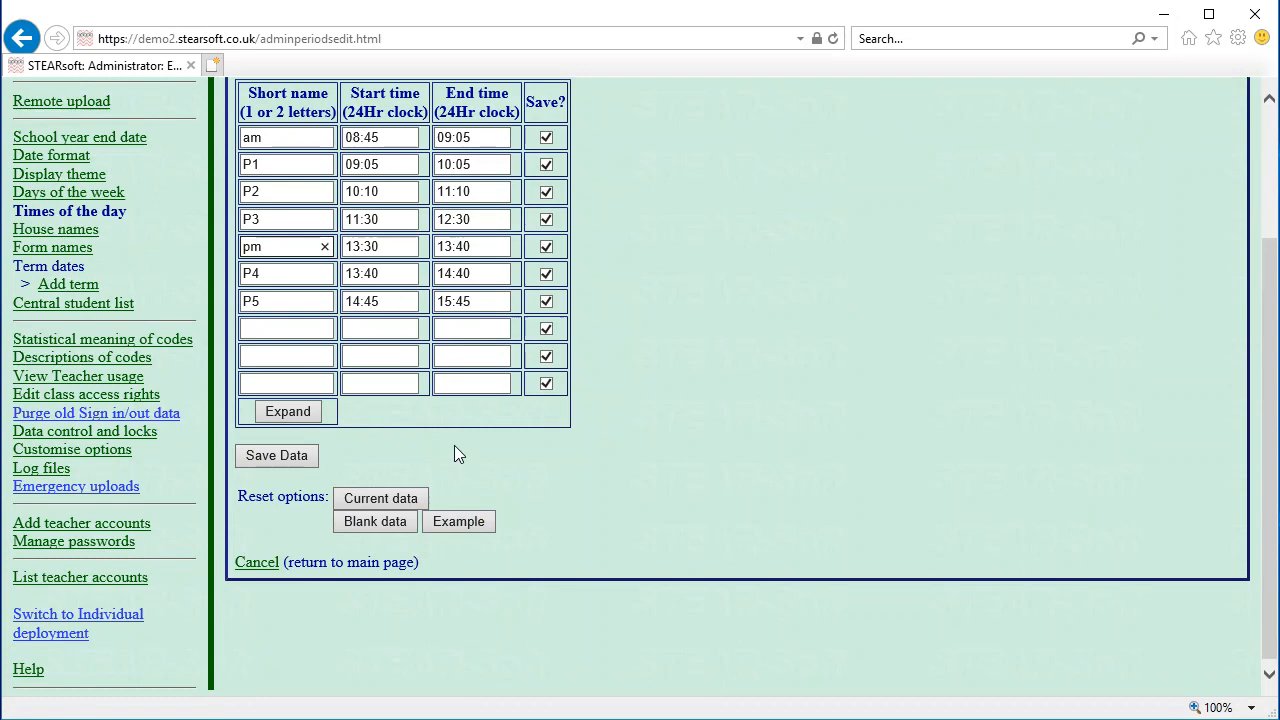
scroll(455, 452, "up", 1)
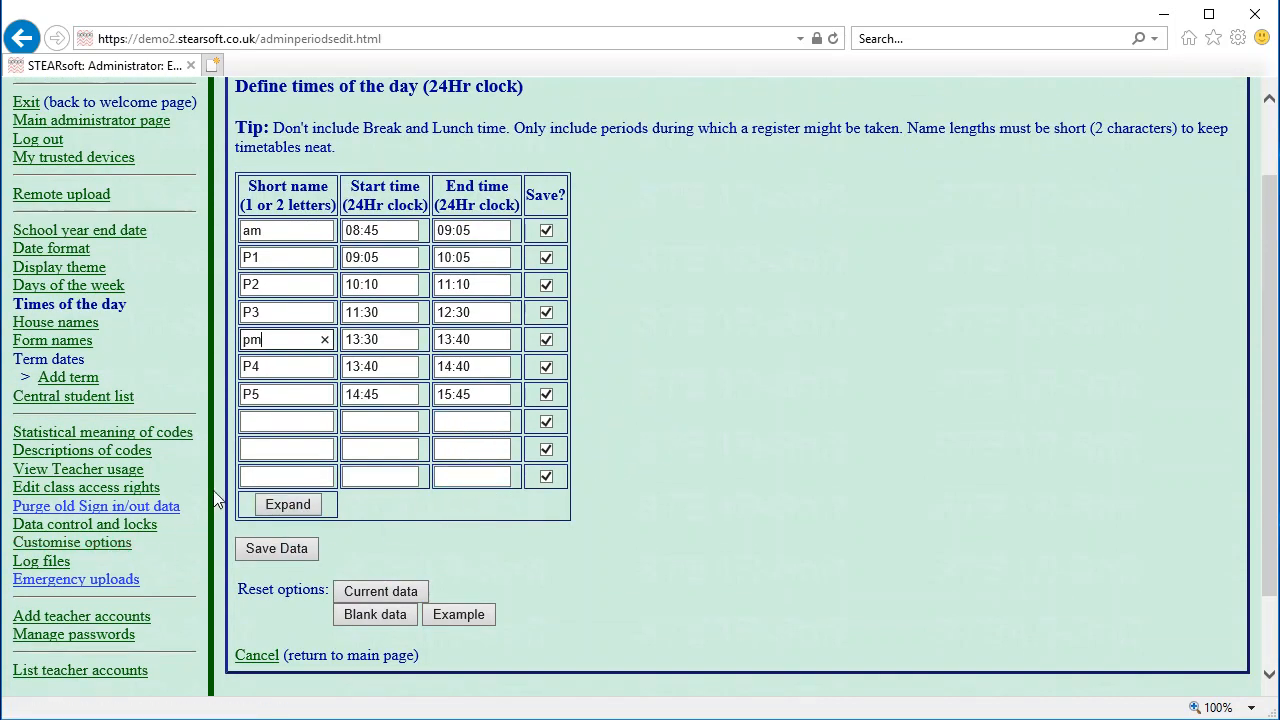
left_click(274, 548)
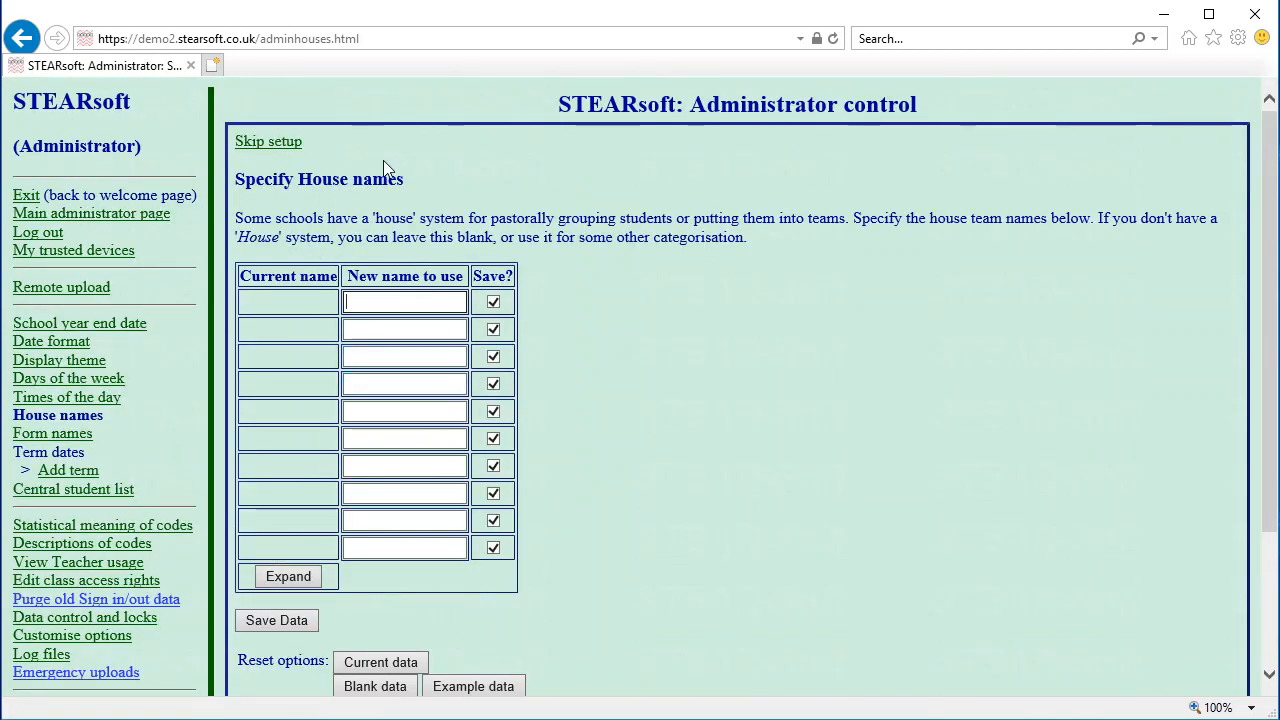
left_click(248, 142)
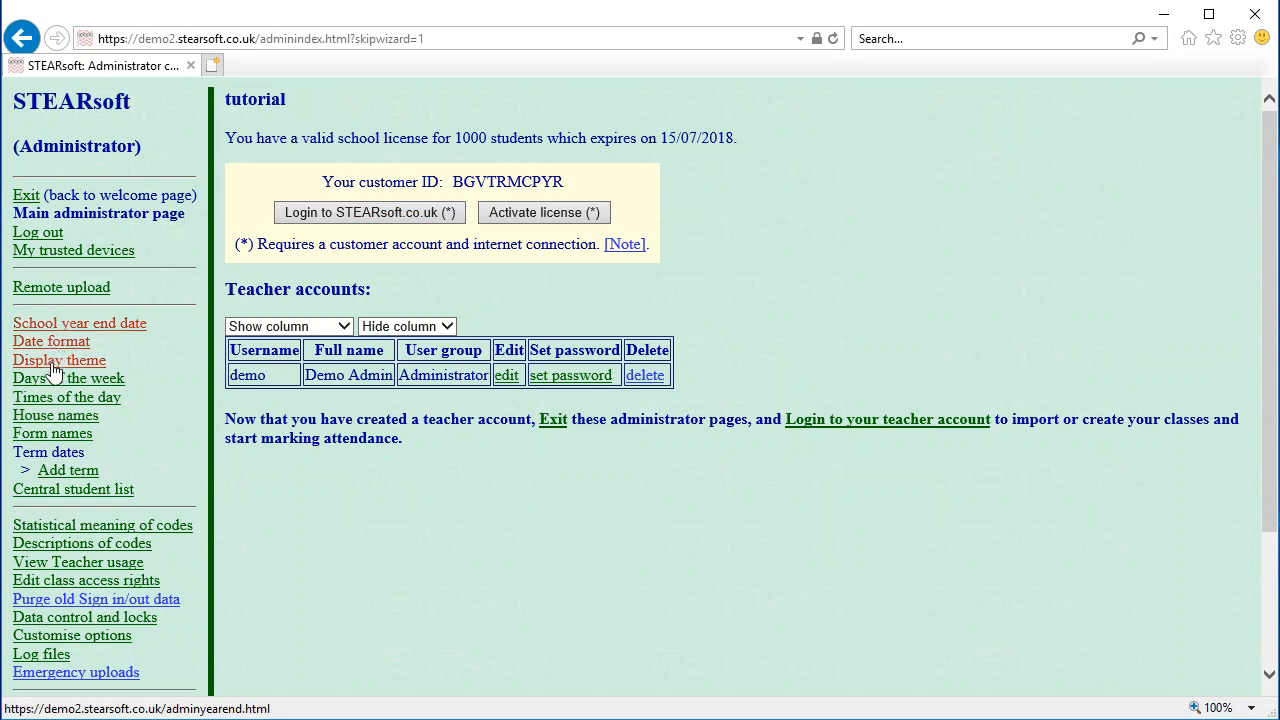
left_click(60, 418)
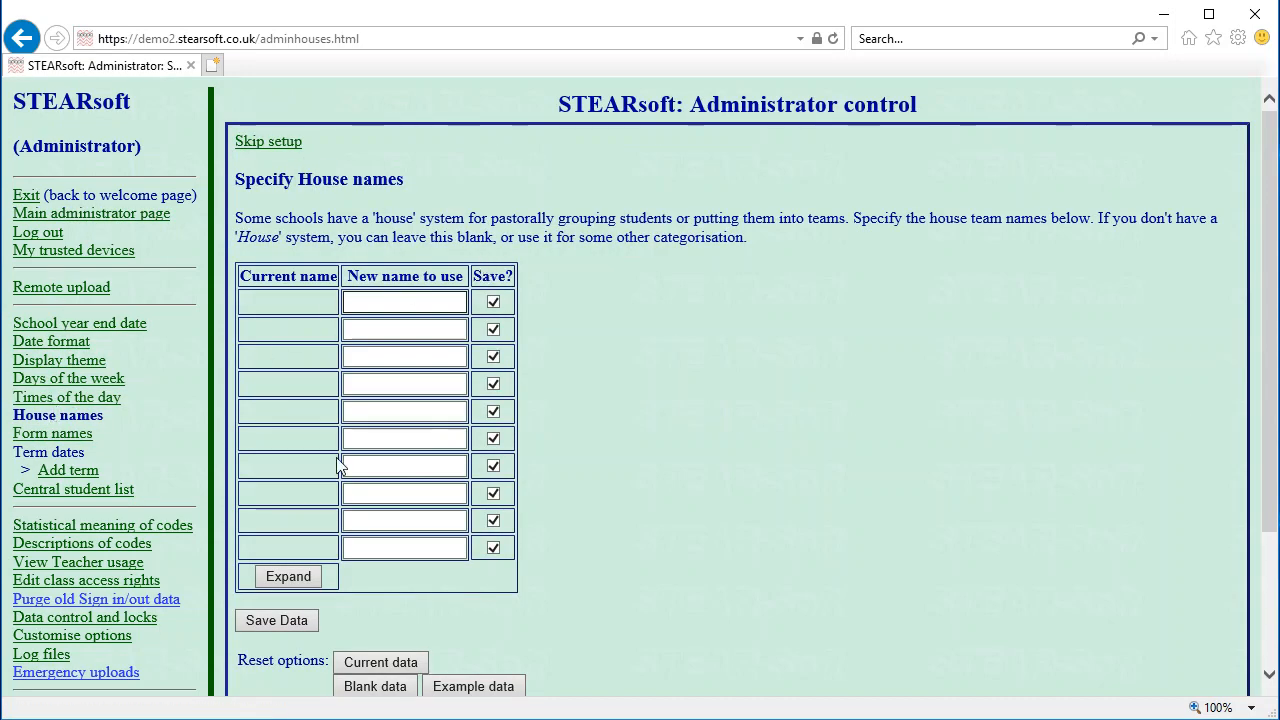
scroll(340, 470, "down", 3)
Leave house and form names blank by skipping both steps
left_click(250, 536)
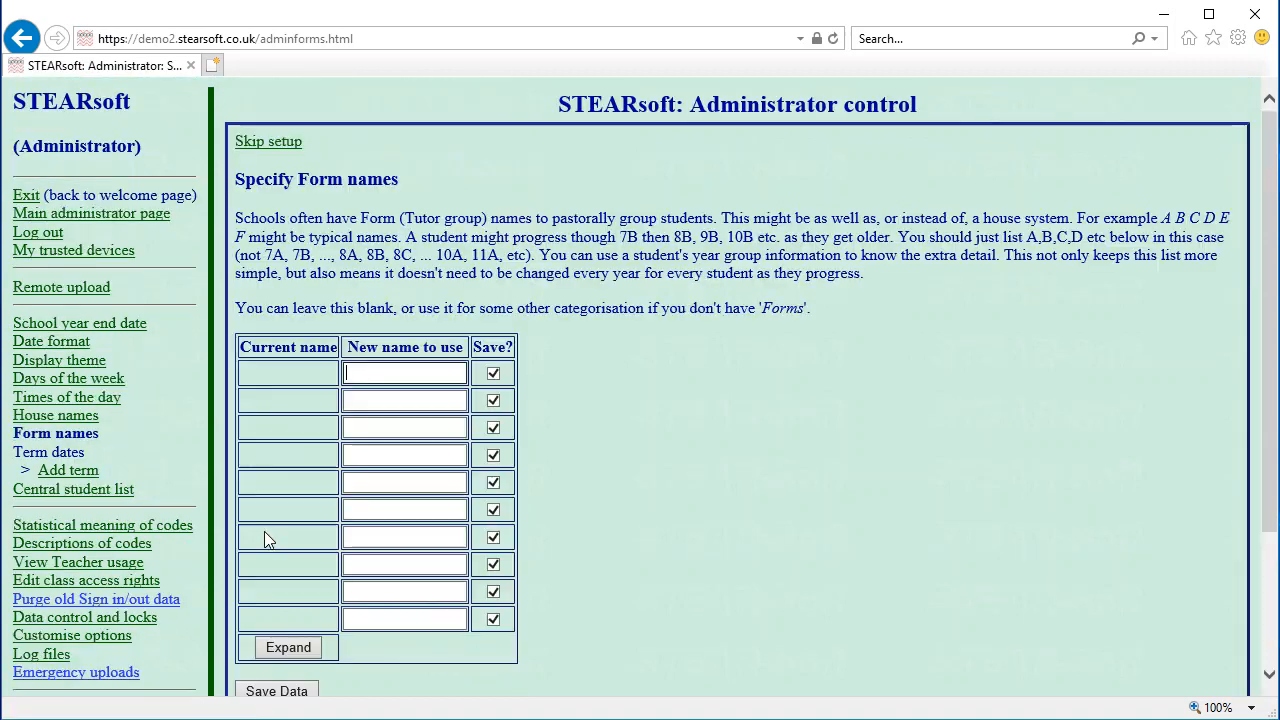
scroll(331, 206, "down", 3)
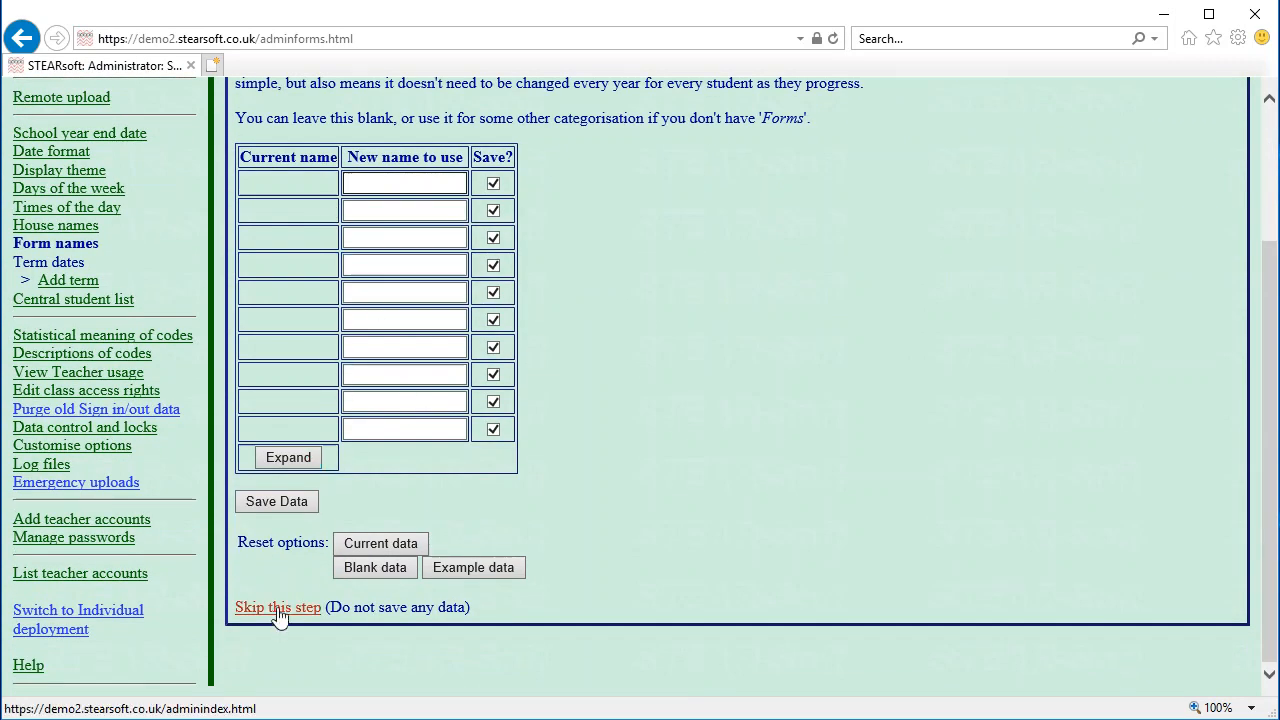
left_click(278, 608)
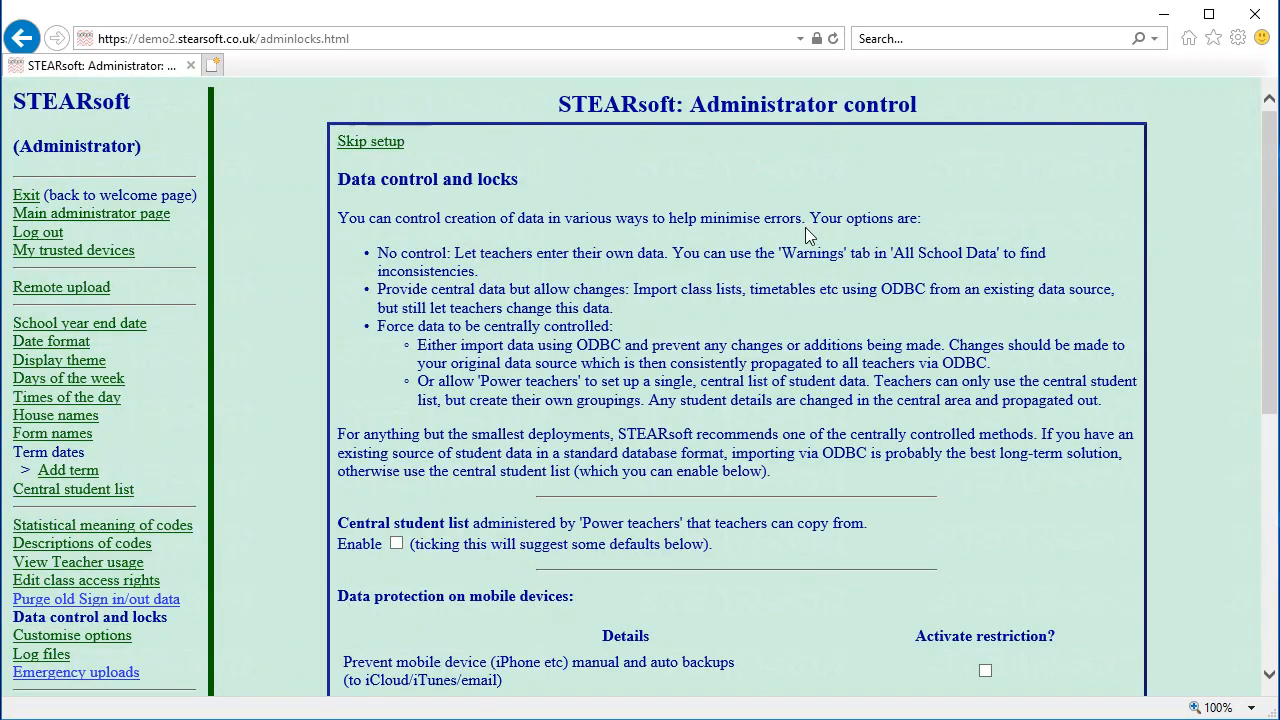
Enable the central student list and 30-day auto-deletion of mobile device data, then save
scroll(760, 288, "down", 3)
scroll(582, 320, "up", 3)
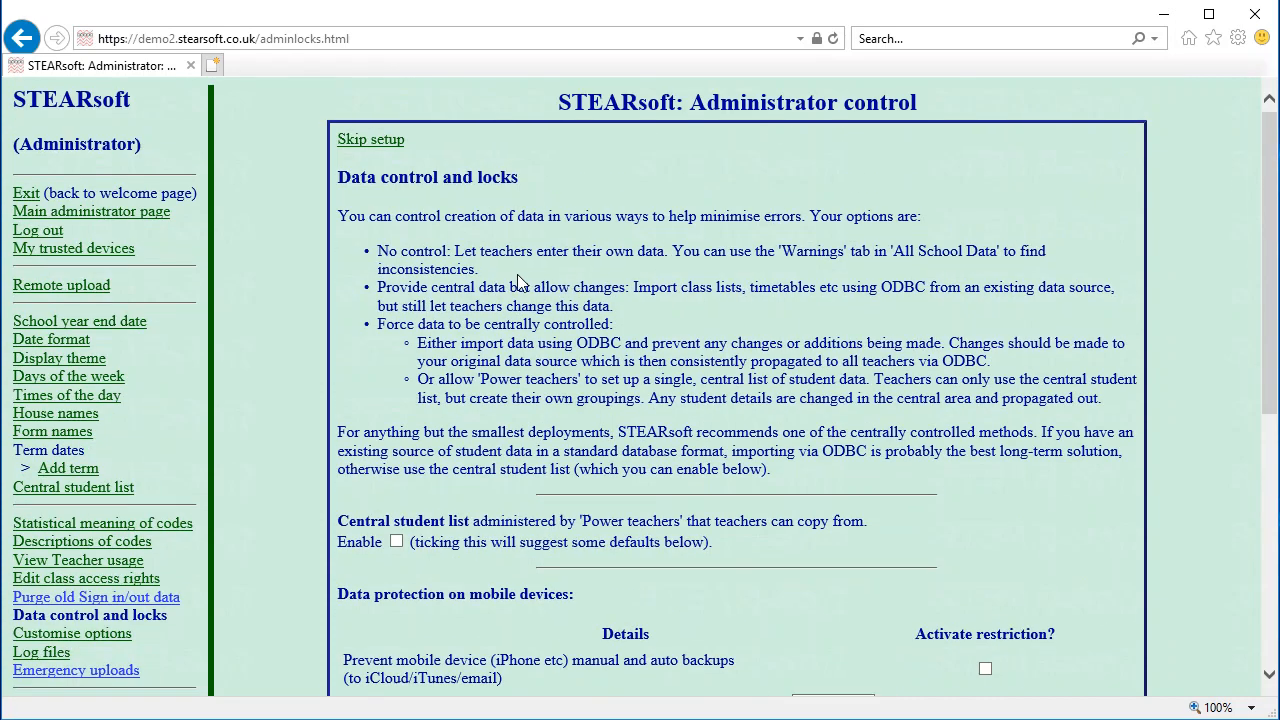
scroll(540, 420, "down", 3)
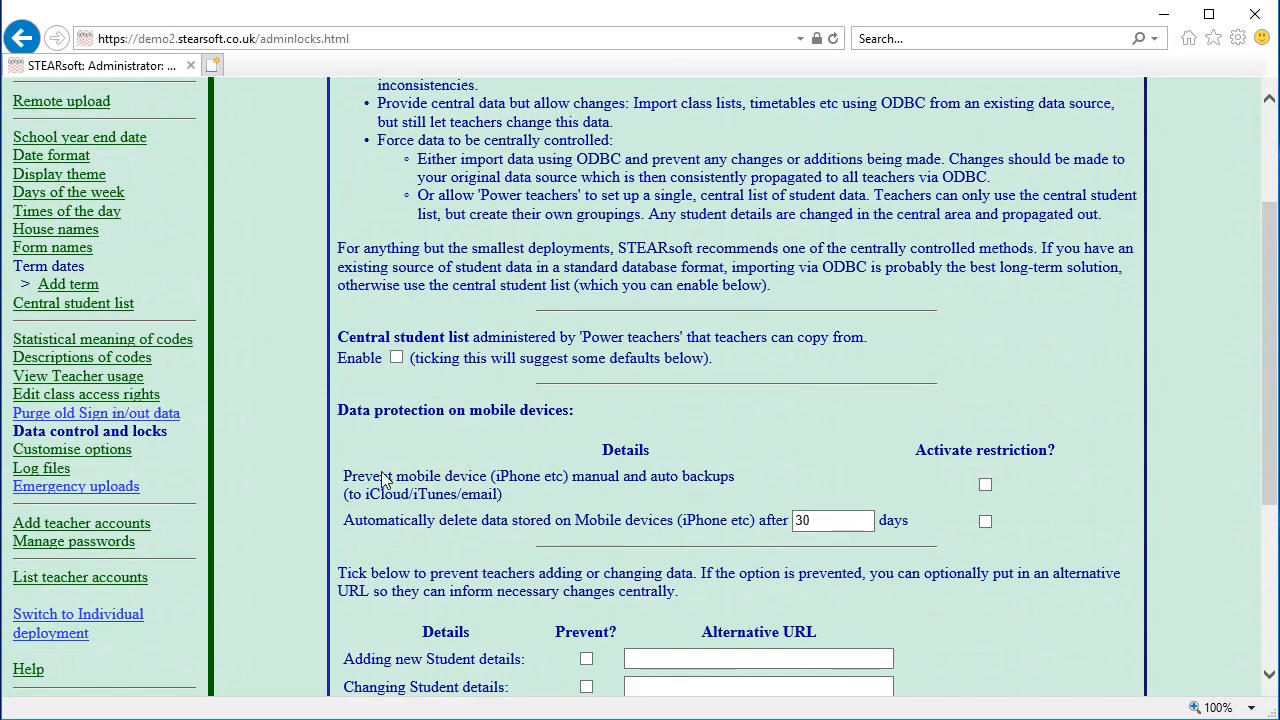
left_click(396, 358)
scroll(594, 375, "down", 5)
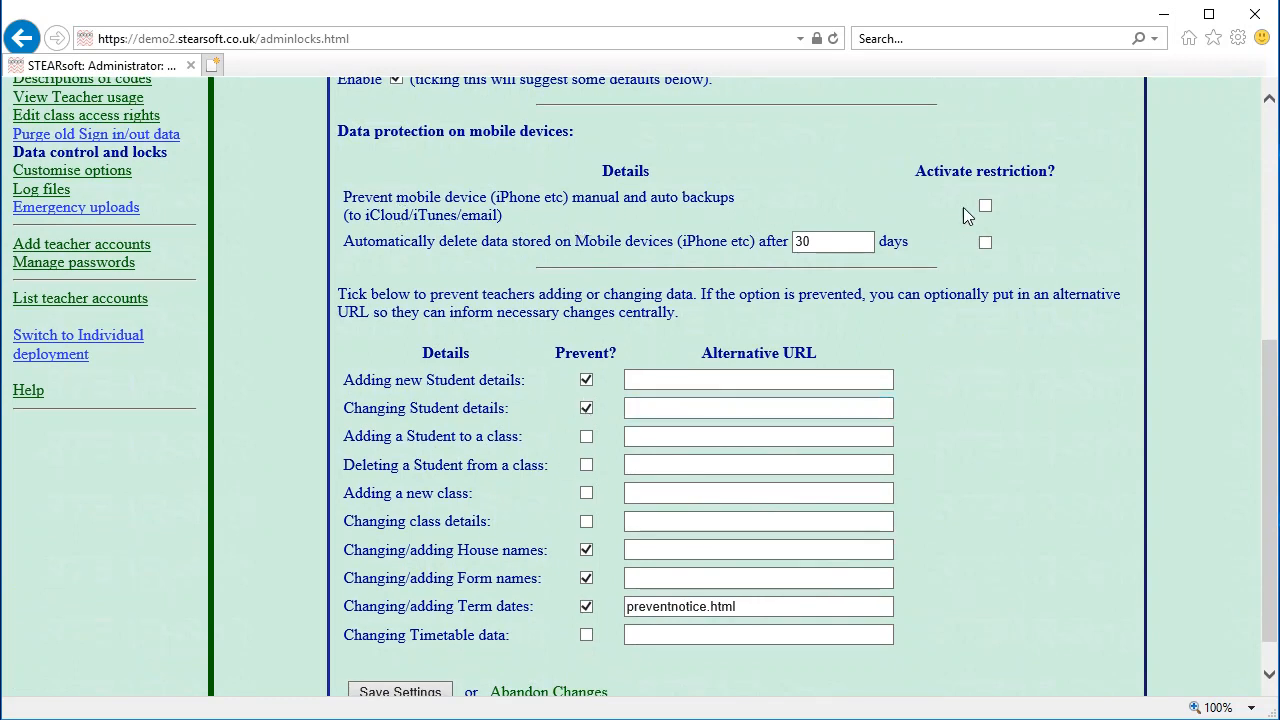
left_click(985, 241)
scroll(887, 304, "down", 1)
left_click(445, 653)
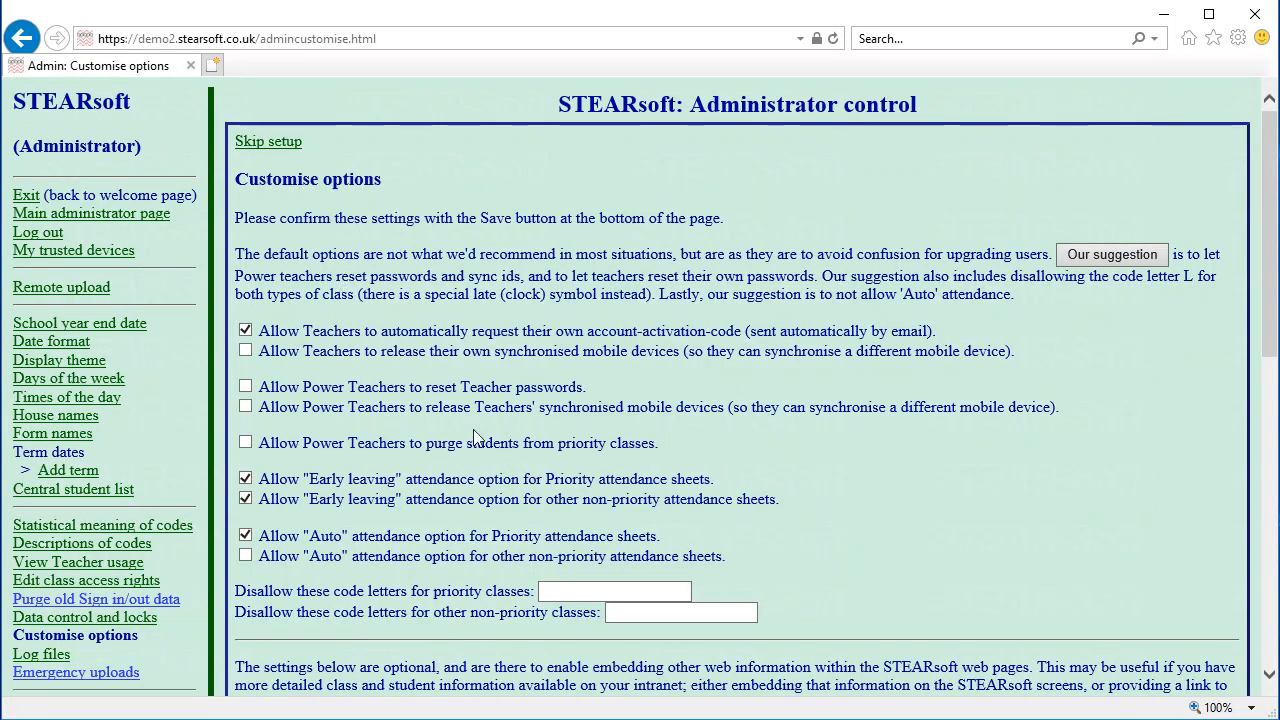
Apply the suggested customise options, including disallowing code letter L, and save them
left_click(1116, 254)
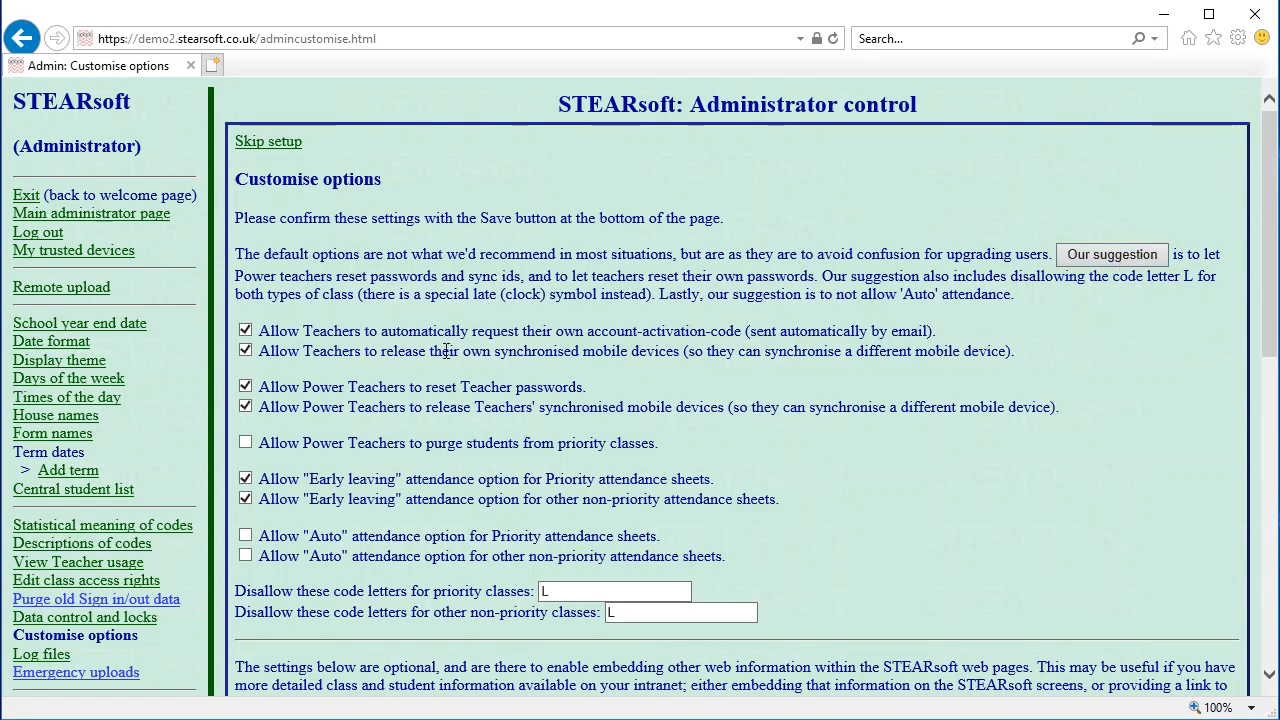
scroll(480, 316, "down", 8)
left_click(306, 628)
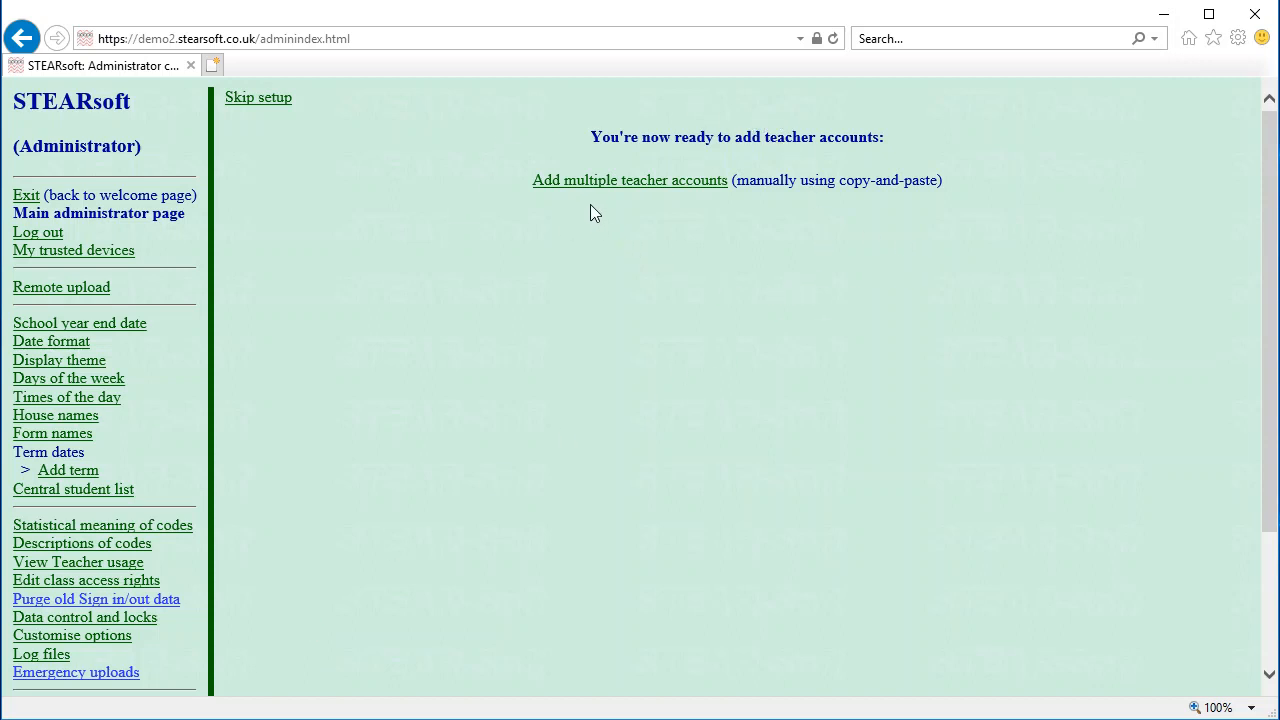
Open the Add multiple teacher accounts form and copy the five-row teacher table A1:E6 from Excel
left_click(601, 181)
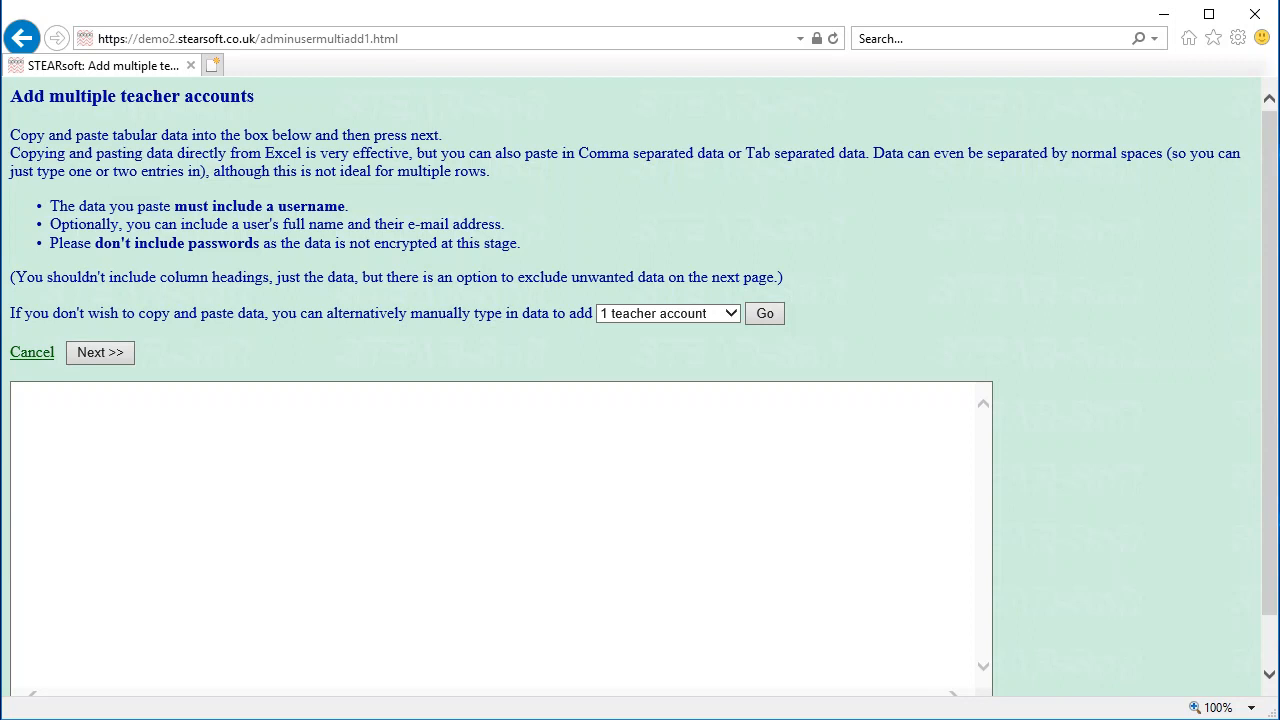
key("alt+Tab")
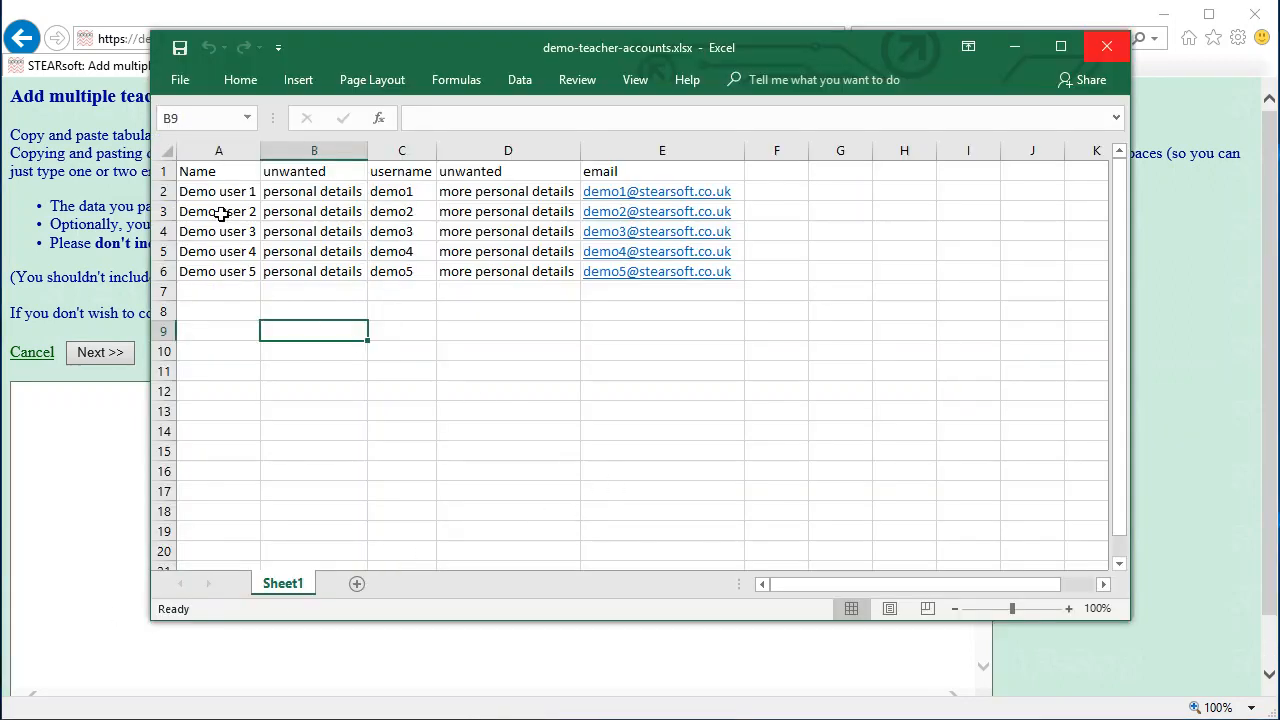
left_click_drag(205, 172, 632, 280)
key("ctrl+c")
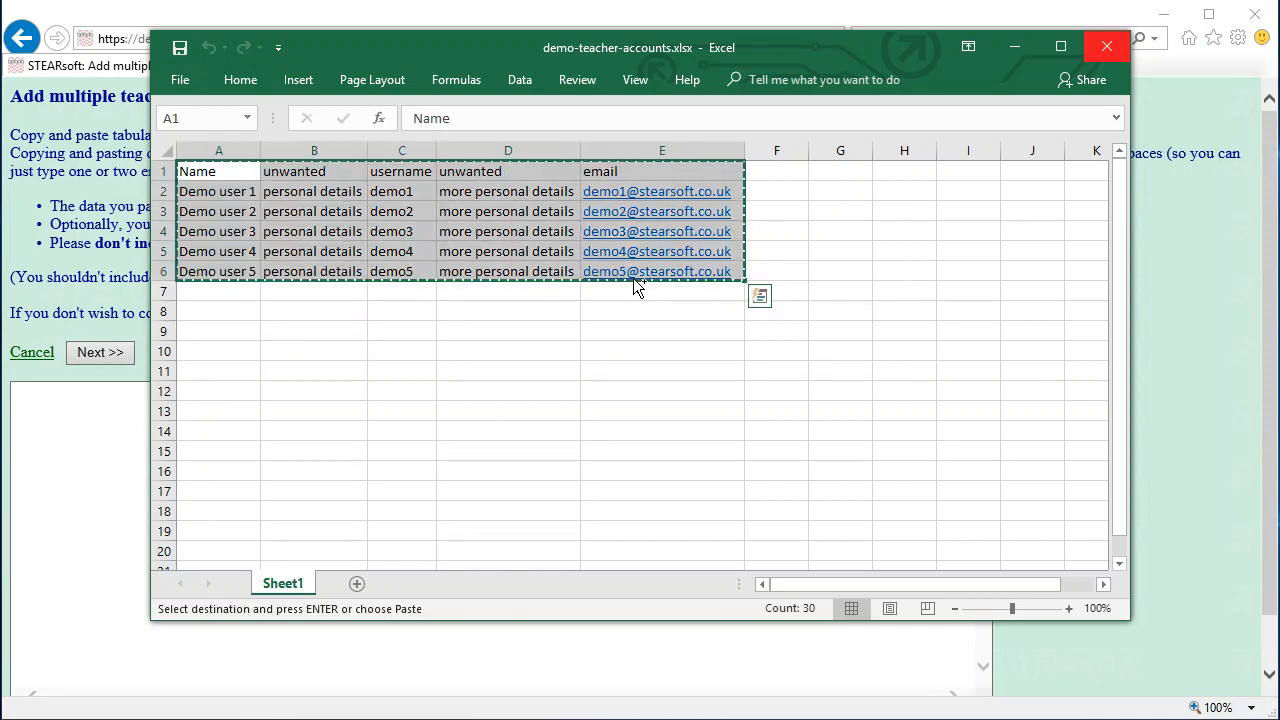
left_click(42, 447)
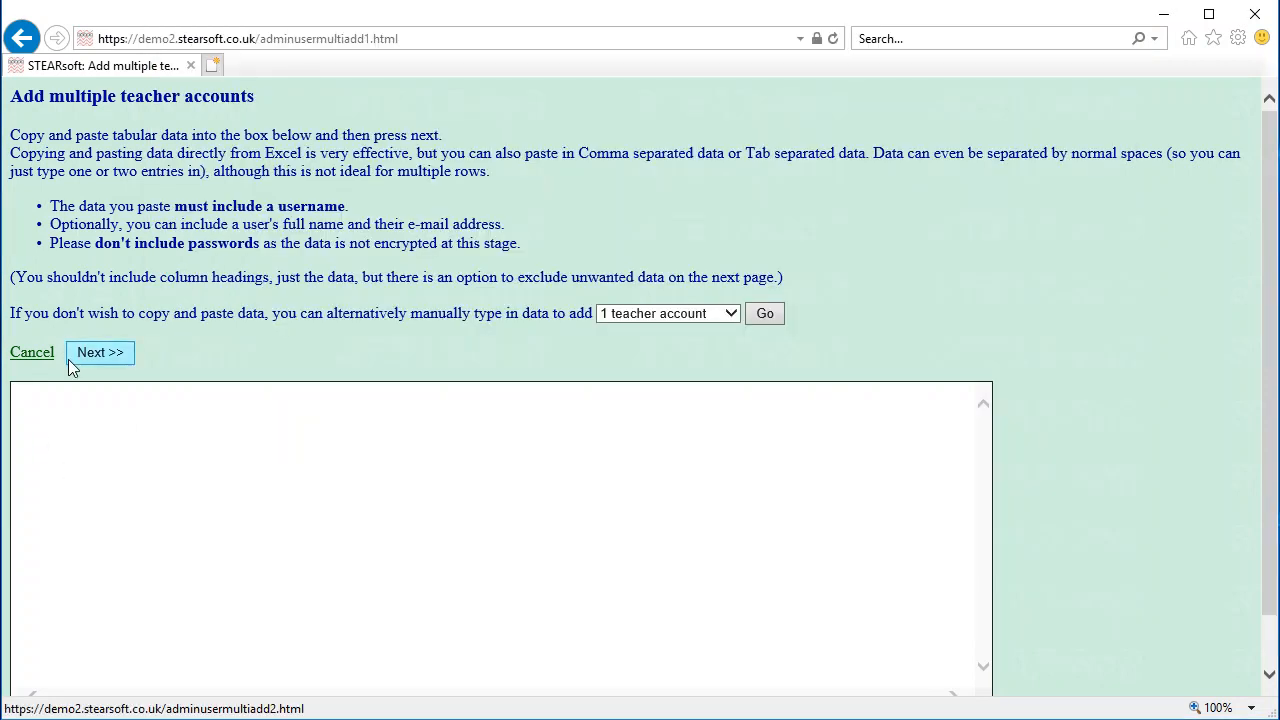
Paste the teacher data and exclude its heading row from the import
key("ctrl+v")
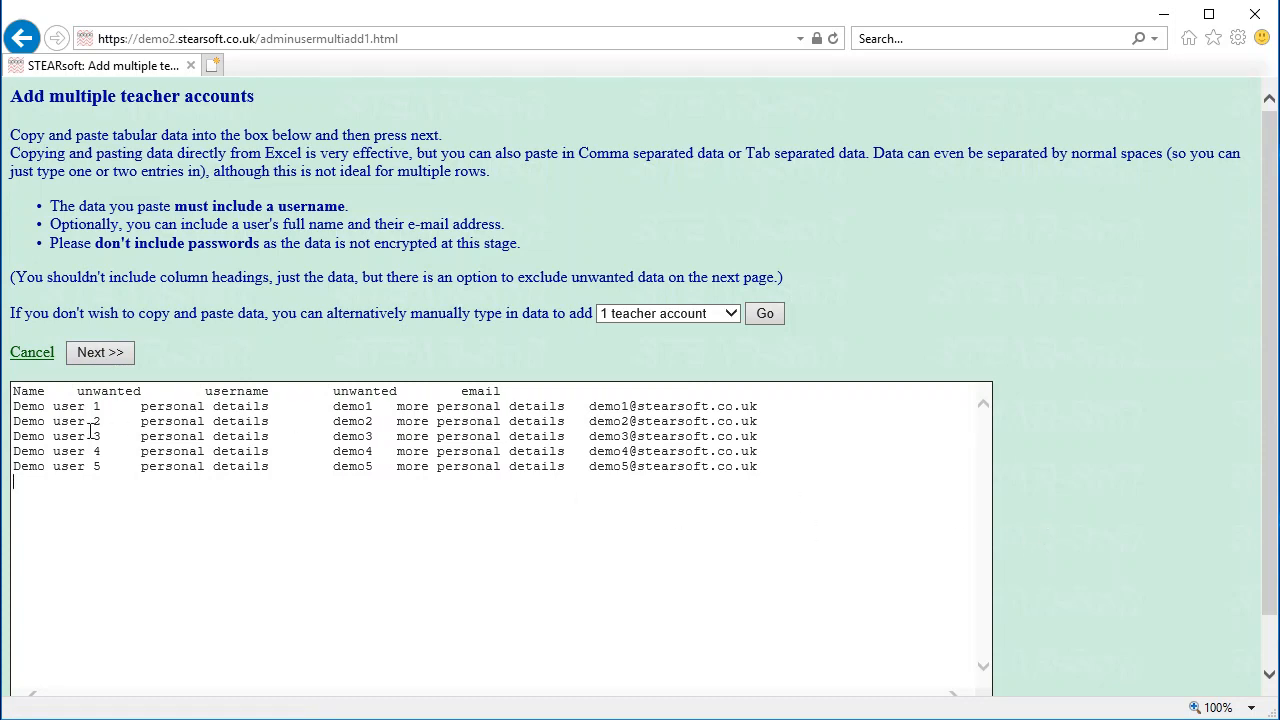
left_click(100, 353)
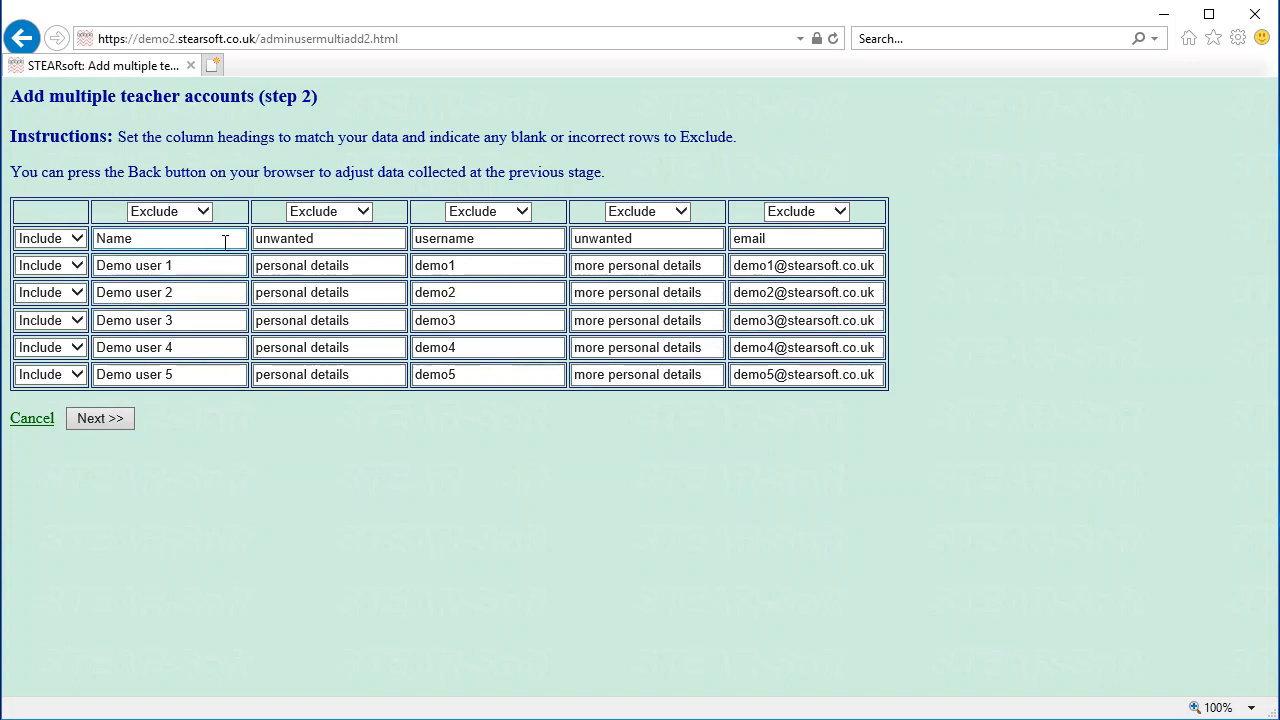
left_click(80, 238)
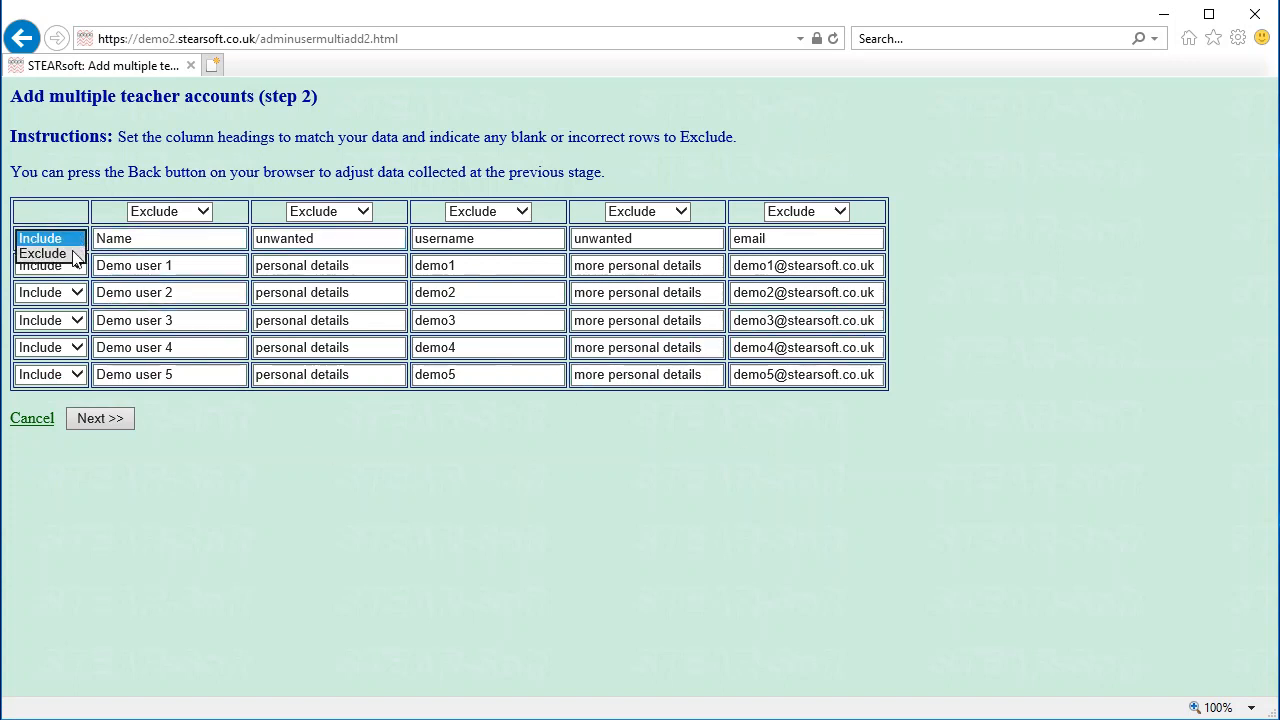
left_click(30, 253)
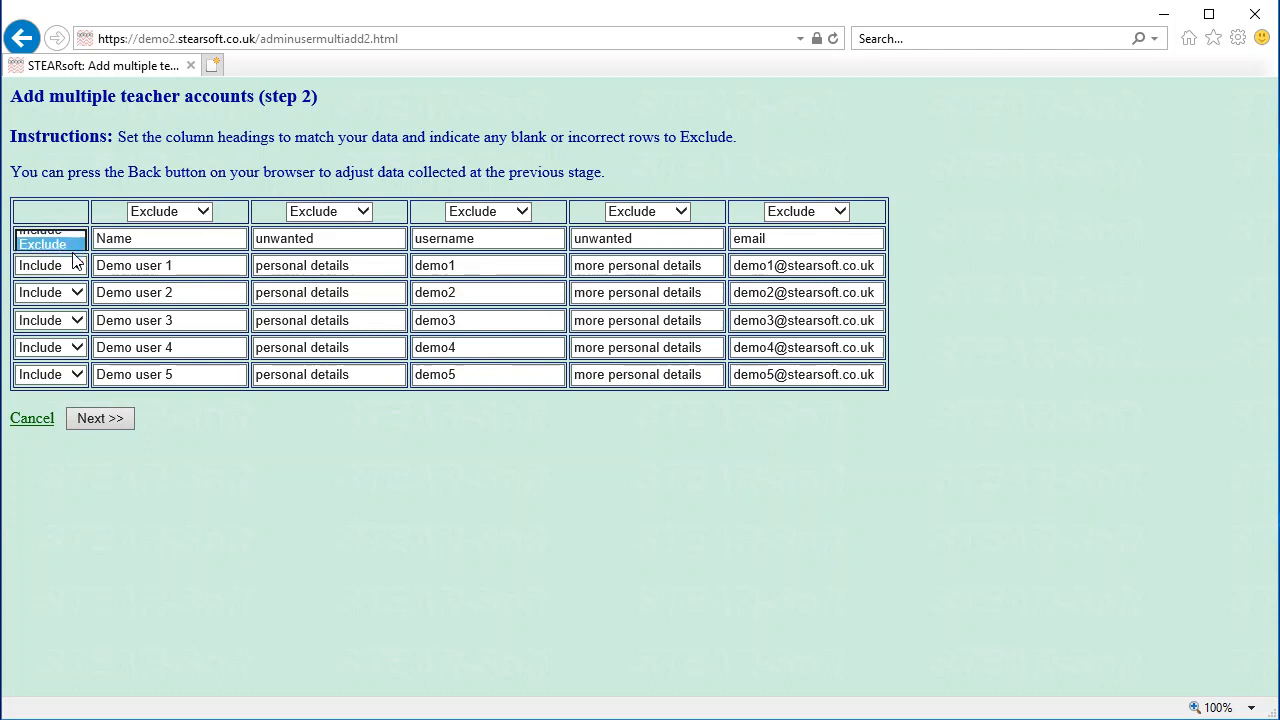
Map the columns to Name (1), Username and Email, and continue to the step 3 check
left_click(172, 211)
left_click(172, 257)
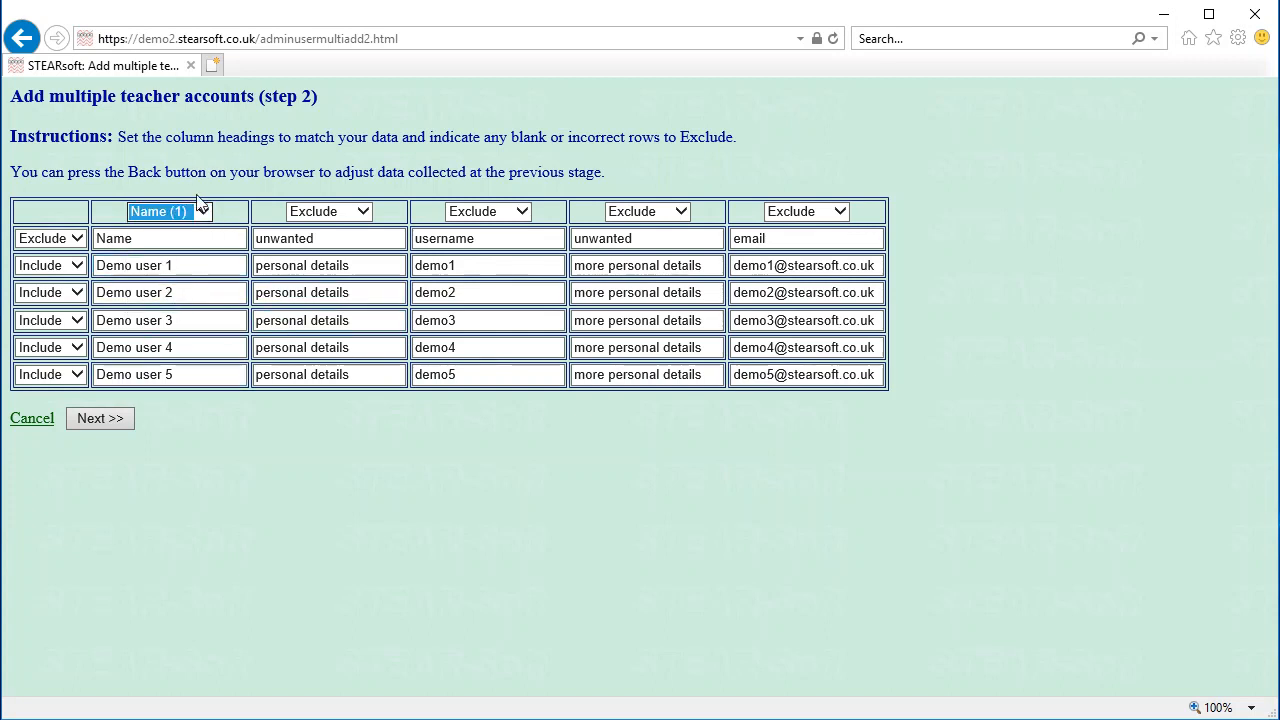
left_click(515, 211)
left_click(499, 228)
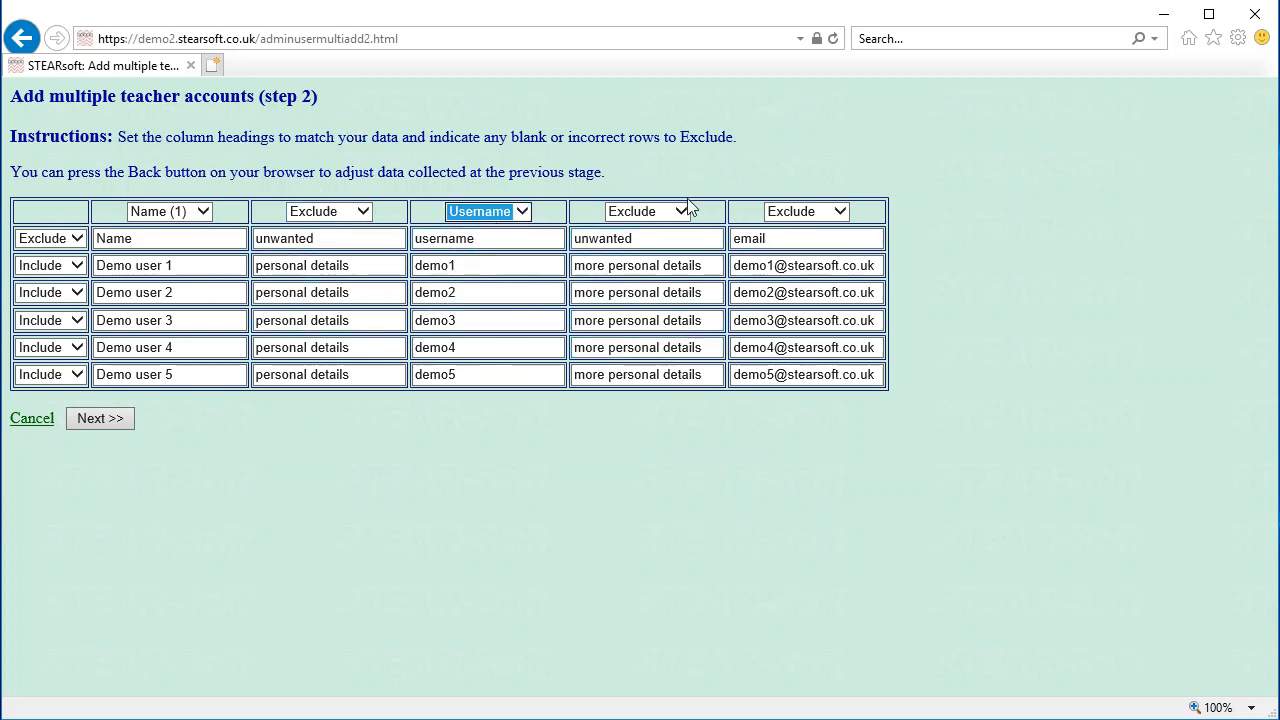
left_click(838, 222)
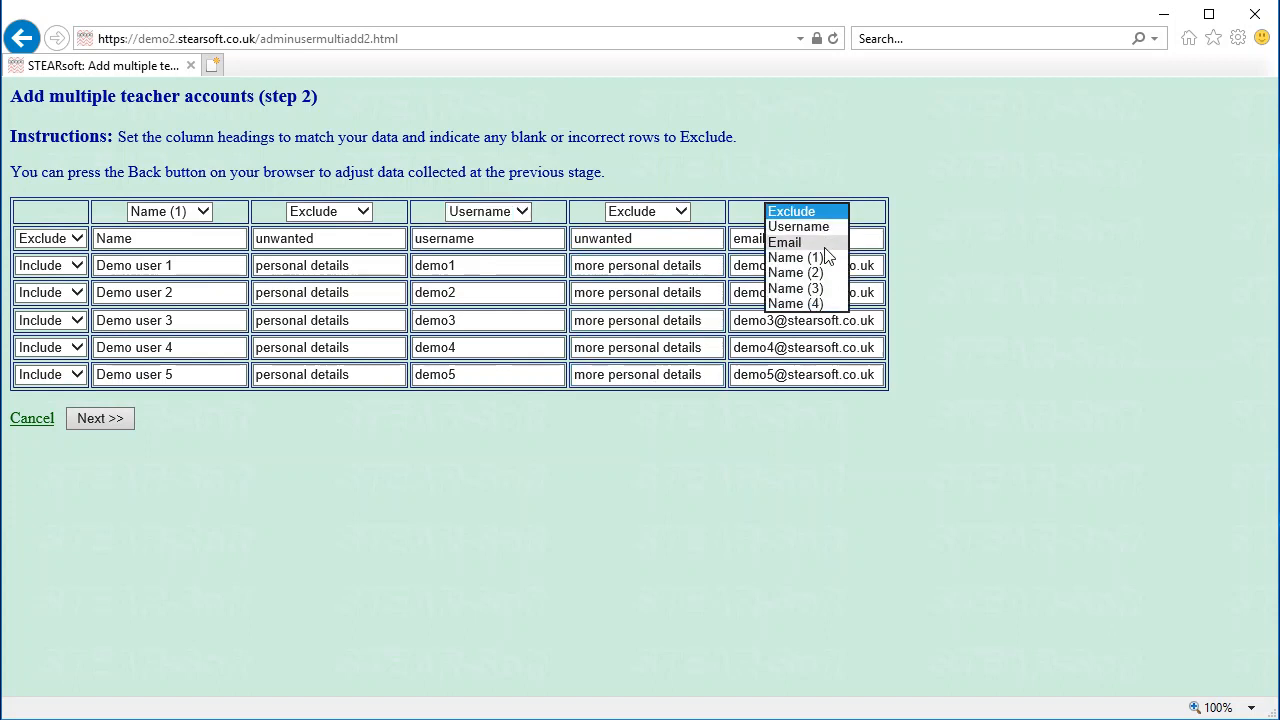
left_click(826, 242)
left_click(130, 418)
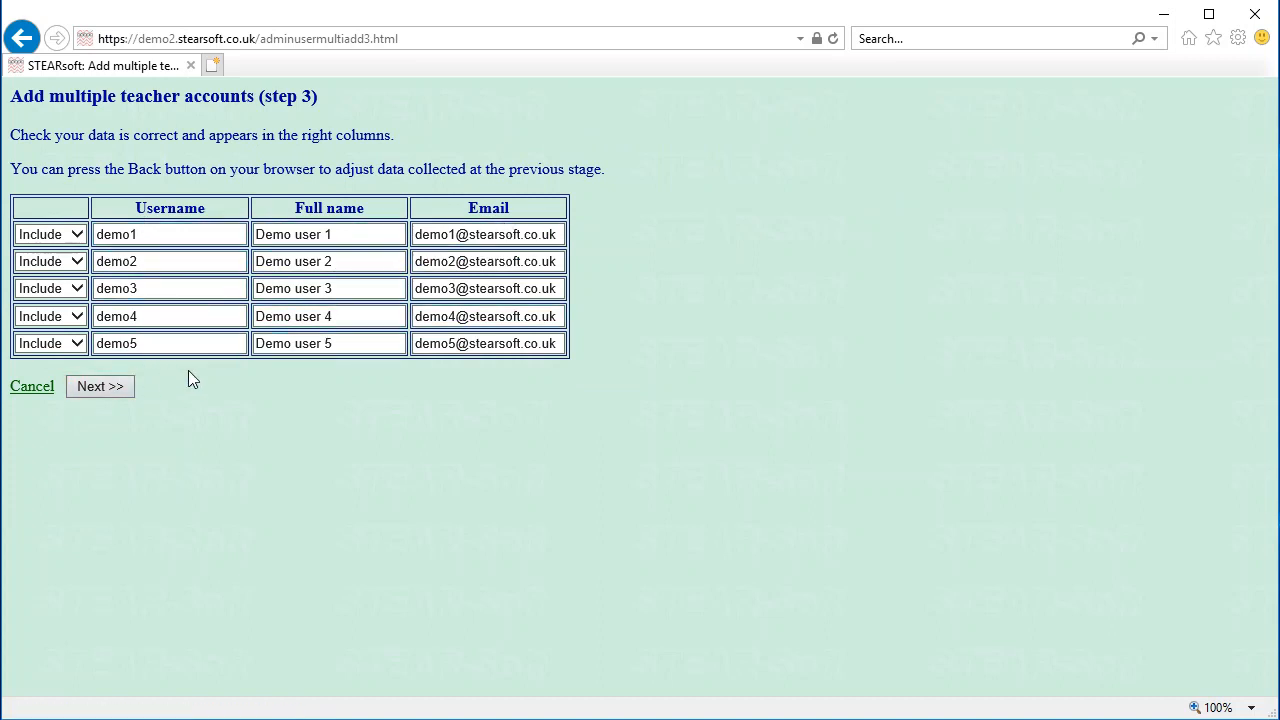
Create the five demo teacher accounts, then go to the Manage user passwords page
left_click(113, 388)
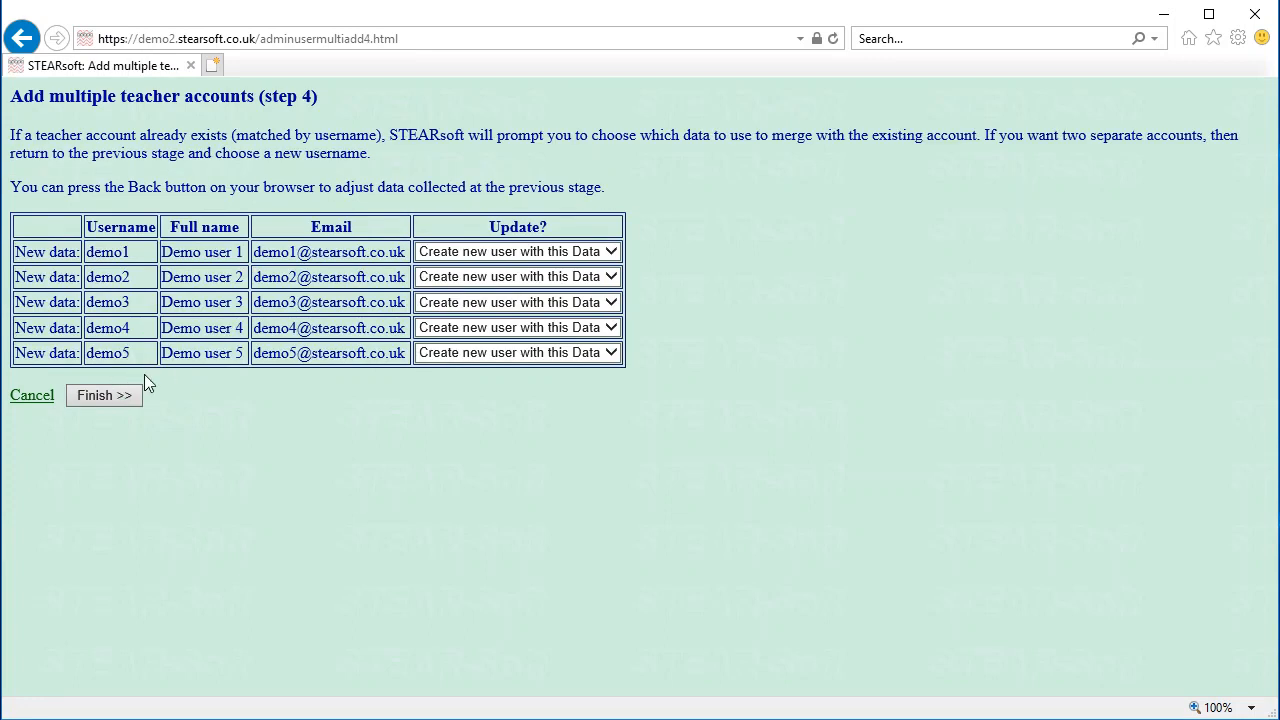
left_click(118, 394)
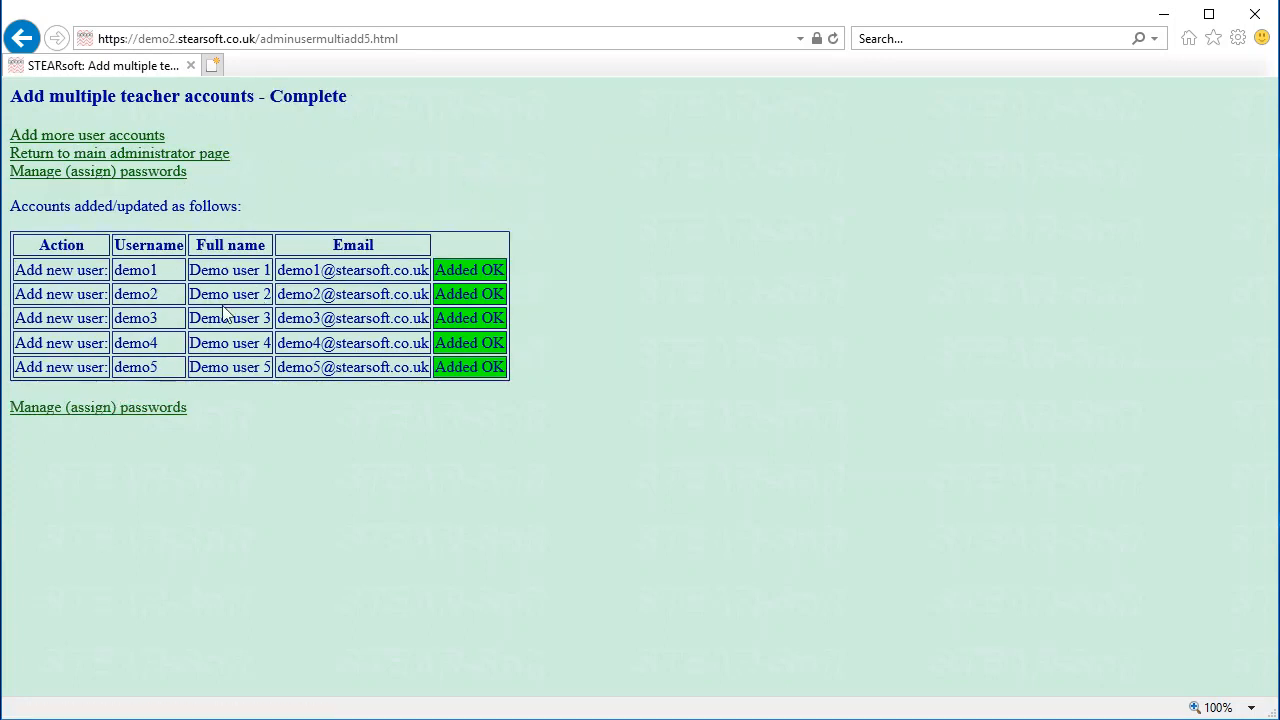
left_click(97, 407)
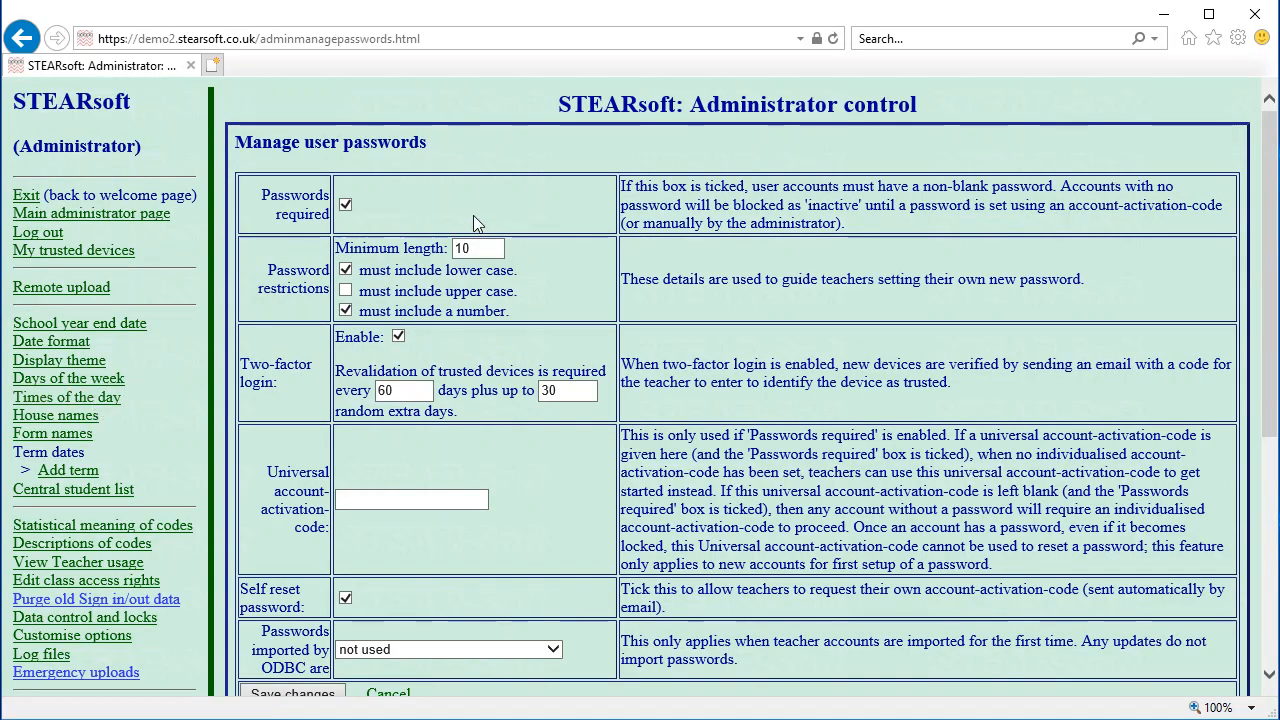
Tick demo1–demo5, the accounts with no password, and send them activation-code emails
scroll(545, 296, "down", 1)
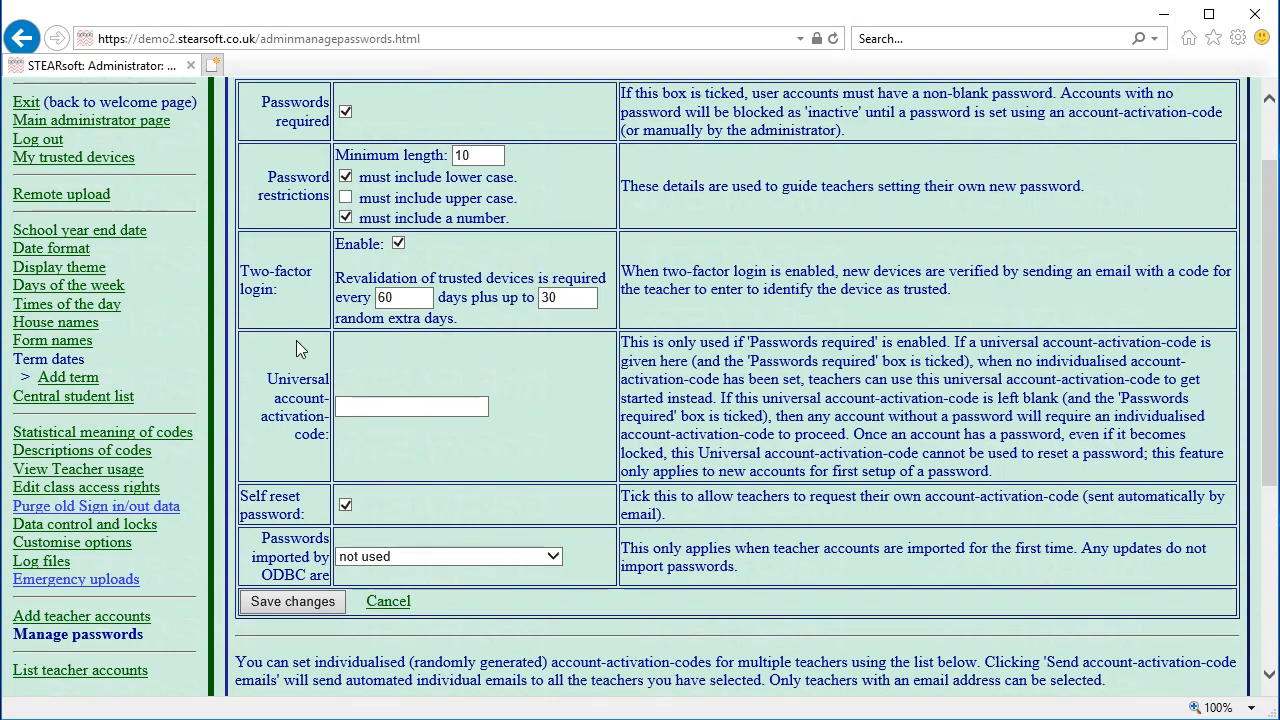
scroll(295, 383, "down", 4)
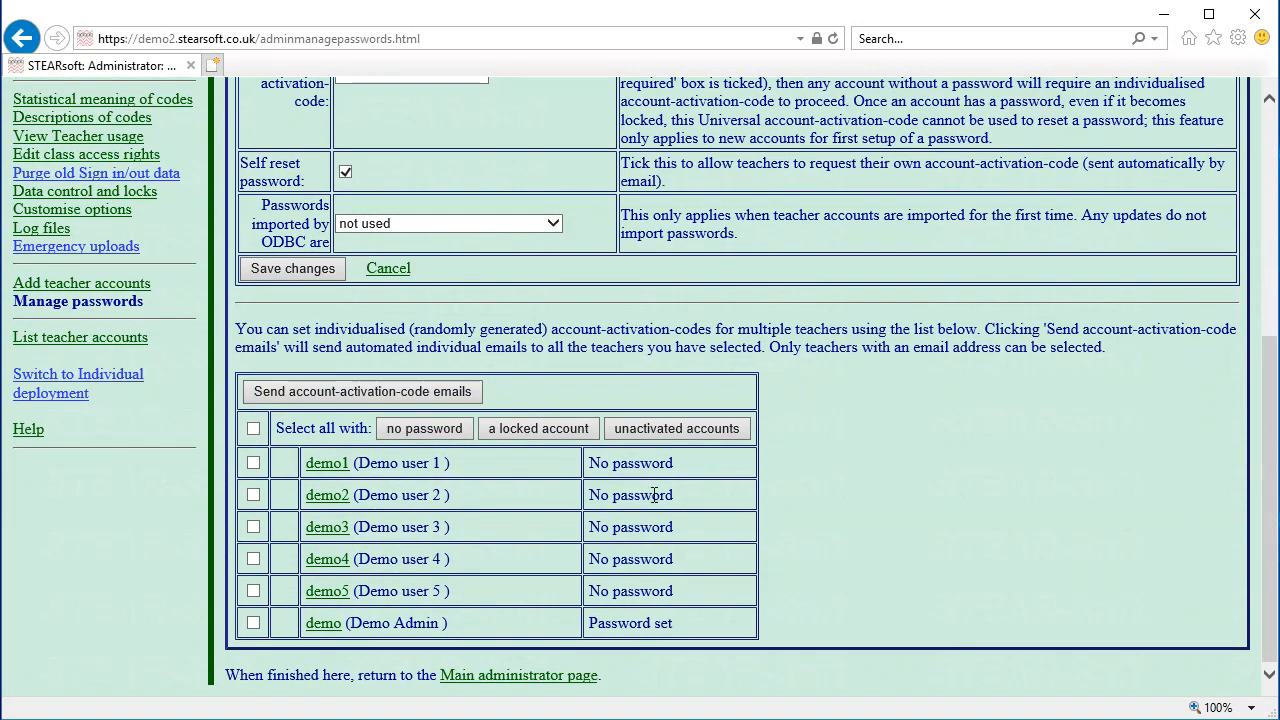
left_click_drag(352, 626, 436, 630)
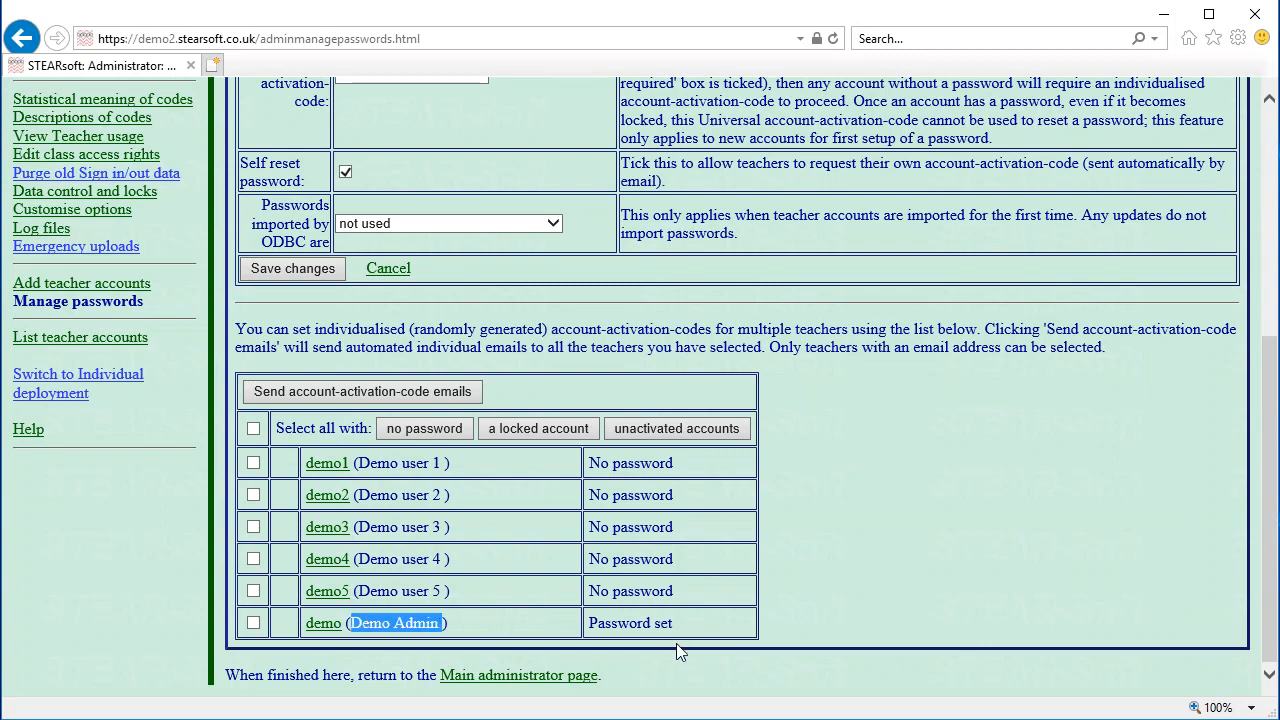
left_click_drag(672, 627, 588, 628)
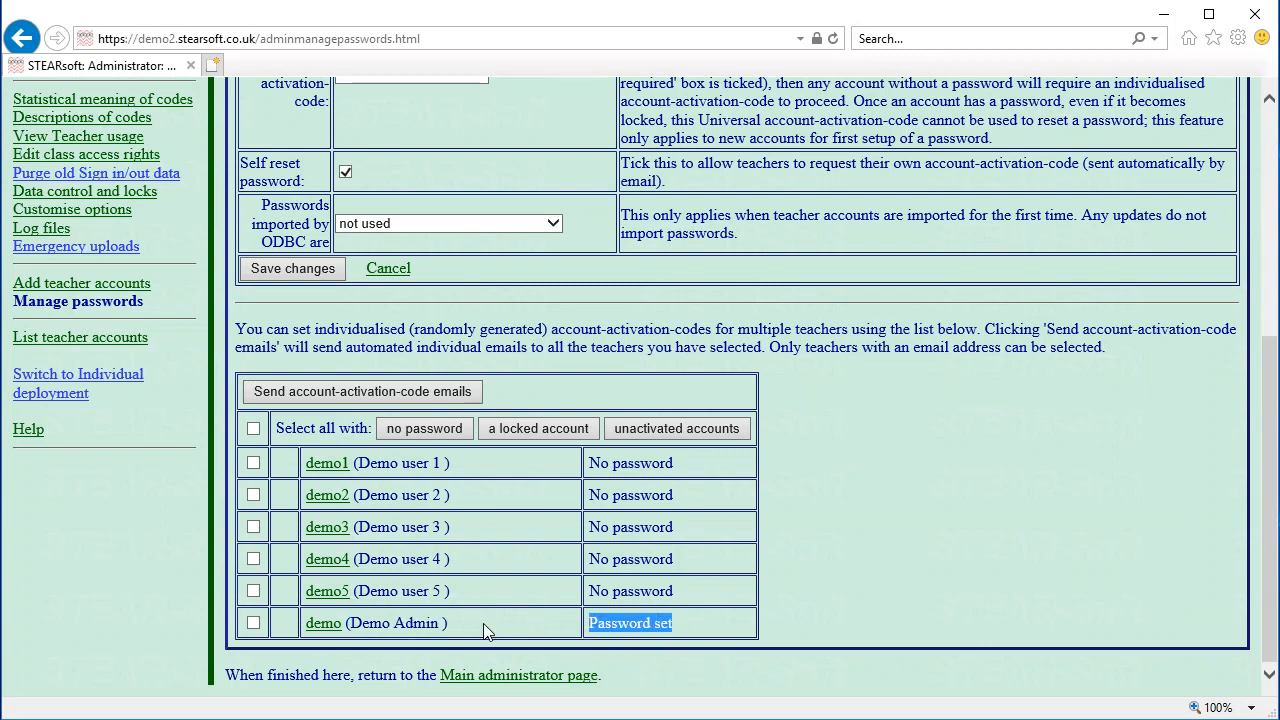
left_click_drag(467, 583, 443, 512)
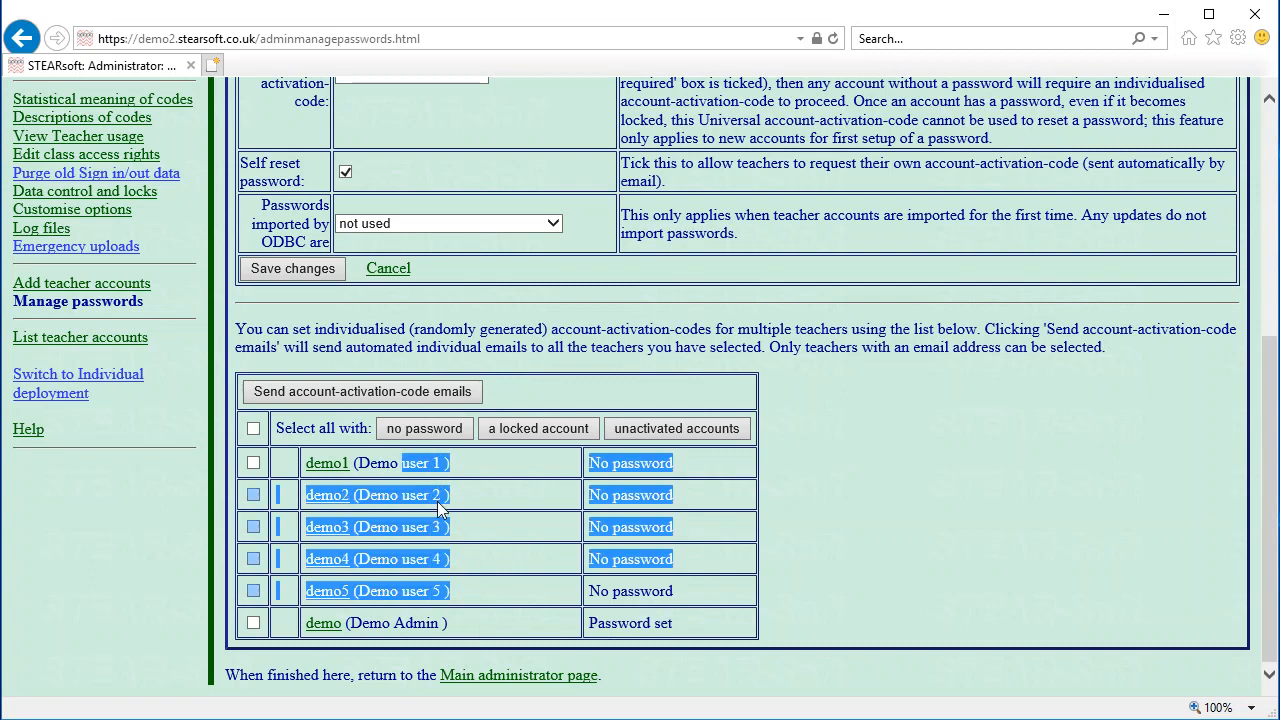
left_click(478, 524)
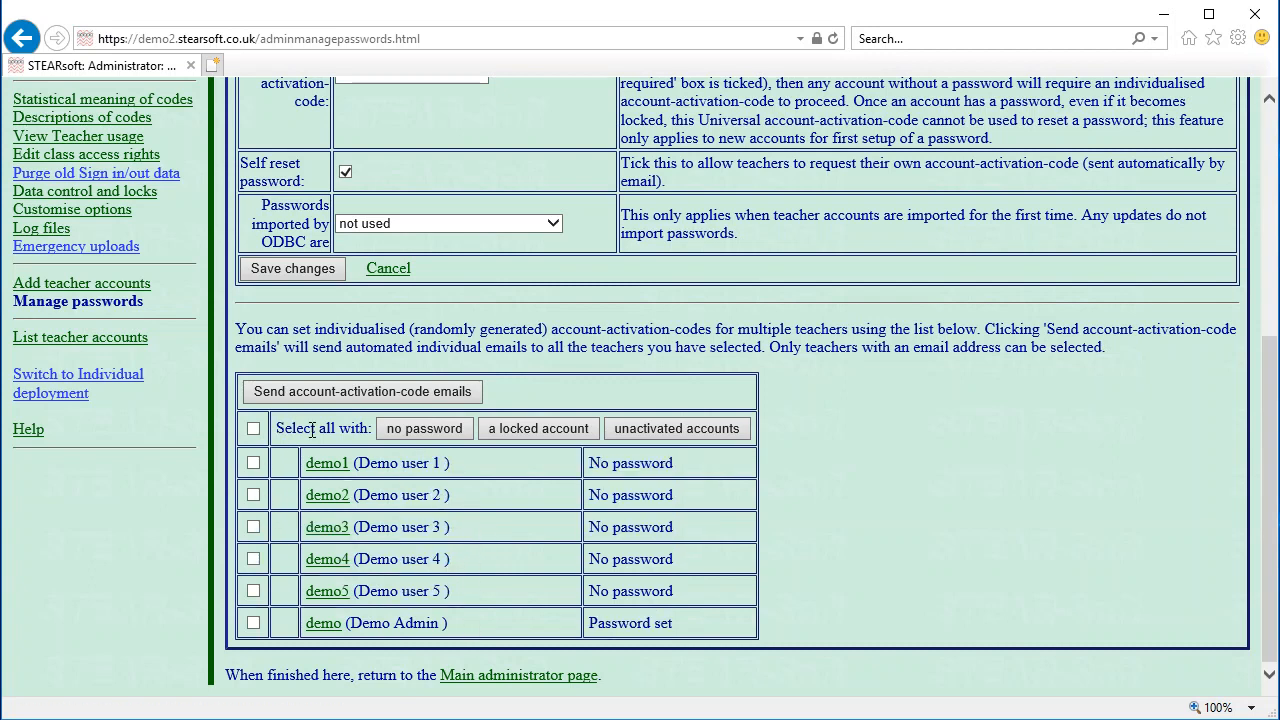
left_click(408, 430)
left_click(345, 391)
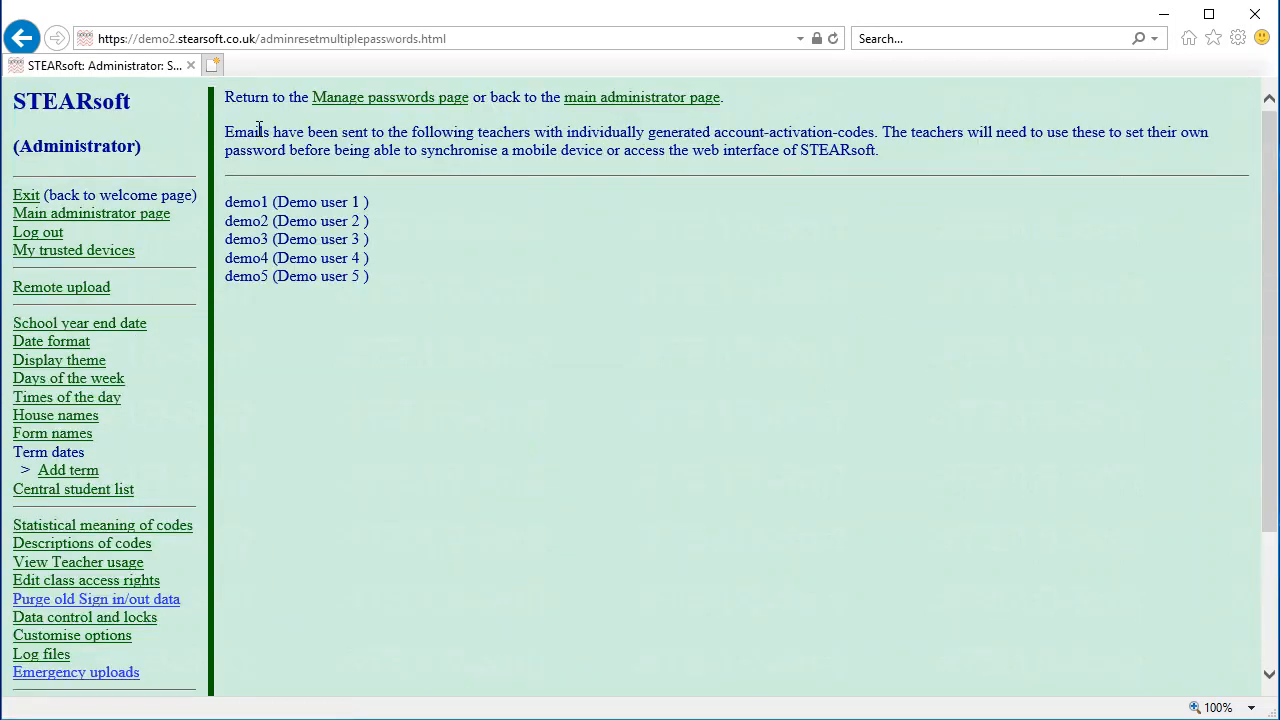
Return to the main administrator page and log into the STEARsoft.co.uk Customer Area
left_click_drag(259, 130, 372, 132)
left_click(425, 262)
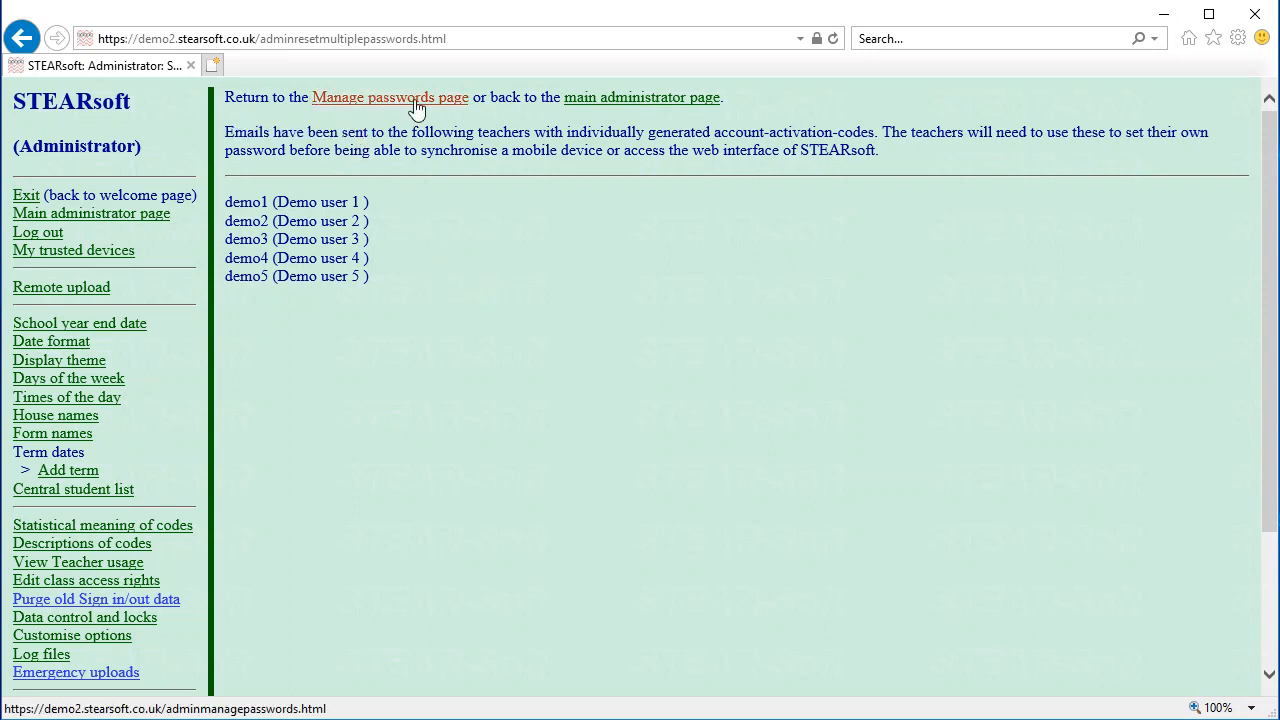
left_click(629, 99)
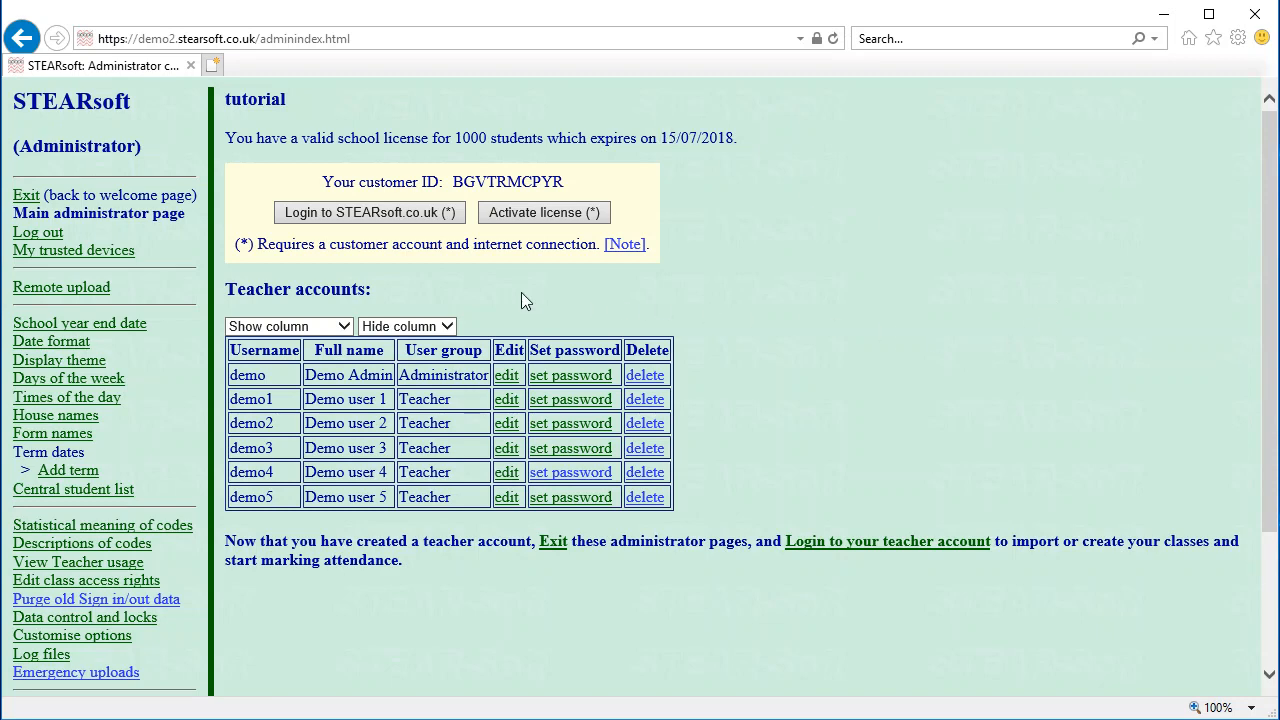
left_click(368, 213)
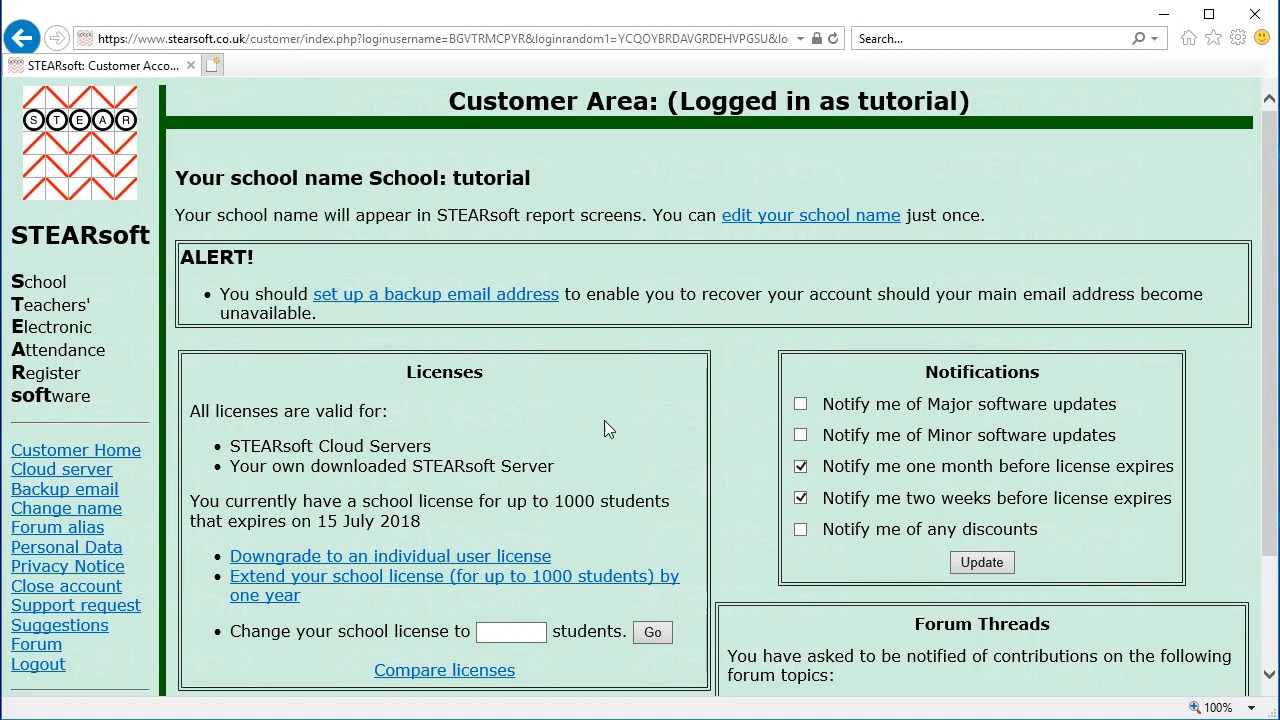
View the licence-extension offer and the forum, then log out of the Customer Area
left_click(430, 592)
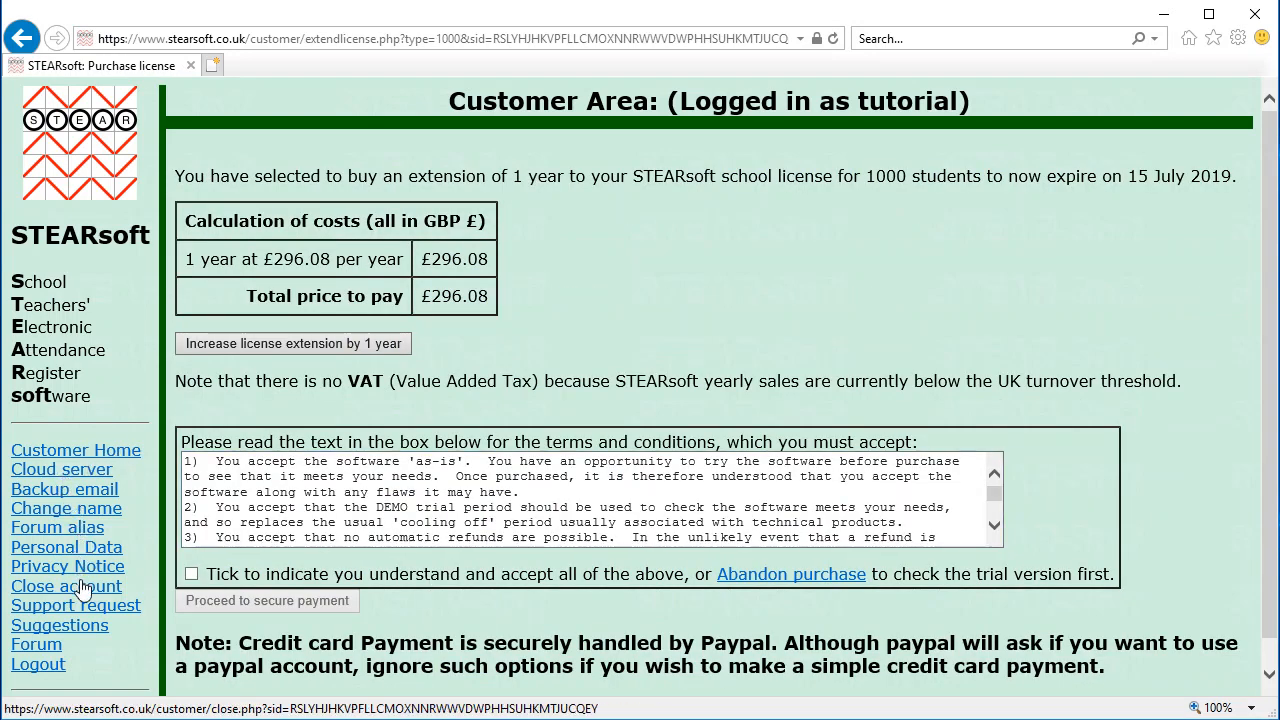
left_click(50, 646)
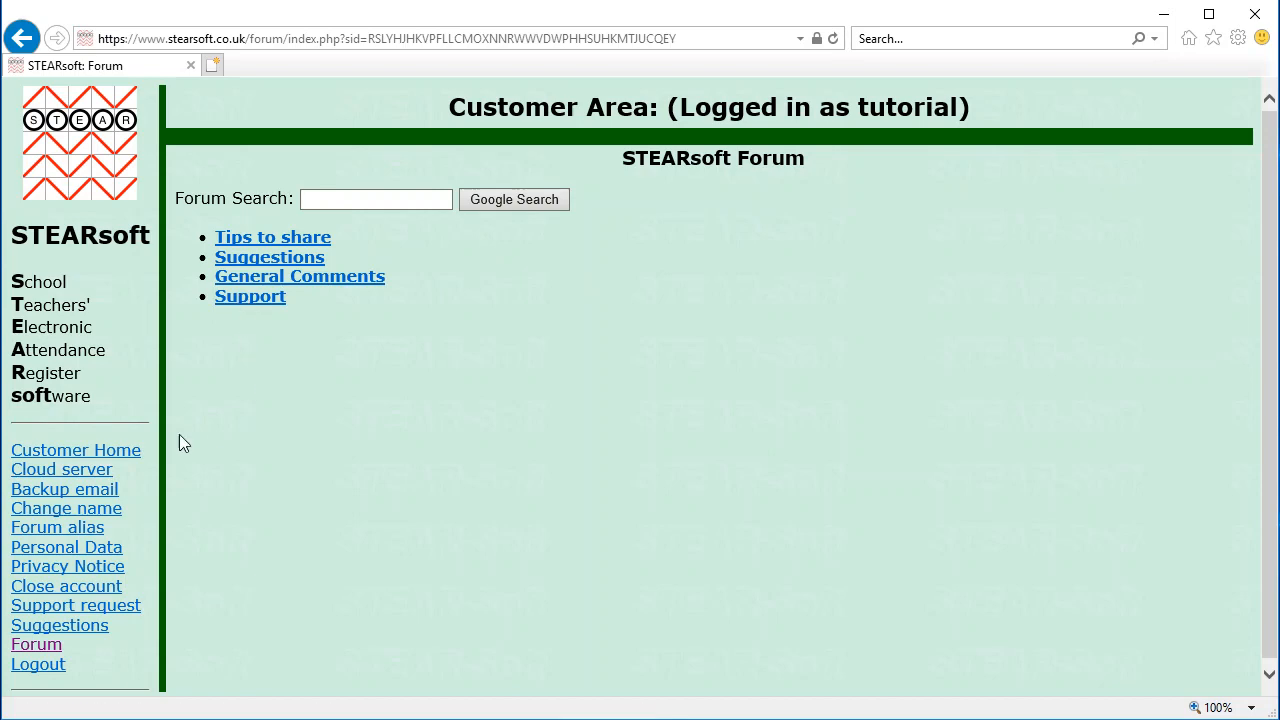
left_click(85, 461)
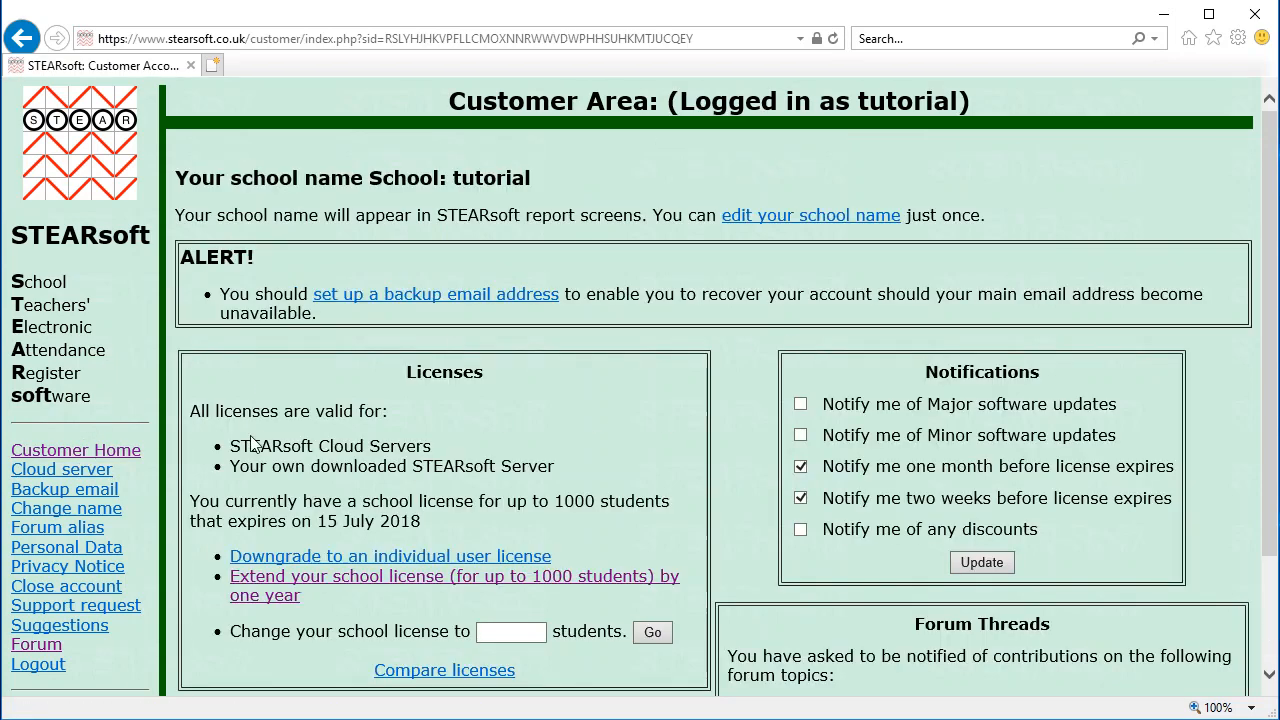
left_click(55, 667)
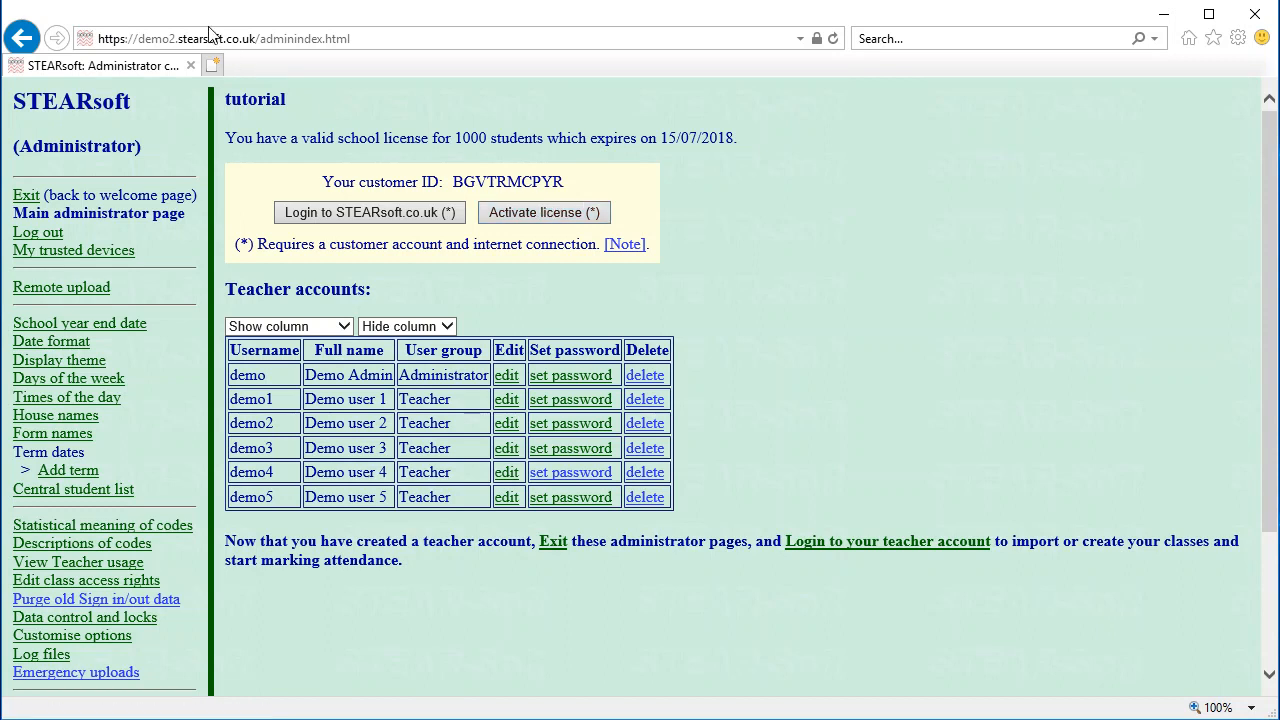
Activate the 1000-student licence expiring 15 July 2018 and review the six accounts
left_click(535, 214)
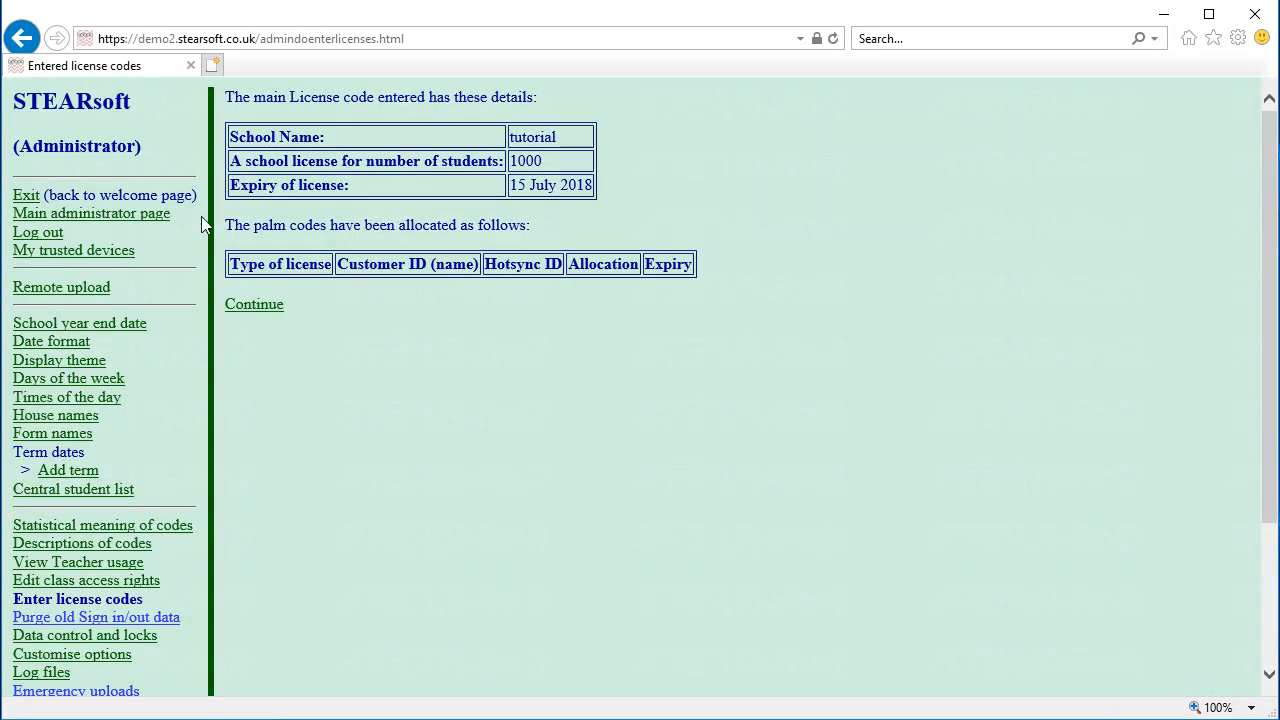
left_click(256, 306)
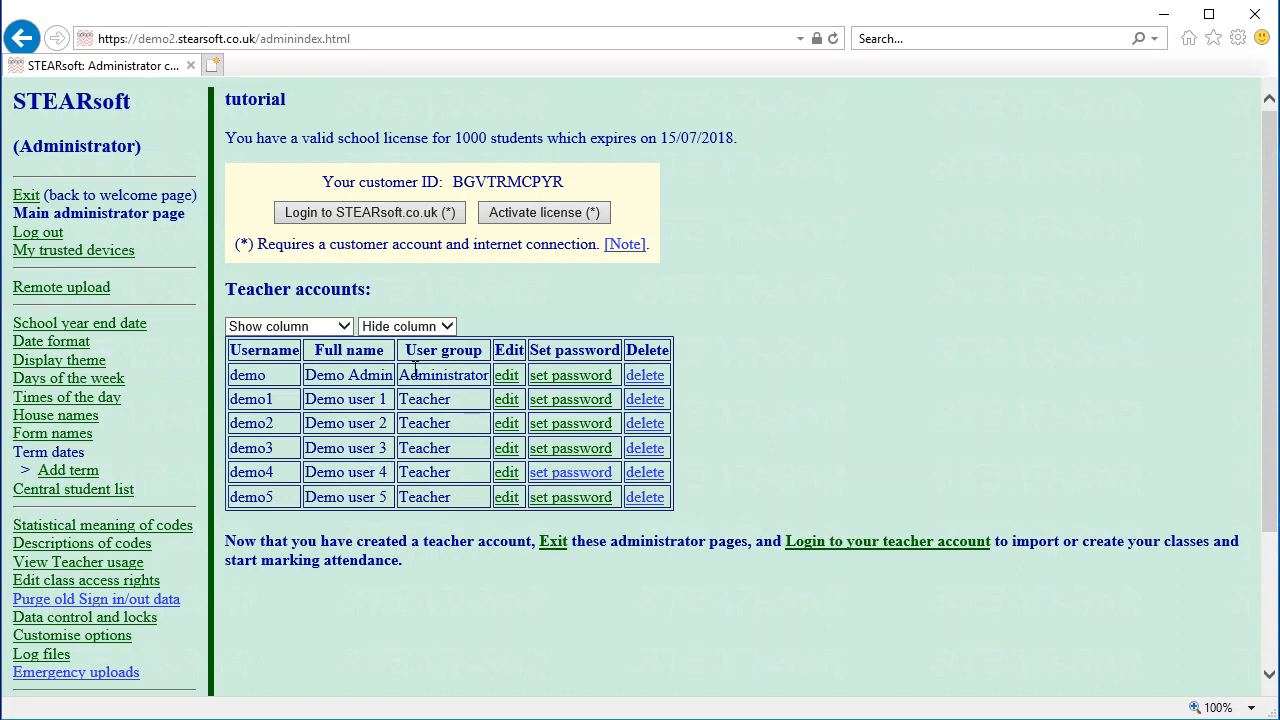
left_click_drag(411, 372, 455, 400)
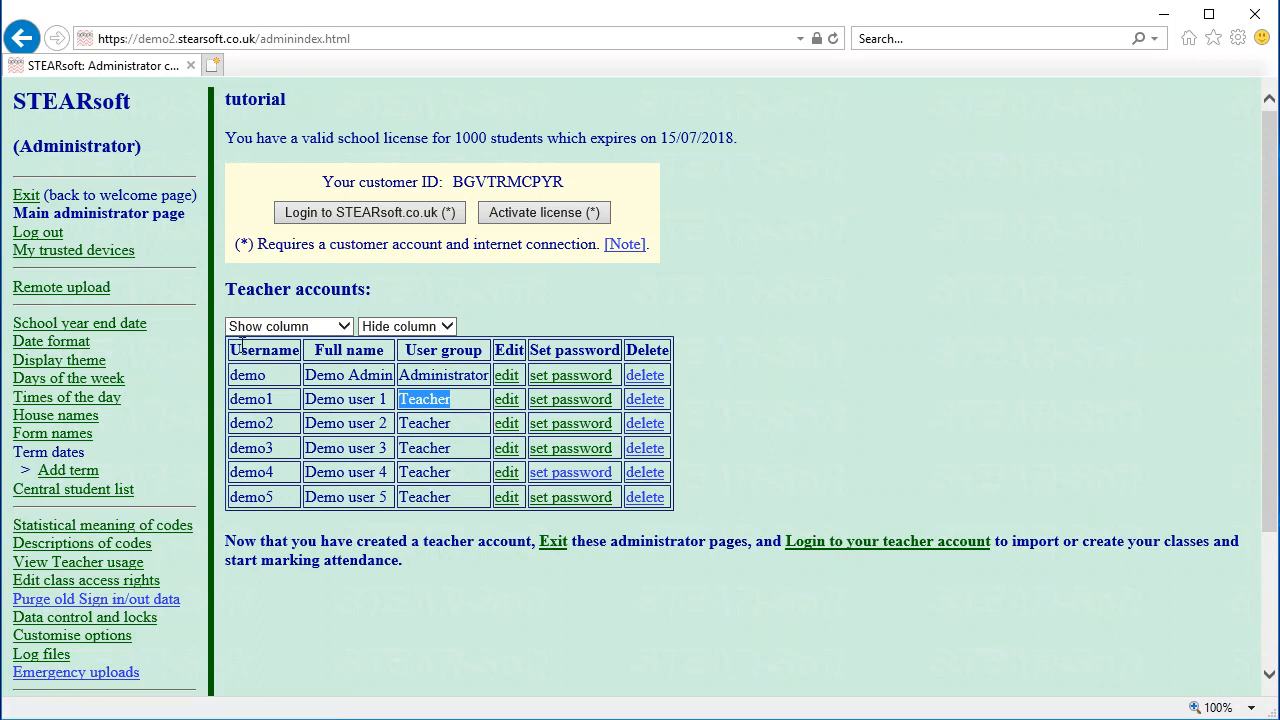
scroll(192, 382, "down", 2)
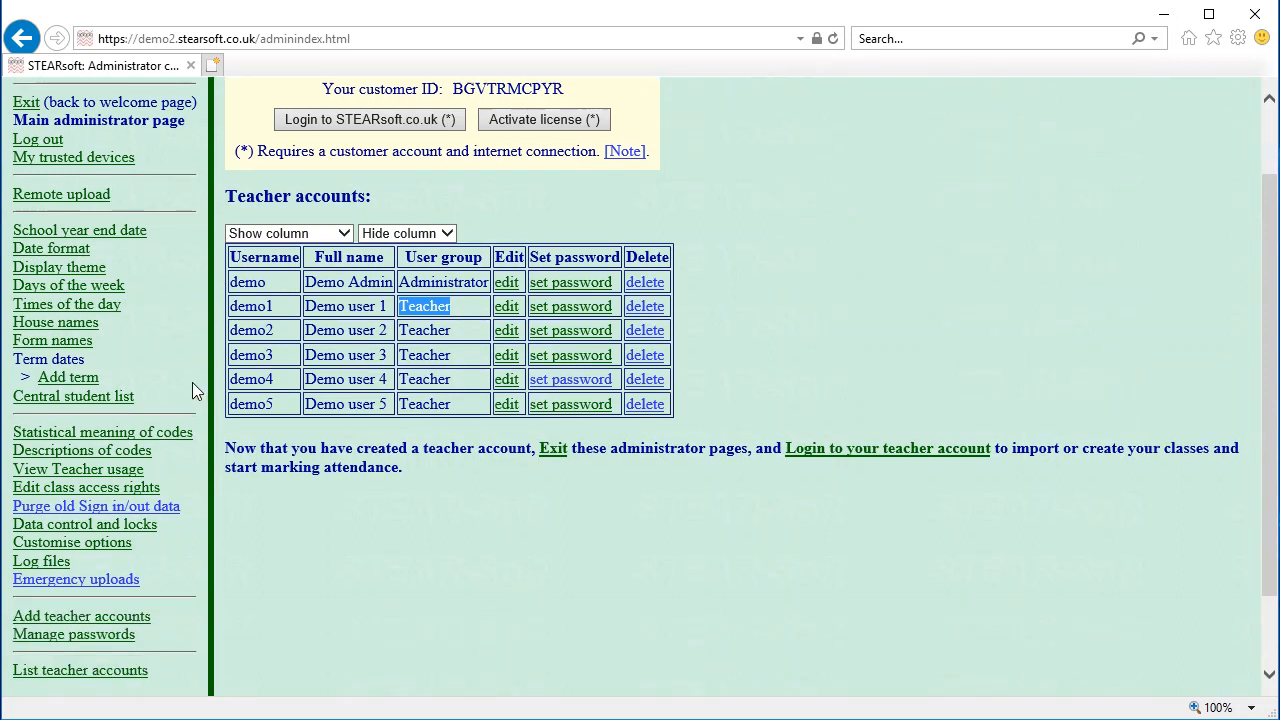
Open Central student list > Add students, then switch to the stearsoft-demo-names.xls spreadsheet
left_click(100, 399)
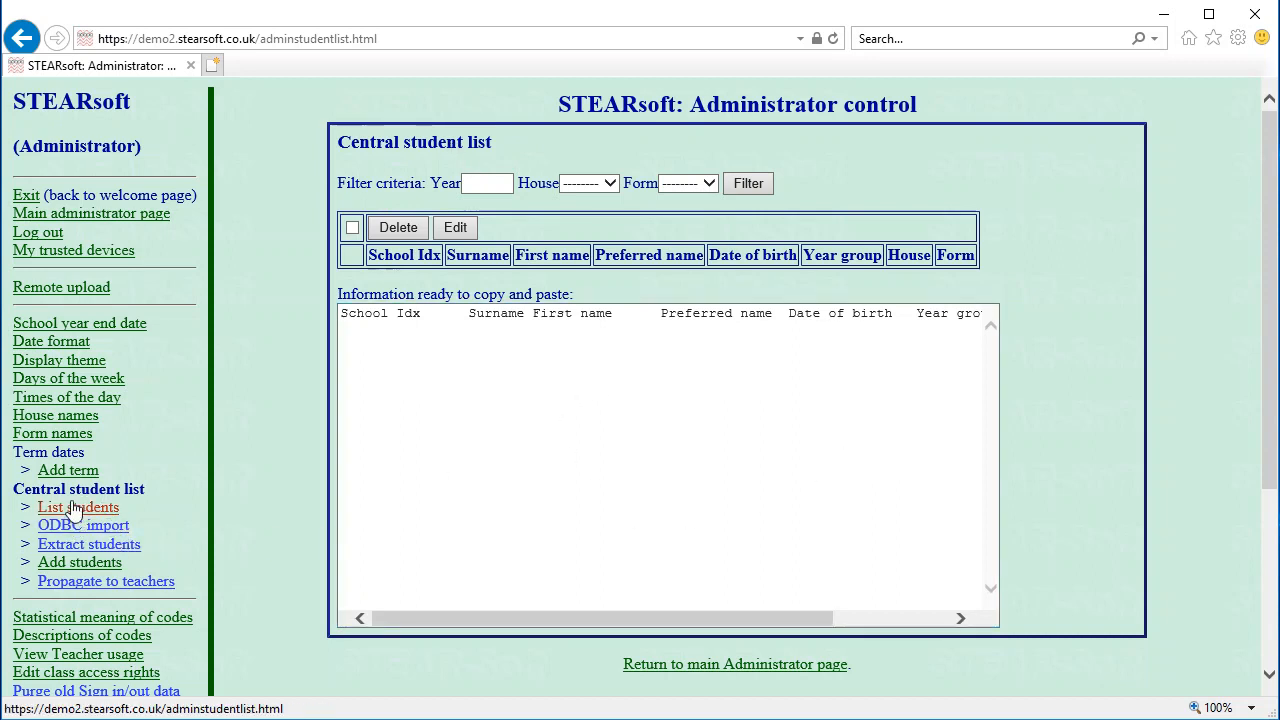
left_click(75, 563)
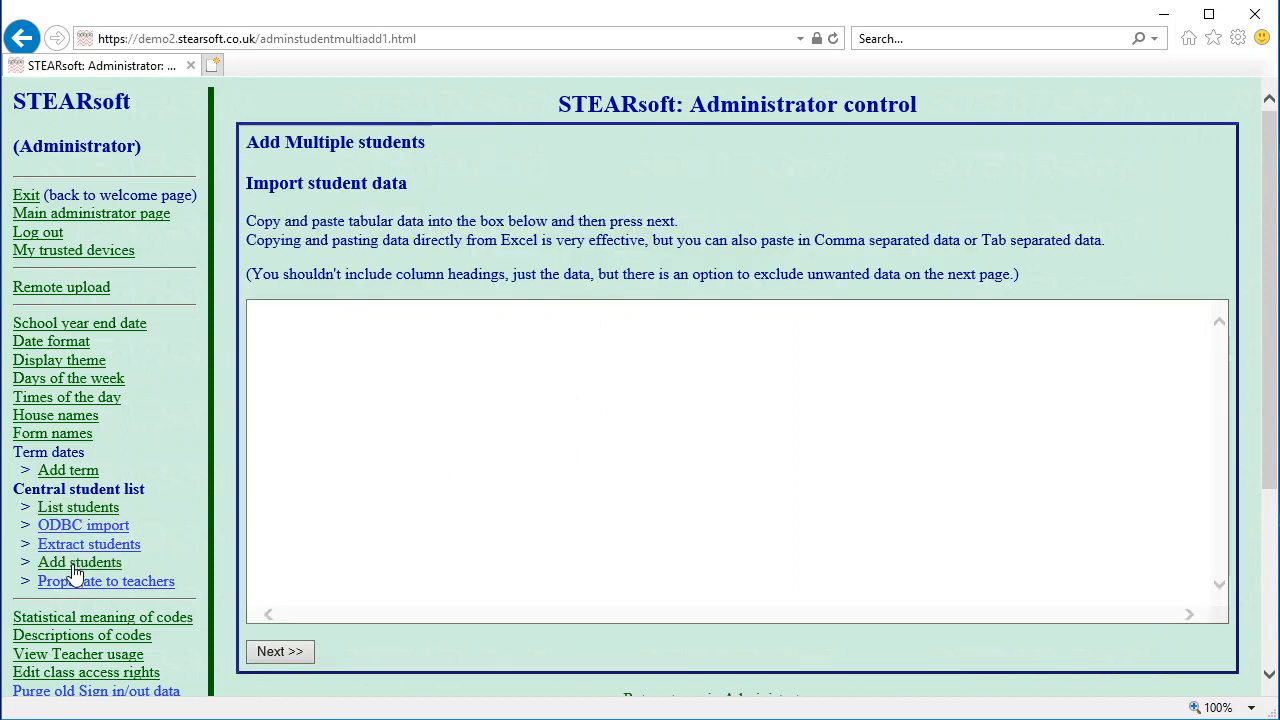
left_click(404, 420)
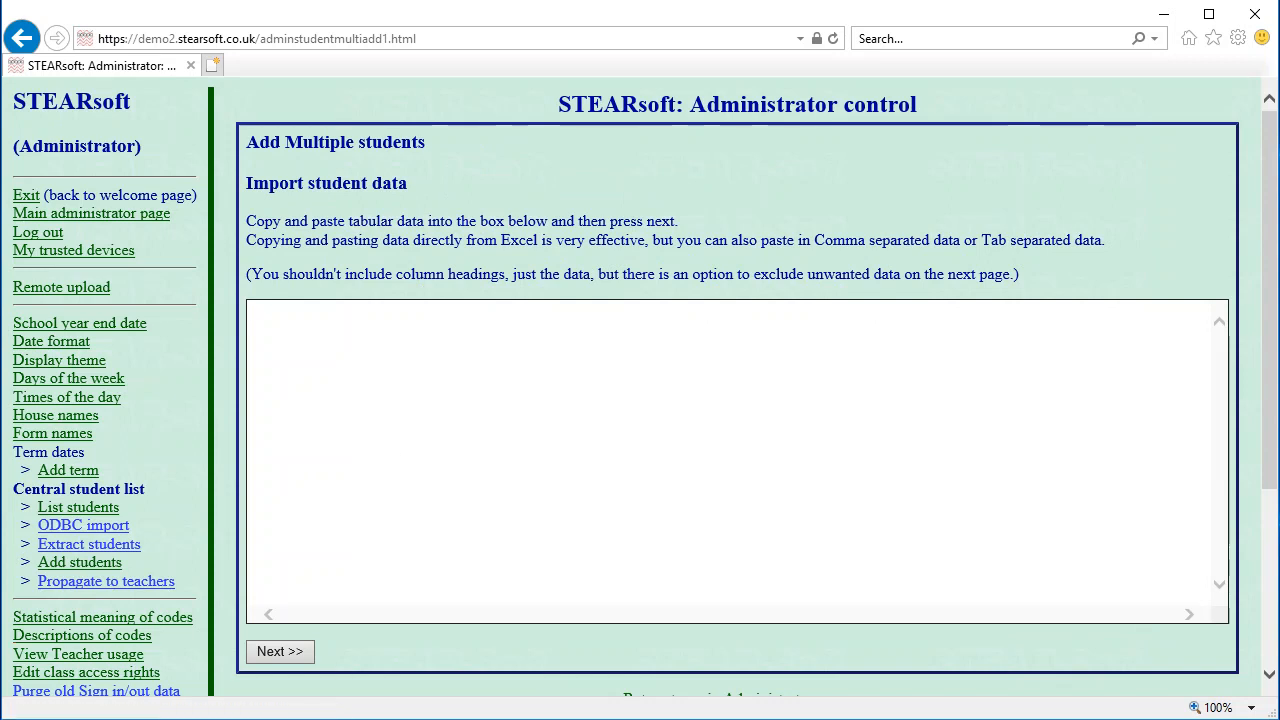
key("alt+Tab")
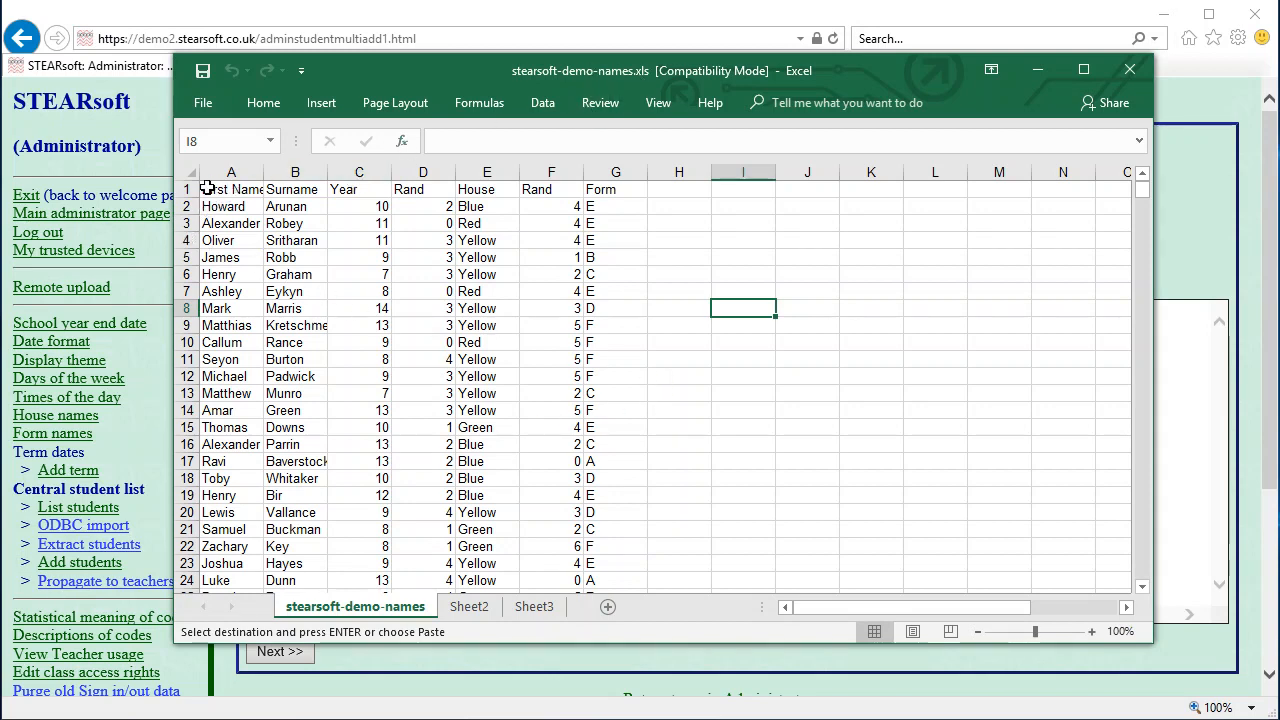
Copy the student table rows from Excel and minimize Excel back to the import page
left_click_drag(207, 188, 605, 240)
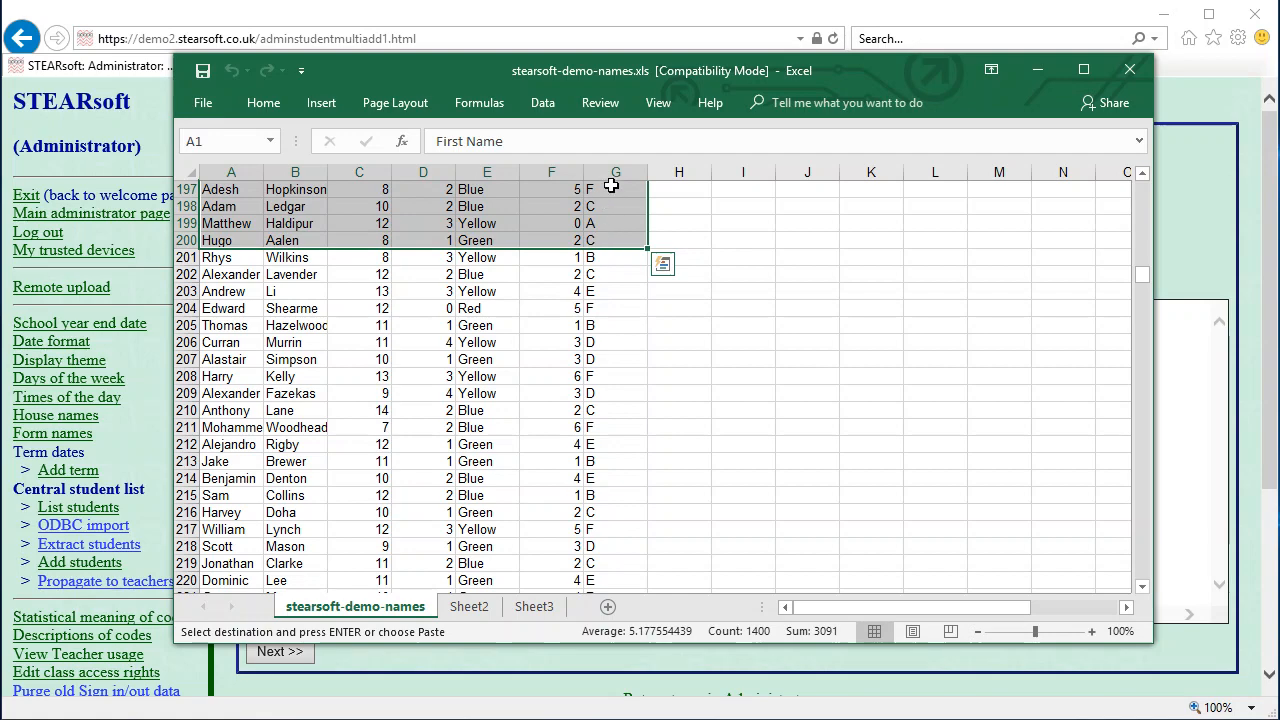
left_click(1040, 69)
left_click(405, 354)
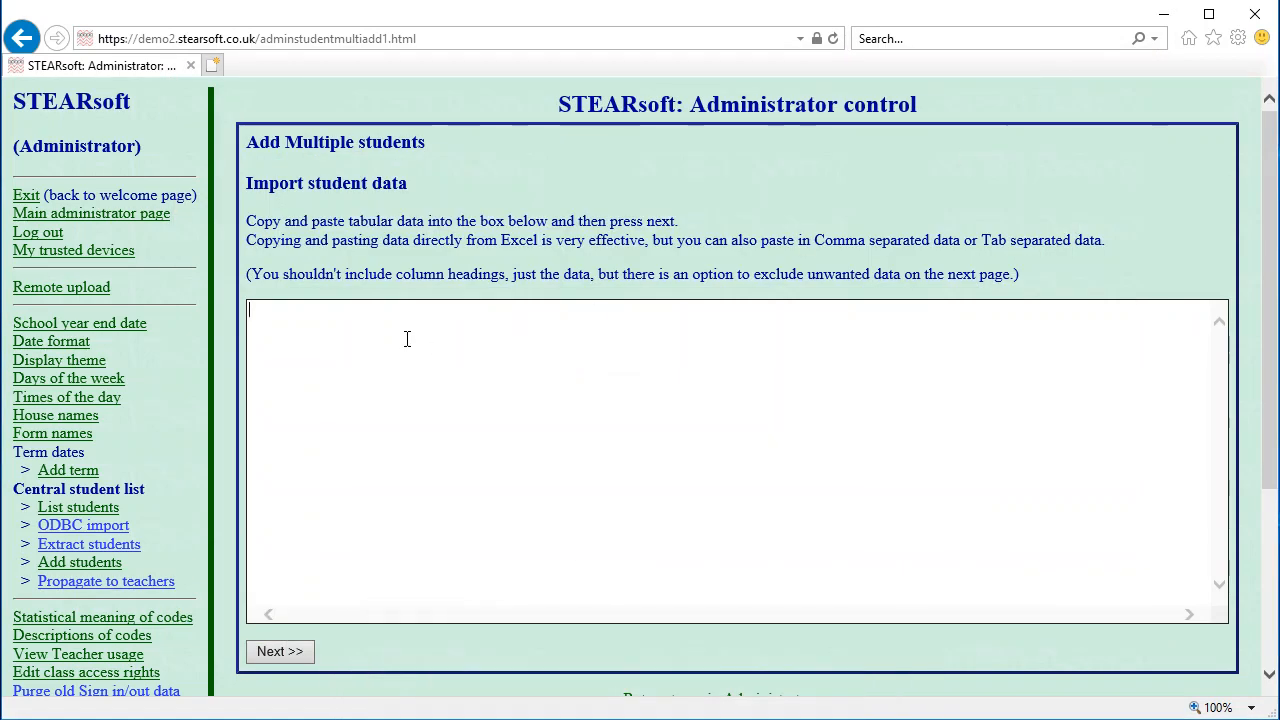
Paste the student rows into the import box and exclude the heading row
key("ctrl+v")
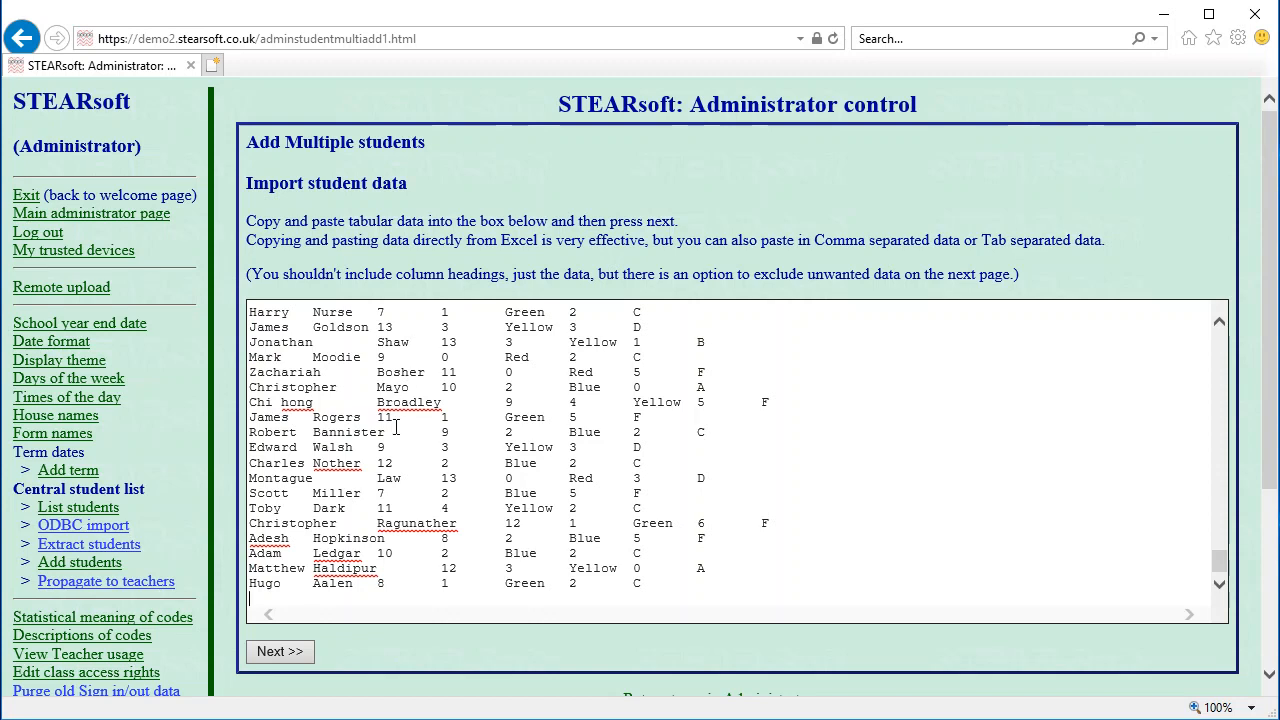
left_click(313, 650)
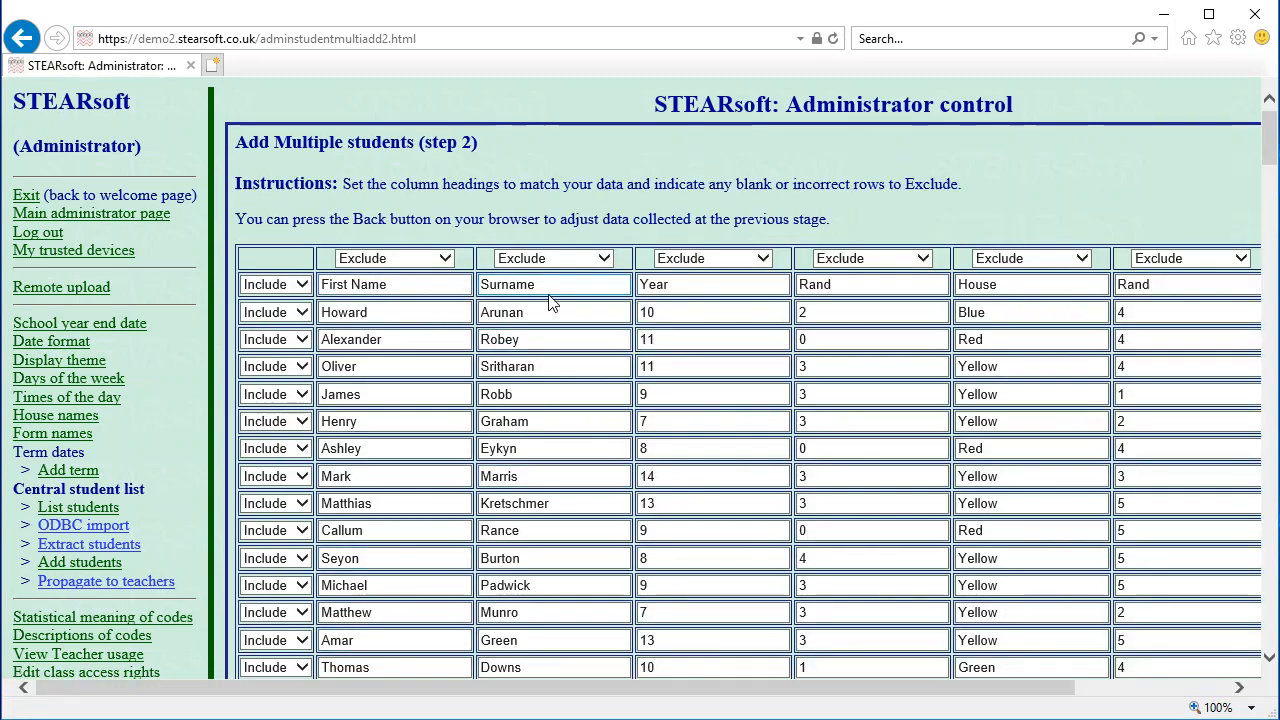
left_click(302, 286)
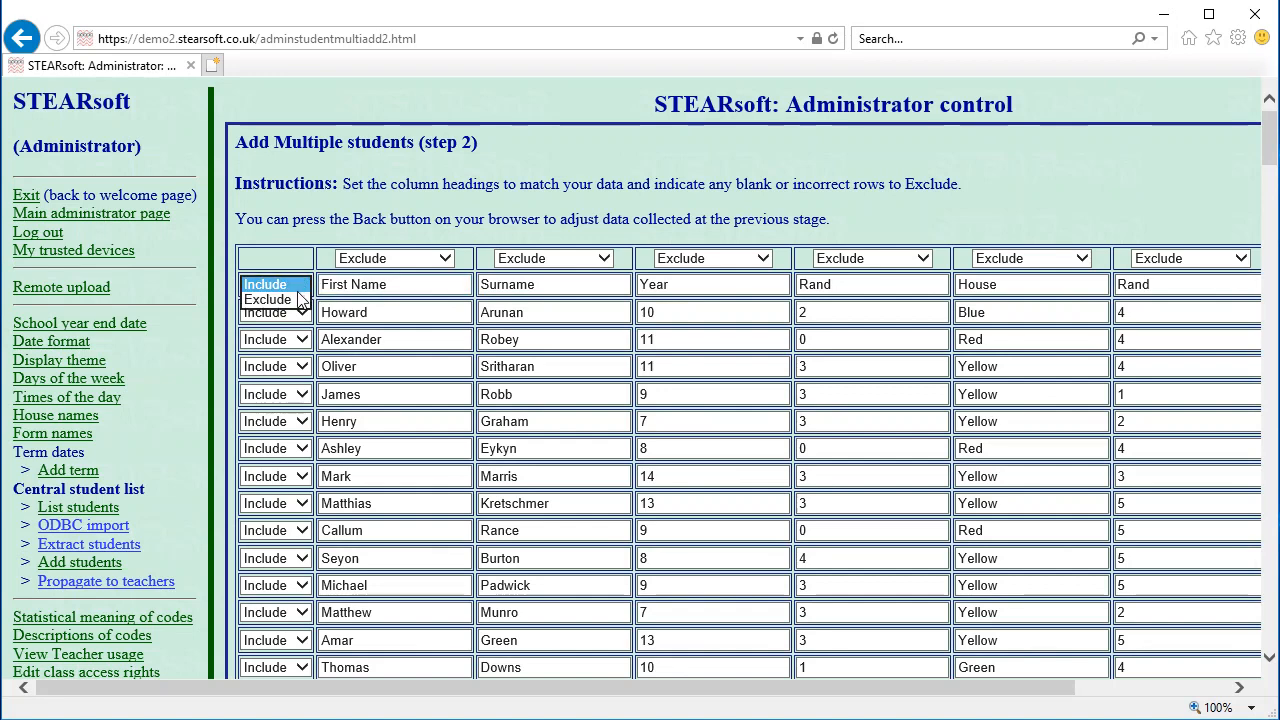
left_click(300, 299)
Map the columns to First Name, Surname, Year group and House, then continue to checking
left_click(405, 258)
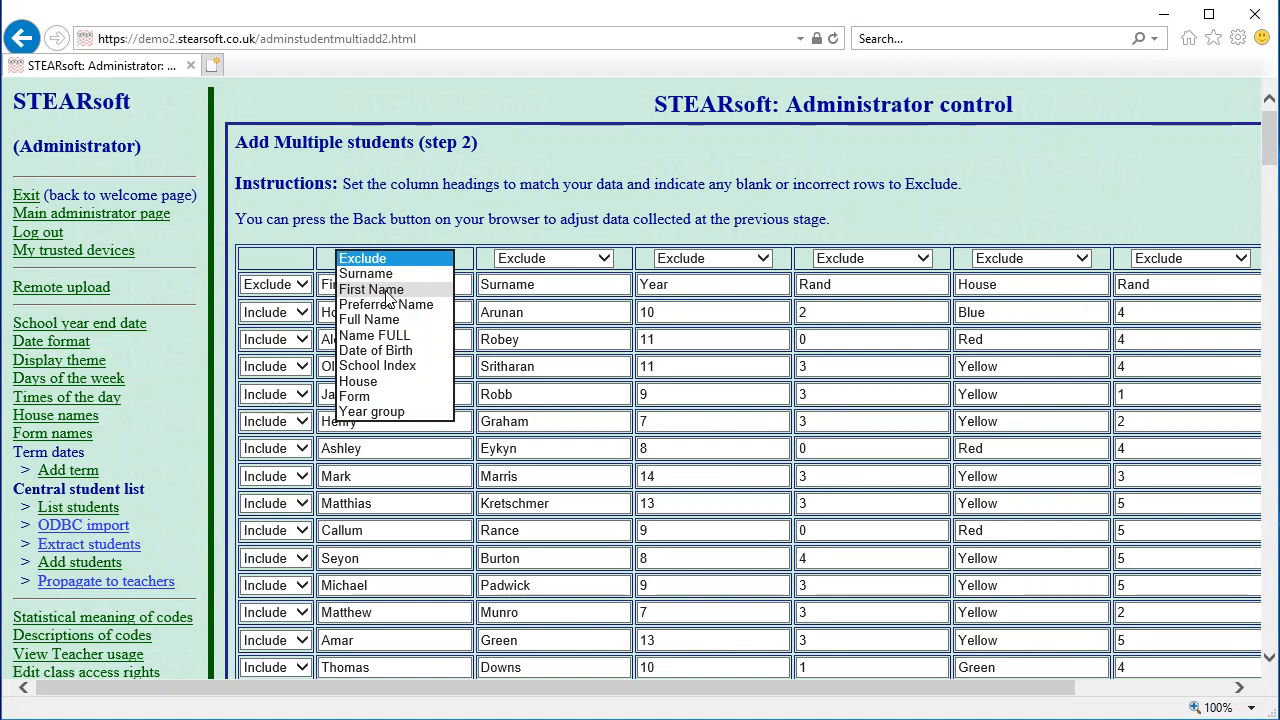
left_click(390, 290)
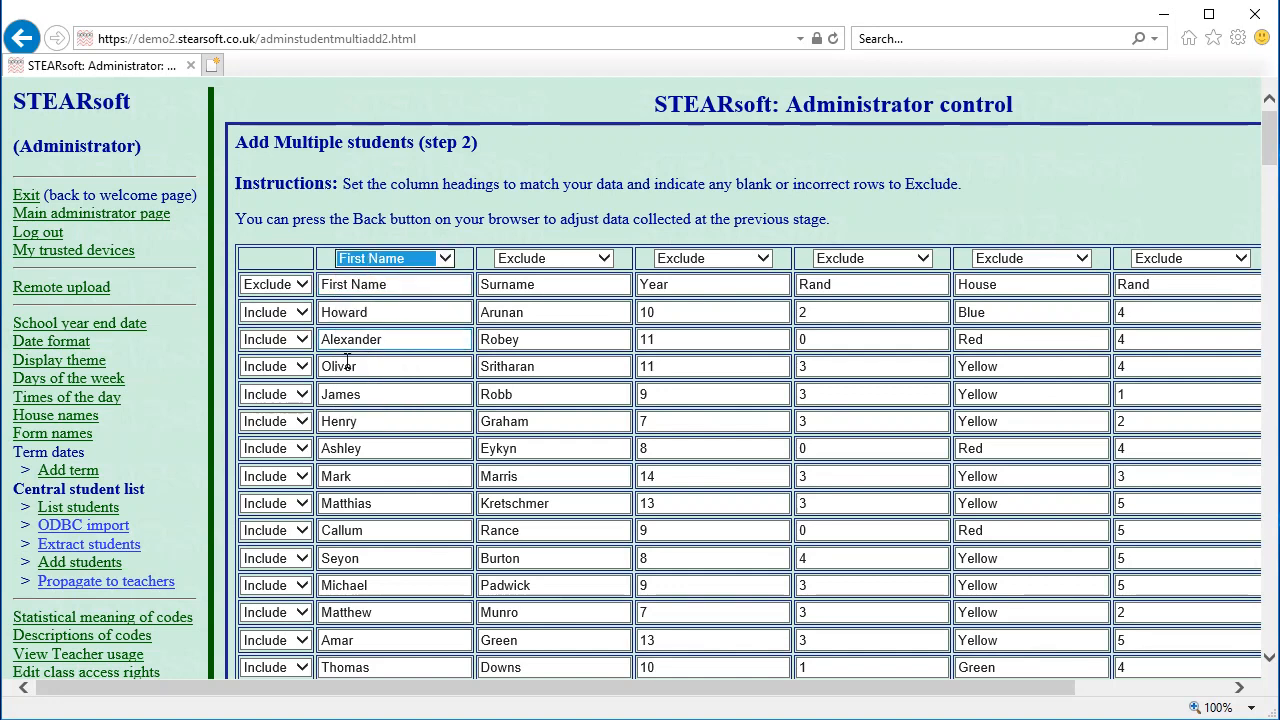
left_click(583, 259)
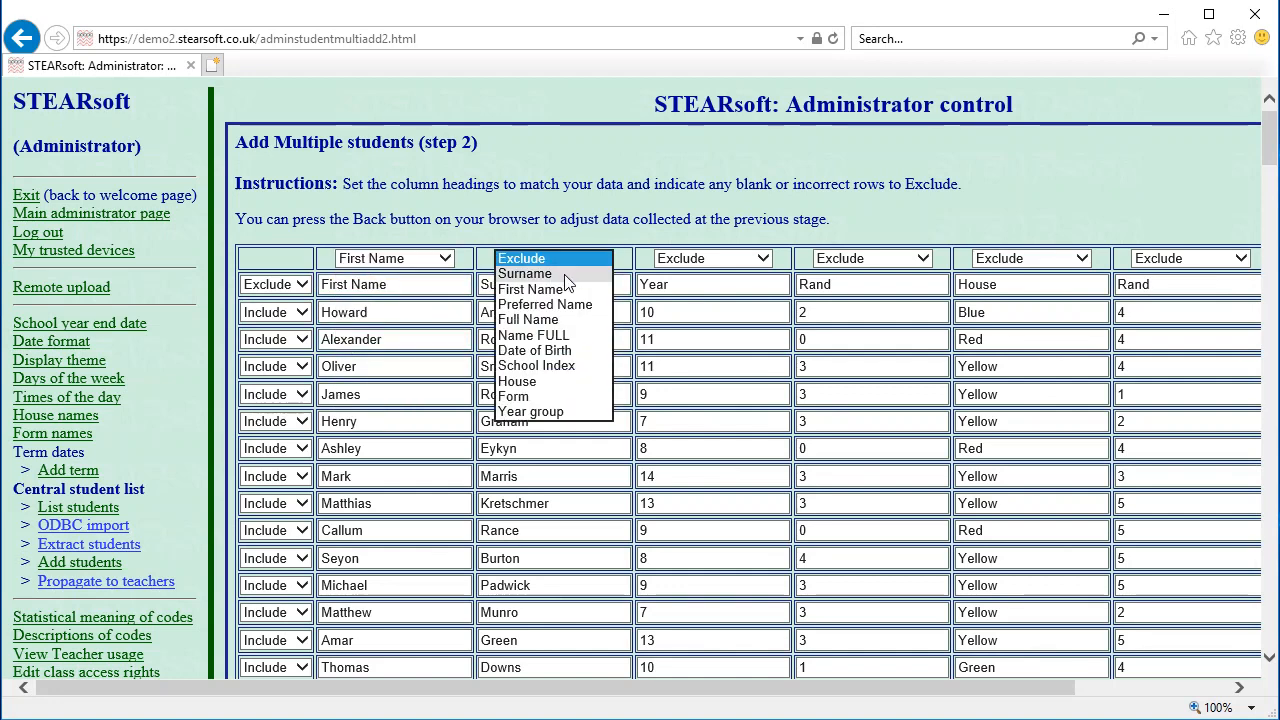
left_click(530, 273)
left_click(705, 259)
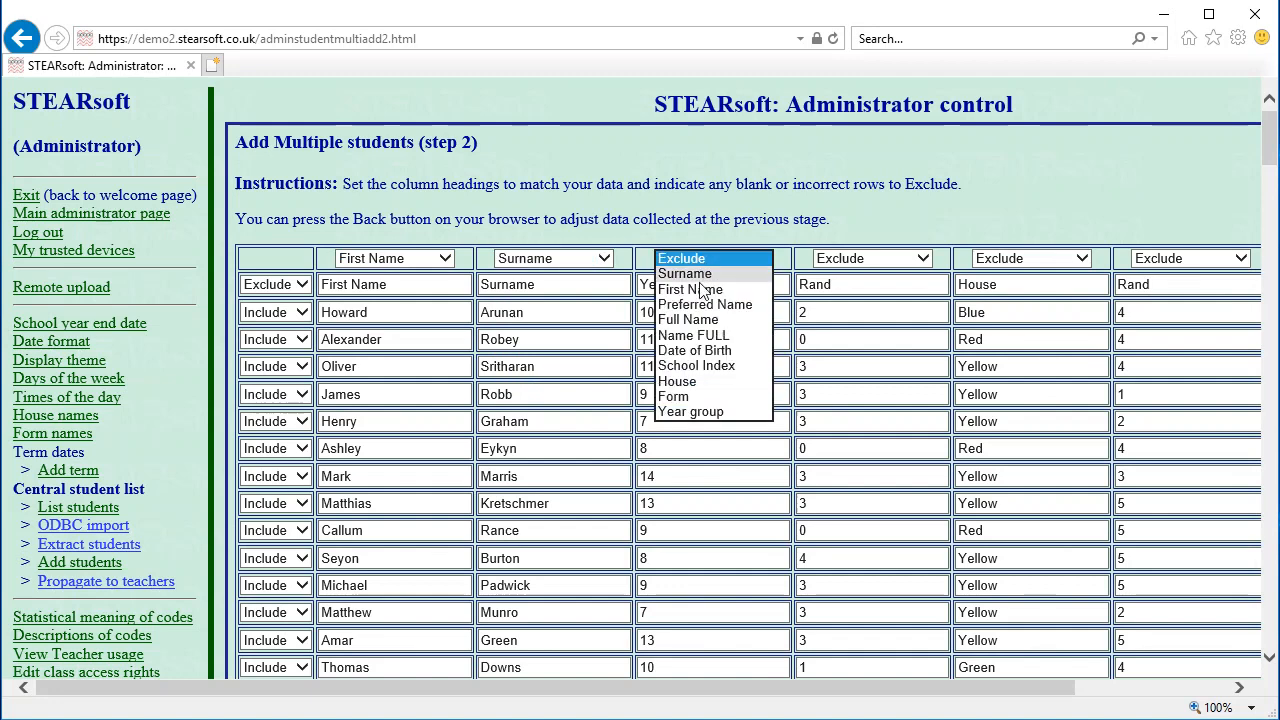
left_click(700, 411)
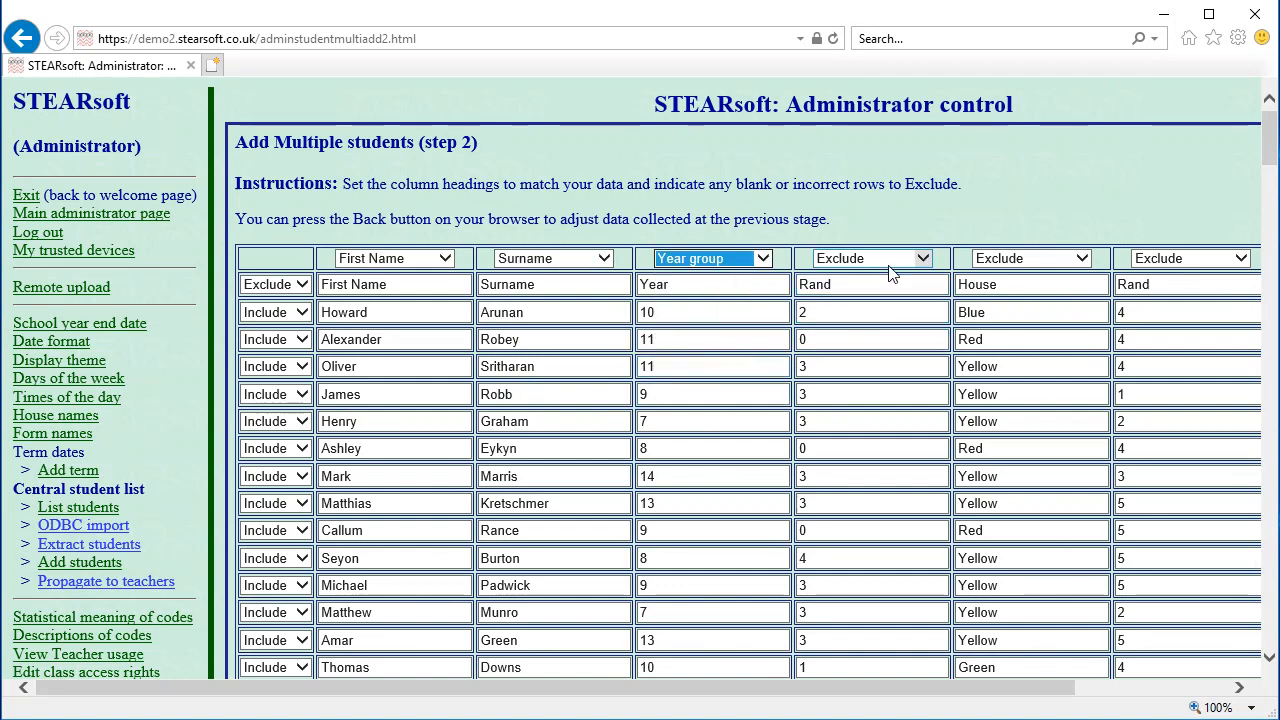
left_click(995, 262)
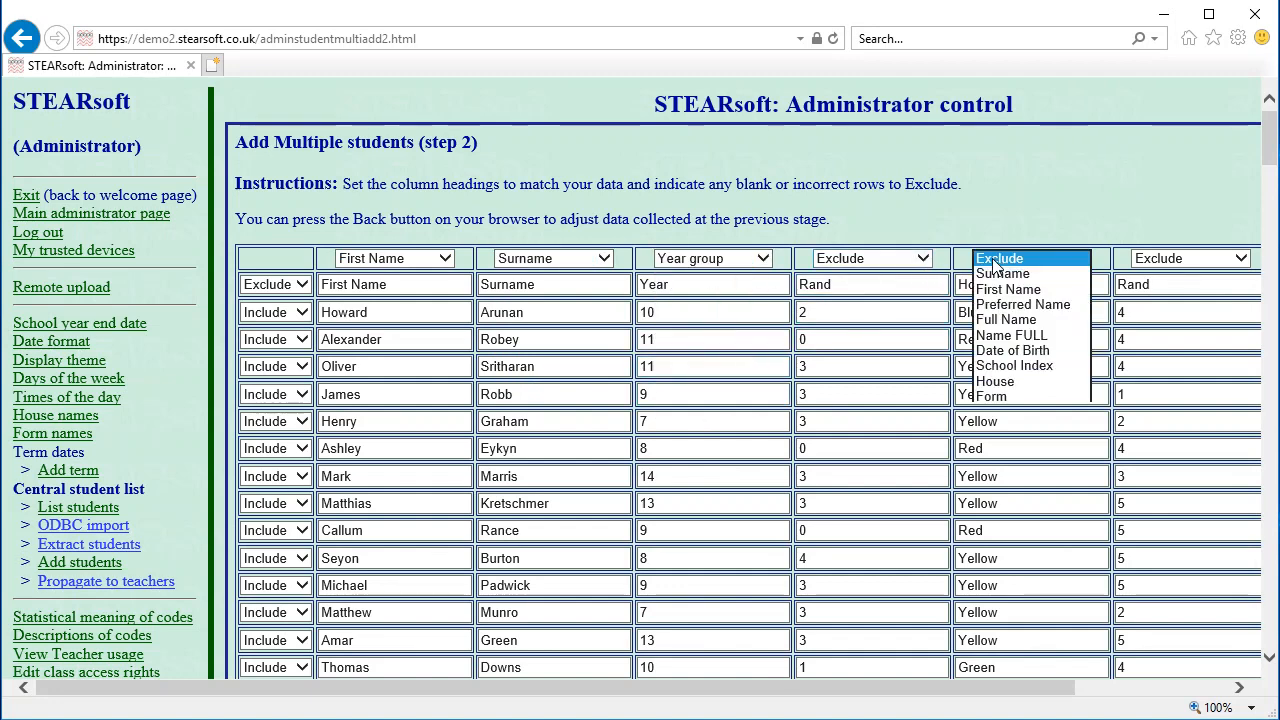
left_click(1012, 381)
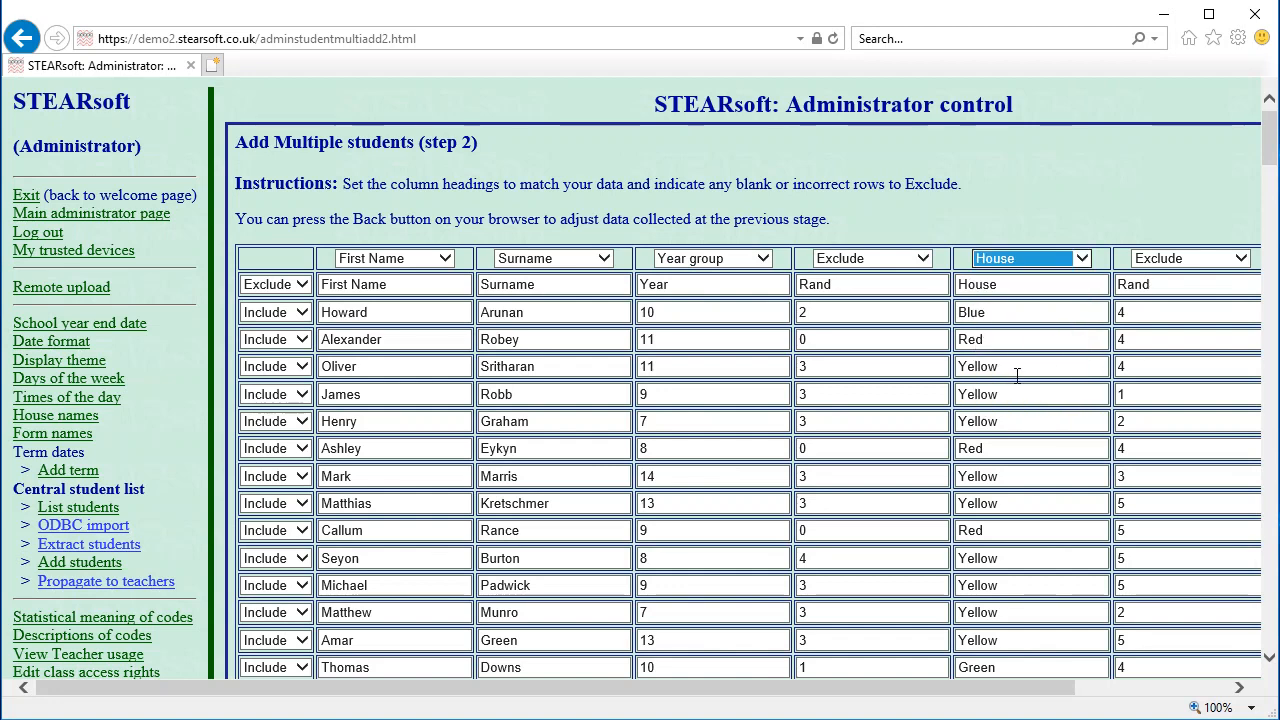
left_click_drag(676, 688, 895, 712)
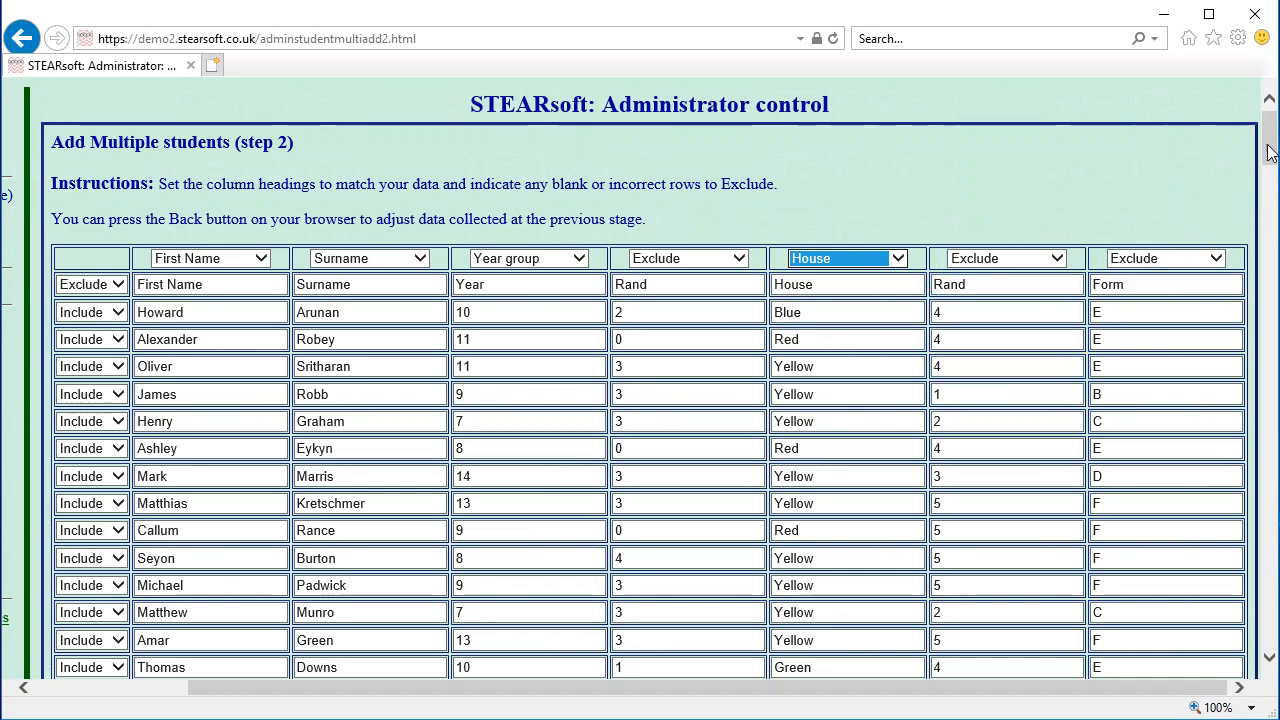
left_click_drag(1268, 150, 1236, 680)
left_click(98, 614)
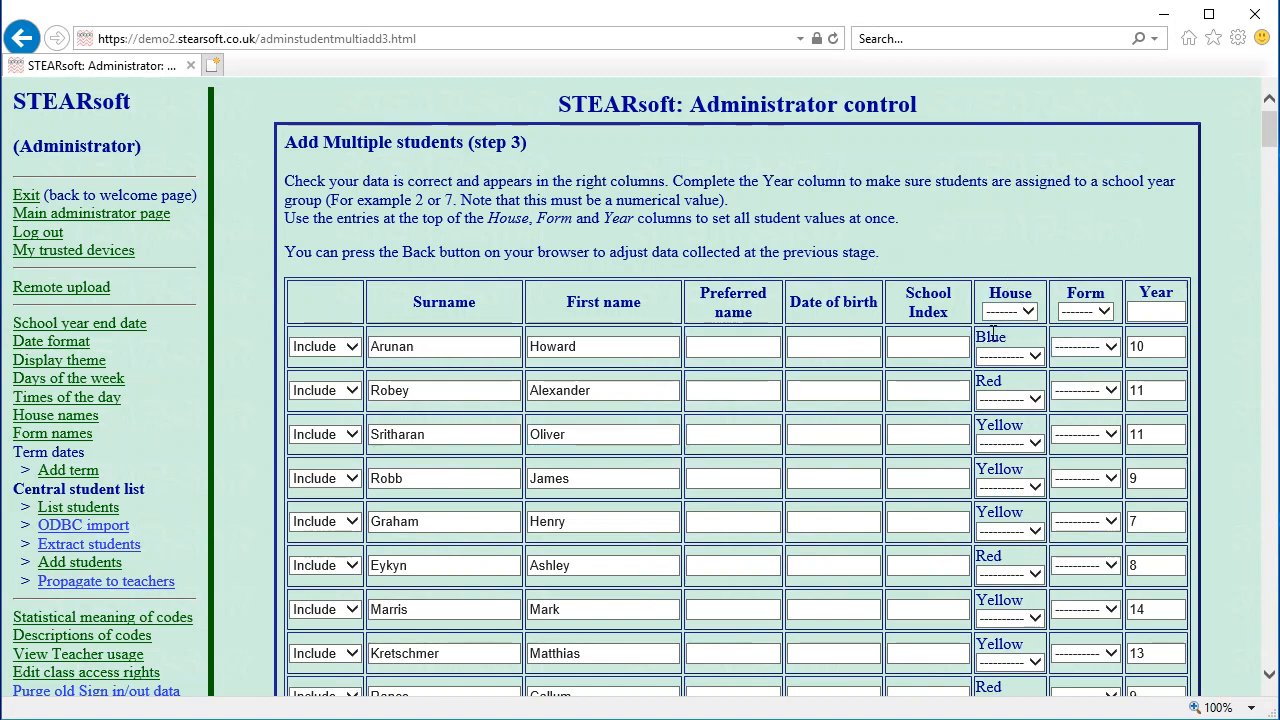
Enter a preferred name for the third student and accept the checked data for matching
left_click_drag(1006, 337, 976, 338)
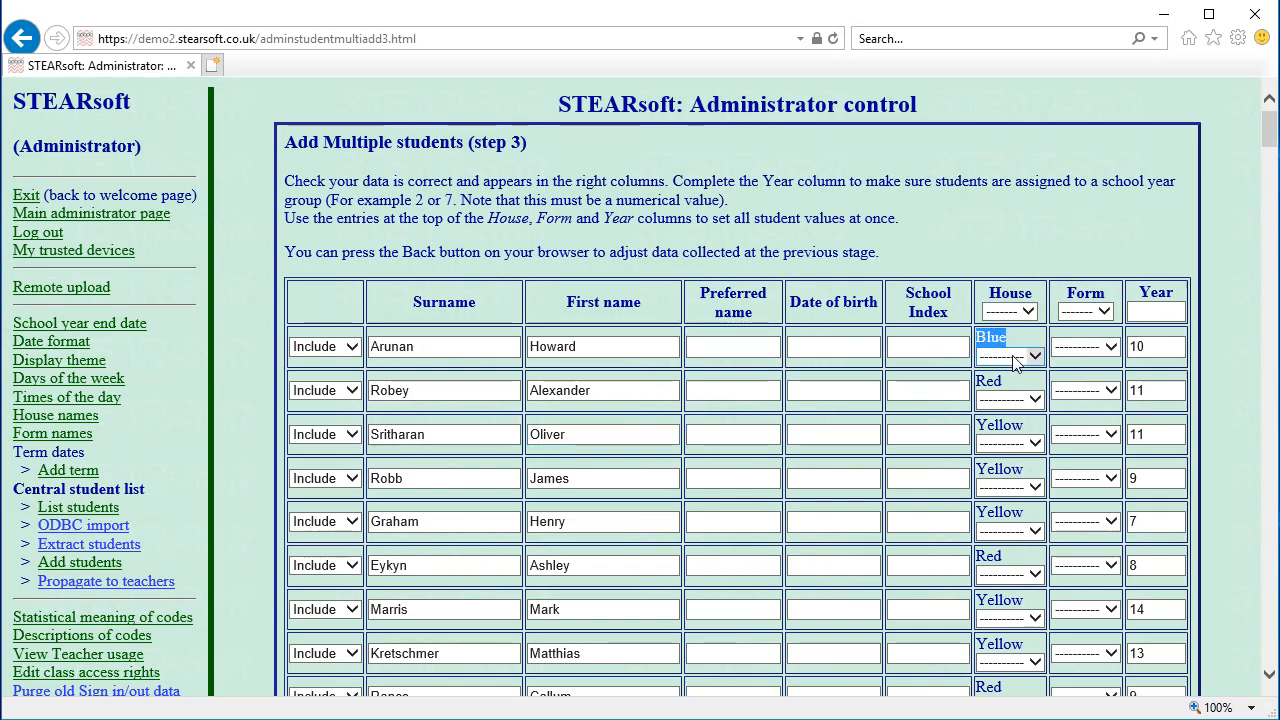
left_click(1013, 356)
left_click(1022, 337)
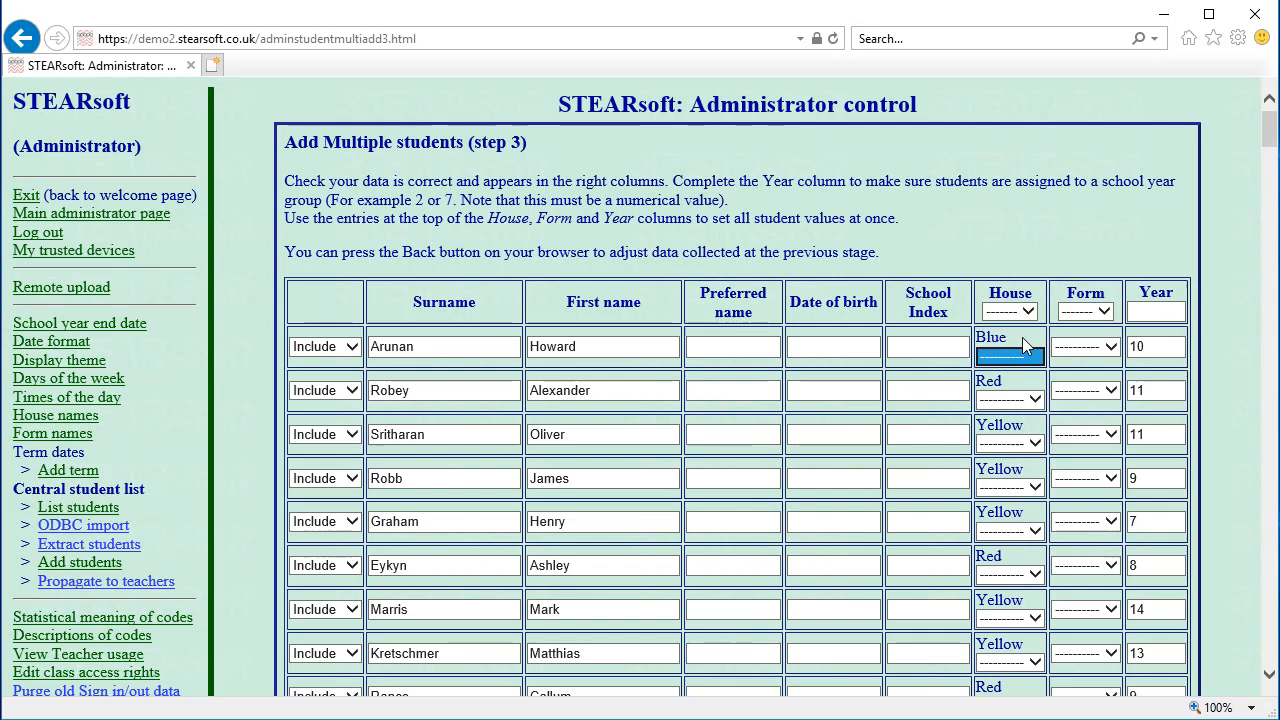
left_click(1038, 356)
left_click(1031, 339)
left_click(1031, 350)
left_click(1031, 340)
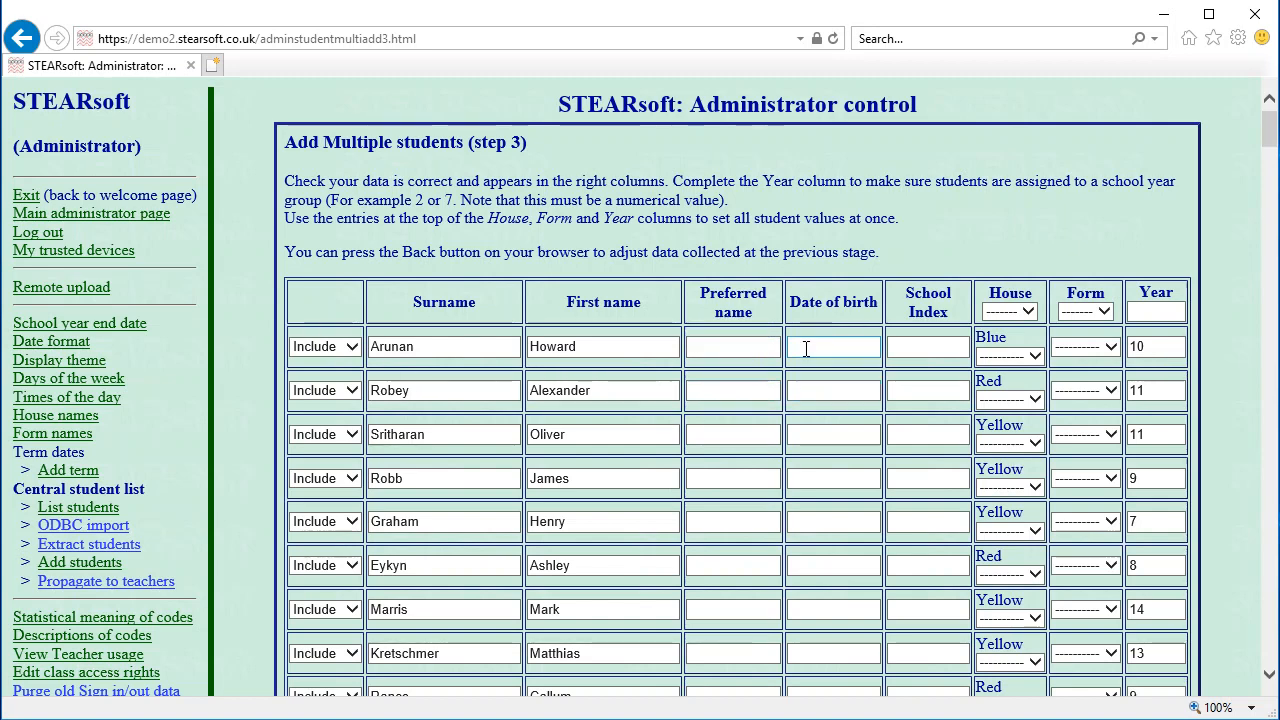
left_click(737, 430)
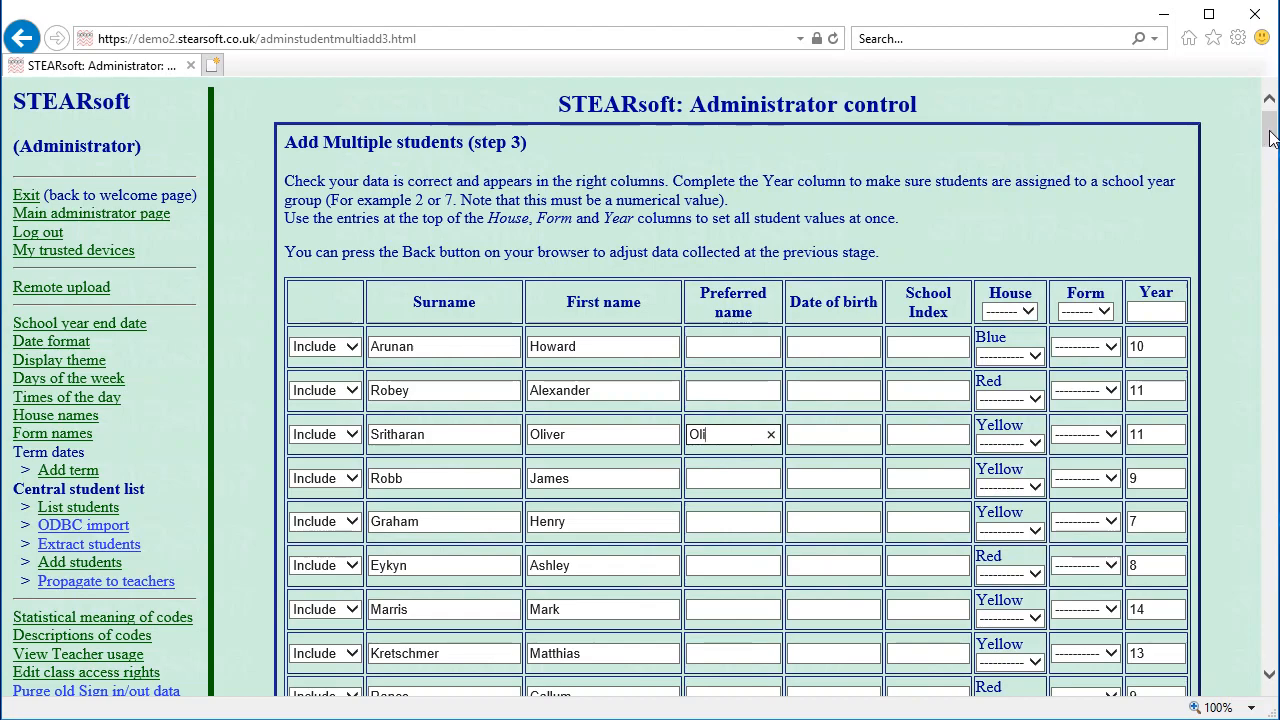
left_click_drag(1270, 138, 1164, 652)
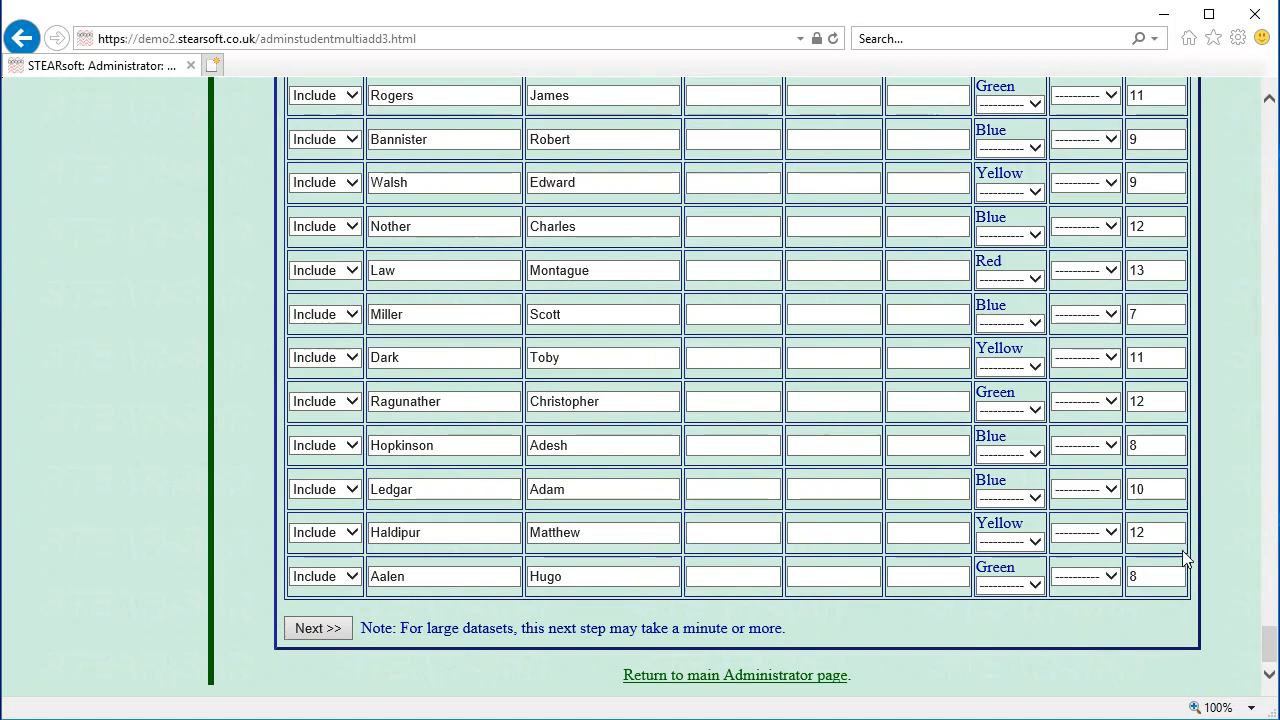
left_click(318, 630)
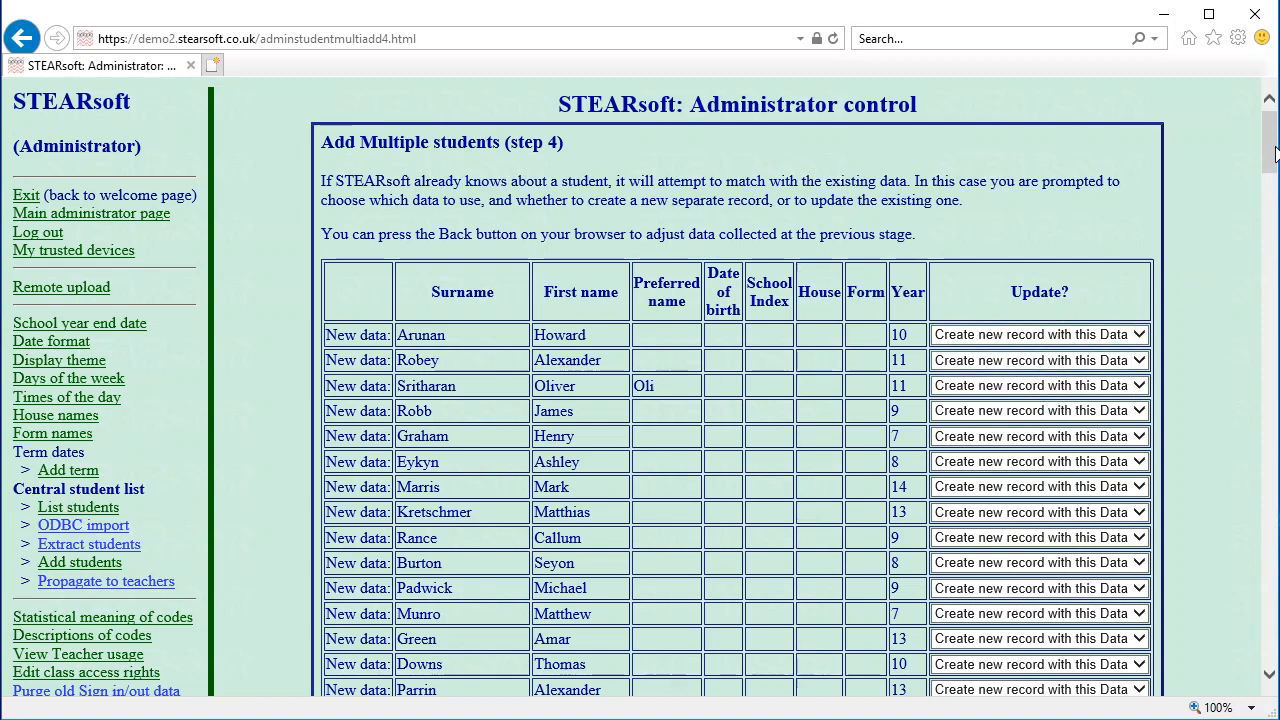
Leave every student on 'Create new record with this Data' and finish the import
left_click_drag(1275, 150, 1272, 171)
left_click(1119, 176)
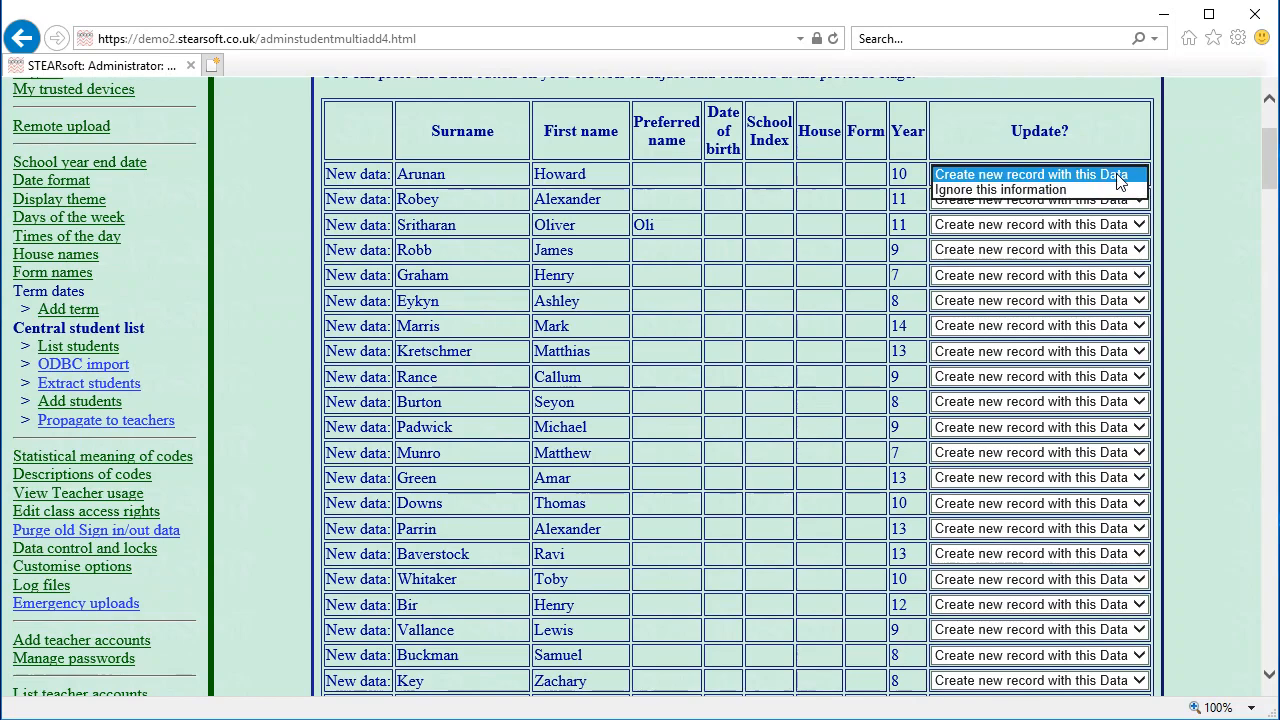
left_click(1120, 178)
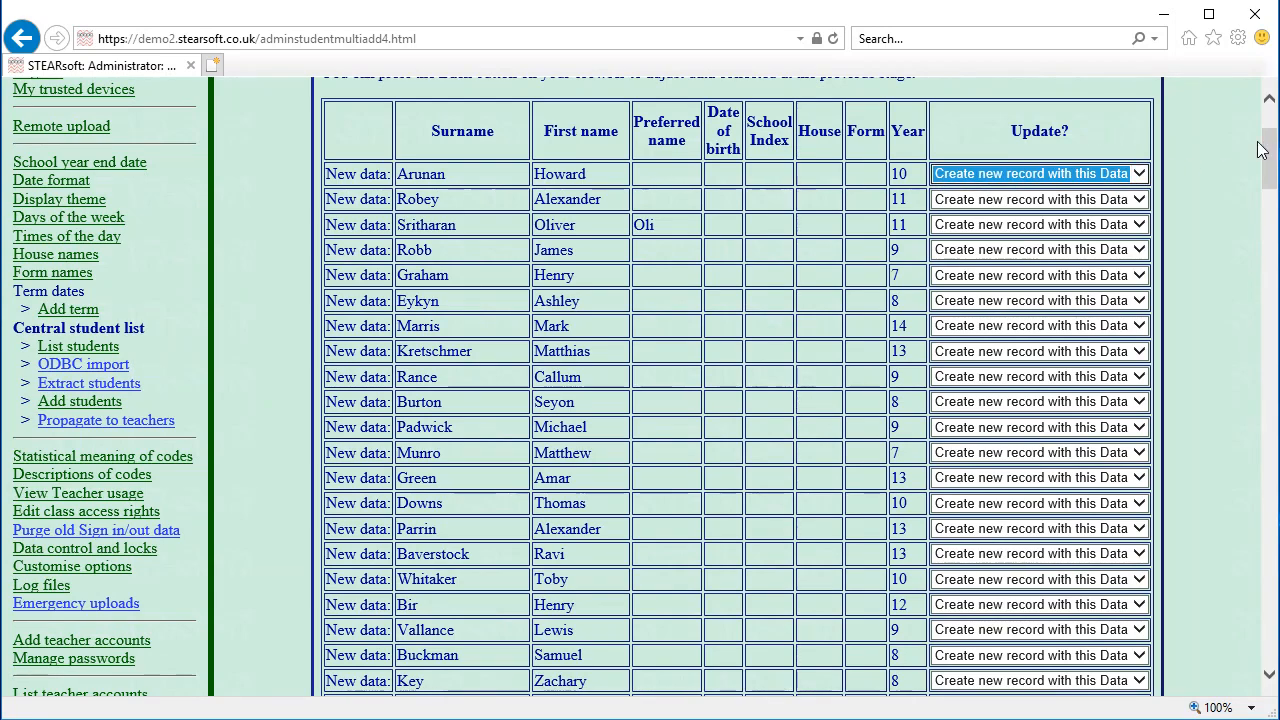
left_click_drag(1270, 158, 1186, 690)
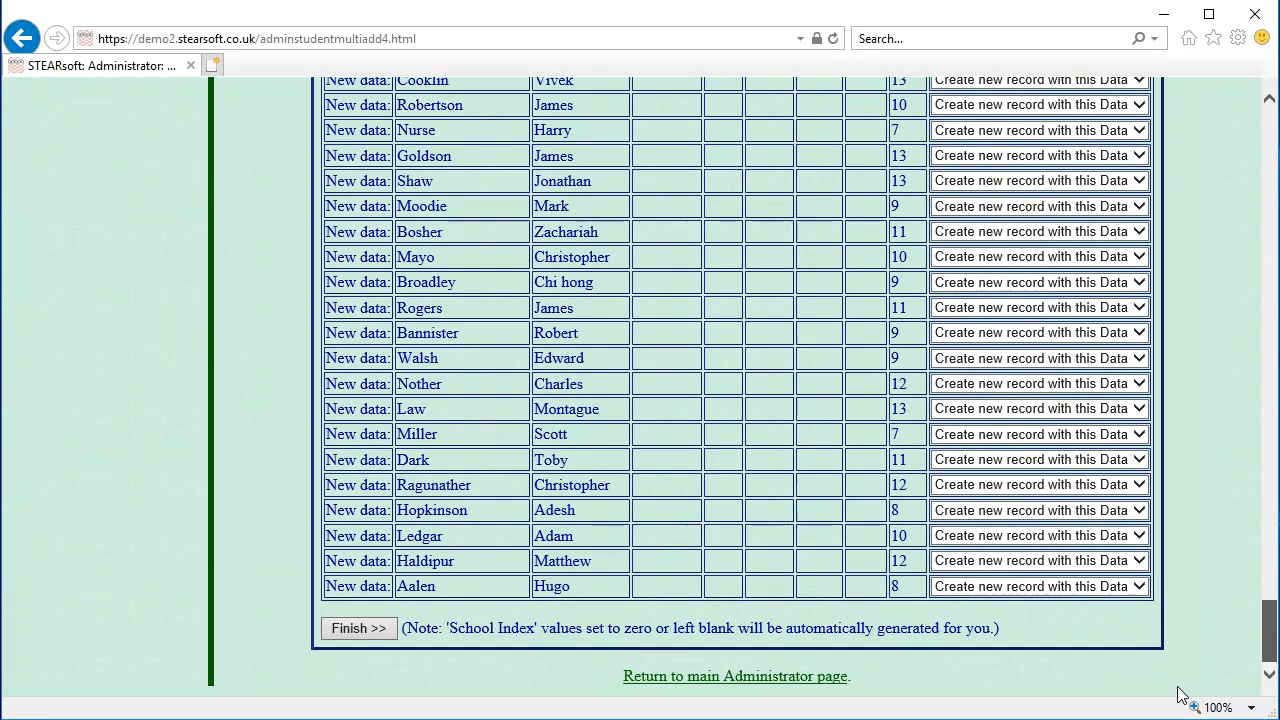
left_click(362, 630)
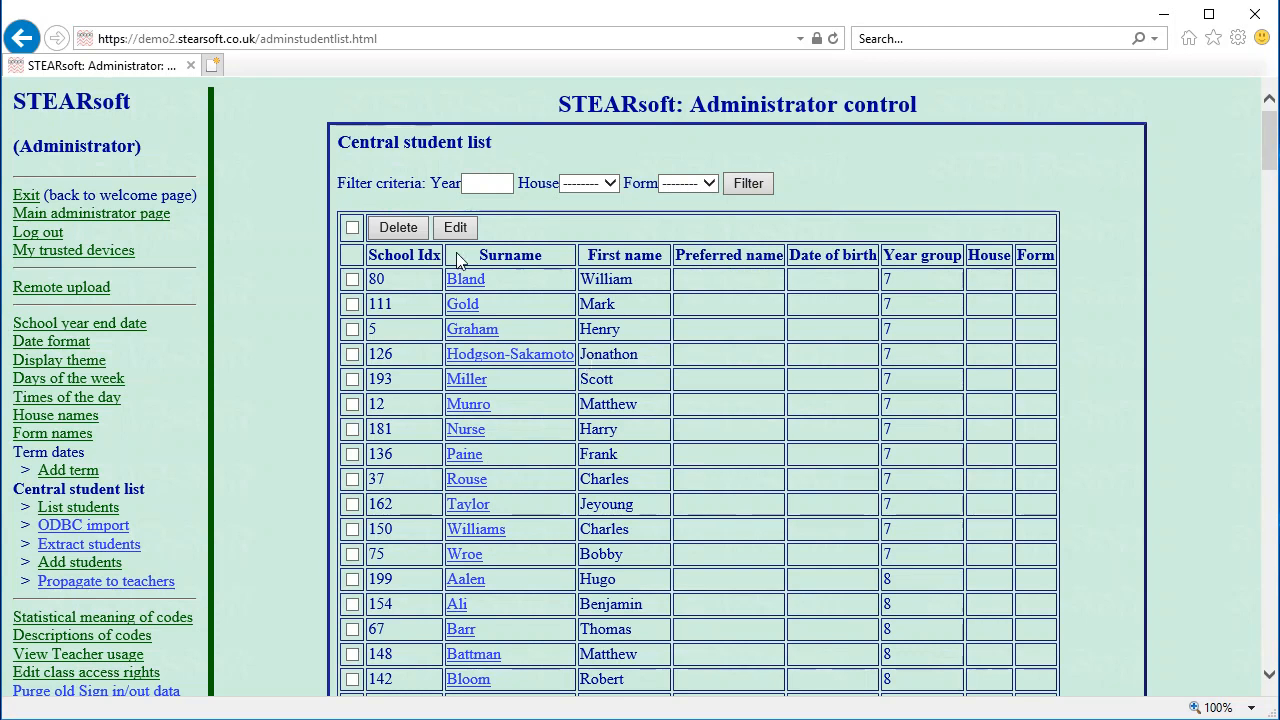
Return to the main administrator page, which now shows 199 students in the central database
left_click(150, 215)
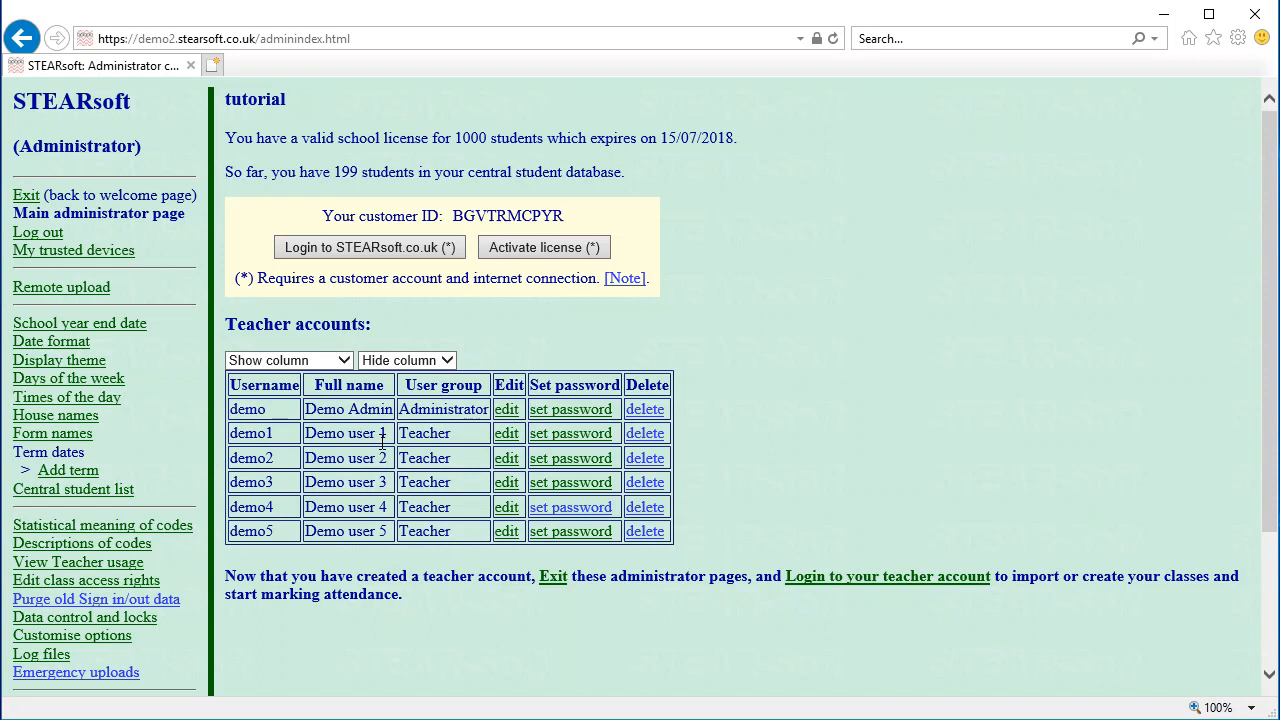
left_click_drag(388, 438, 334, 440)
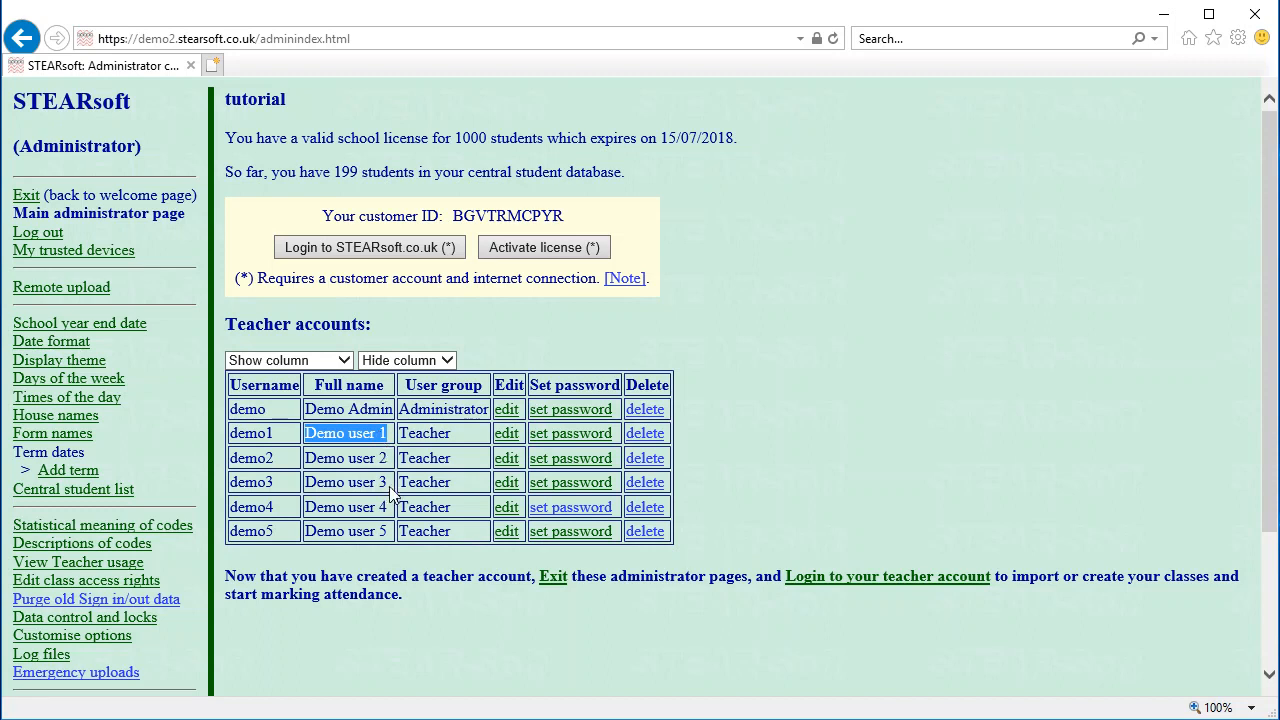
left_click_drag(390, 484, 358, 487)
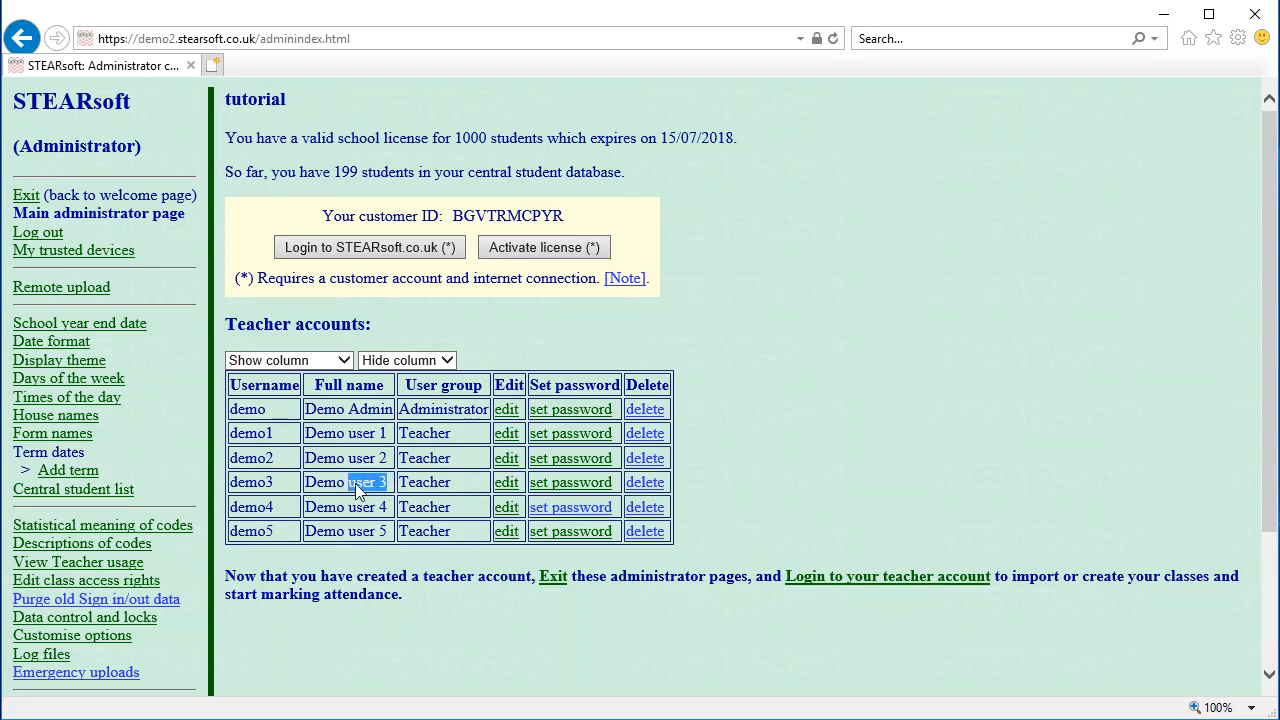
left_click(357, 485)
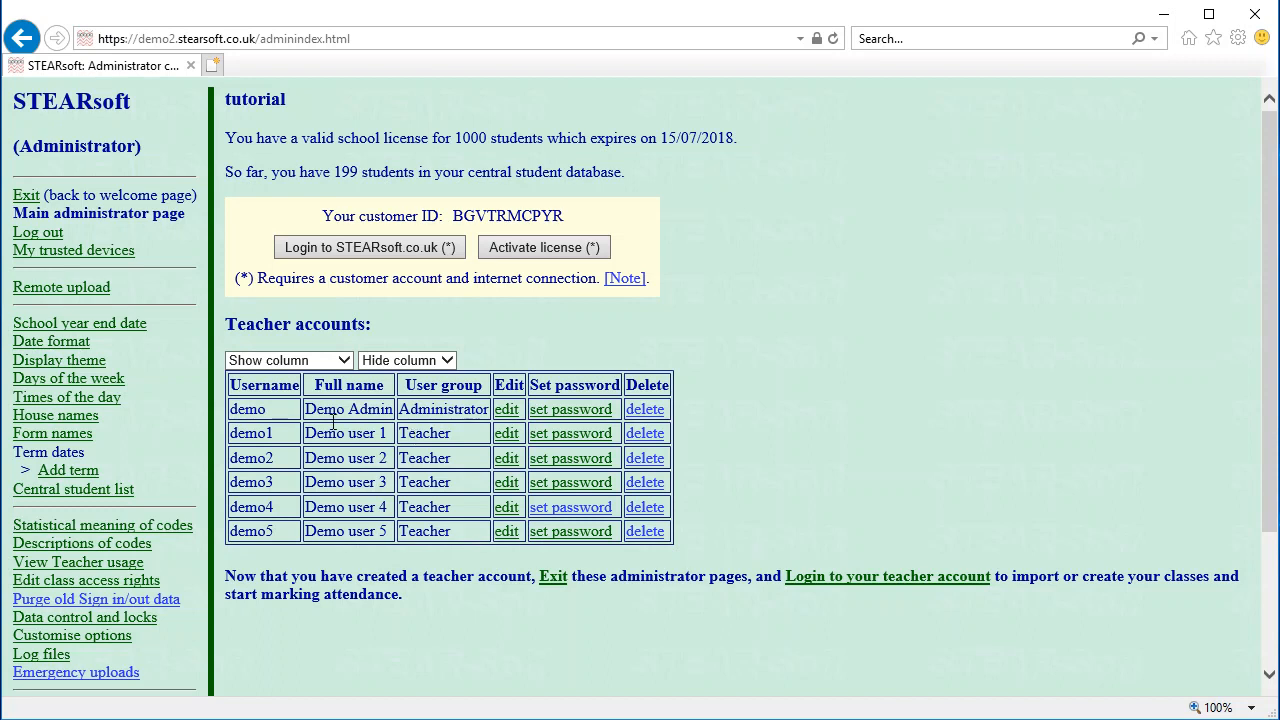
left_click(61, 586)
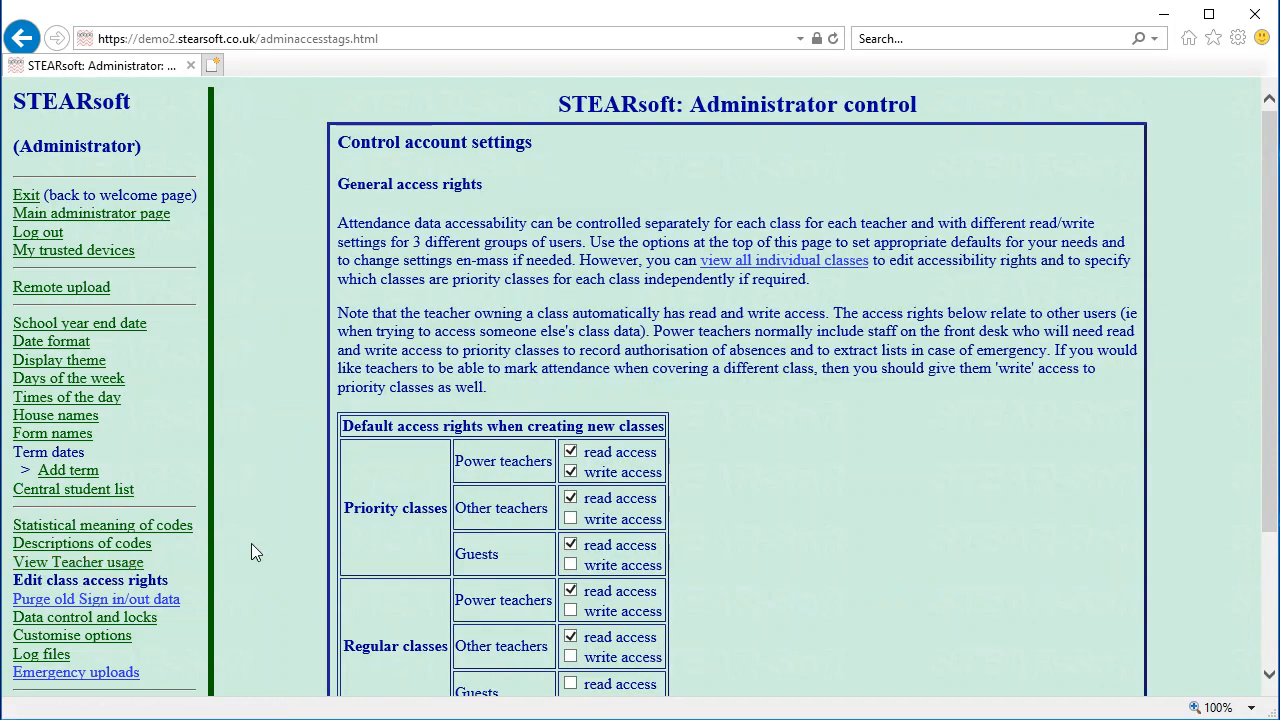
scroll(440, 458, "down", 3)
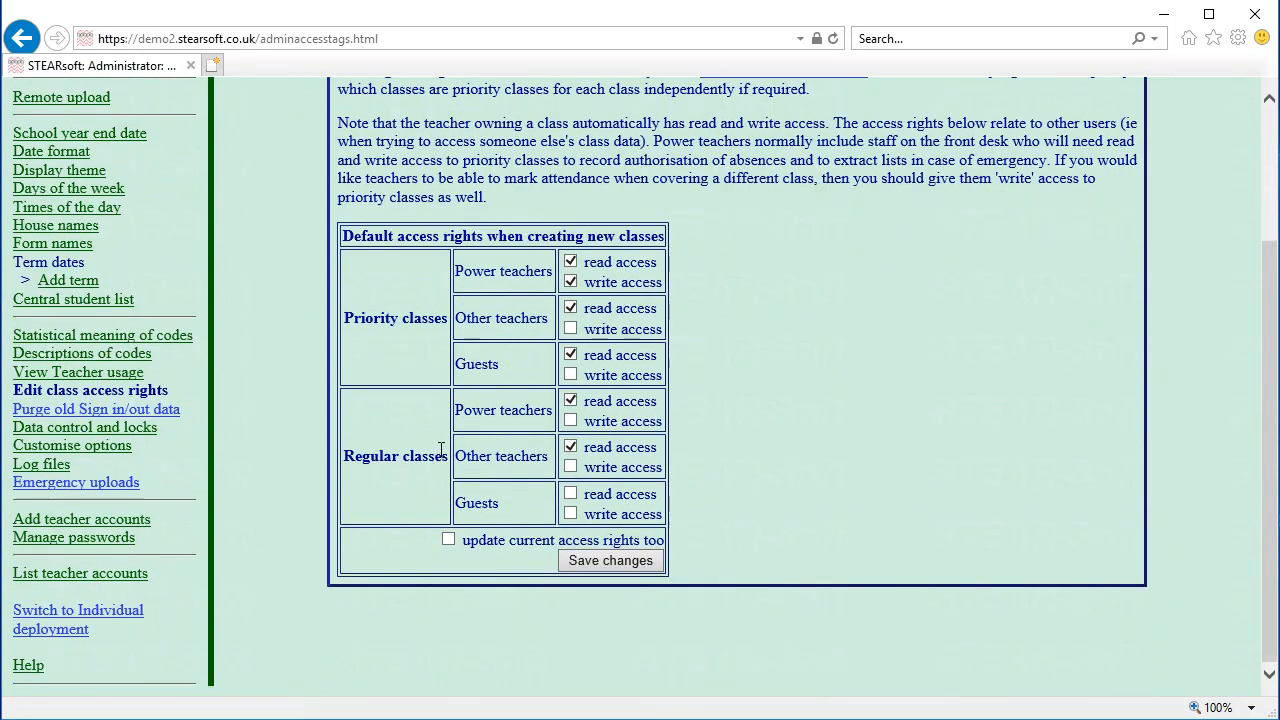
left_click_drag(361, 318, 428, 320)
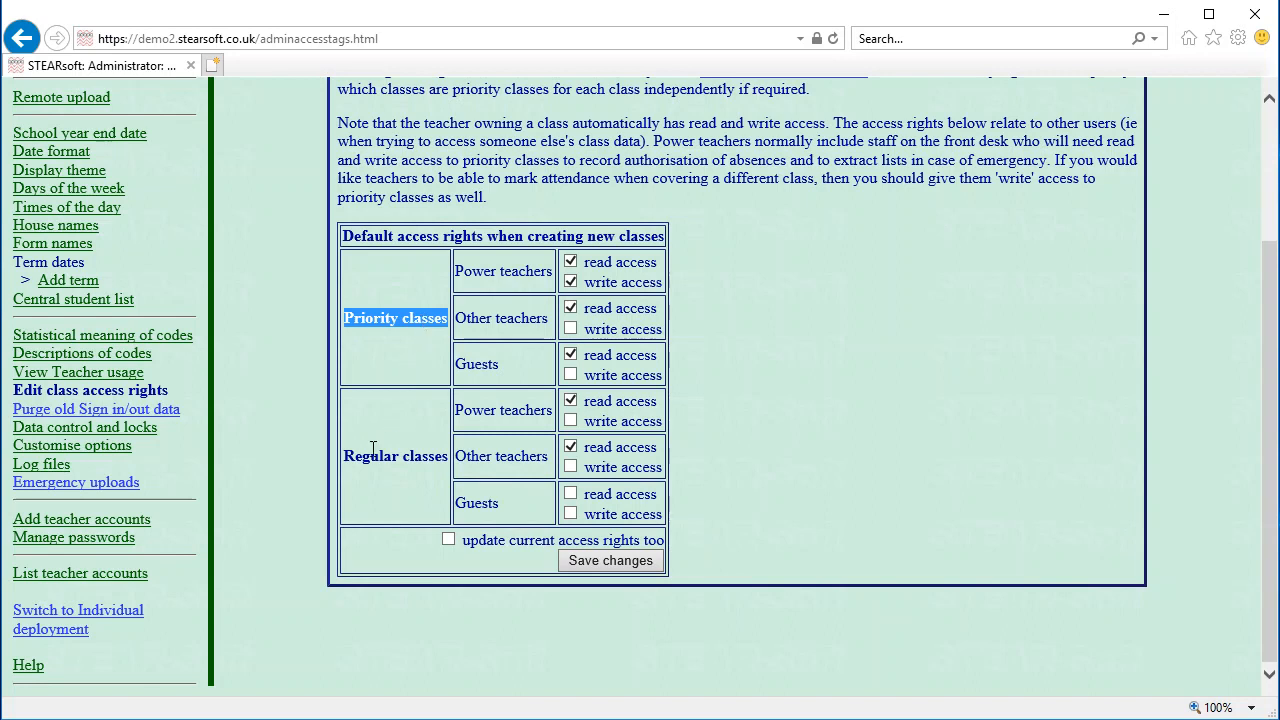
left_click_drag(355, 456, 428, 452)
left_click_drag(362, 318, 409, 334)
left_click_drag(363, 458, 445, 456)
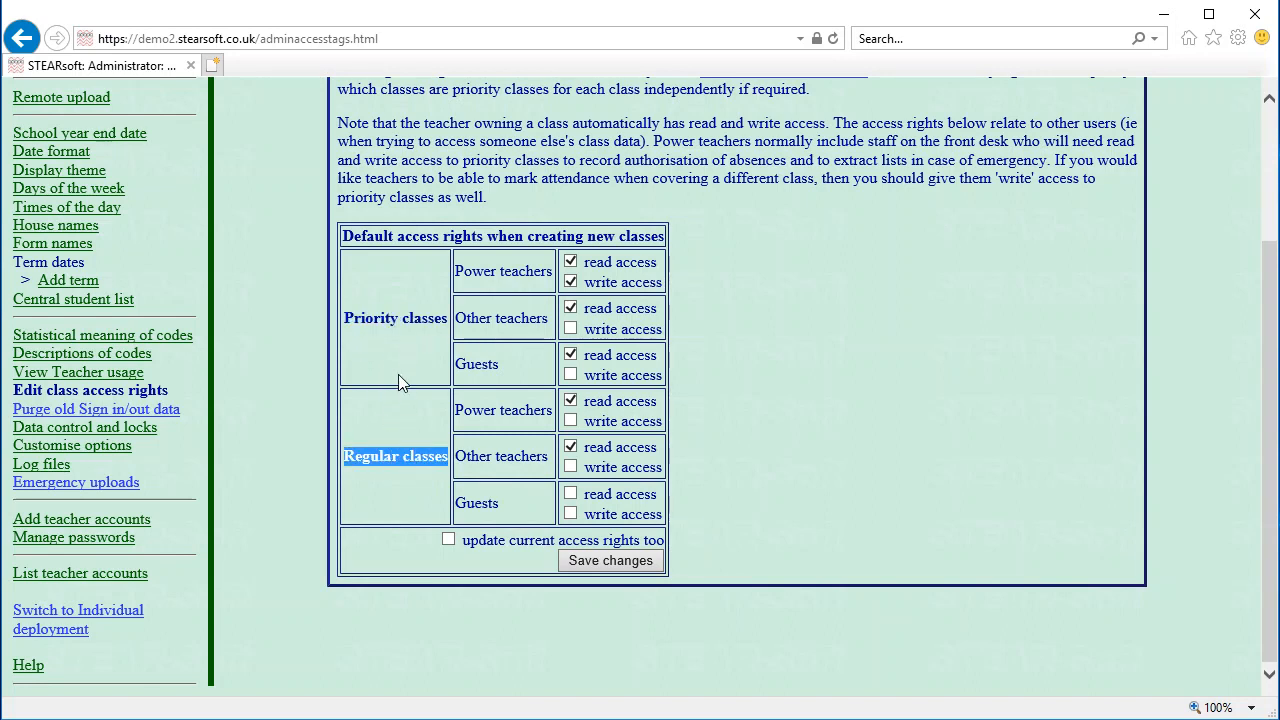
left_click_drag(375, 318, 406, 320)
triple_click(406, 320)
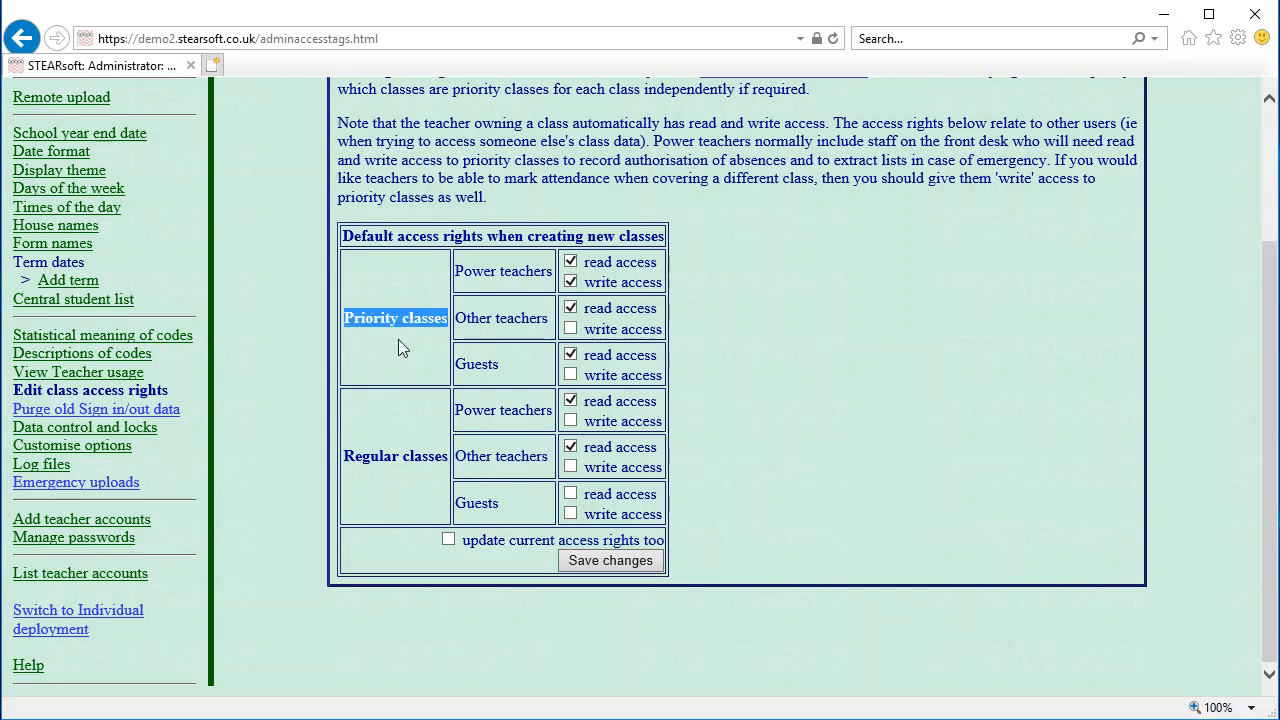
left_click(398, 339)
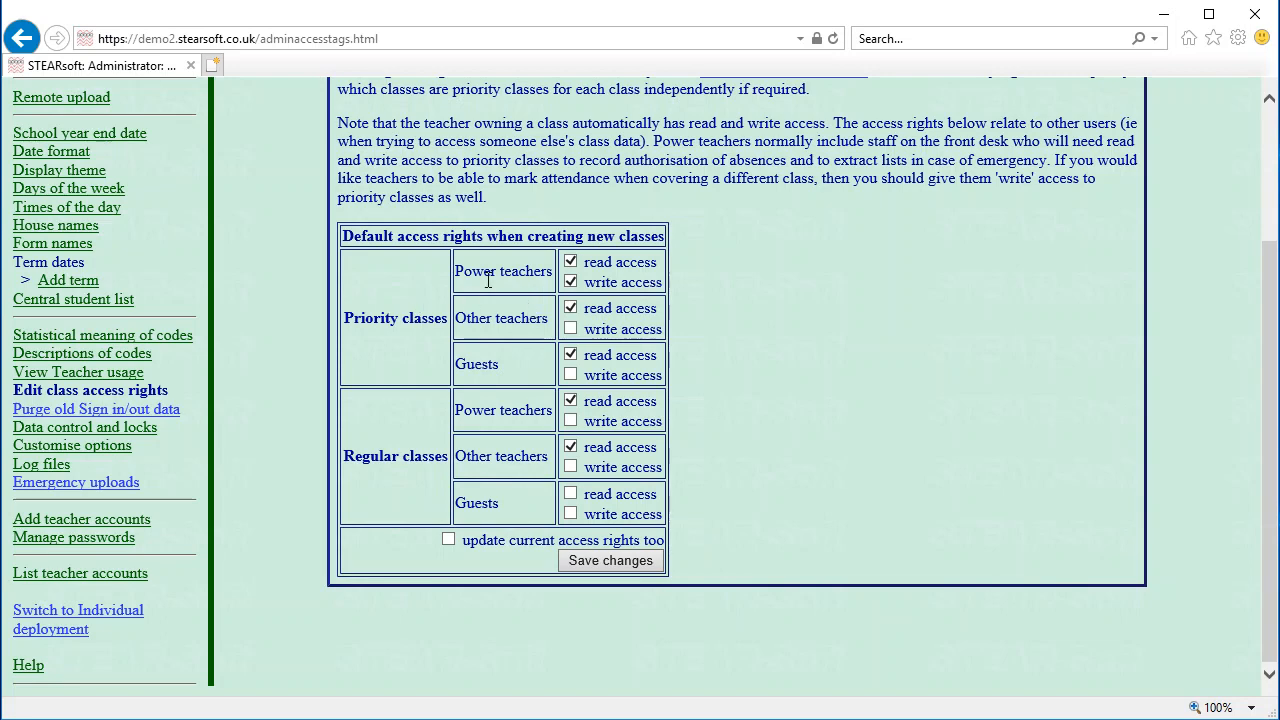
scroll(512, 381, "up", 3)
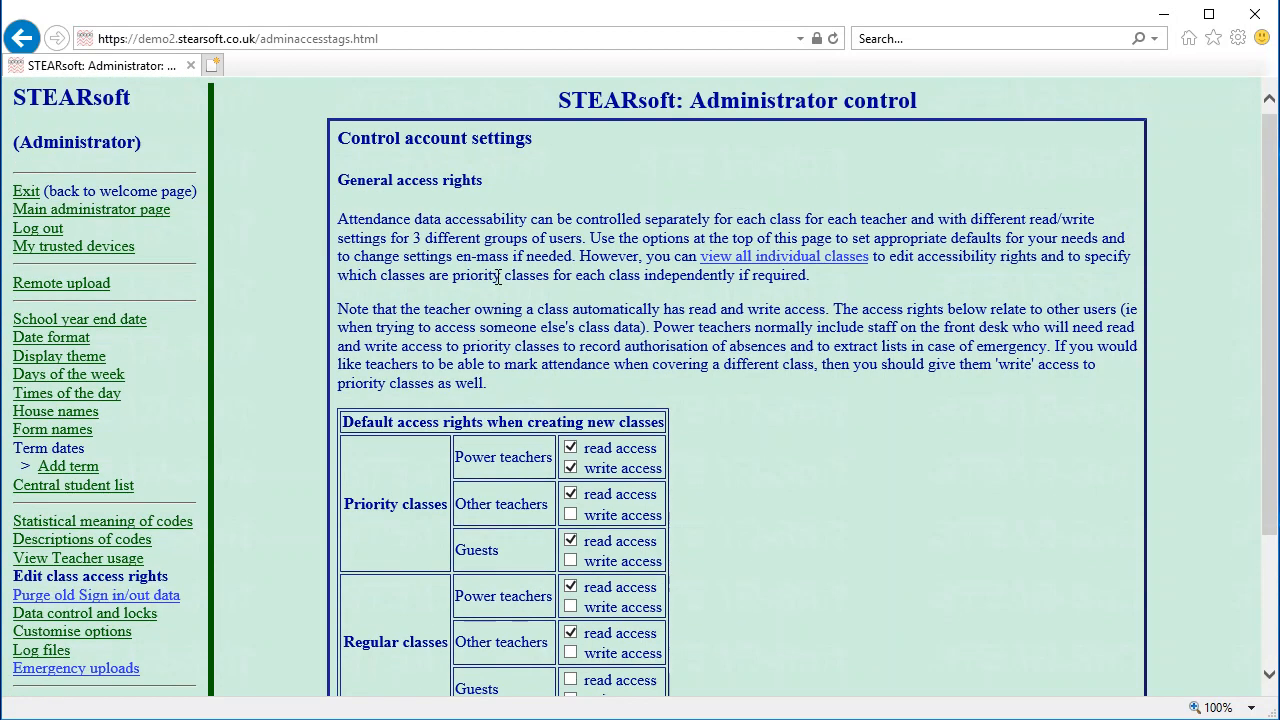
scroll(512, 381, "down", 1)
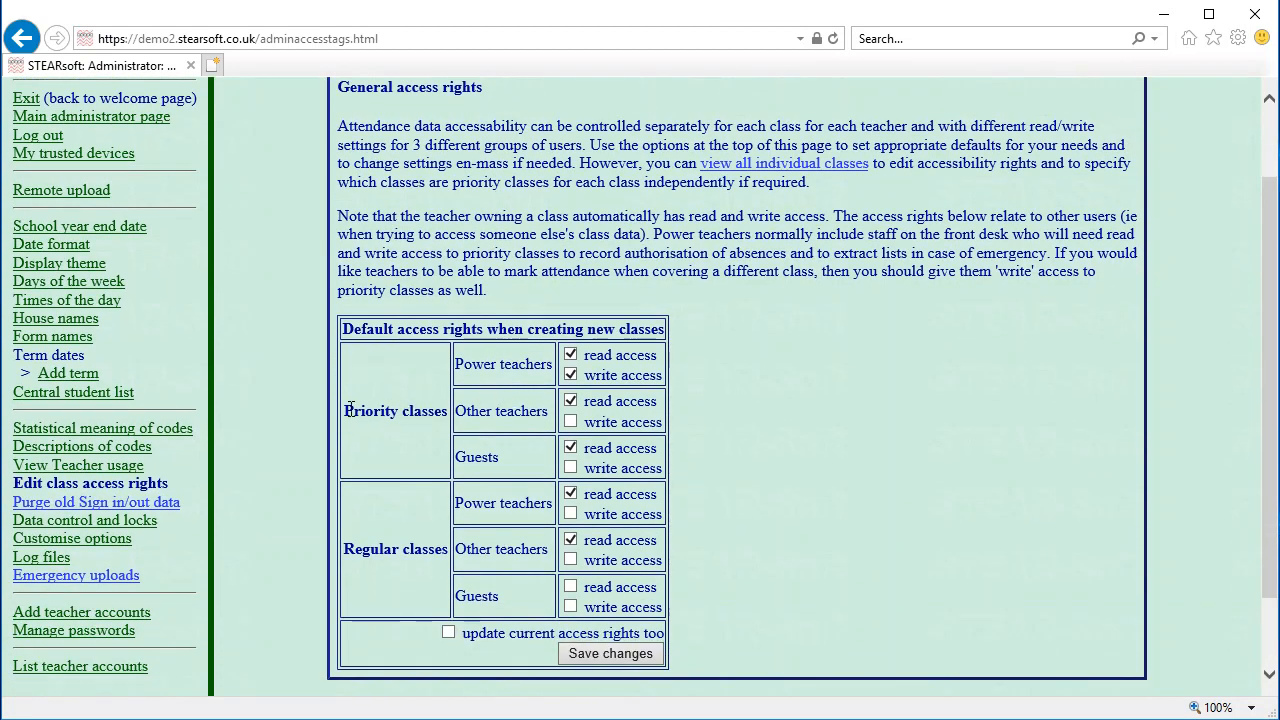
left_click_drag(350, 408, 406, 400)
left_click(393, 433)
left_click(569, 537)
left_click_drag(486, 329, 632, 332)
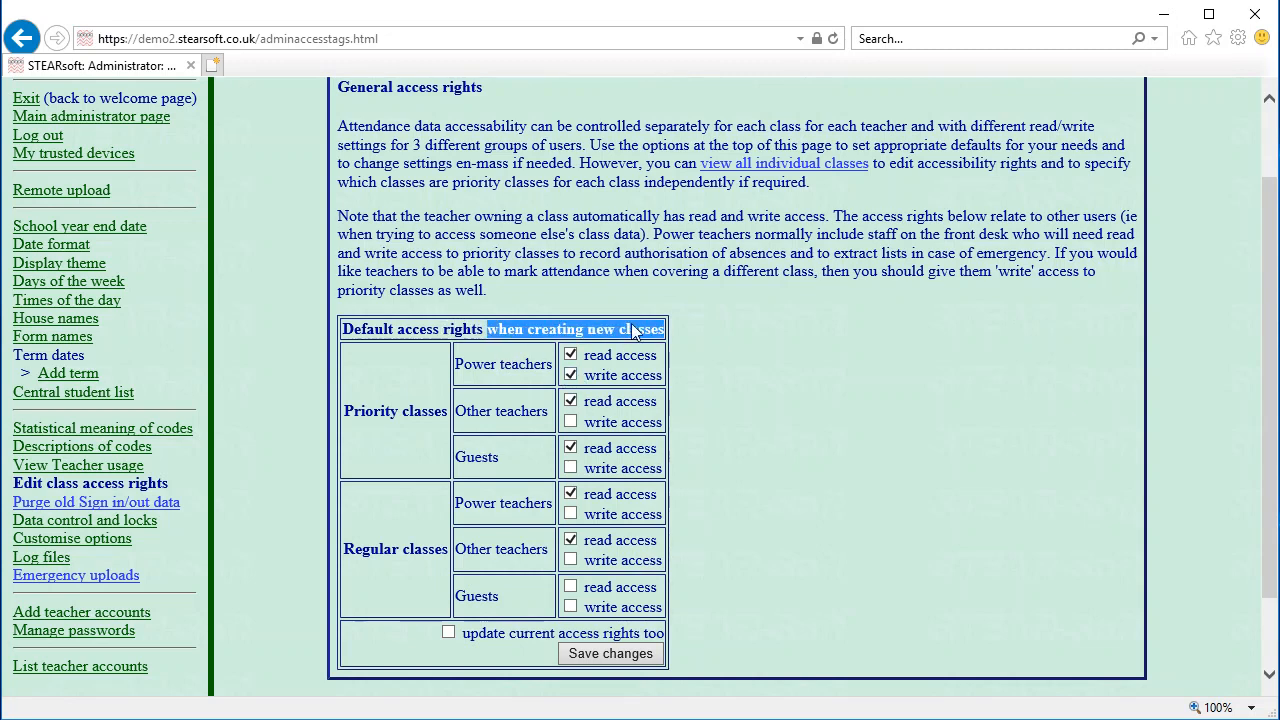
left_click(632, 327)
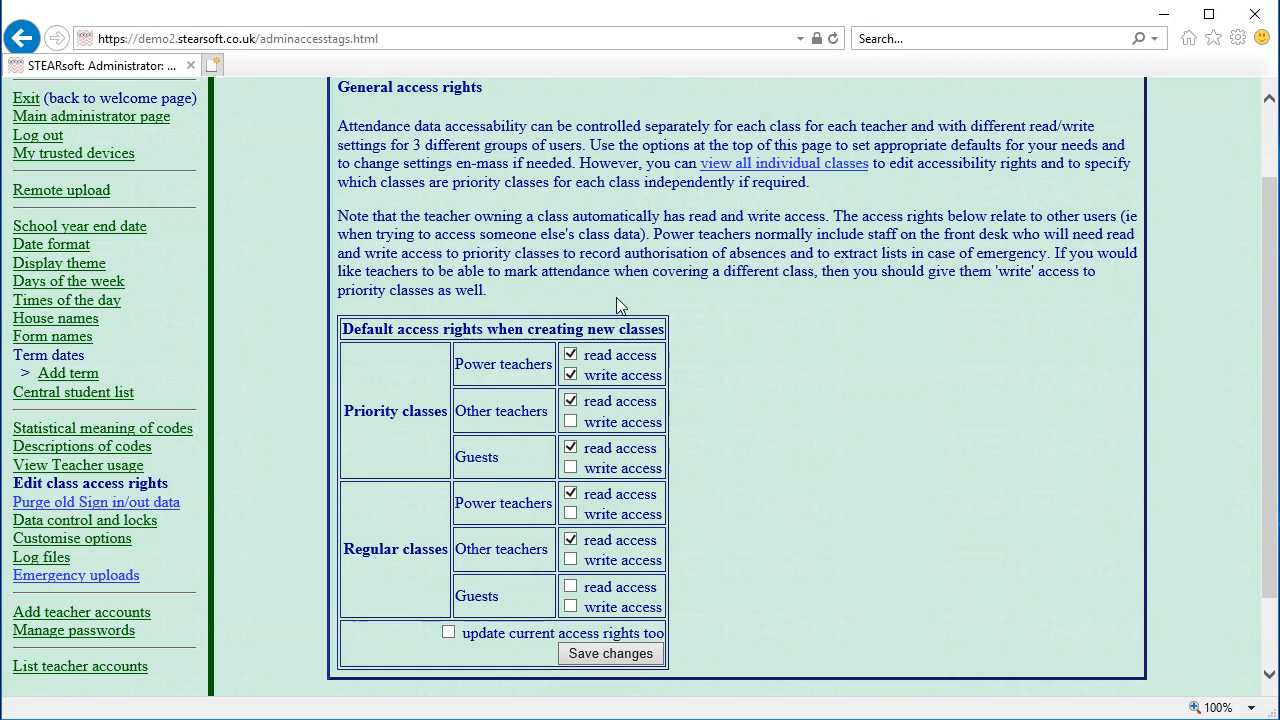
left_click(448, 633)
left_click(448, 633)
left_click_drag(487, 367, 536, 363)
left_click(475, 406)
triple_click(475, 406)
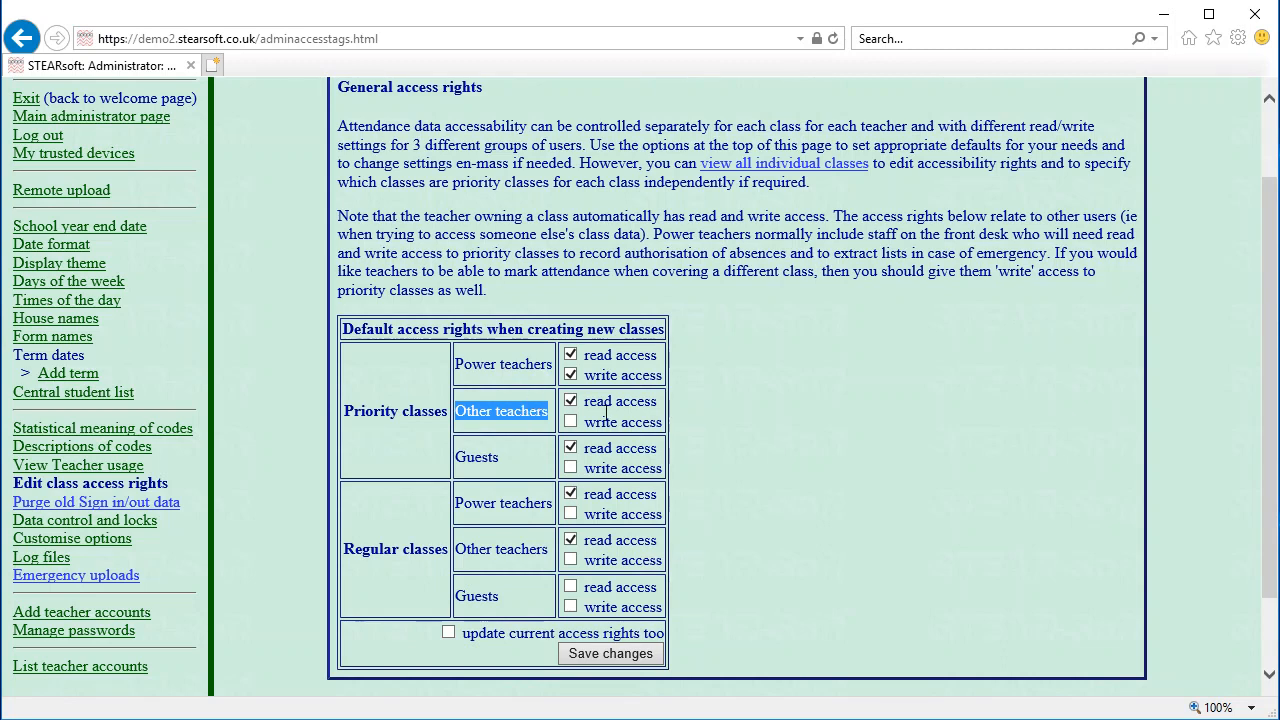
left_click(548, 413)
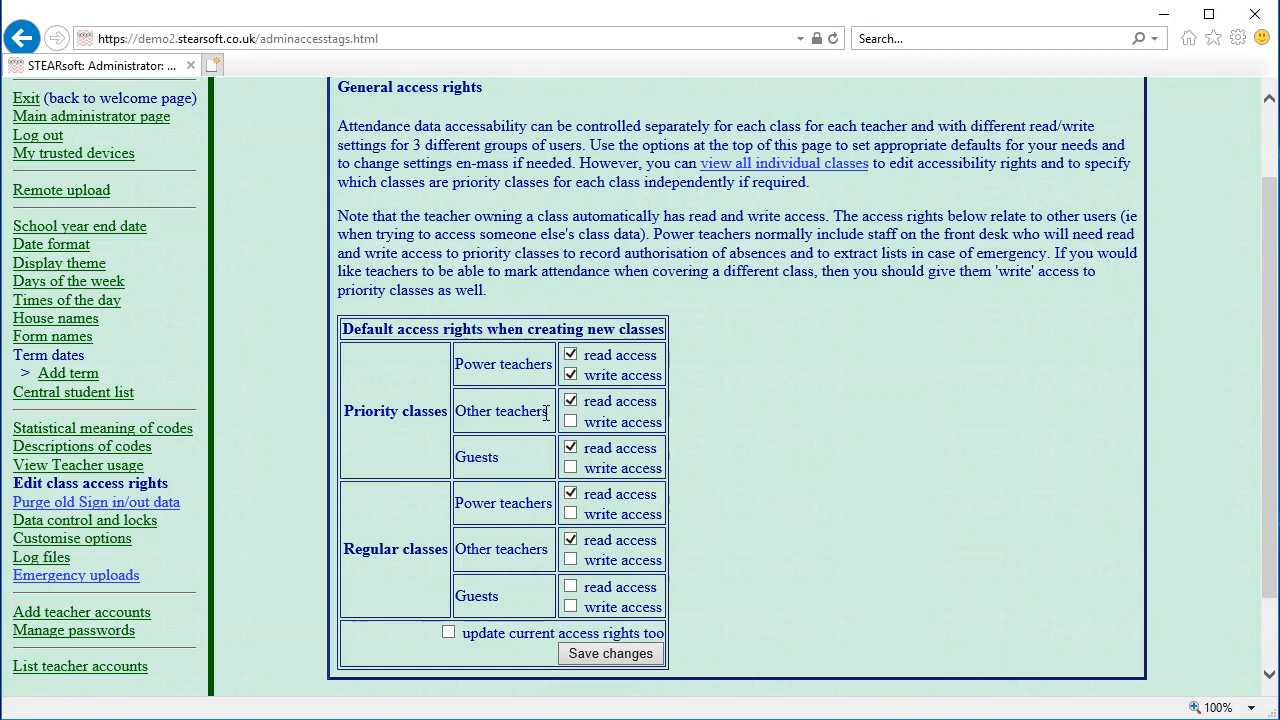
triple_click(481, 412)
left_click(510, 408)
Grant Other teachers default write access to Priority classes and save the access rights
left_click(571, 422)
left_click_drag(467, 363, 517, 360)
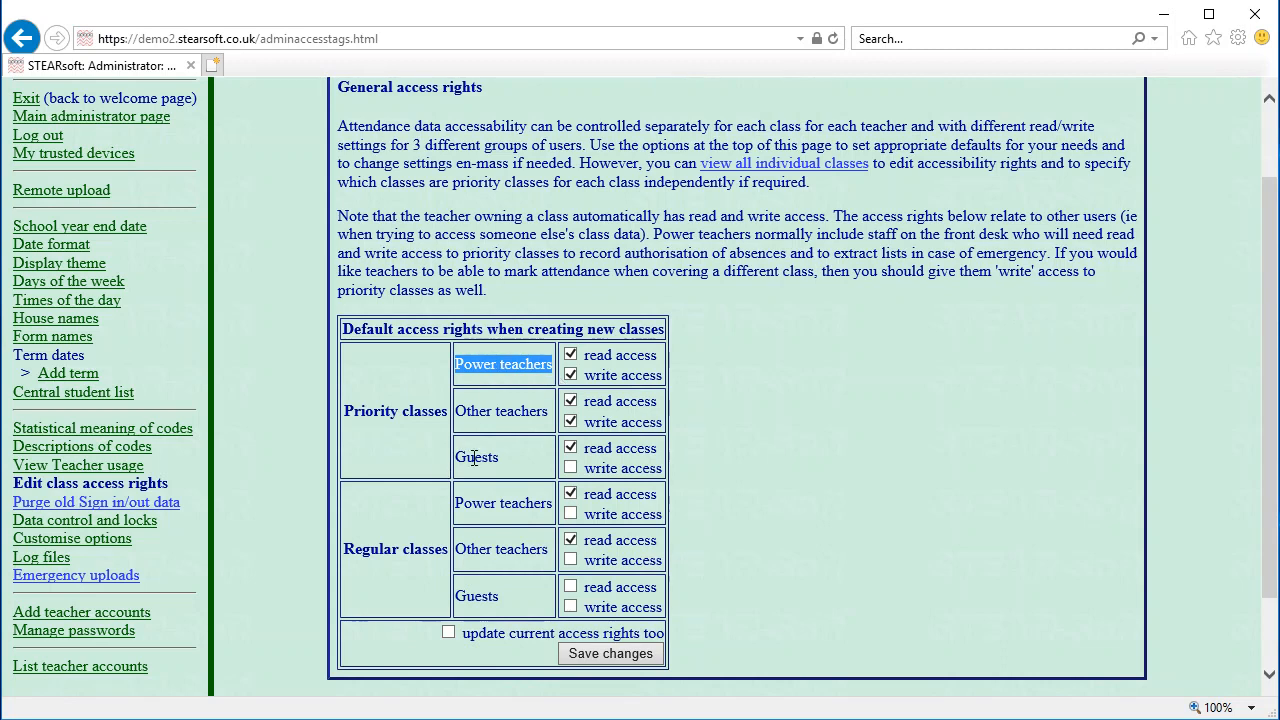
left_click_drag(475, 457, 500, 458)
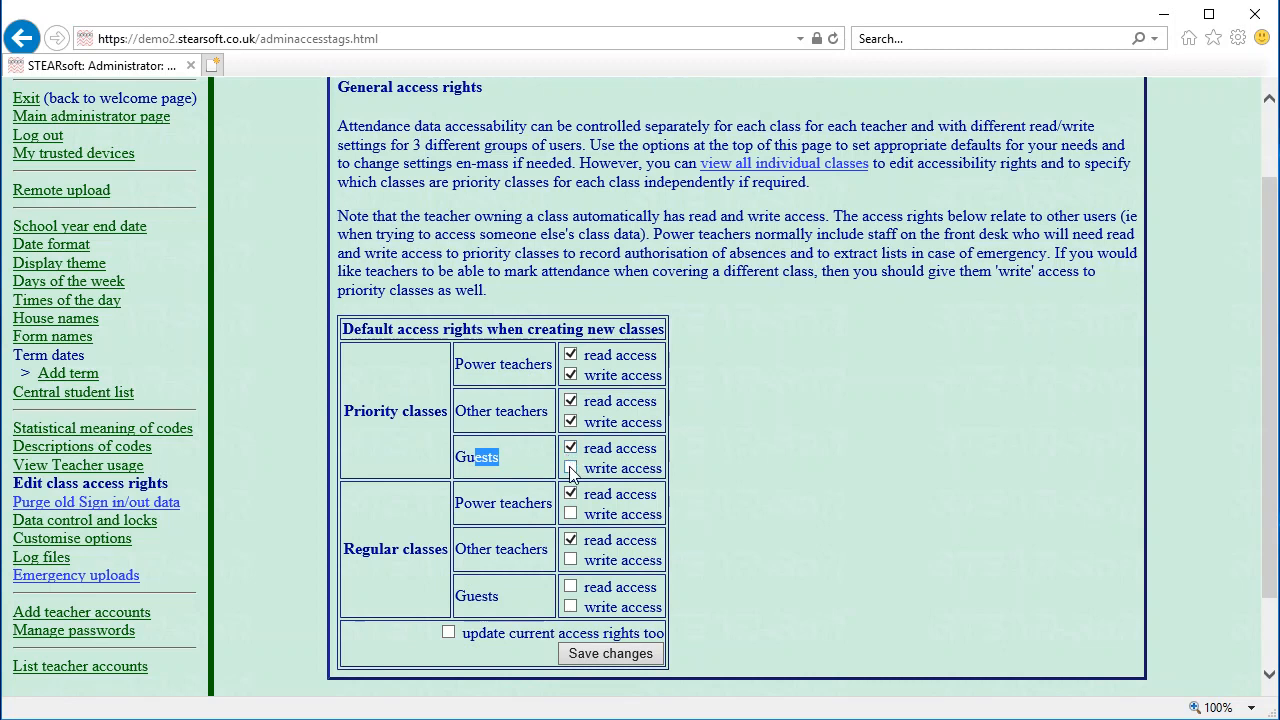
left_click(485, 398)
left_click_drag(530, 364, 481, 366)
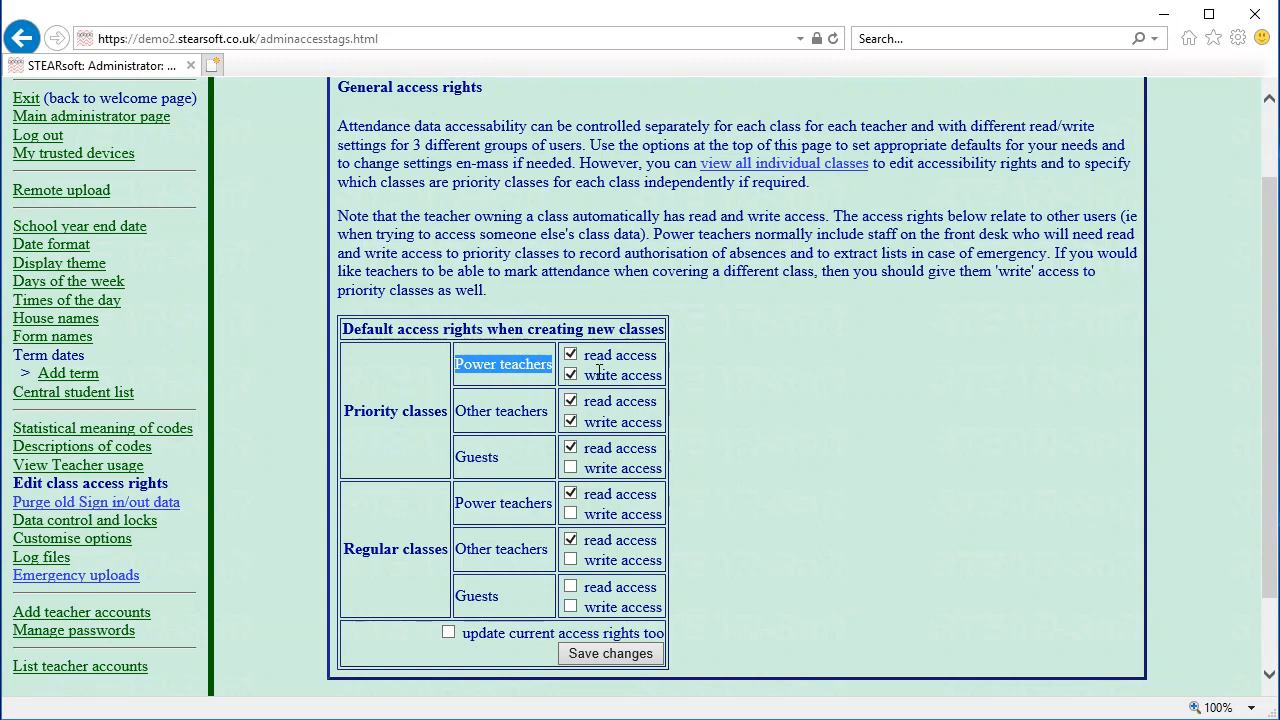
left_click(493, 366)
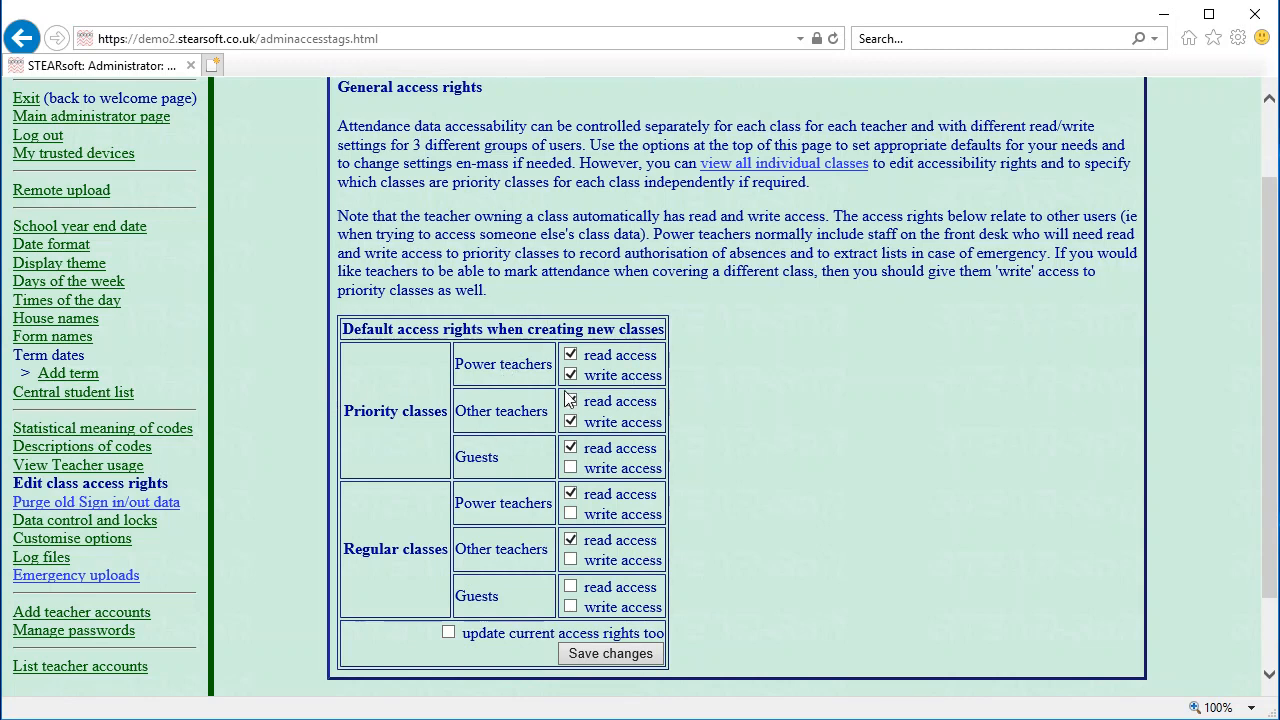
left_click(589, 655)
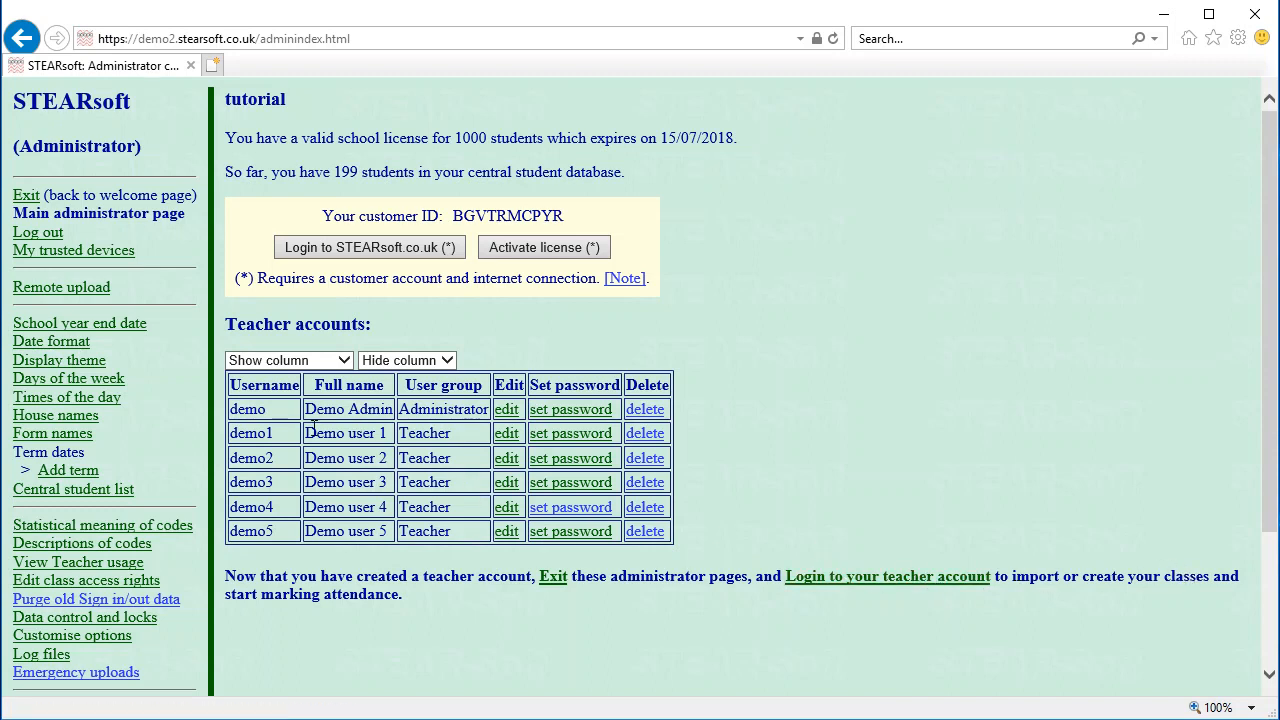
Change the demo1 account's user group from Teacher to Power teacher and save it
left_click_drag(313, 430, 385, 434)
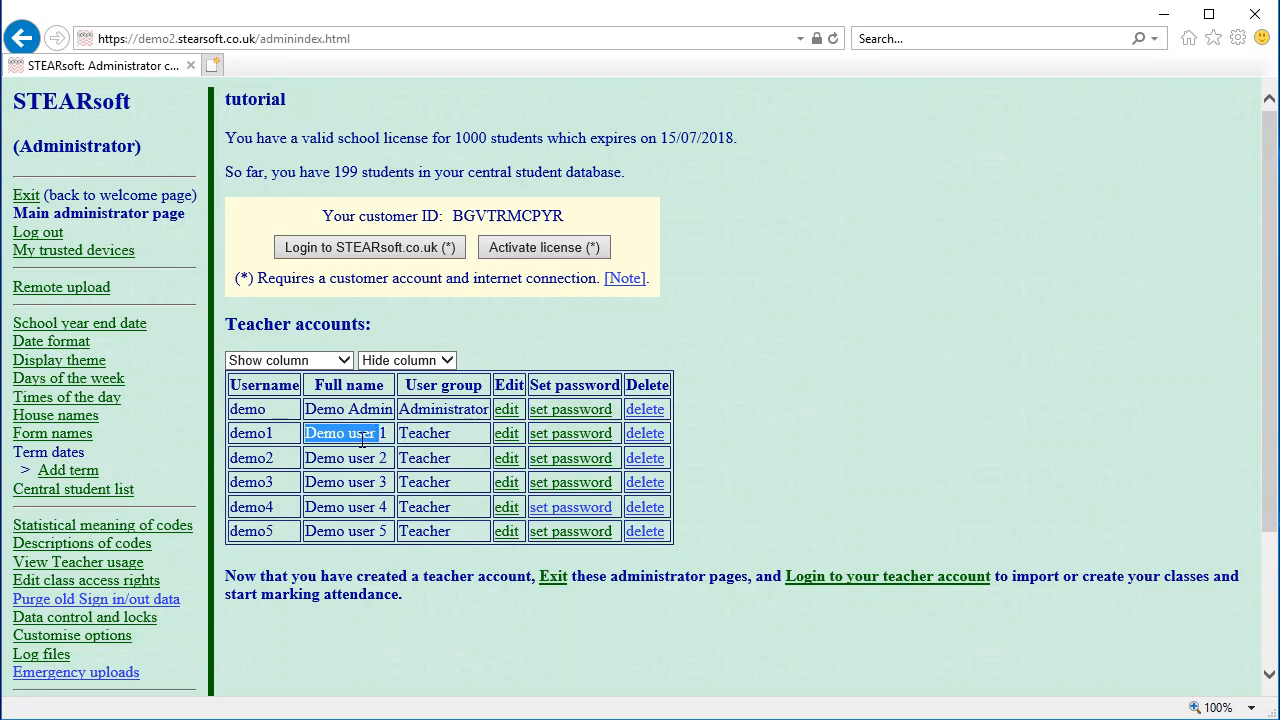
left_click(419, 437)
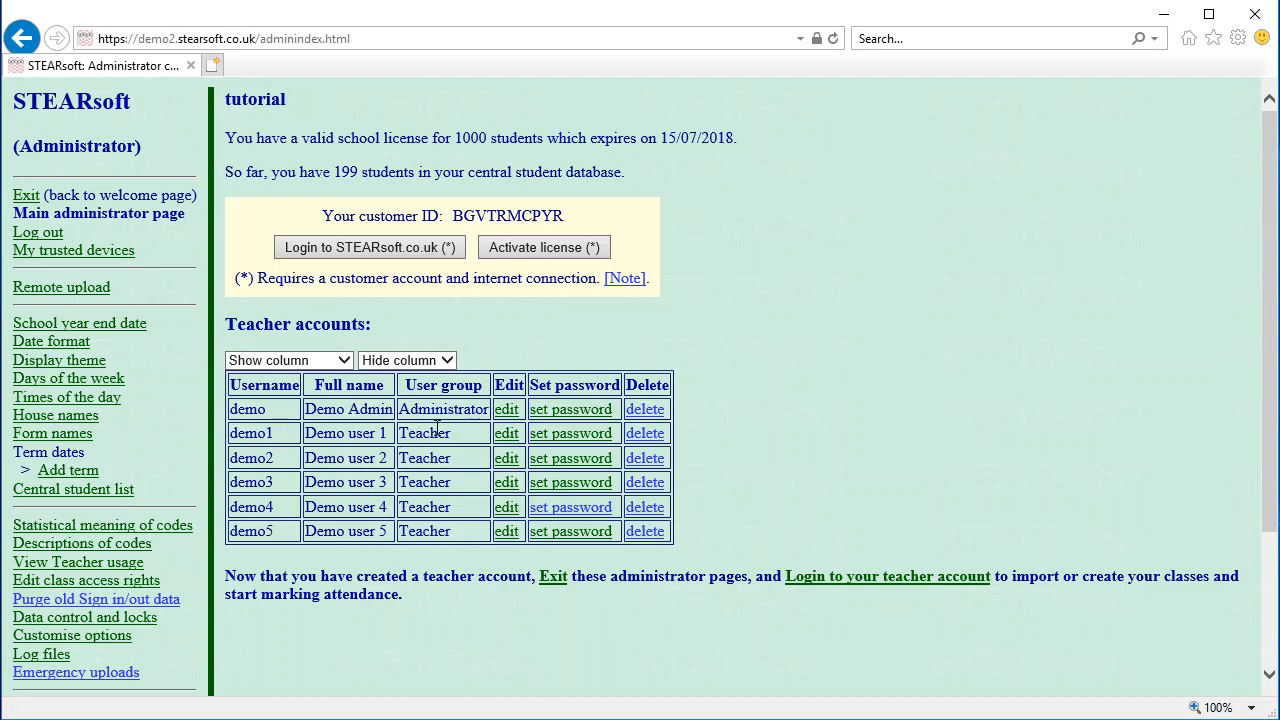
left_click_drag(400, 409, 455, 410)
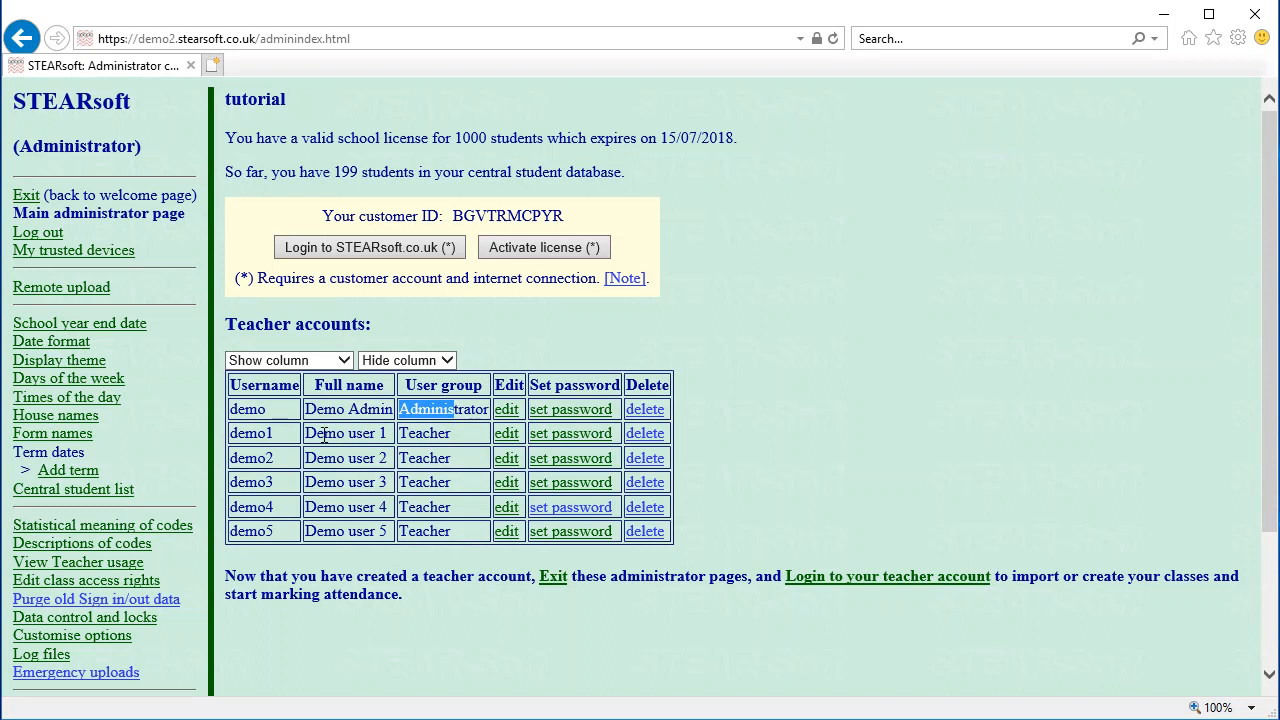
left_click(506, 433)
left_click(213, 303)
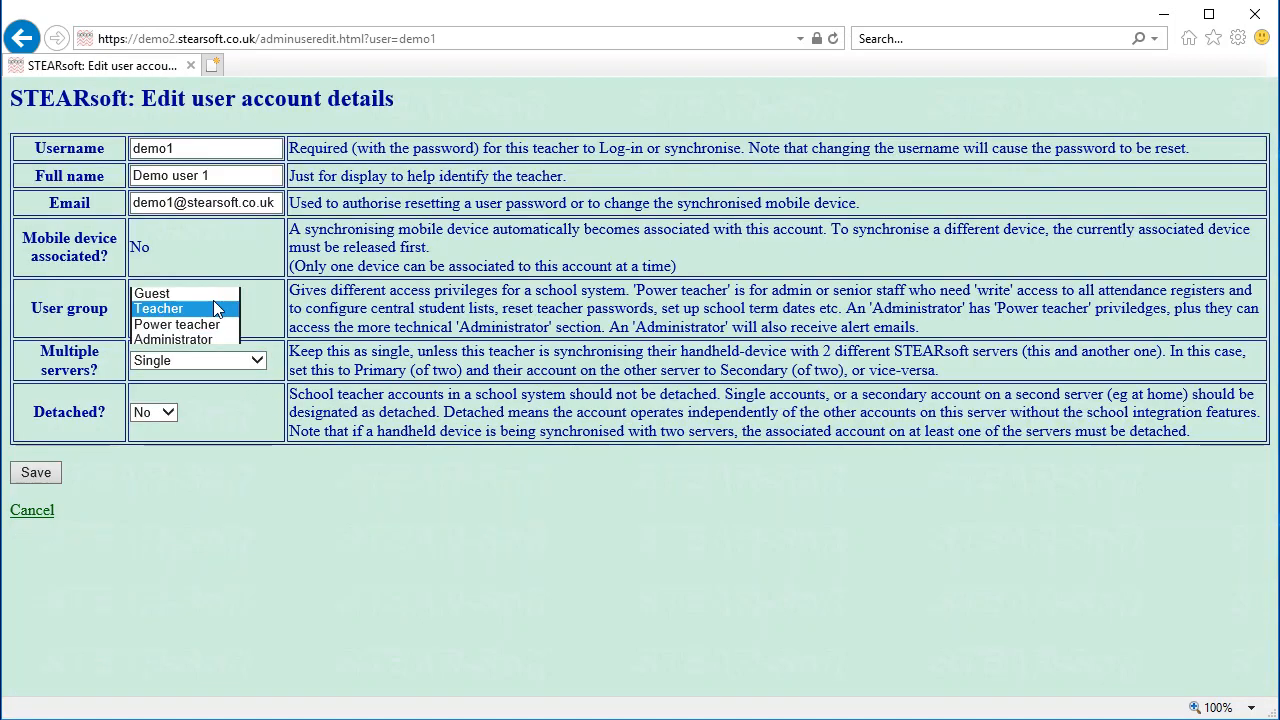
left_click(200, 322)
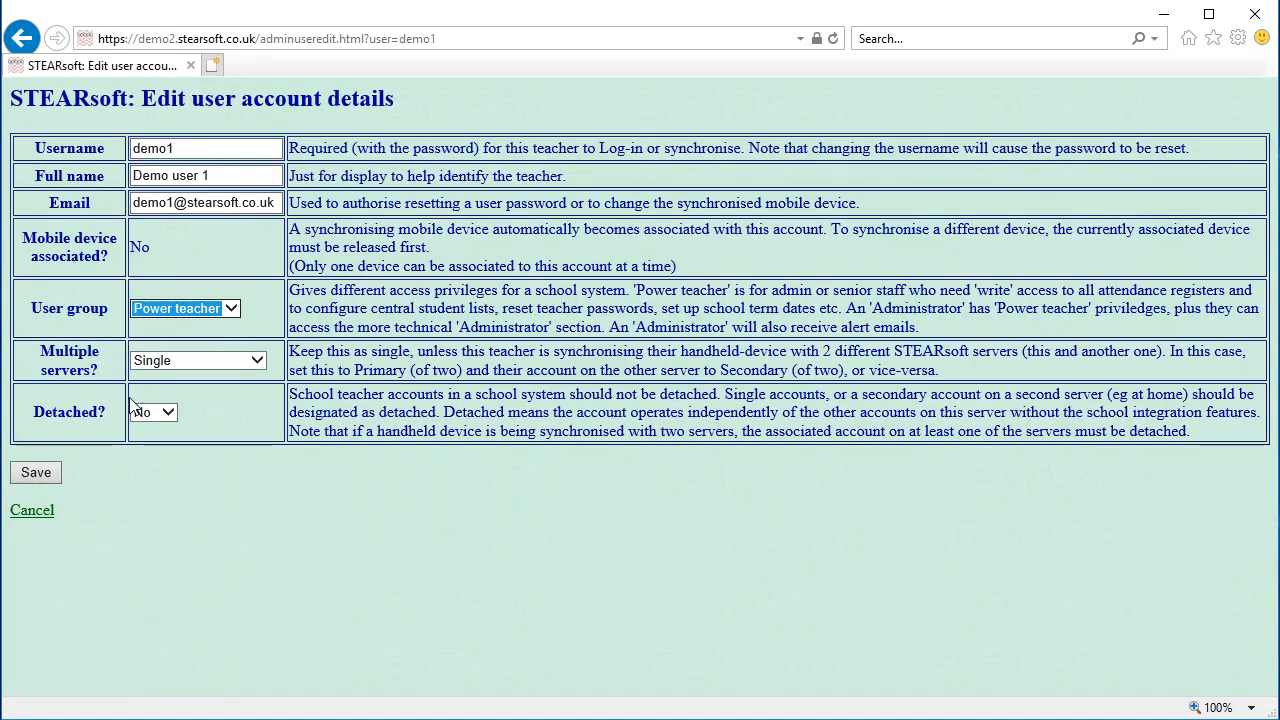
left_click(43, 470)
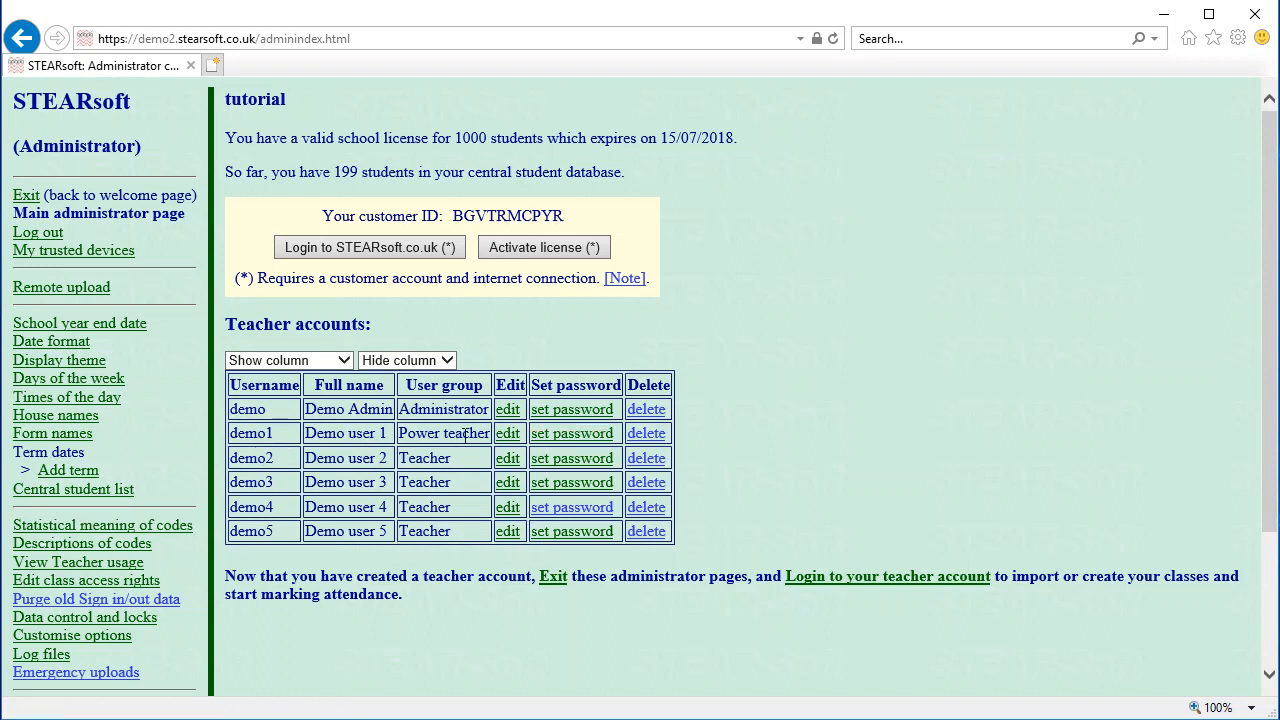
Log in as the demo1 teacher and continue into the teacher area with its empty My Classes
left_click(560, 436)
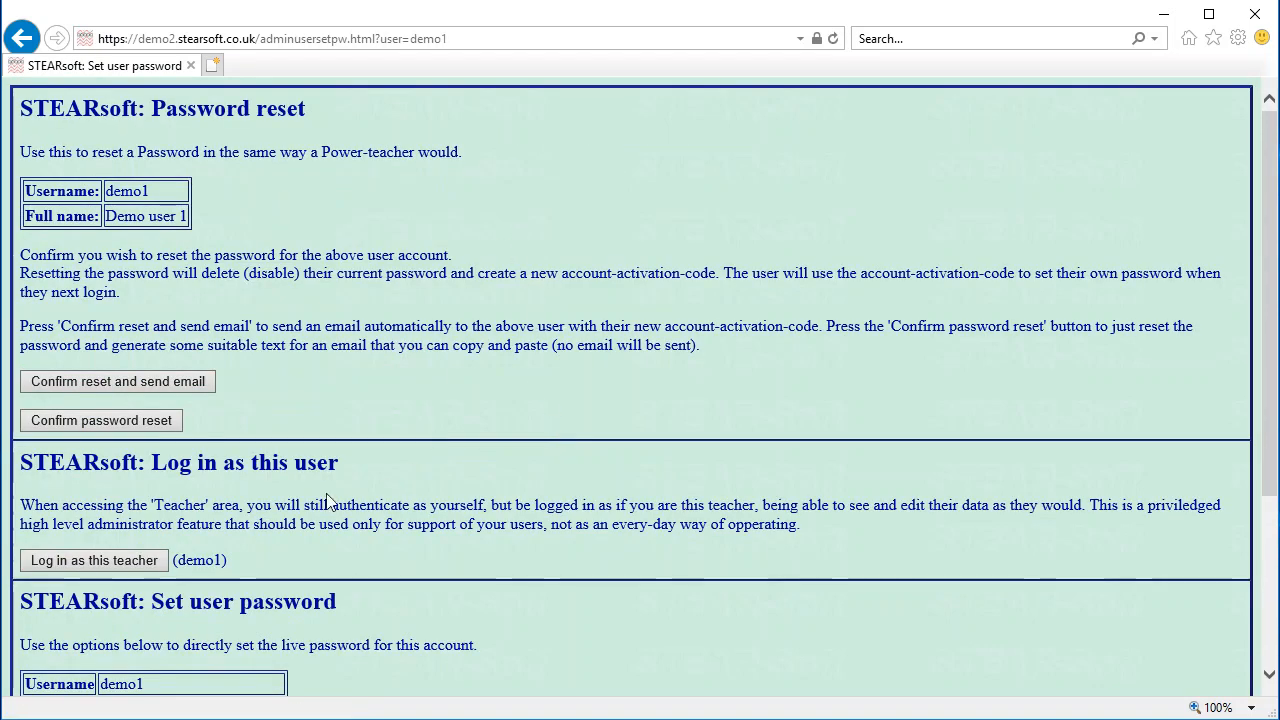
left_click_drag(42, 474, 285, 472)
left_click(308, 470)
left_click(86, 562)
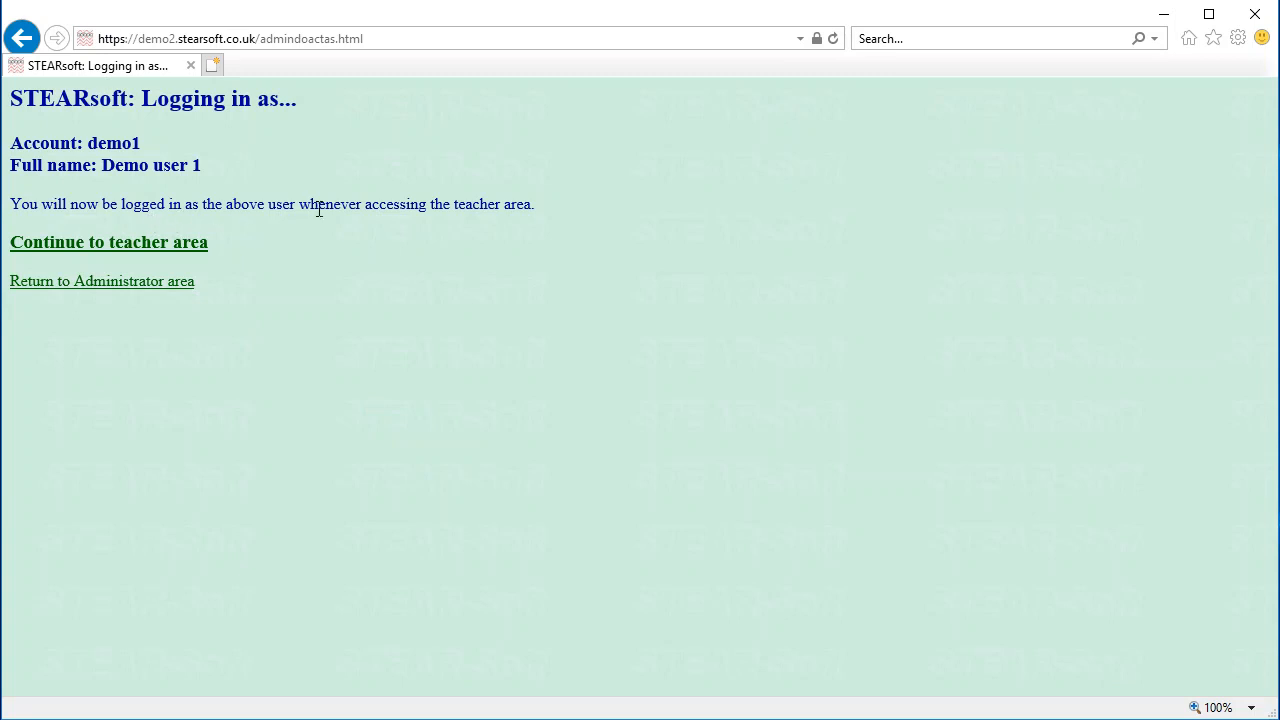
left_click(108, 244)
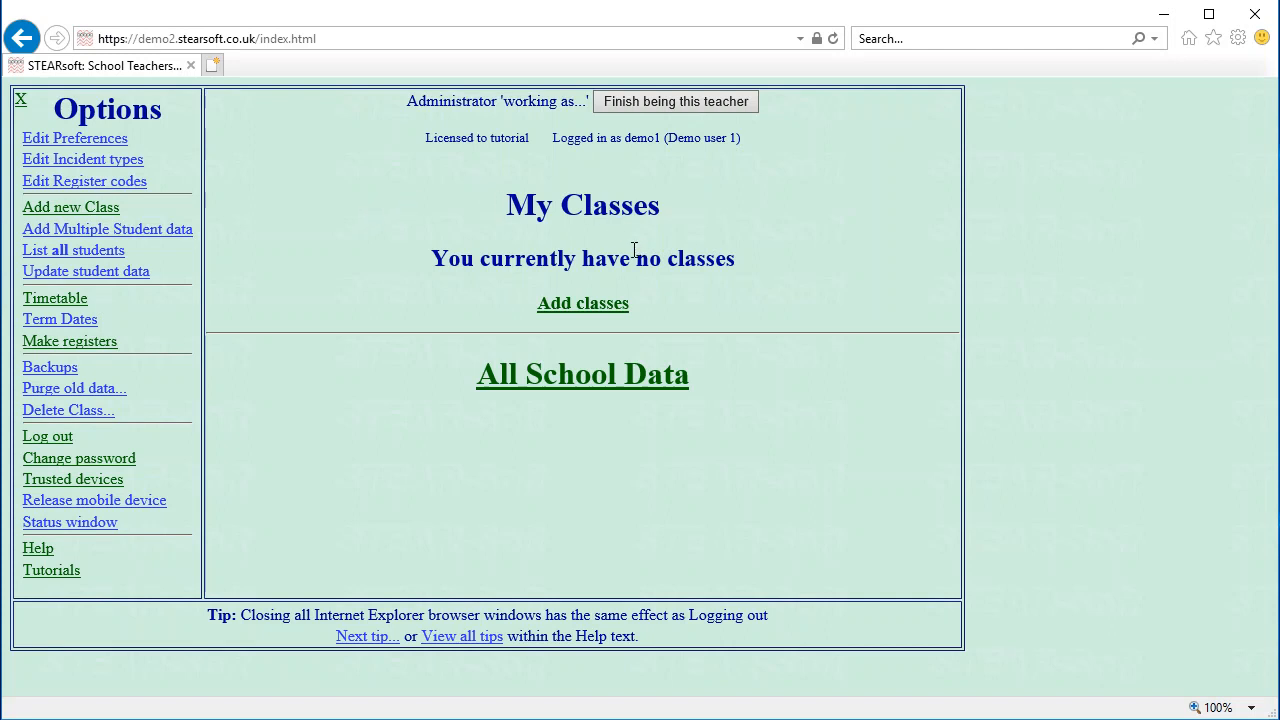
Create priority class 9F for year group 9 and go to adding students to it
left_click(583, 303)
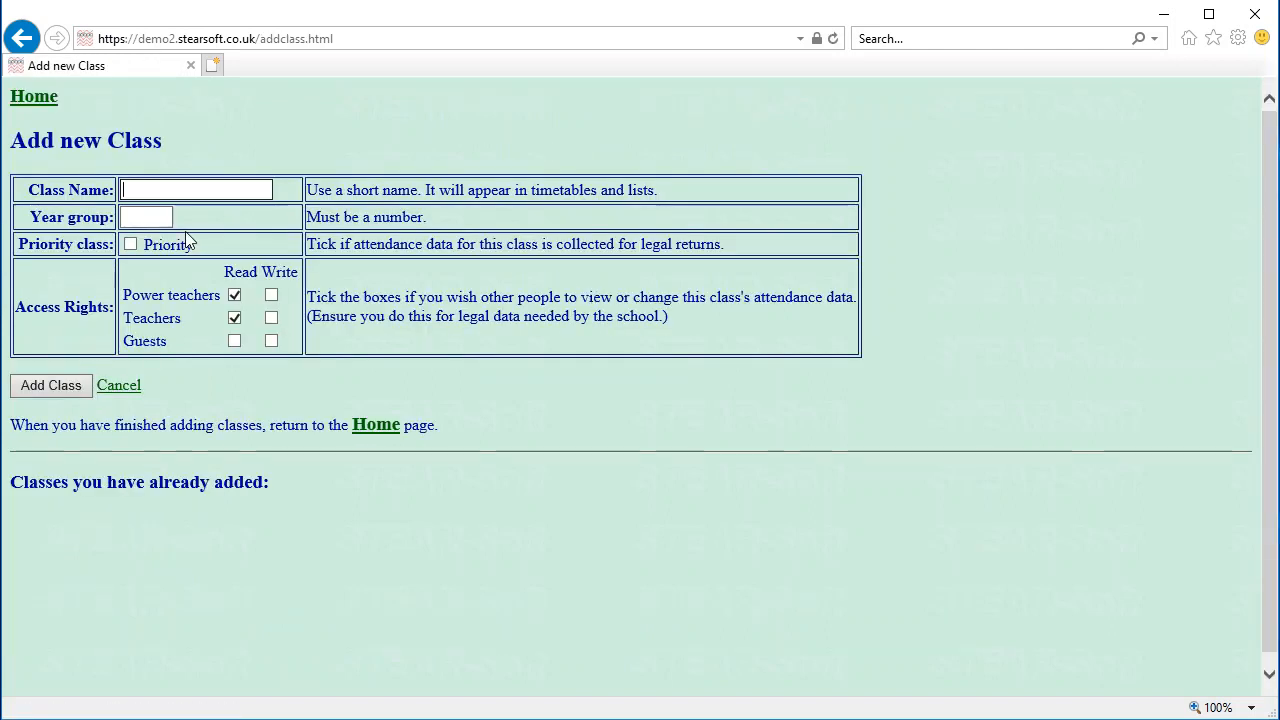
type("9F")
left_click(137, 211)
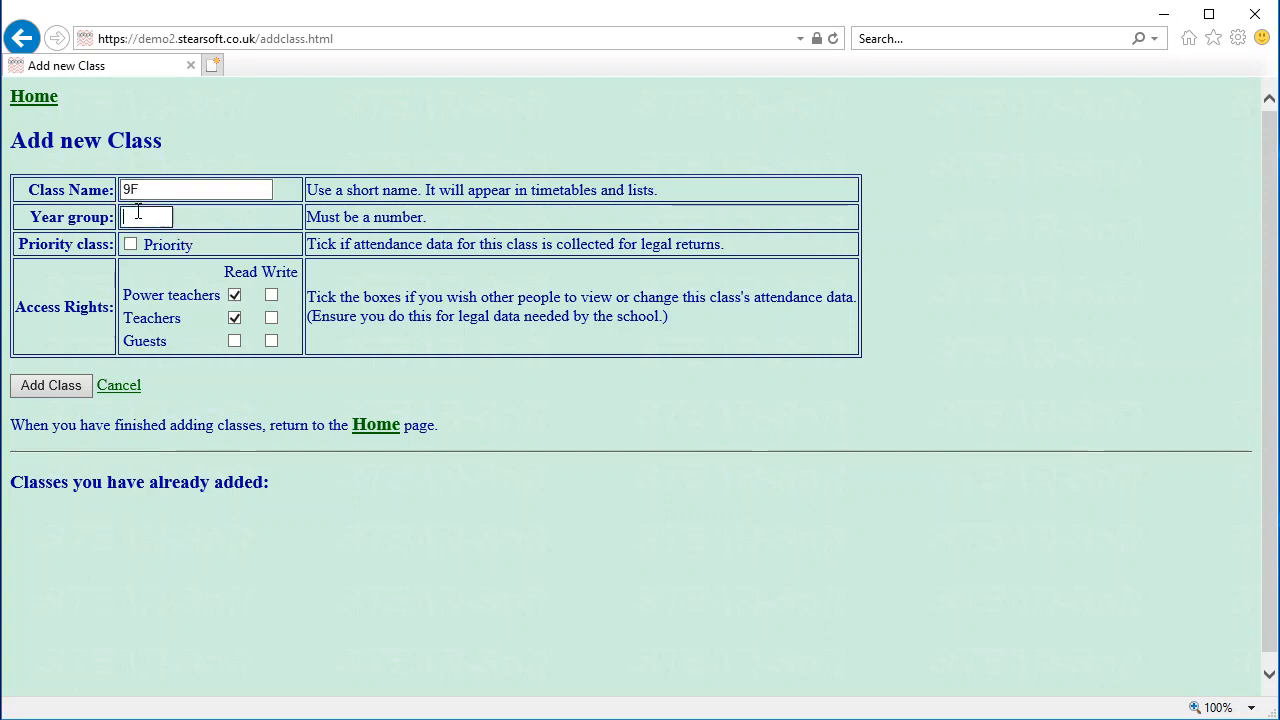
type("9")
left_click(131, 245)
left_click(45, 384)
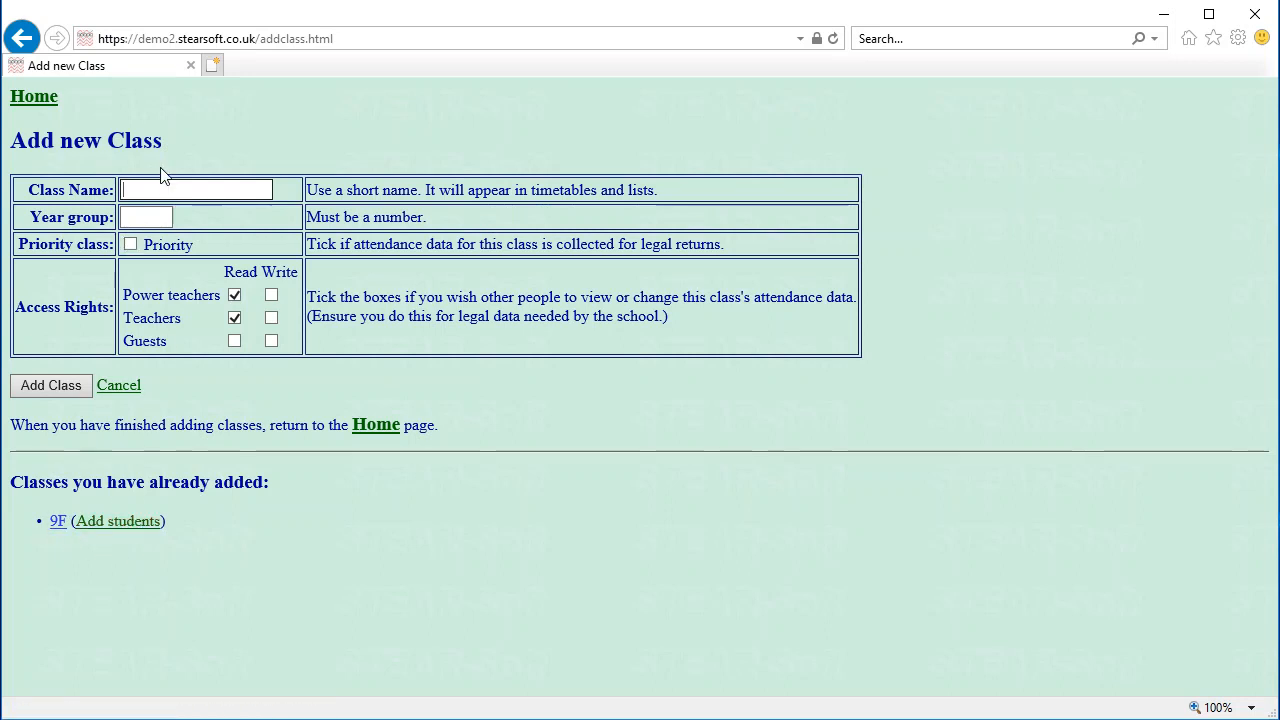
left_click(118, 523)
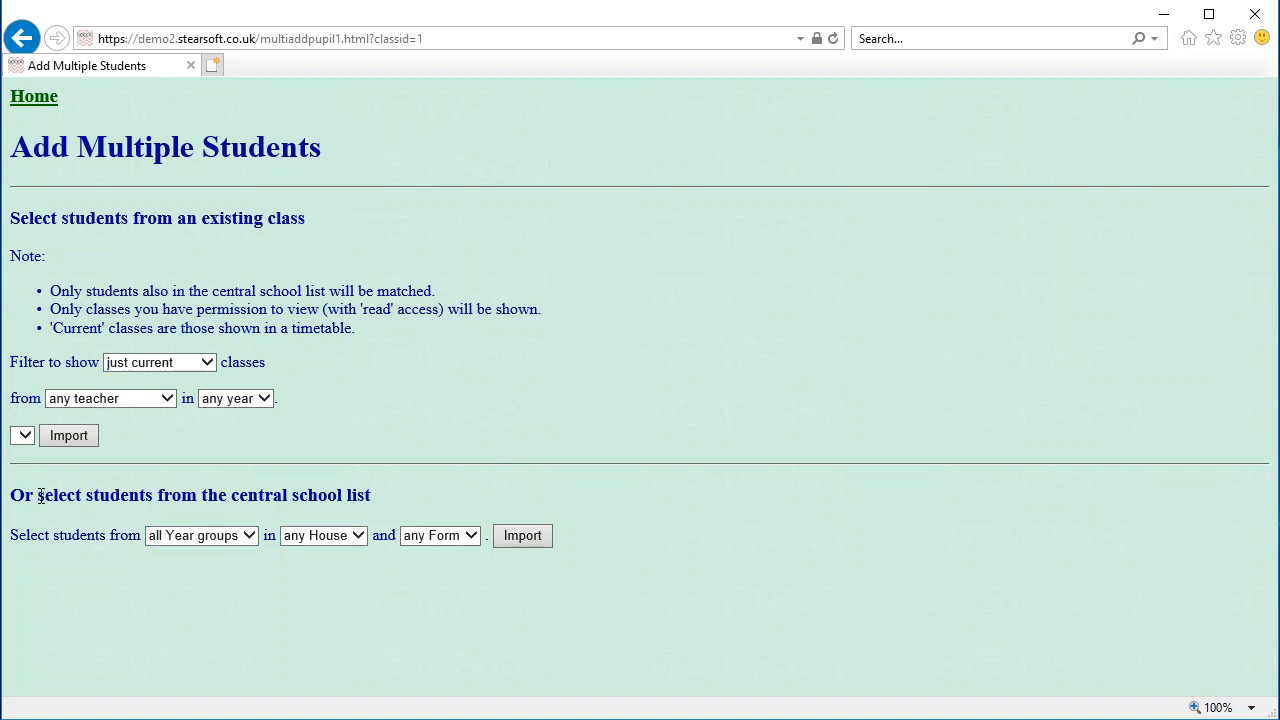
Fetch the Year 9 students from the central school list for import
left_click_drag(39, 495, 380, 492)
left_click(352, 492)
left_click(151, 543)
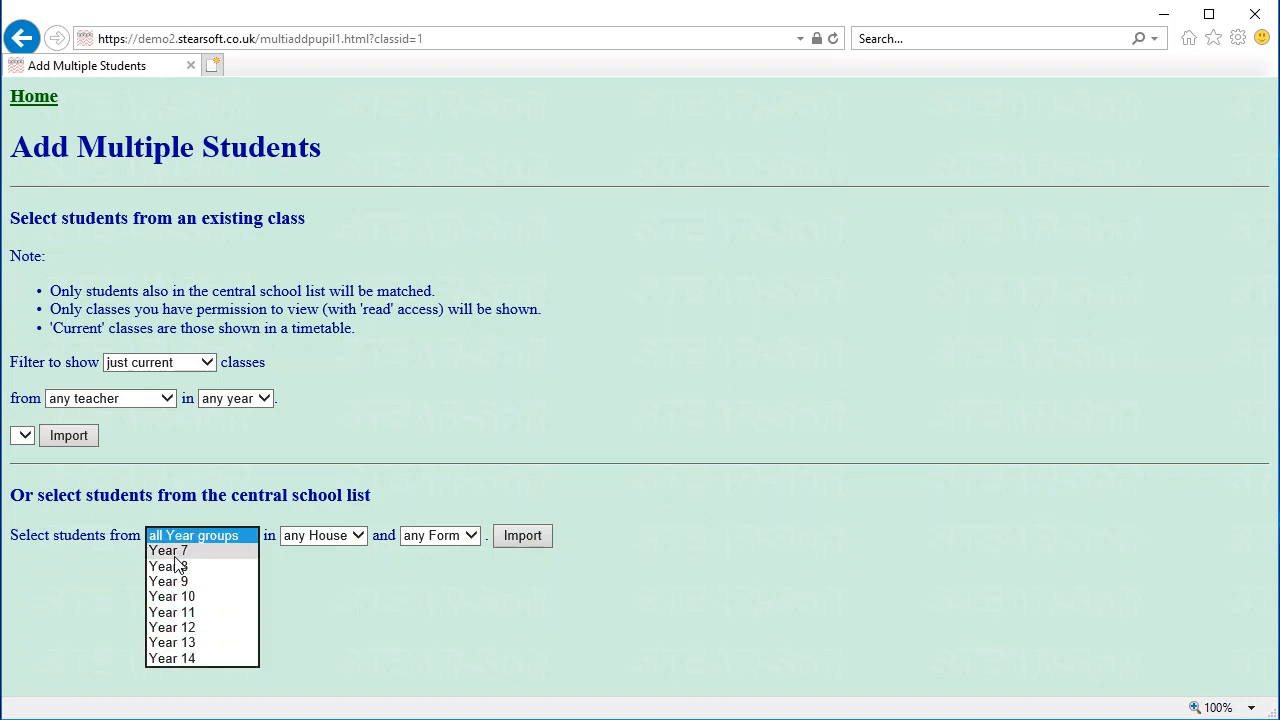
left_click(165, 579)
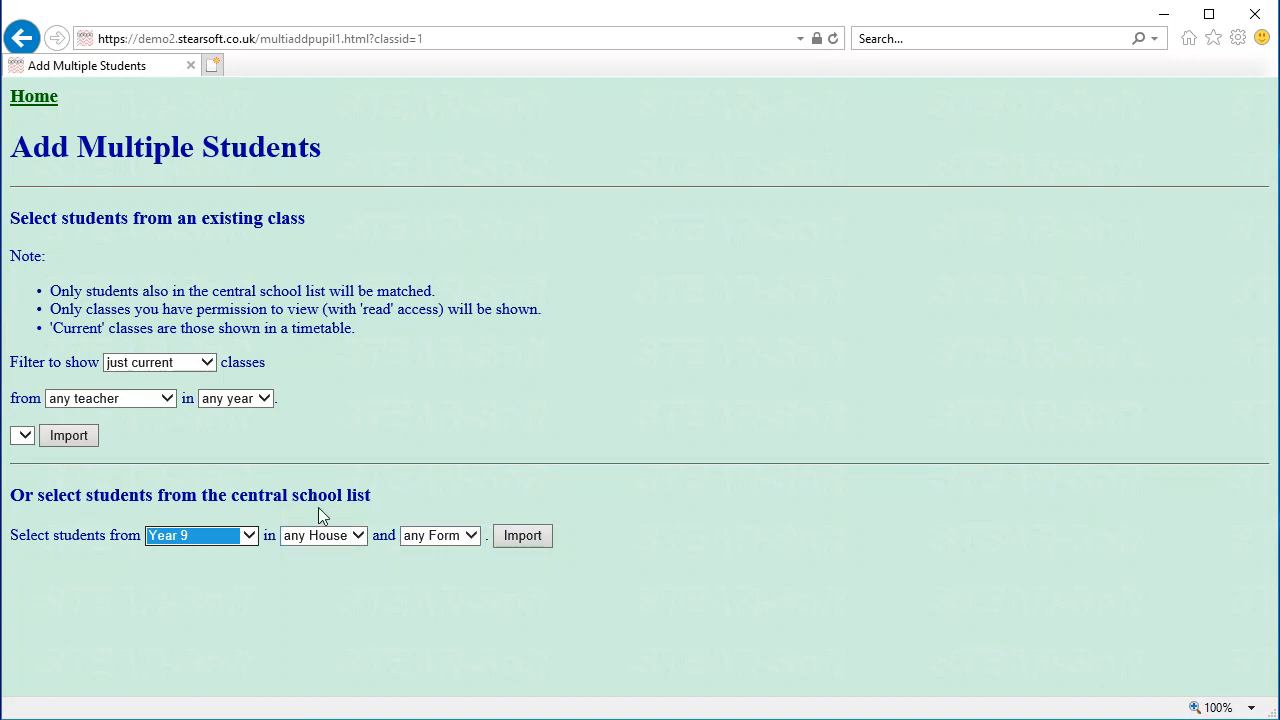
left_click(517, 530)
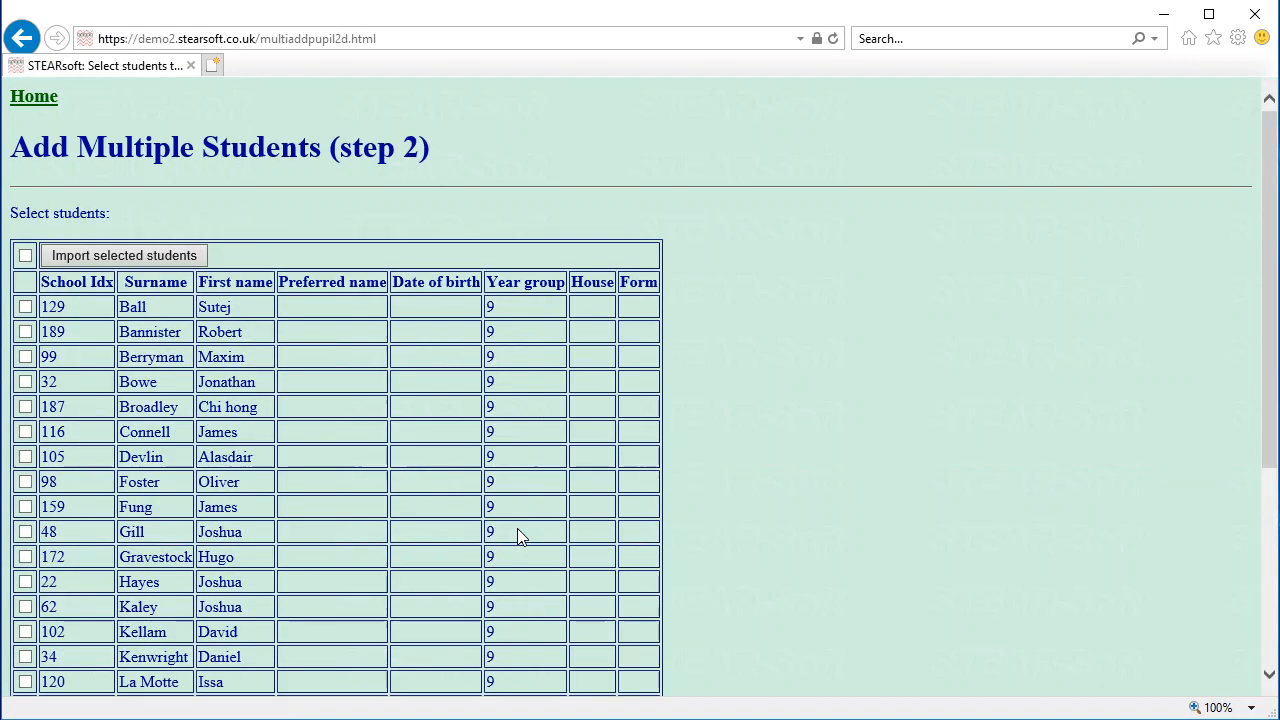
Select all Year 9 students, import them into 9F, check its register, and return home
scroll(335, 355, "down", 3)
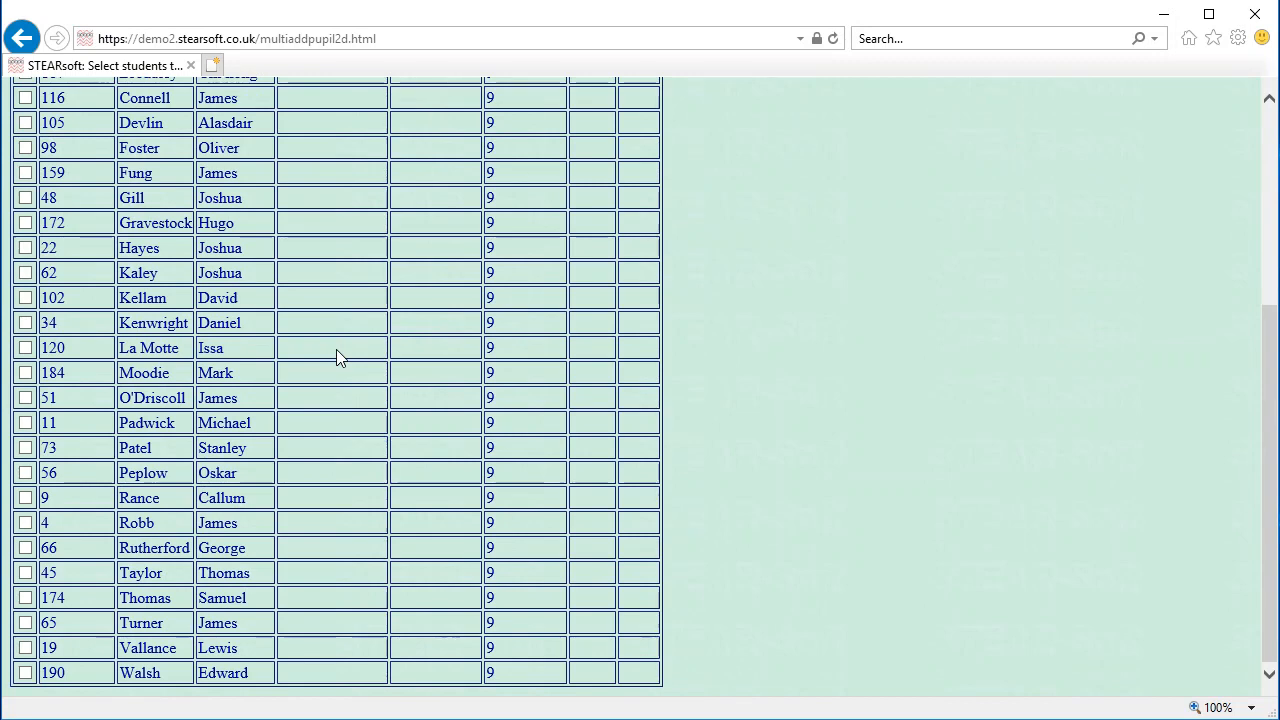
scroll(337, 352, "up", 3)
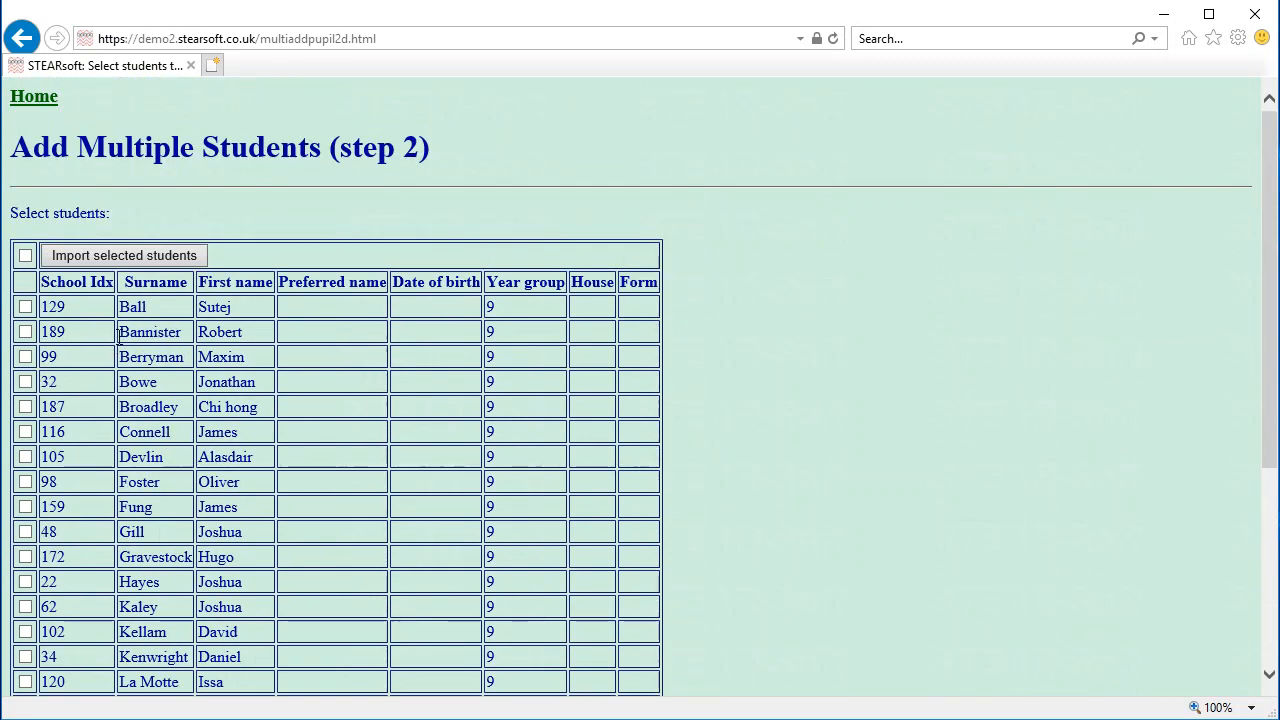
left_click(25, 356)
left_click(25, 407)
left_click(25, 255)
scroll(305, 427, "down", 4)
scroll(389, 491, "up", 4)
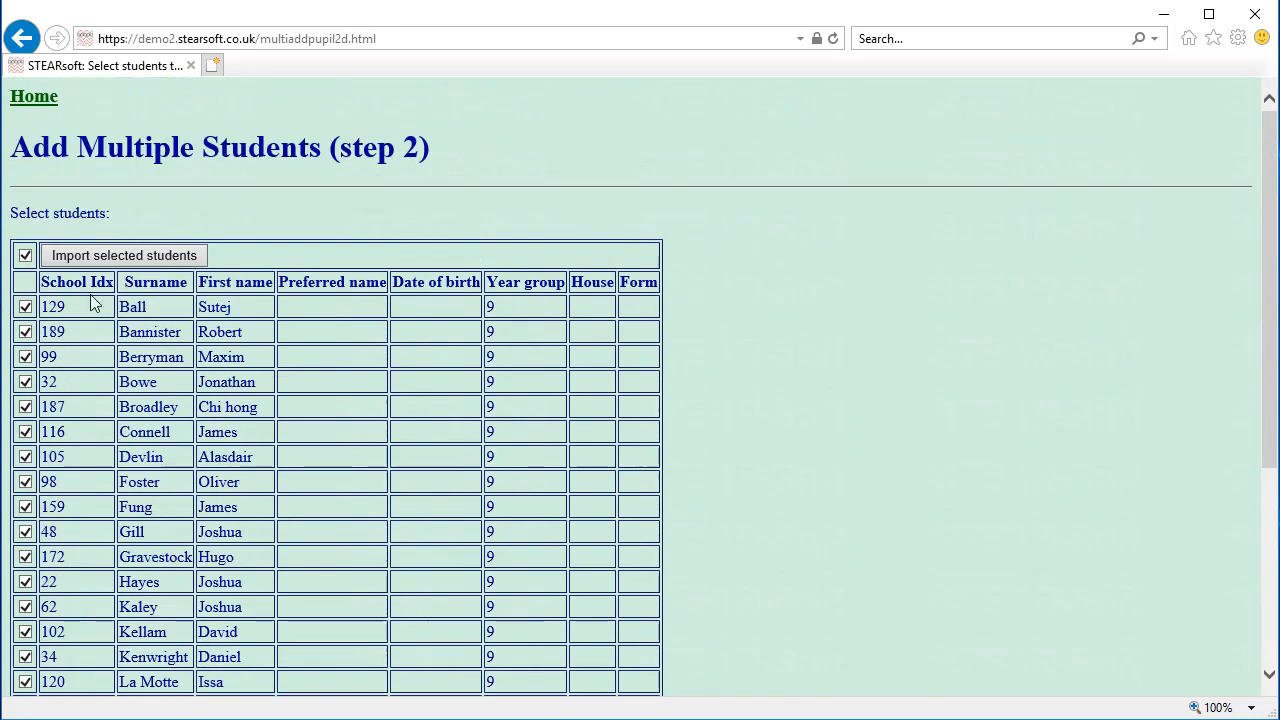
left_click(102, 255)
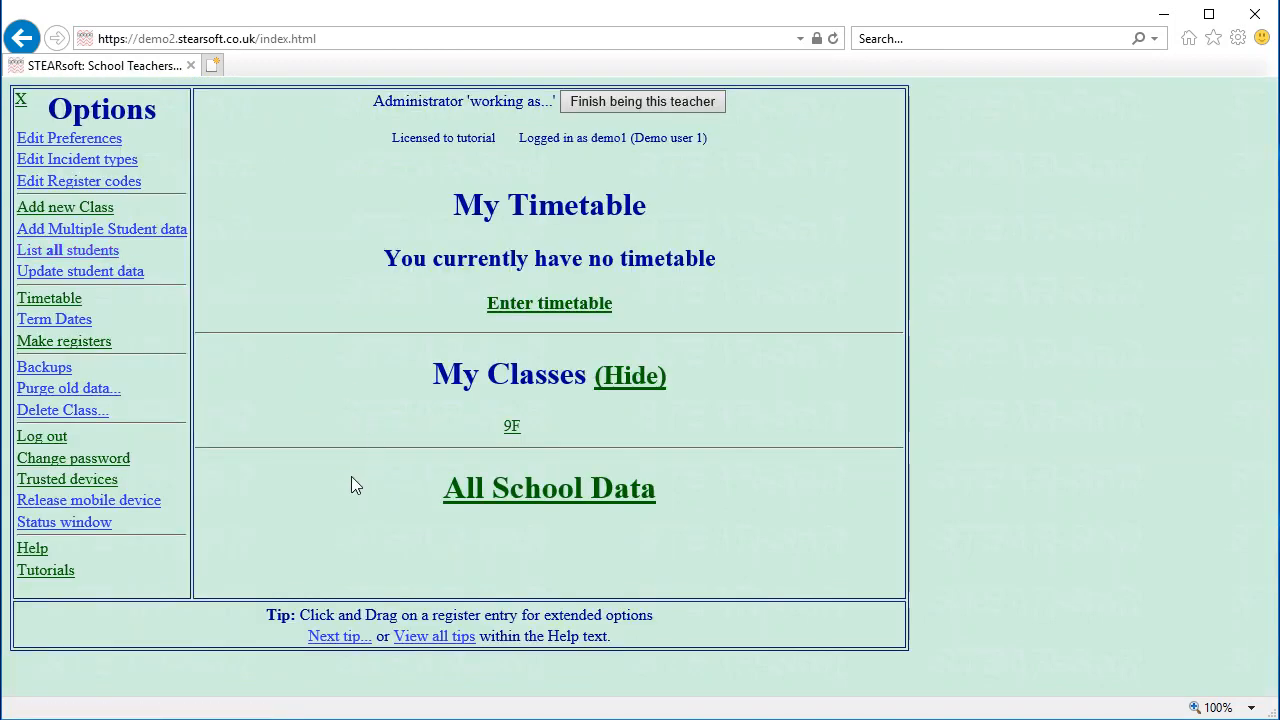
left_click(513, 428)
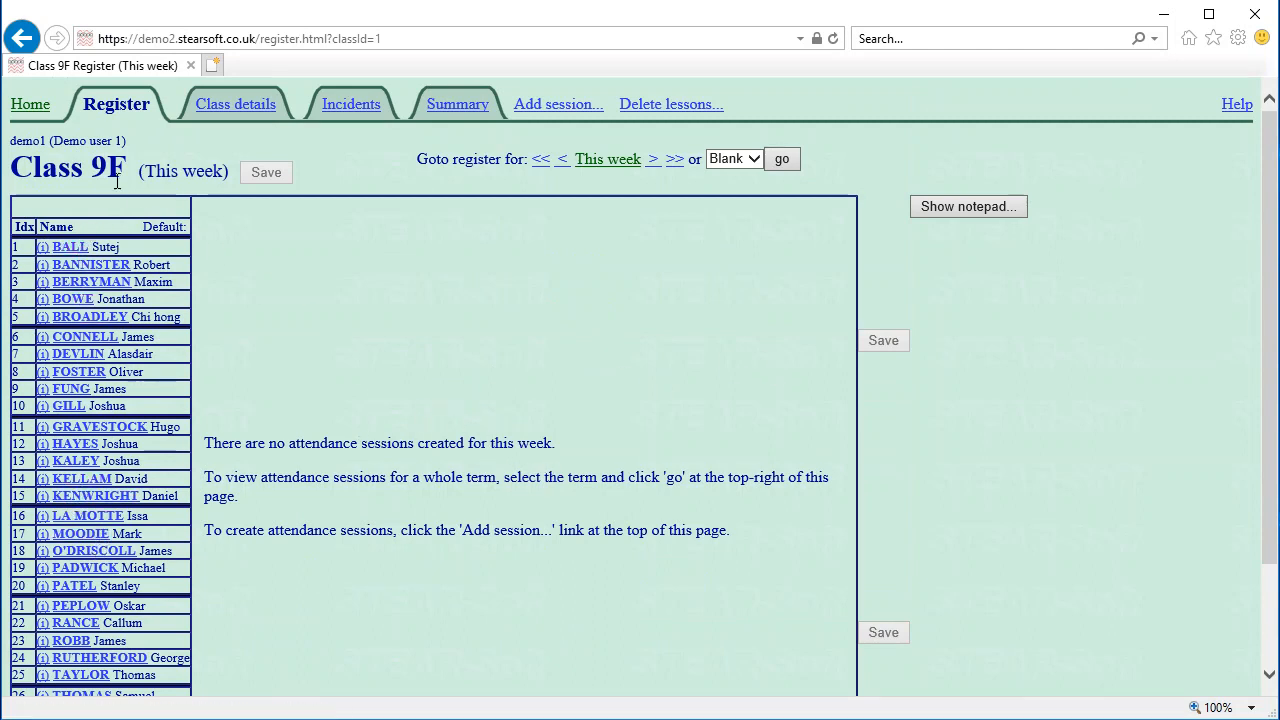
left_click(42, 108)
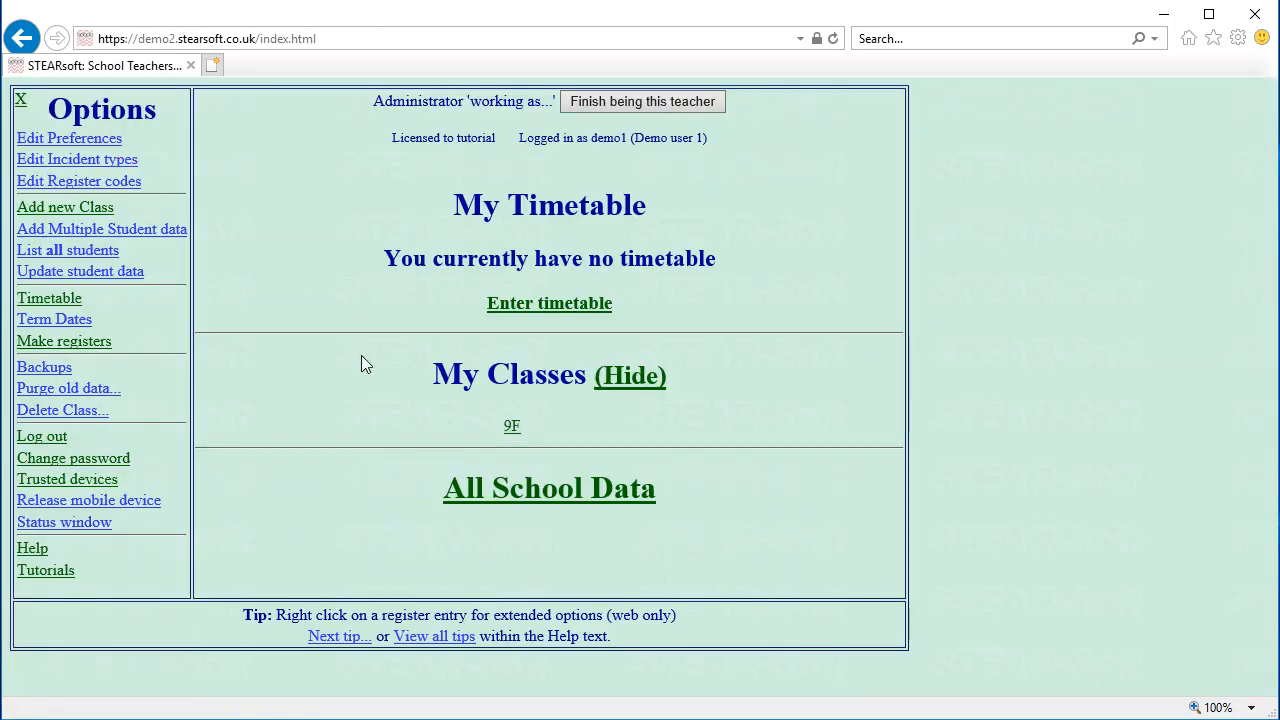
left_click(551, 305)
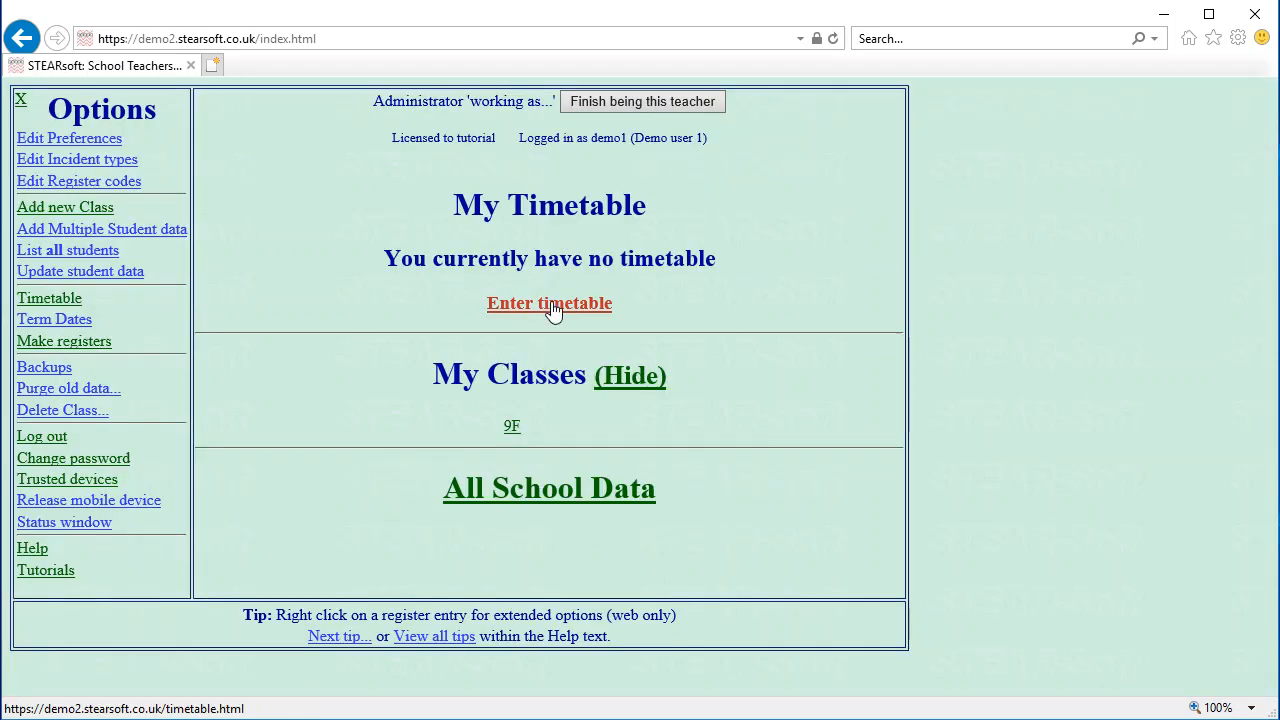
Assign class 9F to the am slot for Monday through Friday
left_click(440, 231)
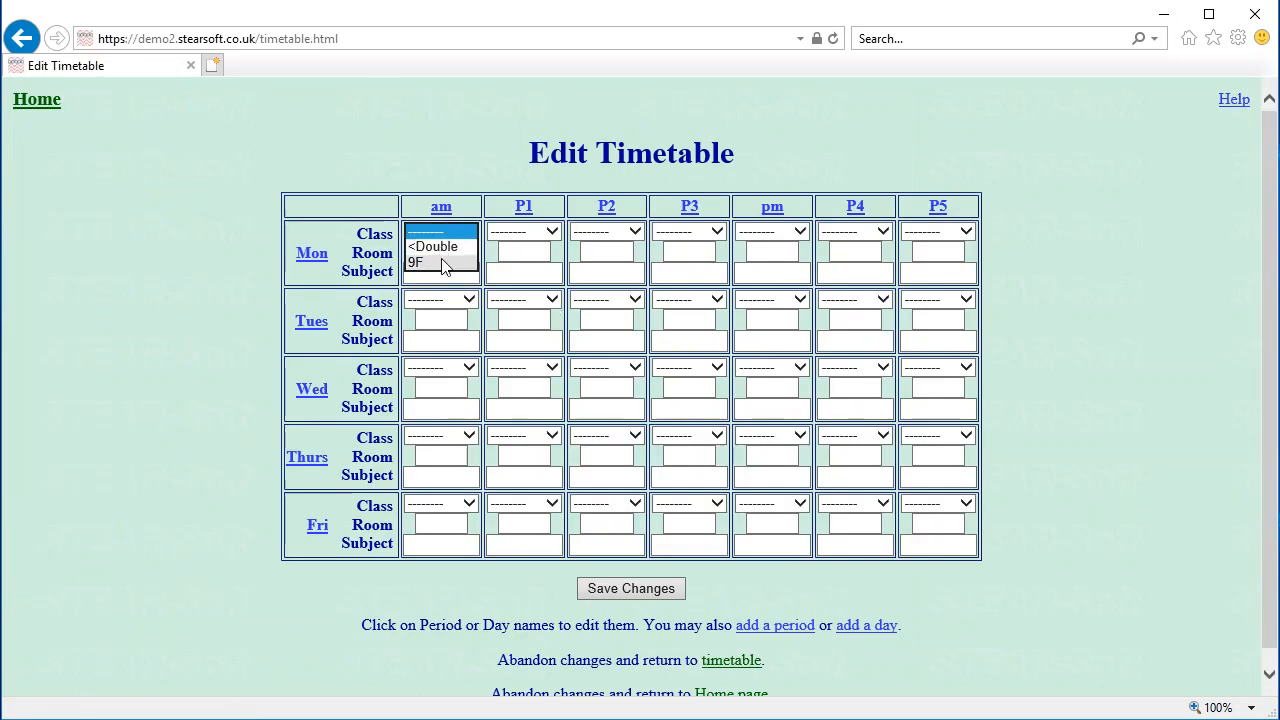
left_click(442, 262)
left_click(449, 299)
left_click(447, 332)
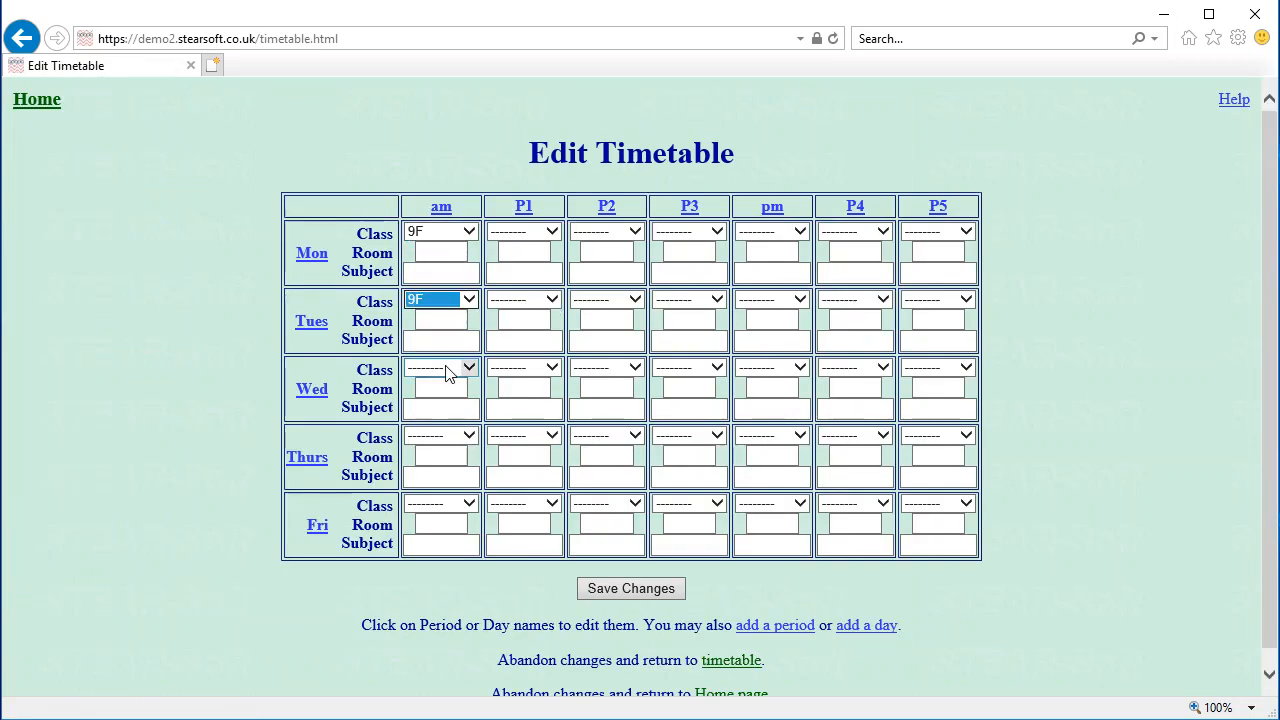
left_click(449, 368)
left_click(440, 398)
left_click(432, 436)
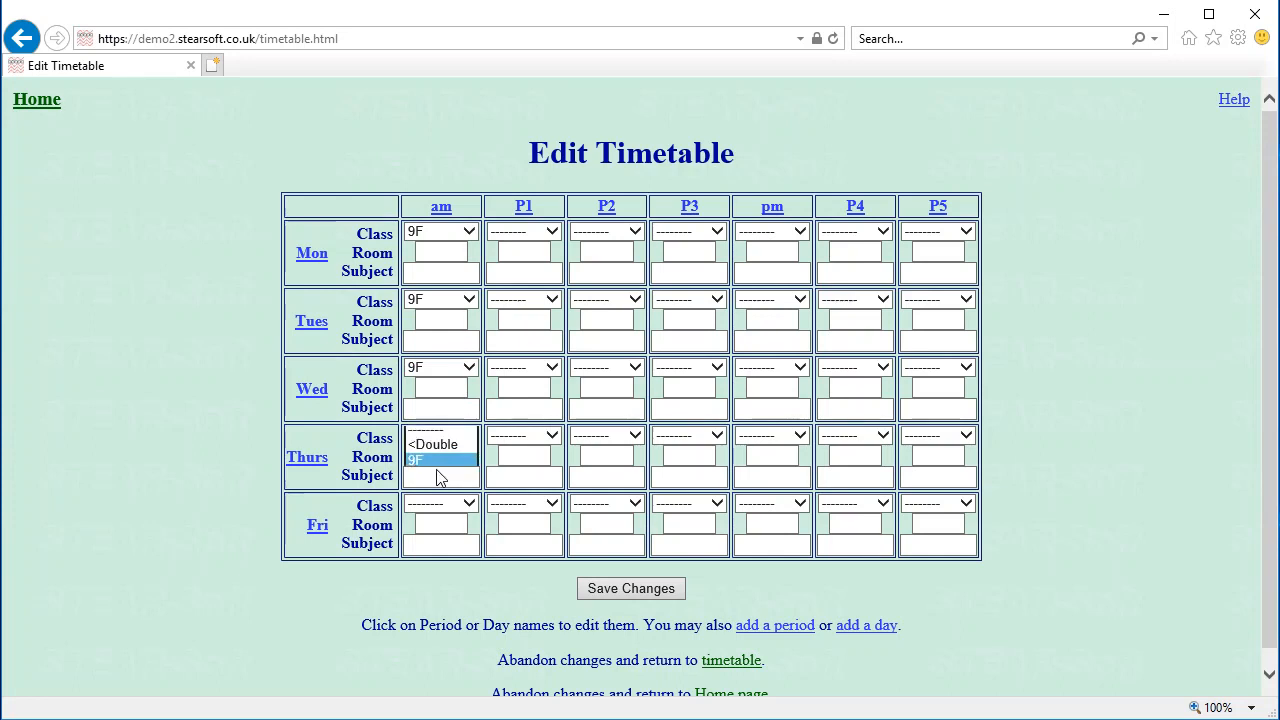
left_click(437, 466)
left_click(434, 510)
left_click(428, 533)
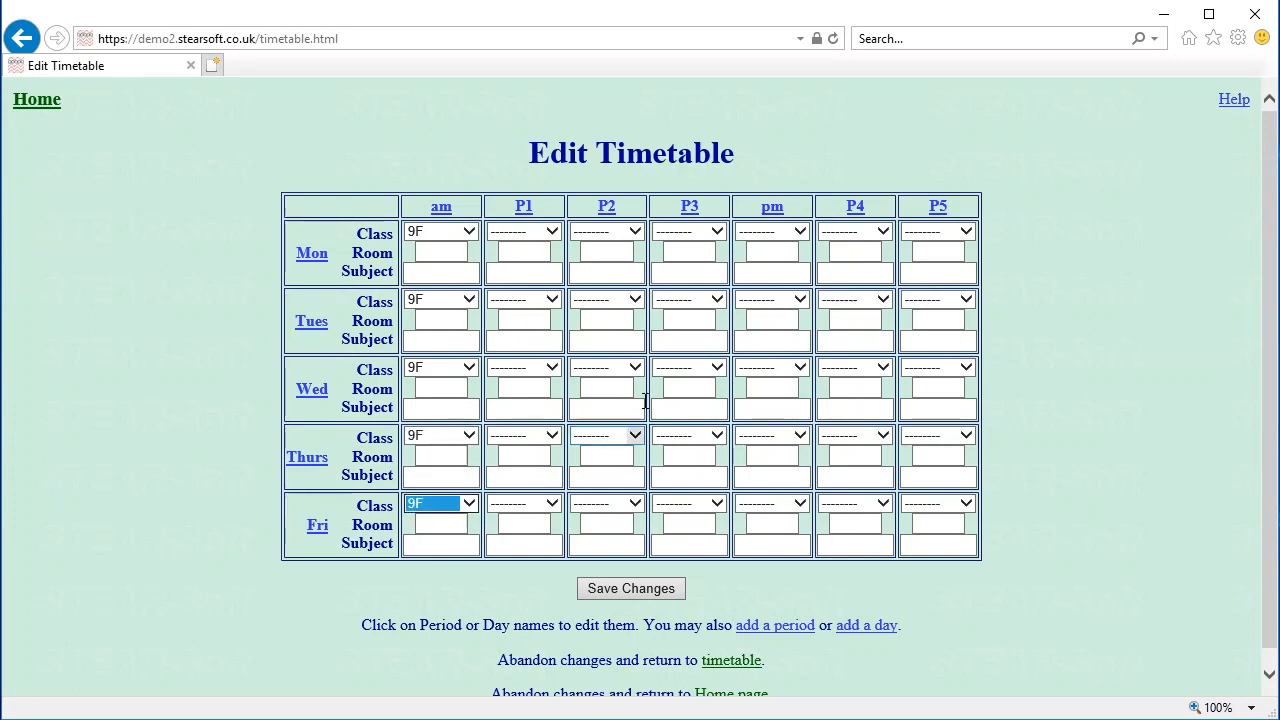
Assign class 9F to the pm slot for Monday through Friday and save the timetable
left_click(803, 236)
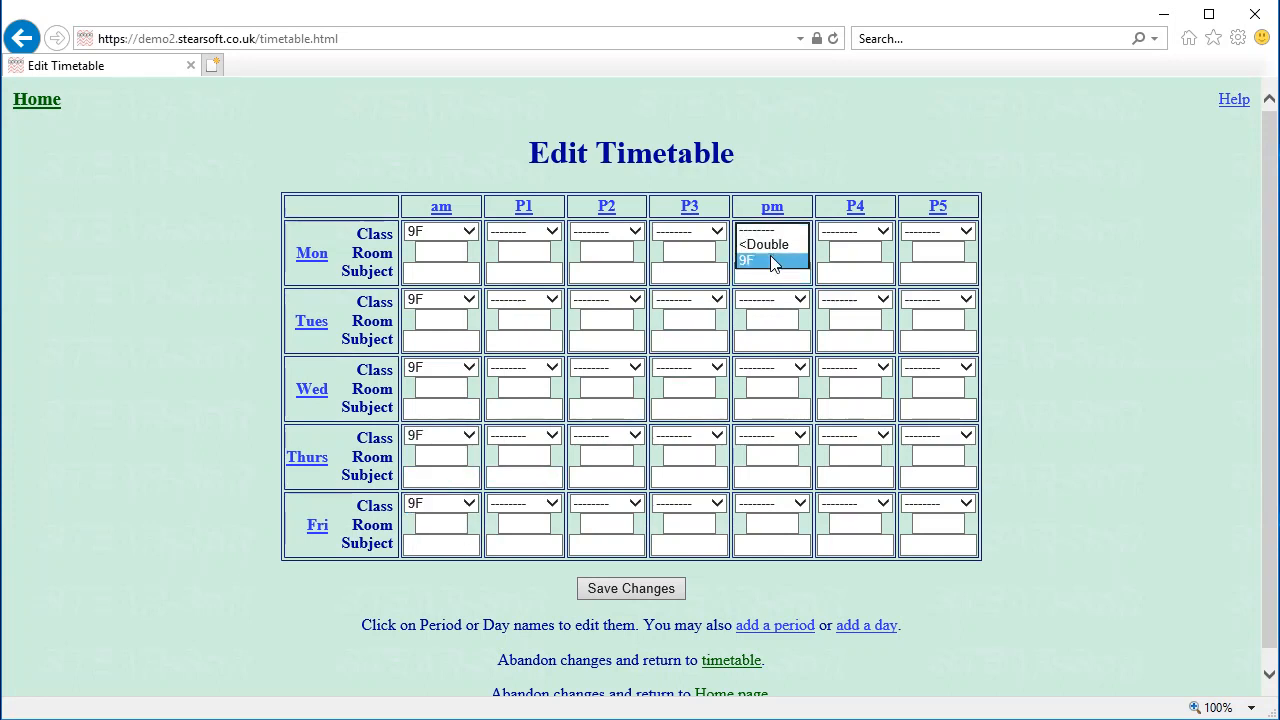
left_click(765, 263)
left_click(768, 302)
left_click(766, 333)
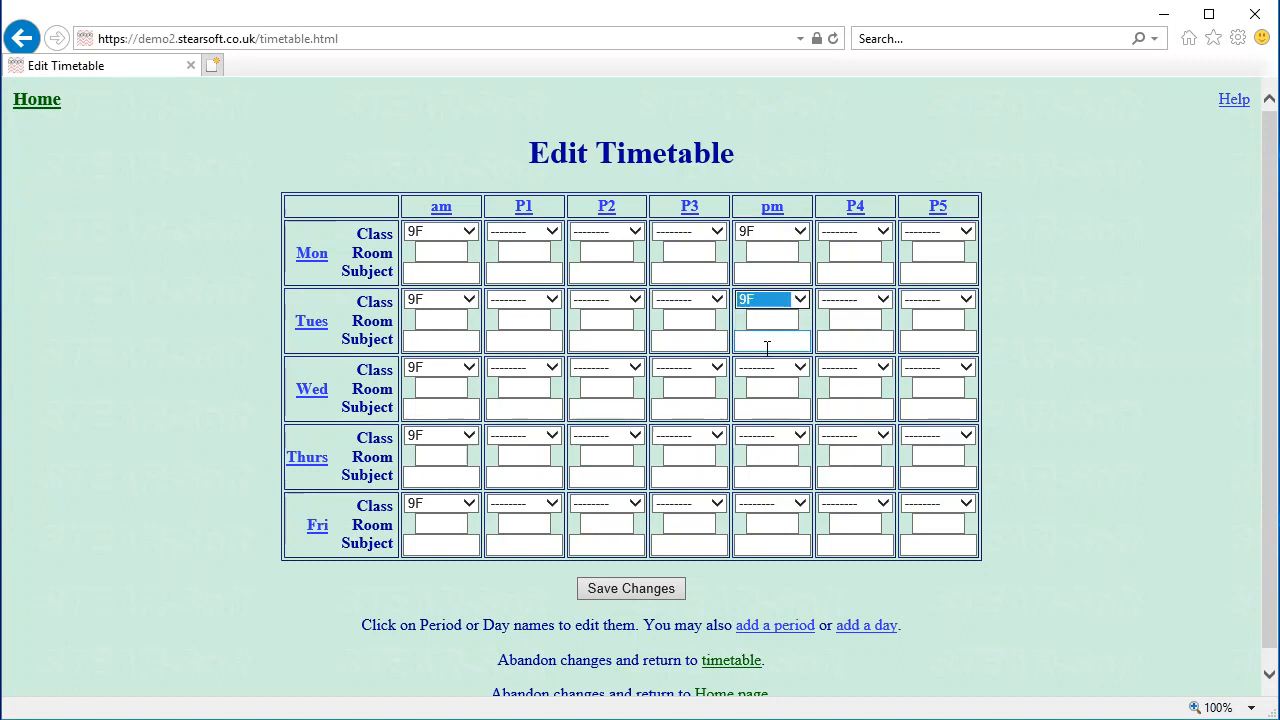
left_click(768, 369)
left_click(766, 399)
left_click(767, 438)
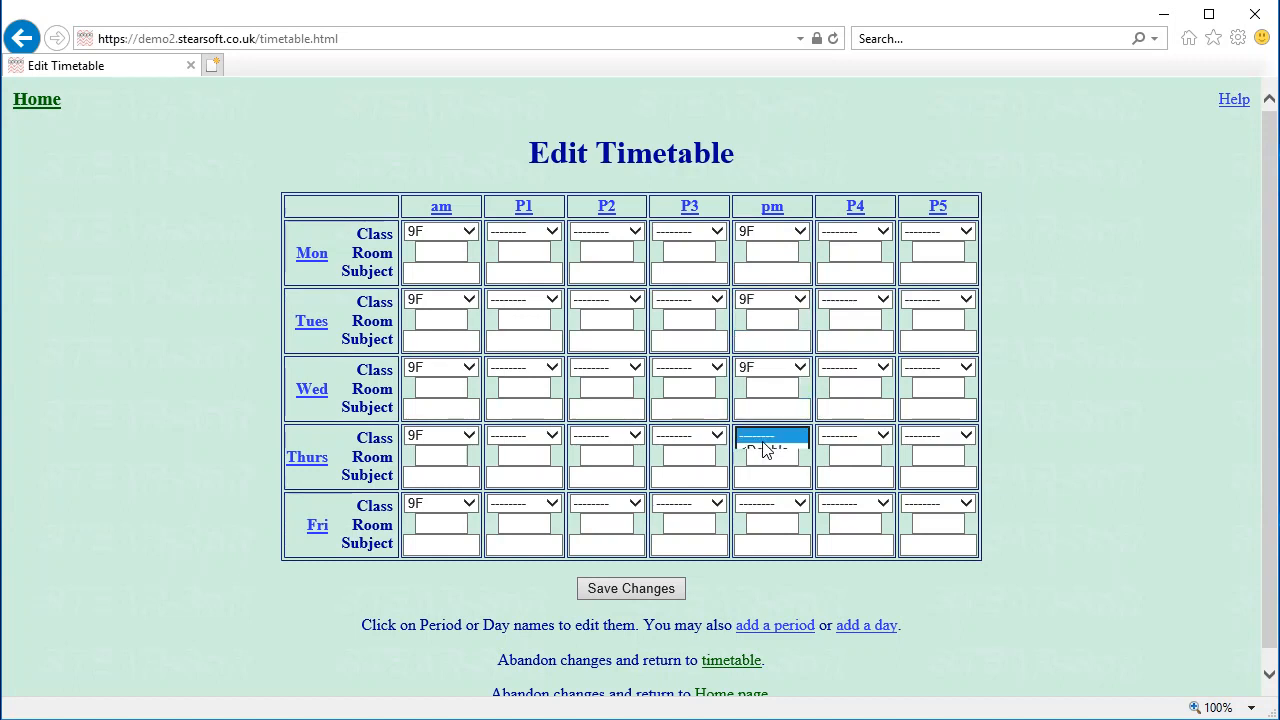
left_click(766, 467)
left_click(770, 503)
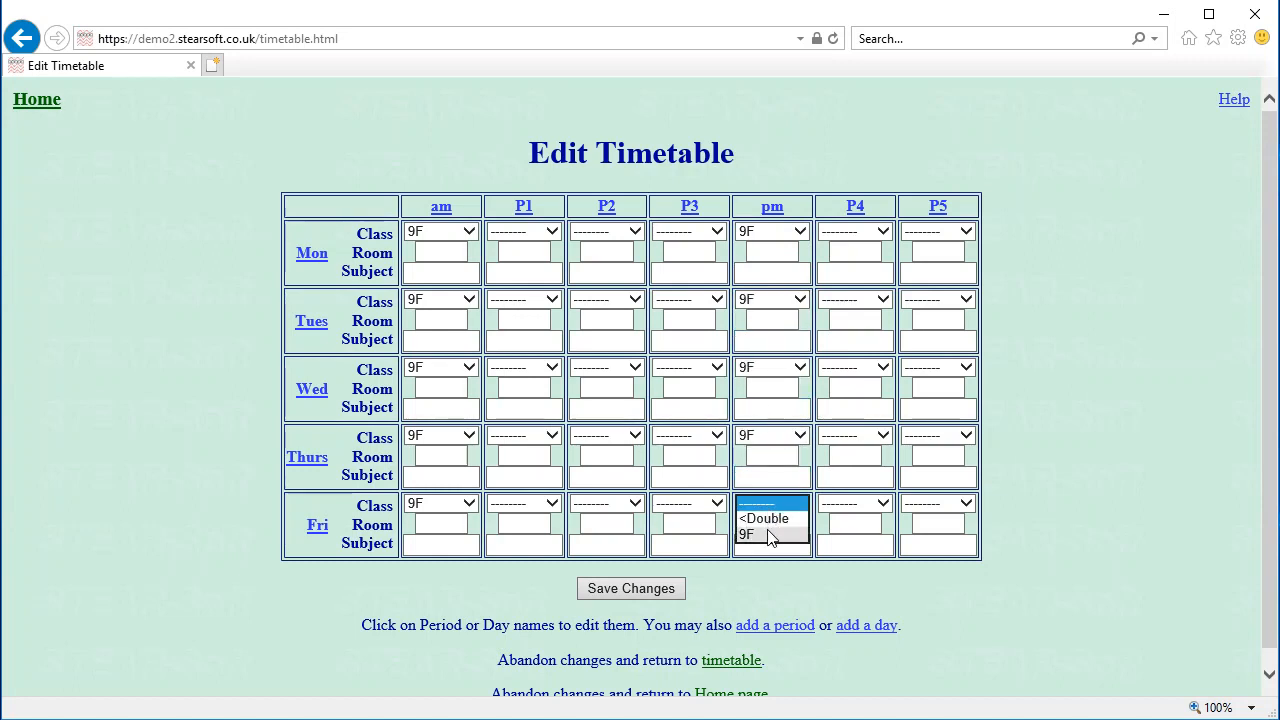
left_click(770, 532)
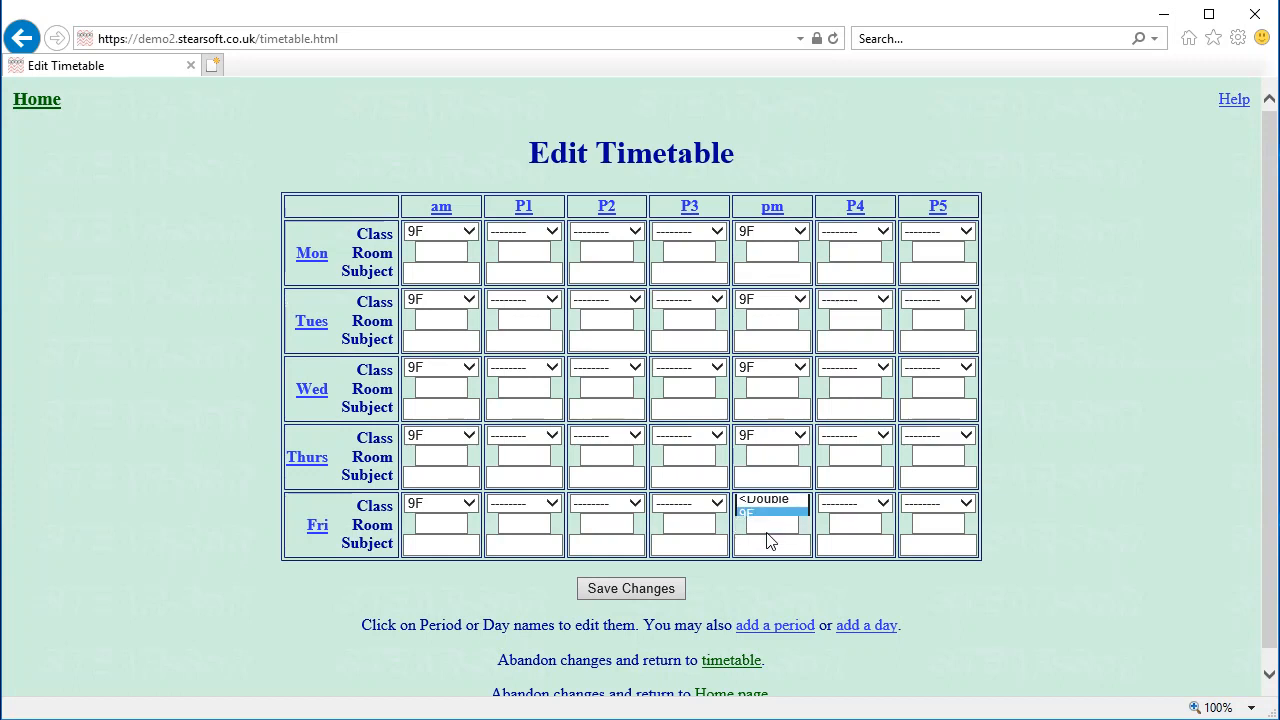
left_click(608, 589)
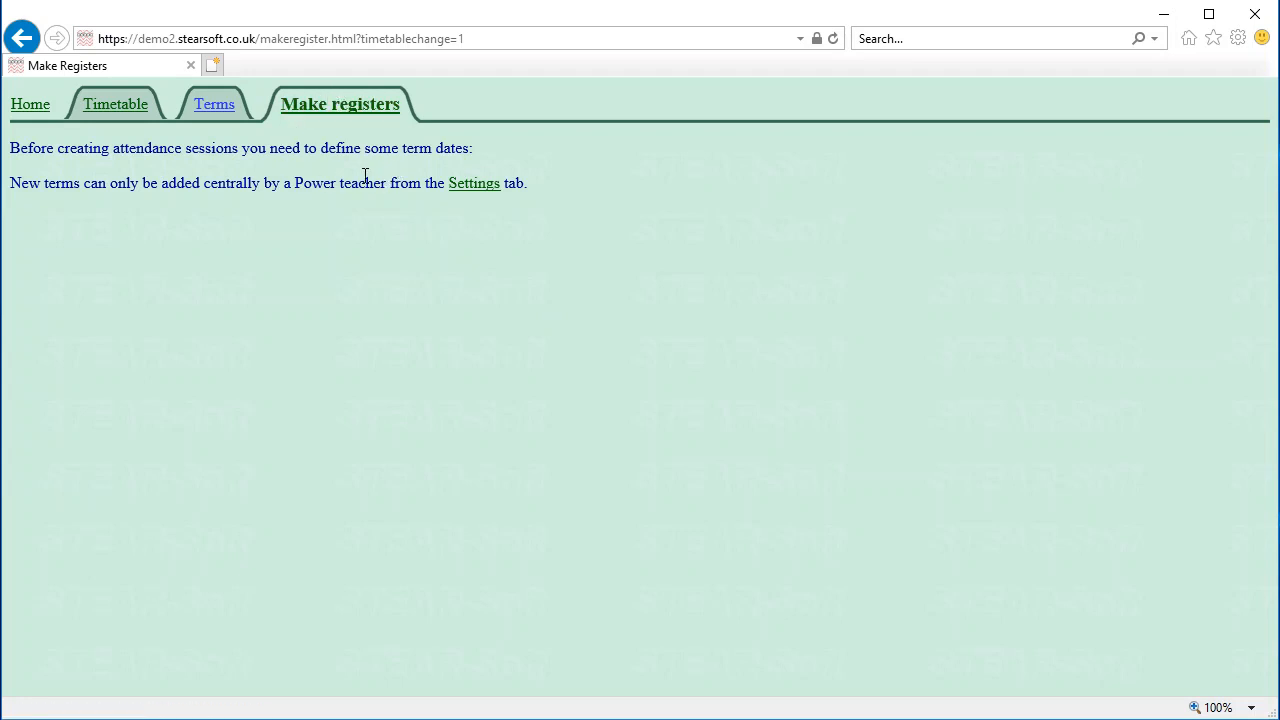
Check the saved 9F timetable, then open Settings from the Make registers term-dates note
left_click(120, 112)
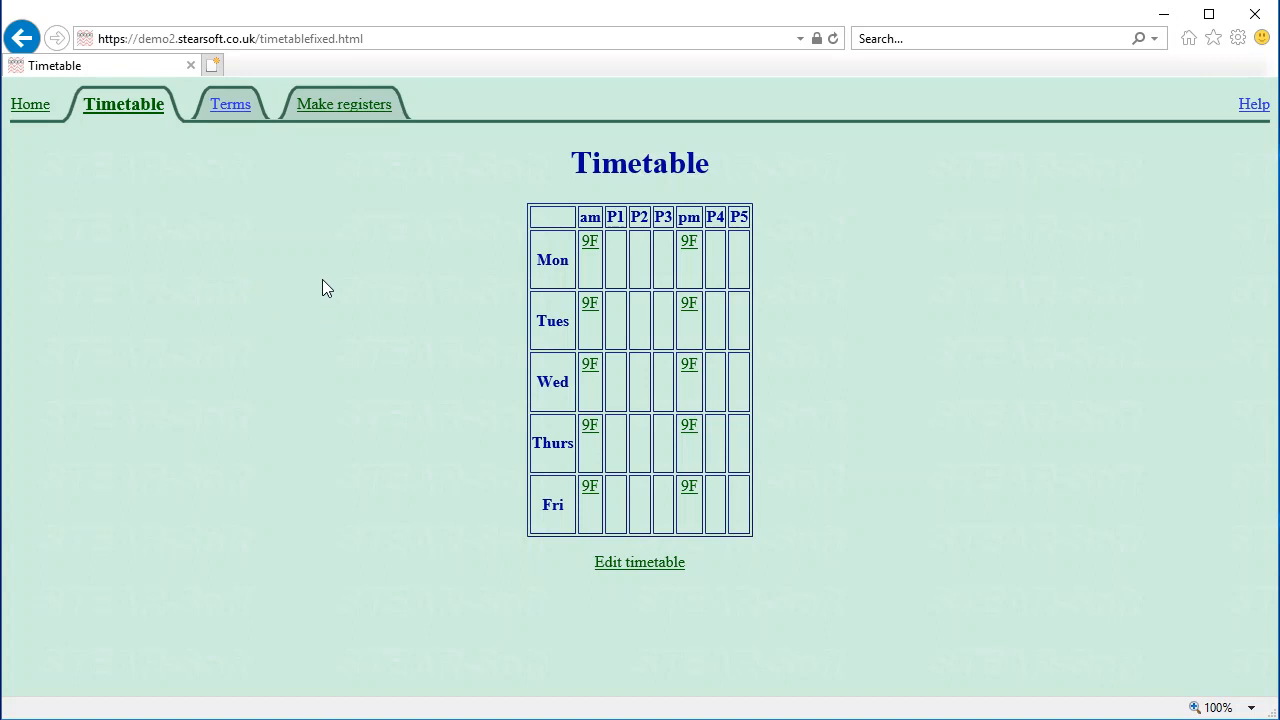
left_click(341, 112)
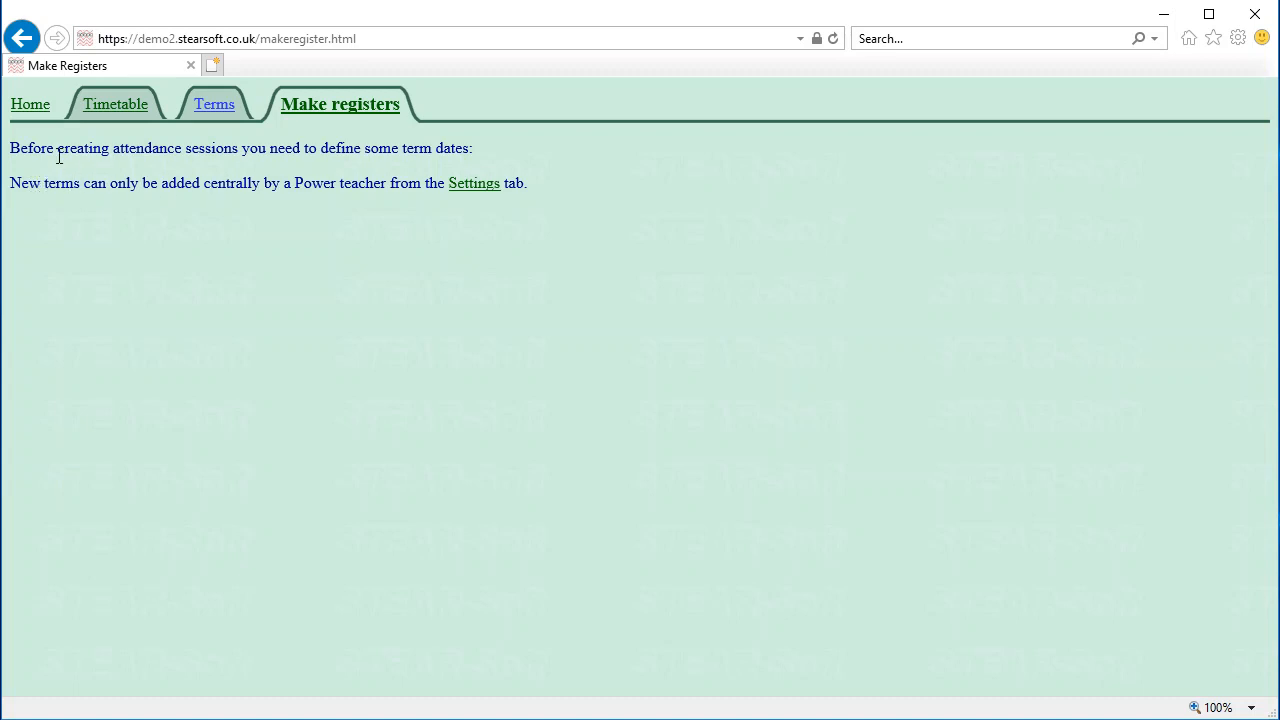
left_click_drag(106, 150, 166, 150)
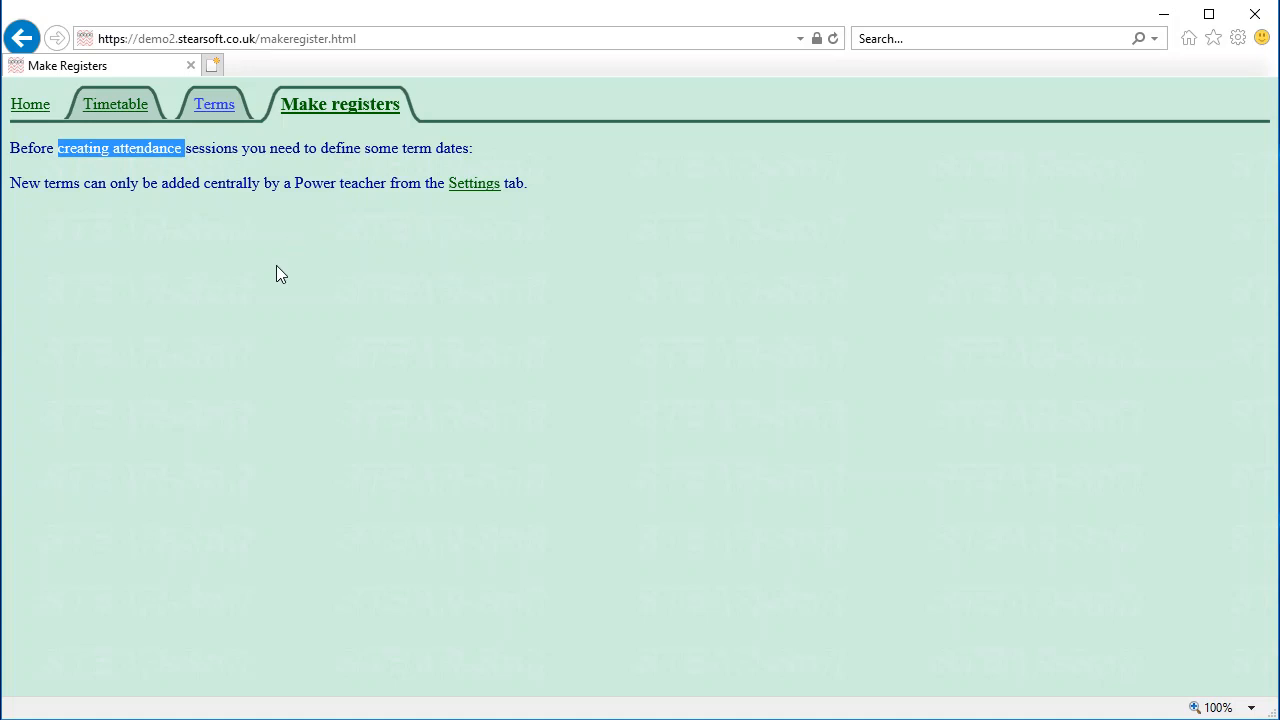
left_click(469, 188)
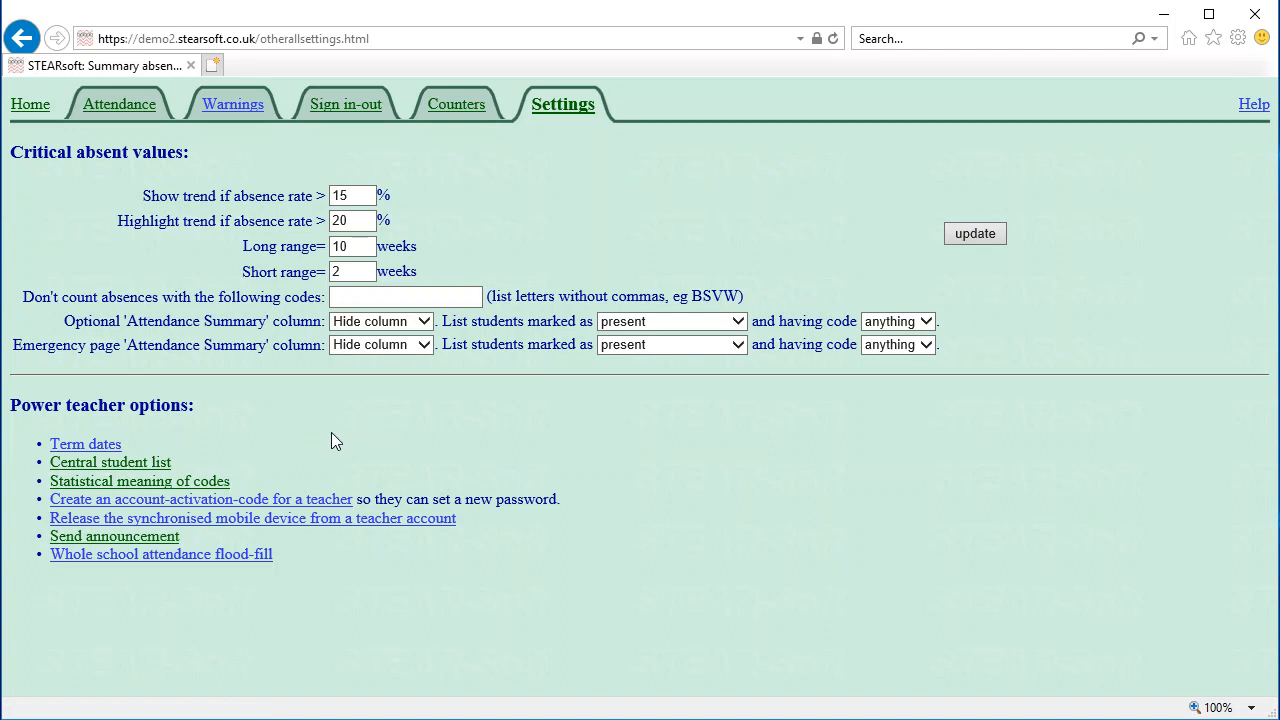
Start a new term named Demo running from 1/6/2018 to 25/7/2018
left_click(83, 449)
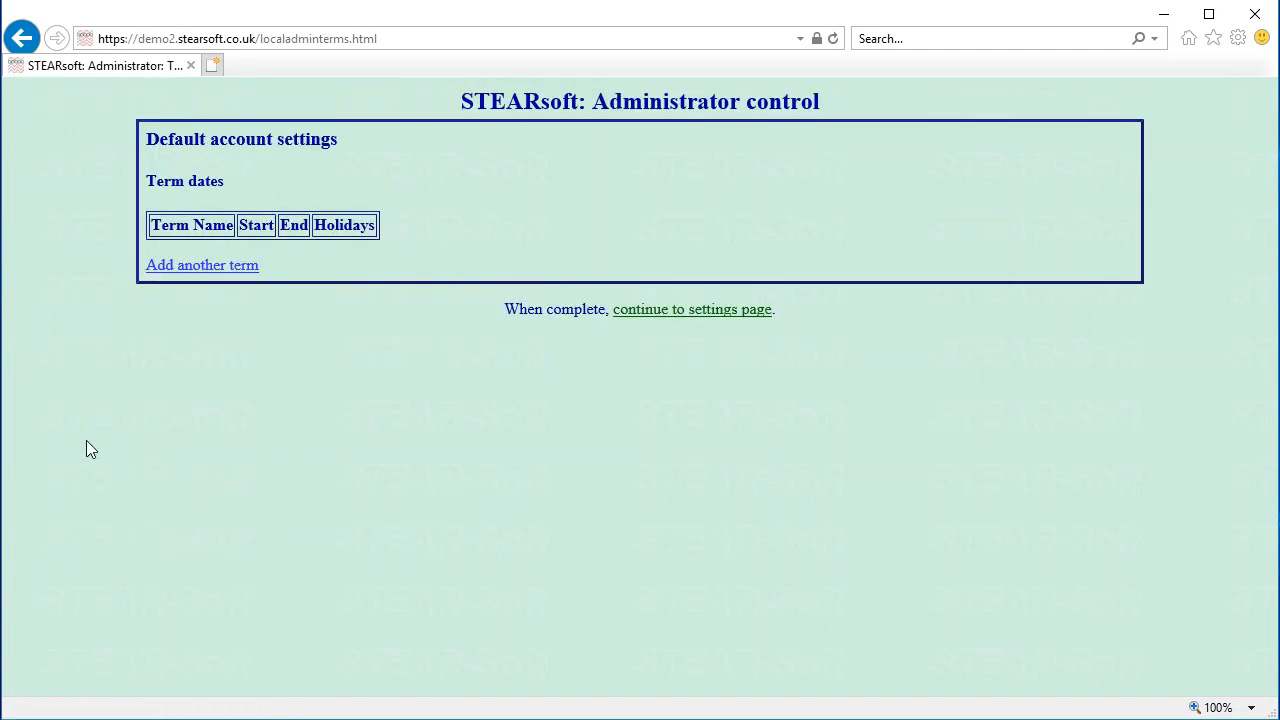
left_click(168, 267)
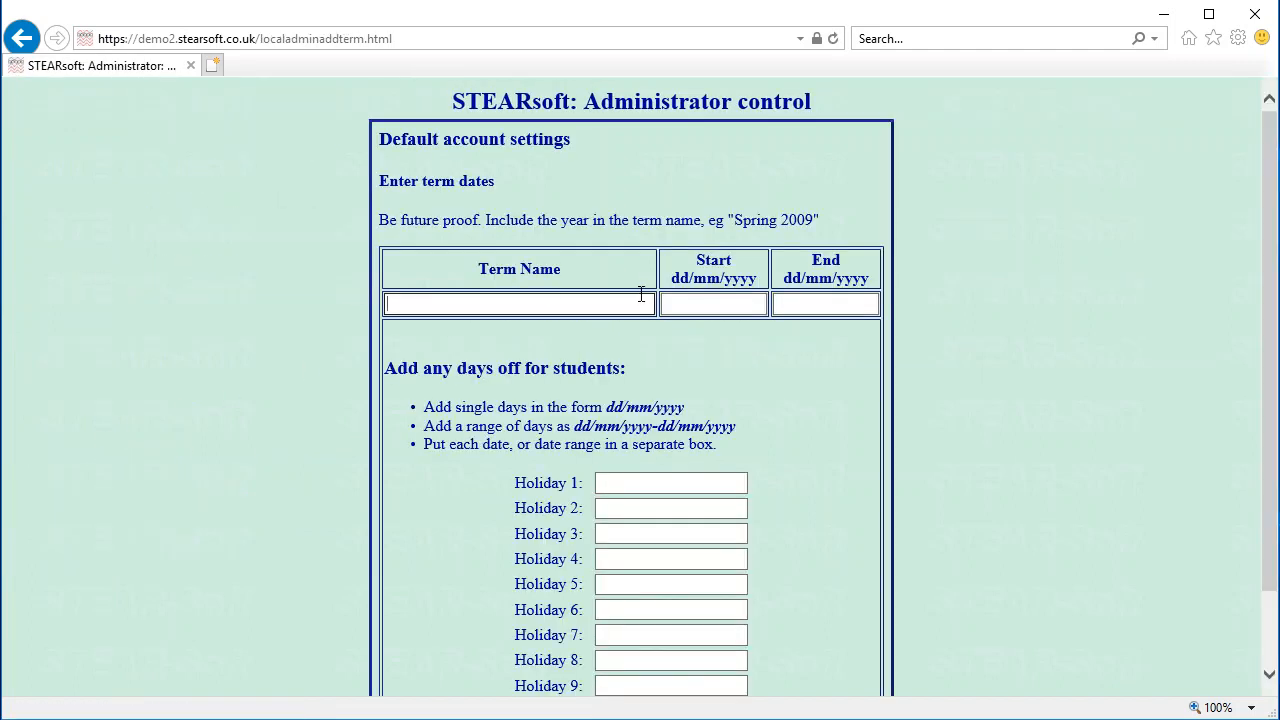
type("Demo")
left_click(722, 303)
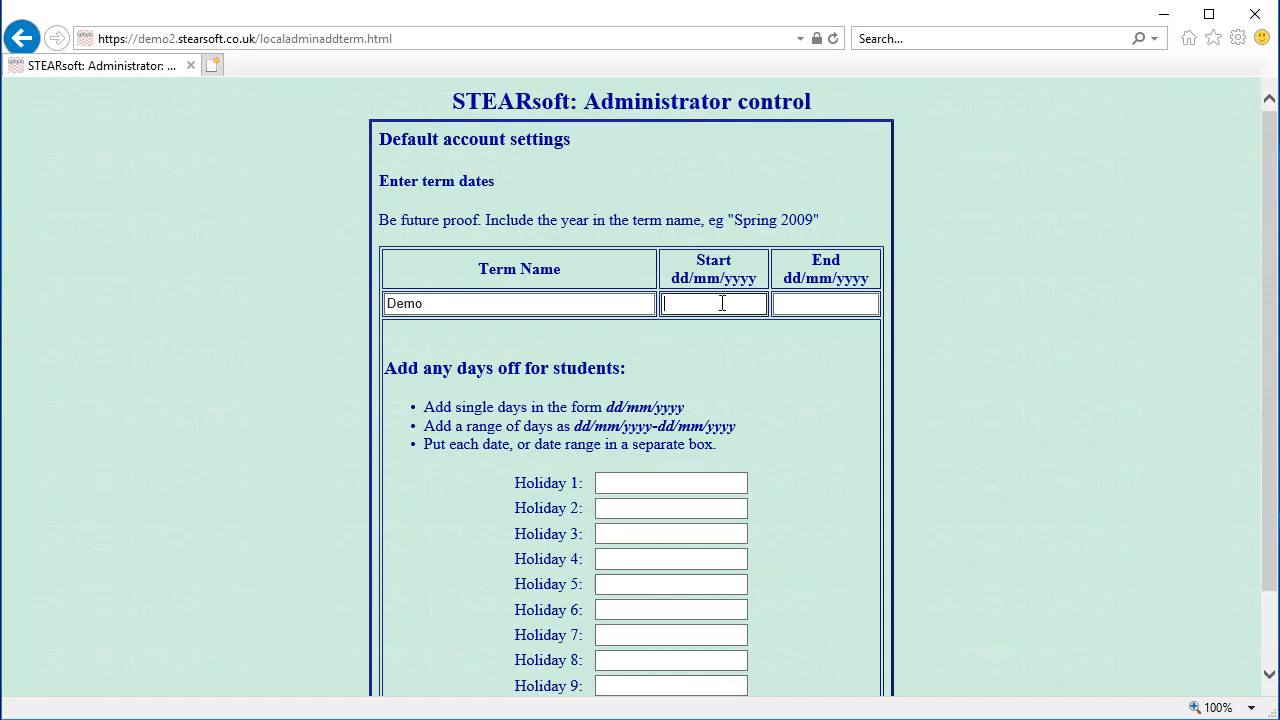
type("1/6/2018")
key("Tab")
type("2")
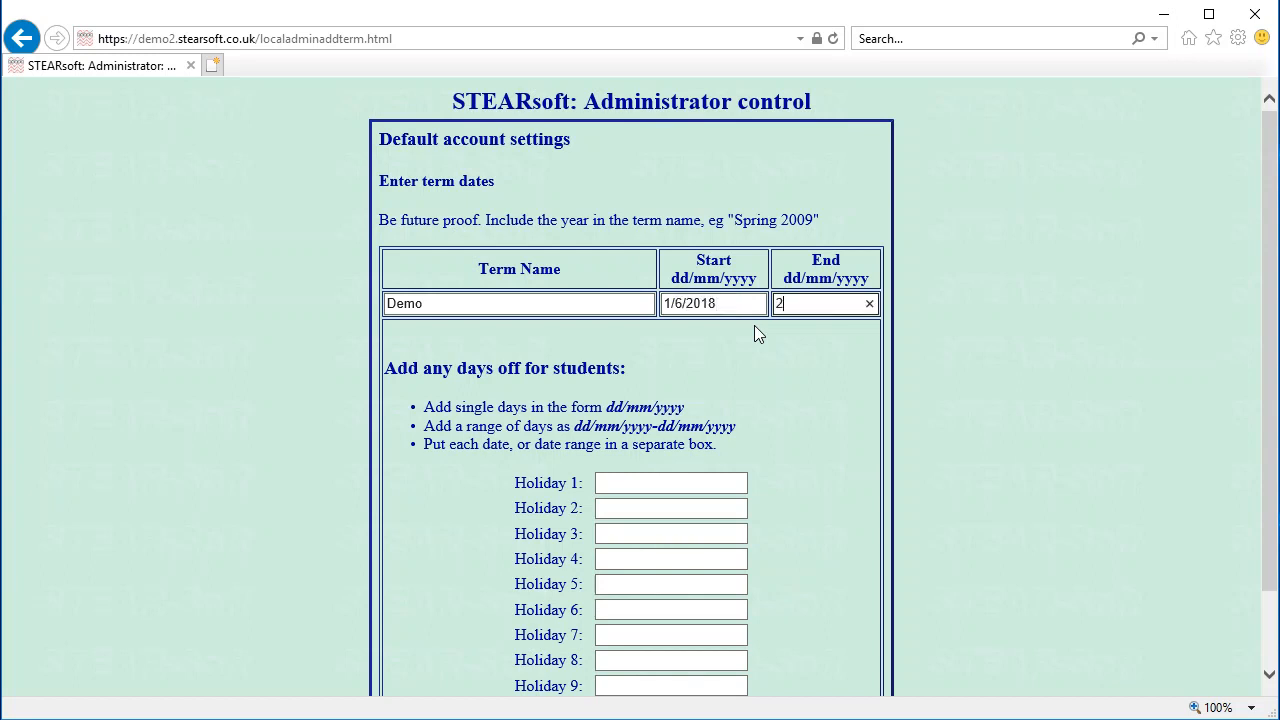
type("5/7/2018")
Add a 2/7/2018 holiday, save the Demo term, and continue to the settings page
scroll(722, 404, "down", 2)
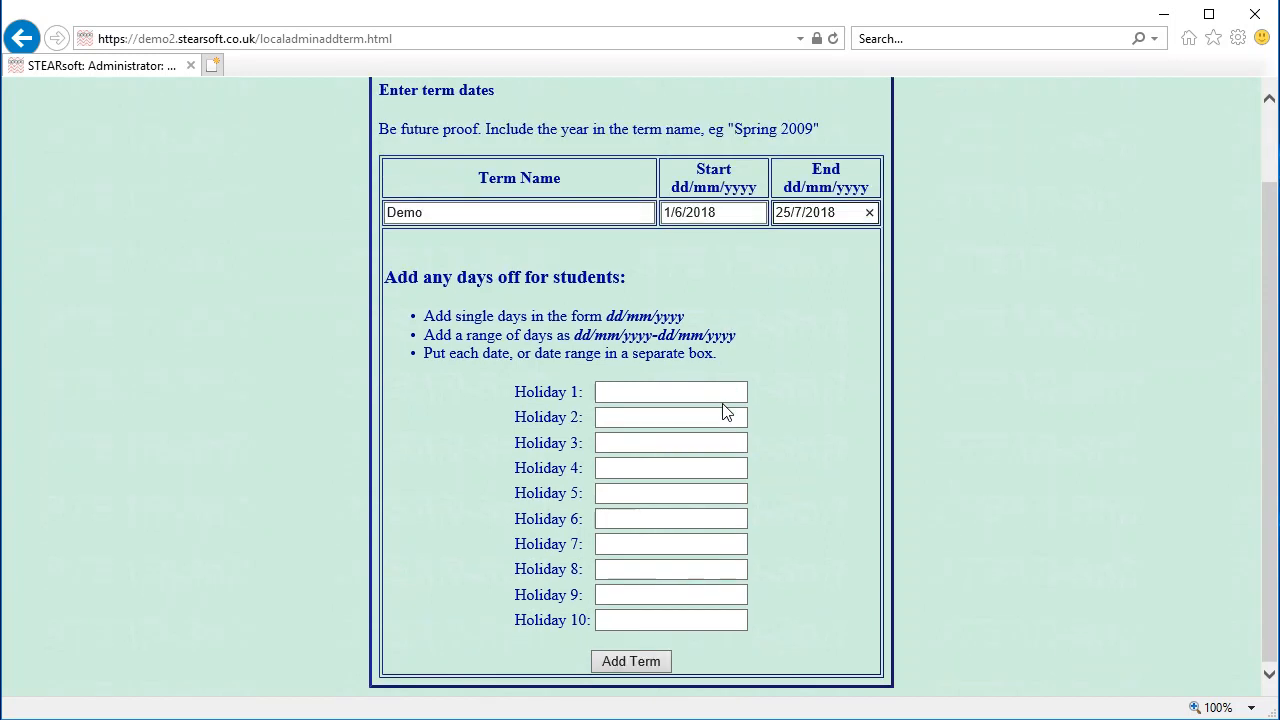
left_click(666, 391)
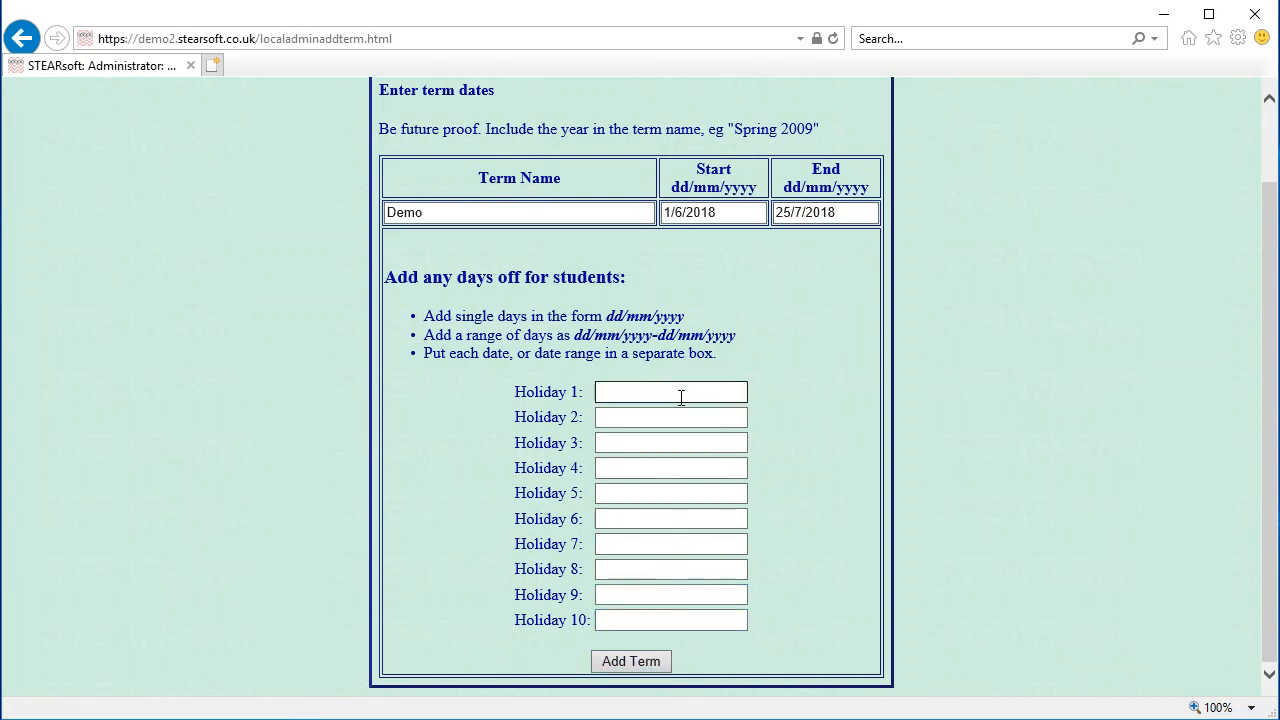
type("2/7/2018")
left_click_drag(574, 336, 735, 347)
left_click(735, 347)
left_click(632, 664)
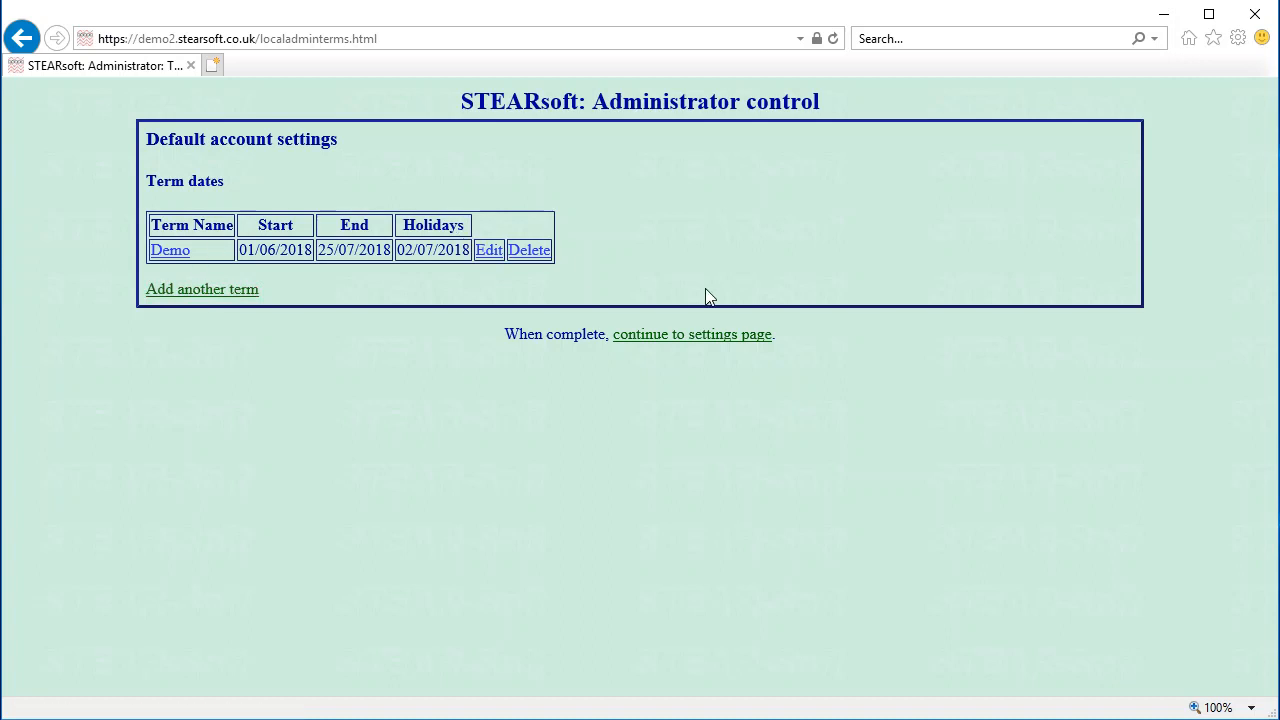
left_click(717, 336)
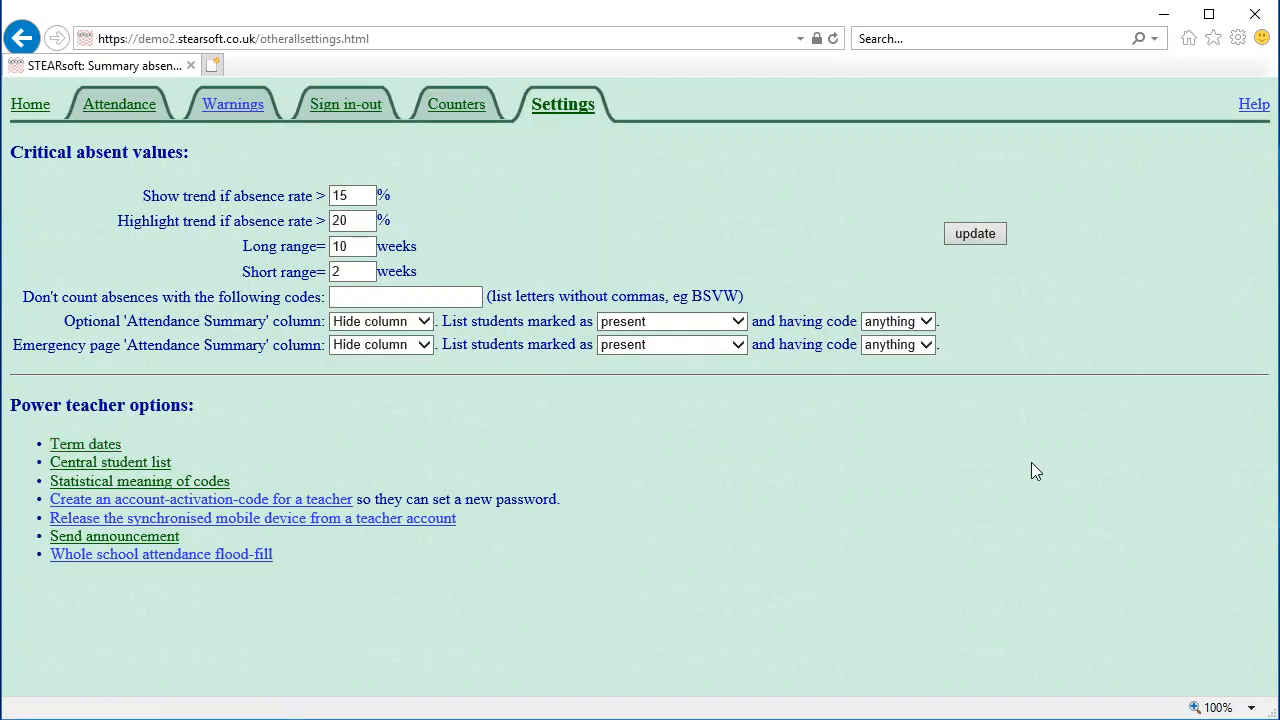
Create blank am and pm registers for 9F using 'for all dates', starting 01/06/2018
left_click(30, 104)
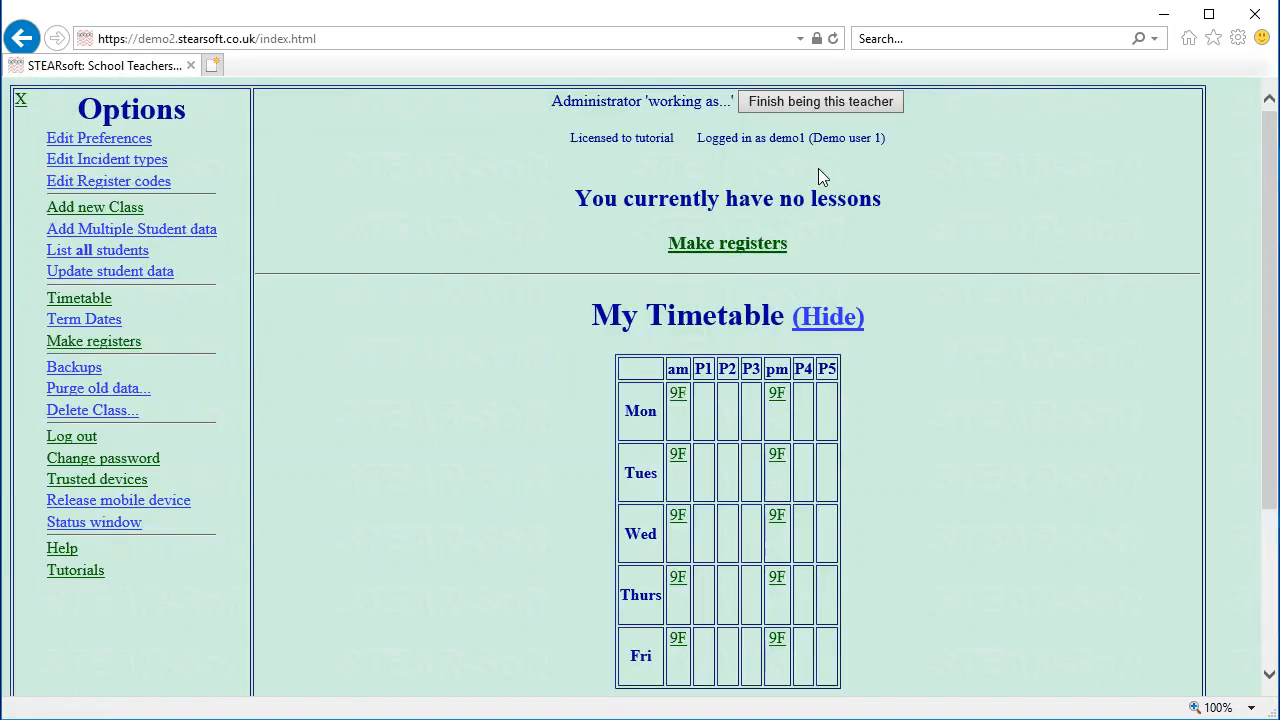
left_click(701, 245)
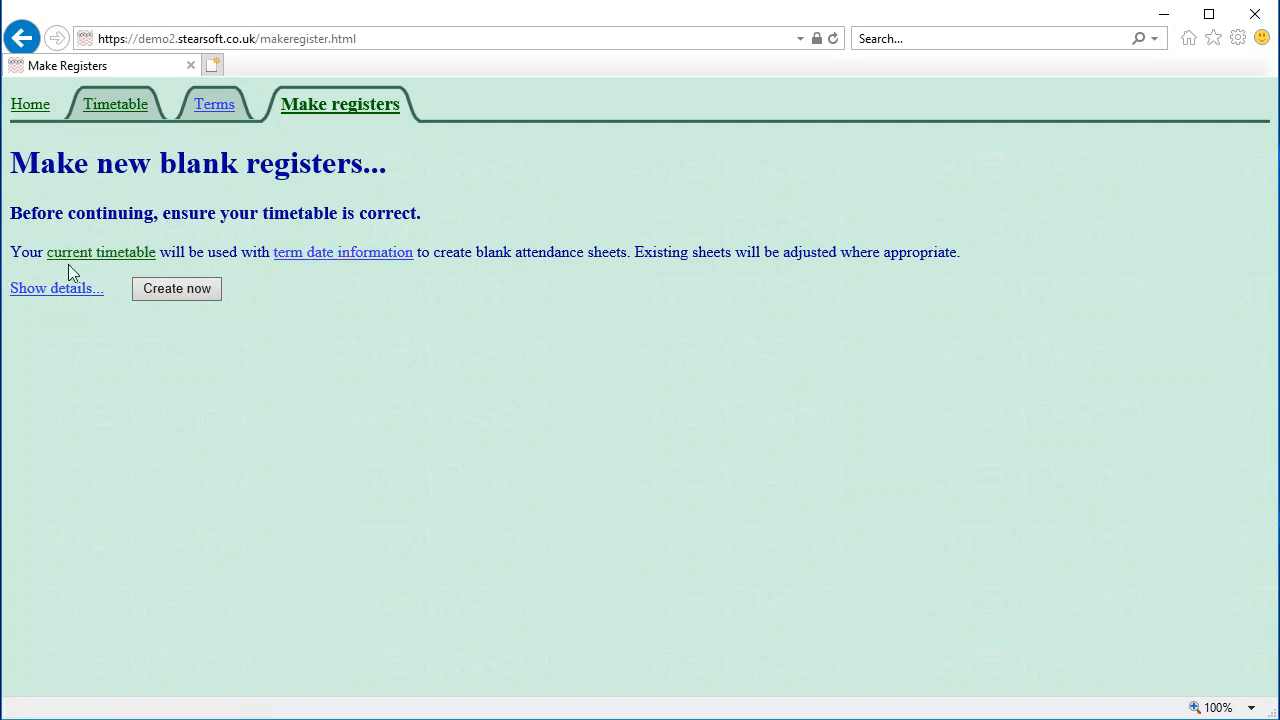
left_click(46, 291)
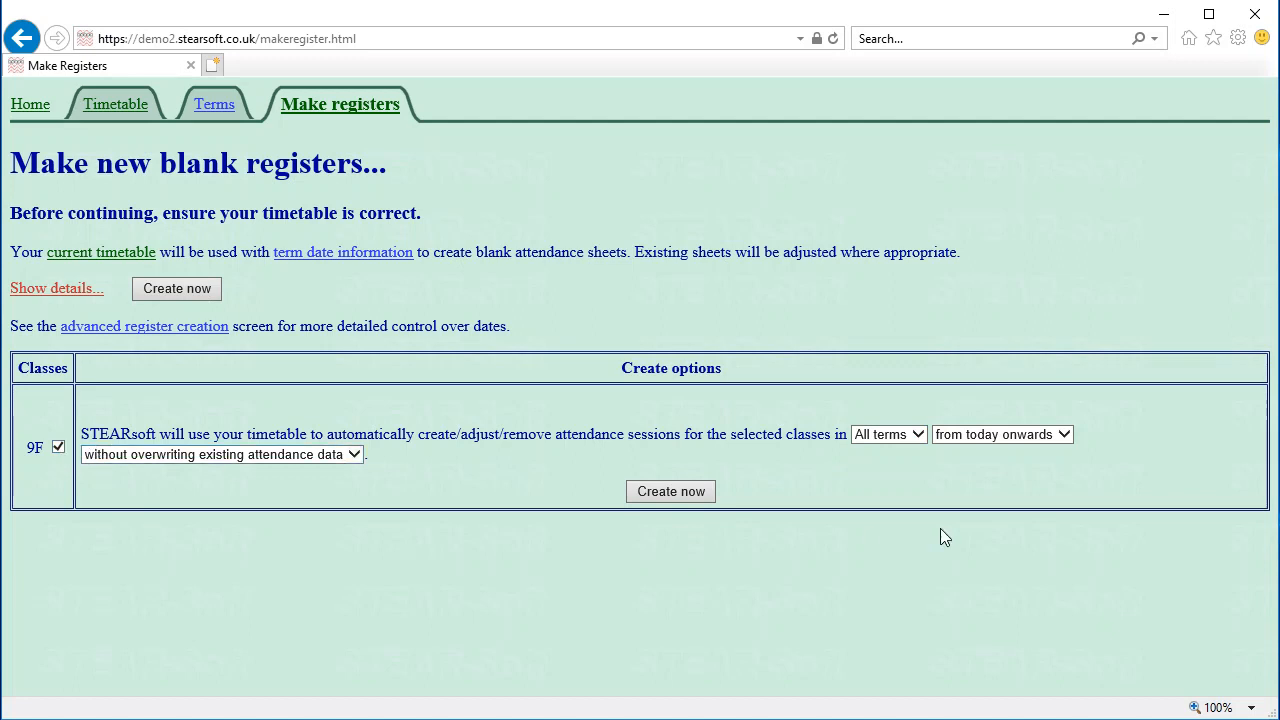
left_click(1008, 448)
left_click(996, 451)
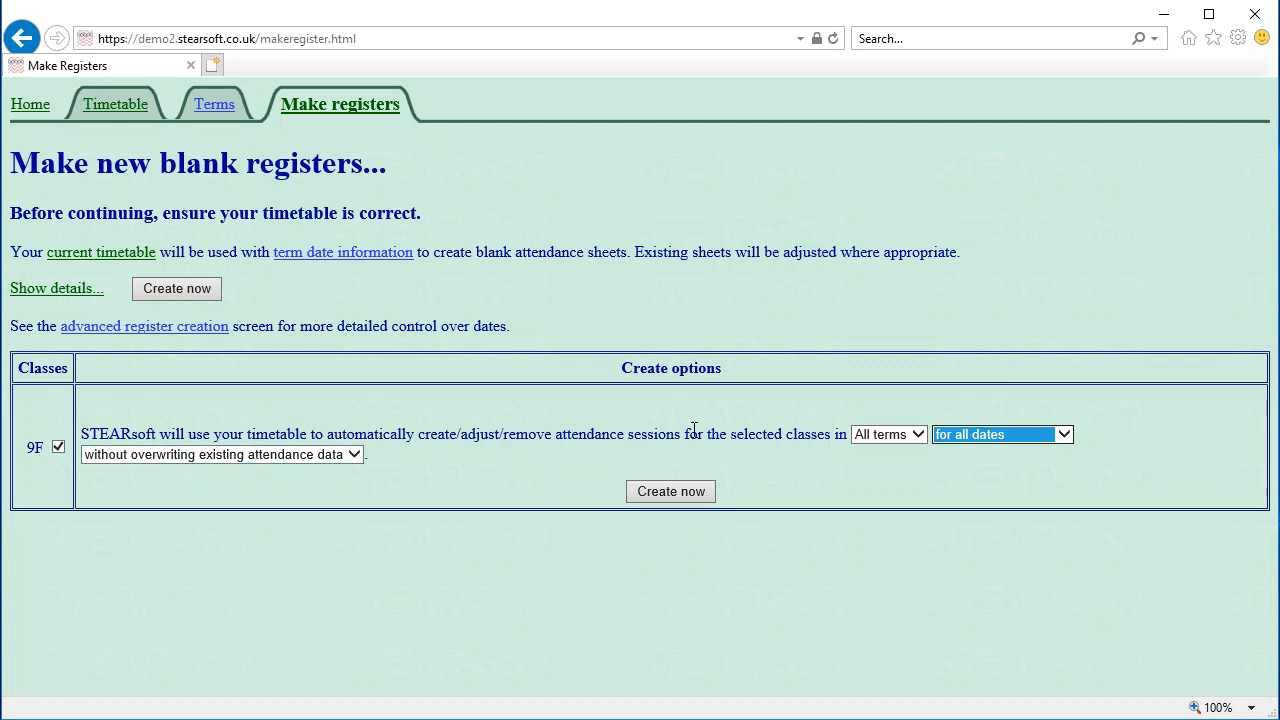
left_click(671, 491)
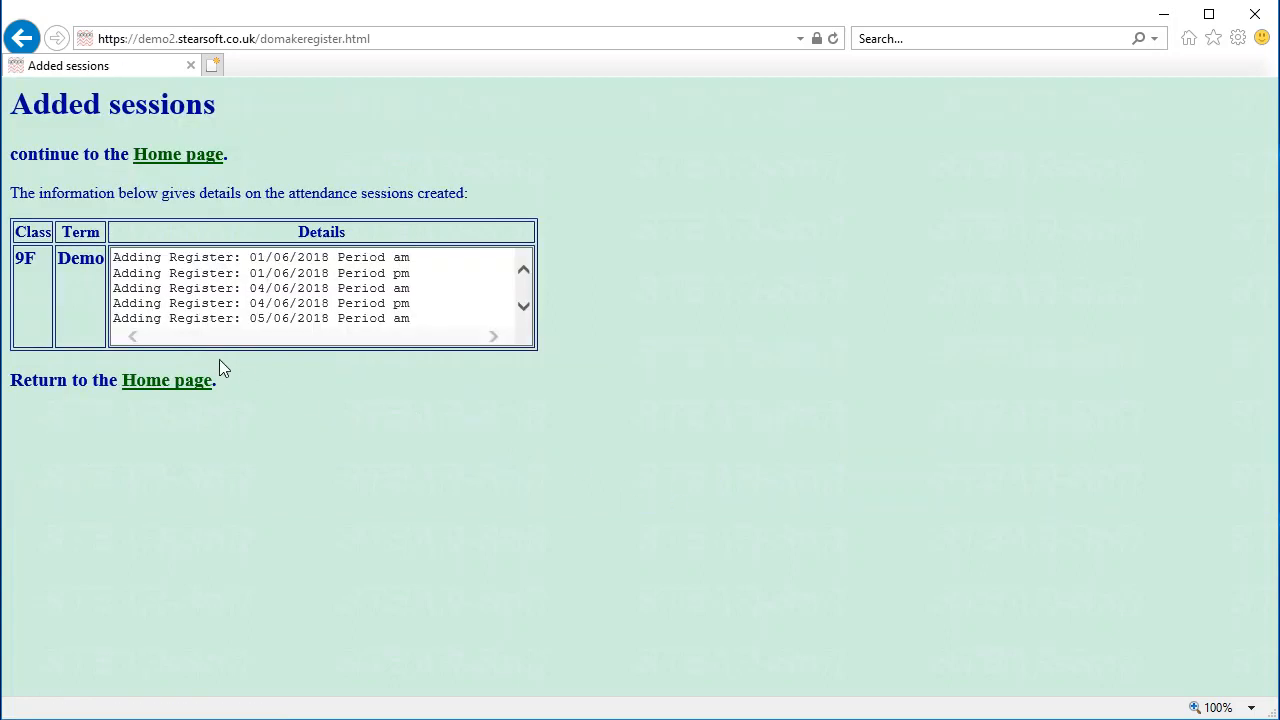
Leave the Added sessions list and open Class 9F's register from My Timetable on the home page
left_click_drag(170, 272, 423, 363)
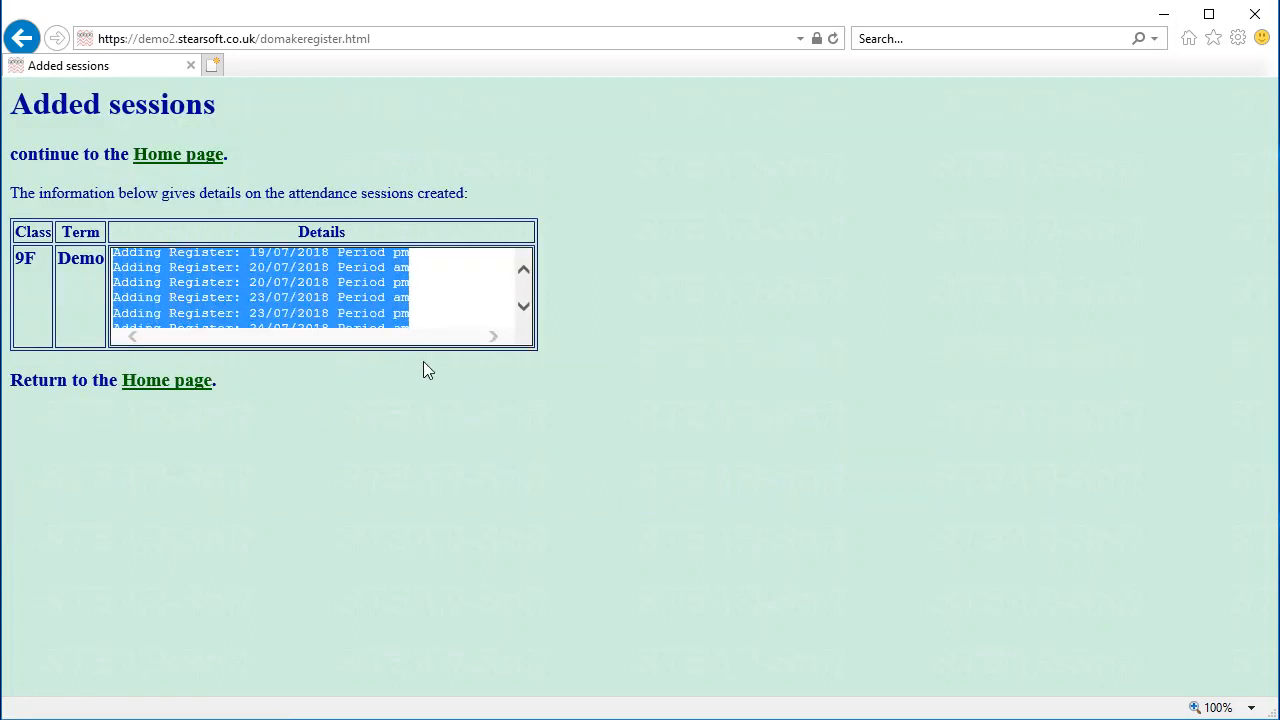
left_click(425, 302)
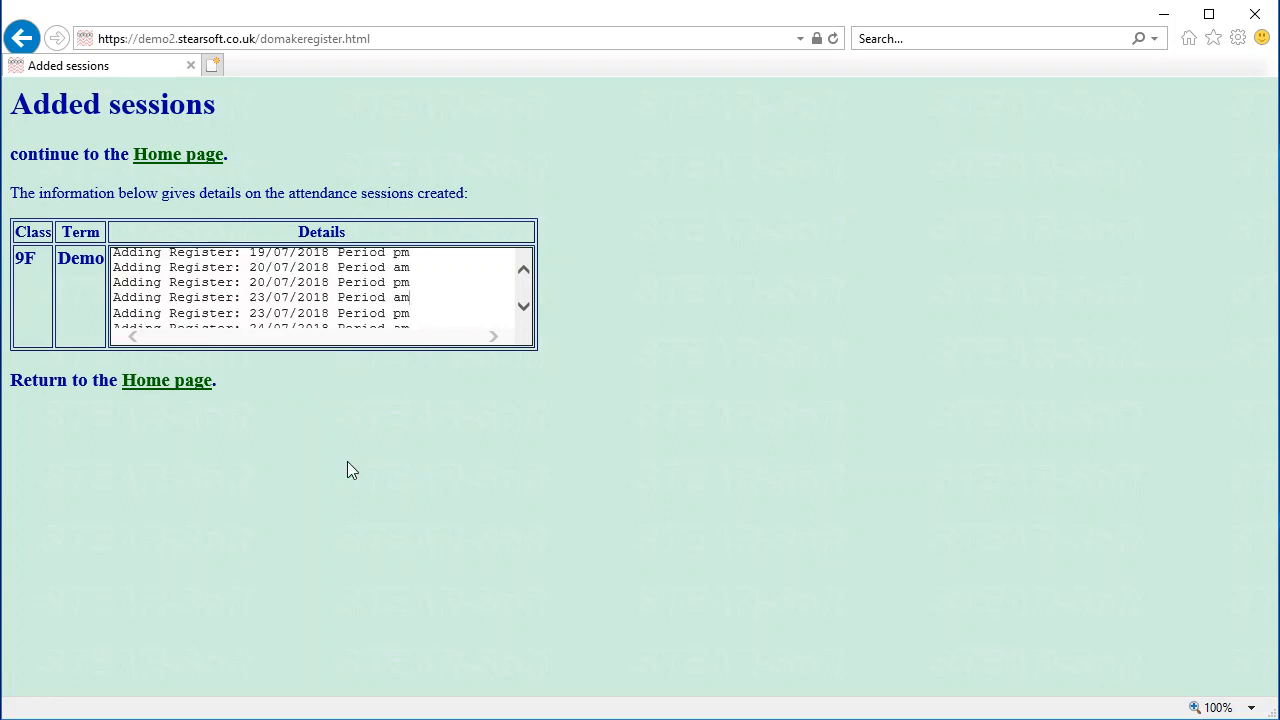
left_click(168, 158)
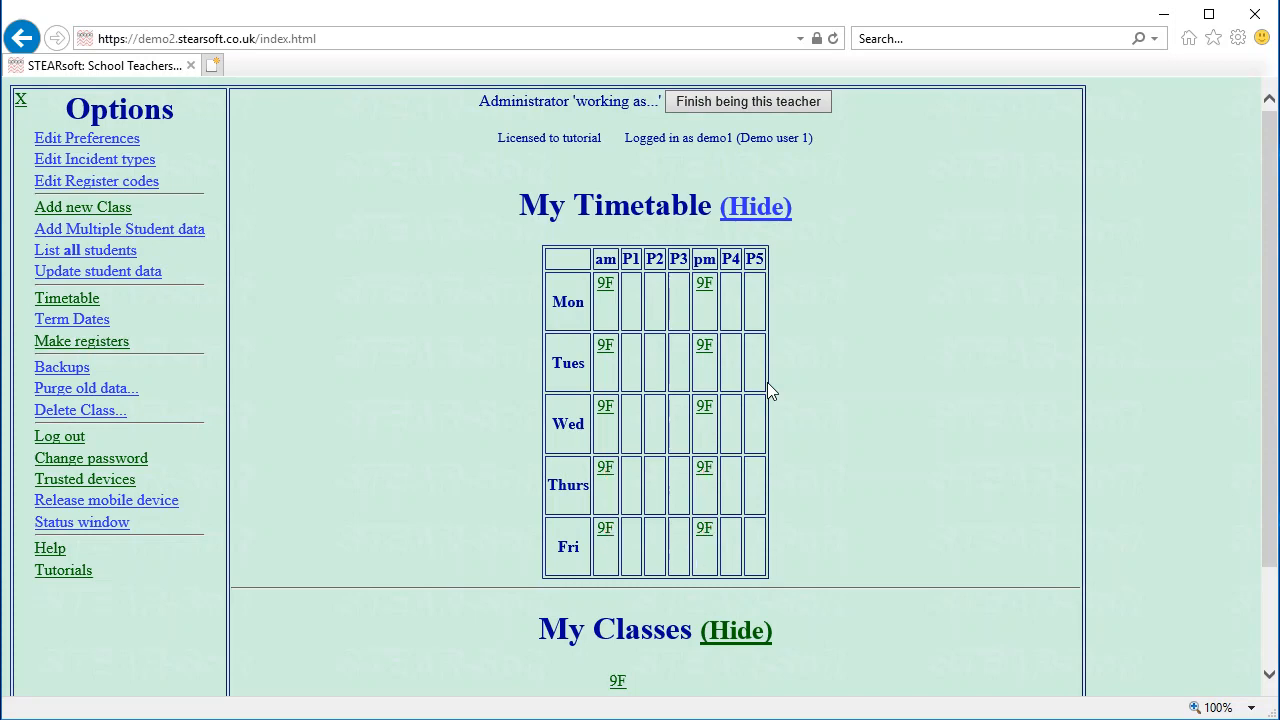
left_click(608, 482)
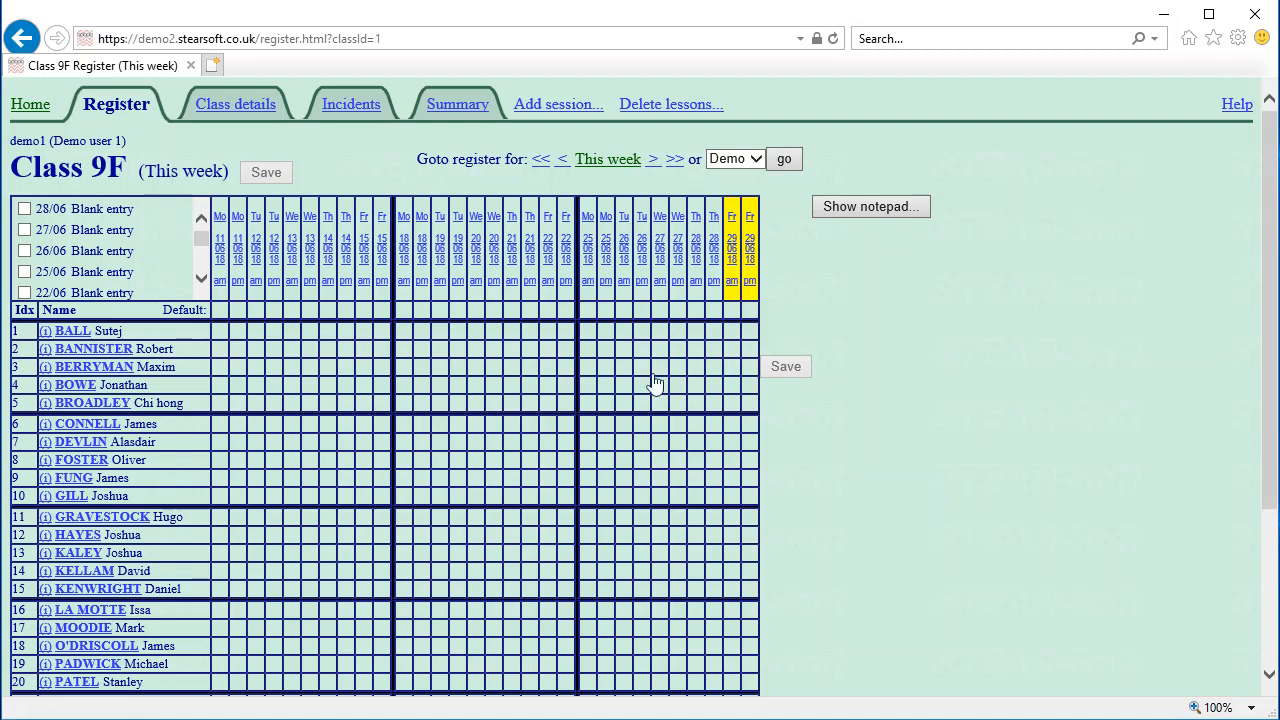
Mark rows 1–10 present for Friday 29 am, giving rows 5 and 8 a circle
left_click(732, 332)
left_click(732, 350)
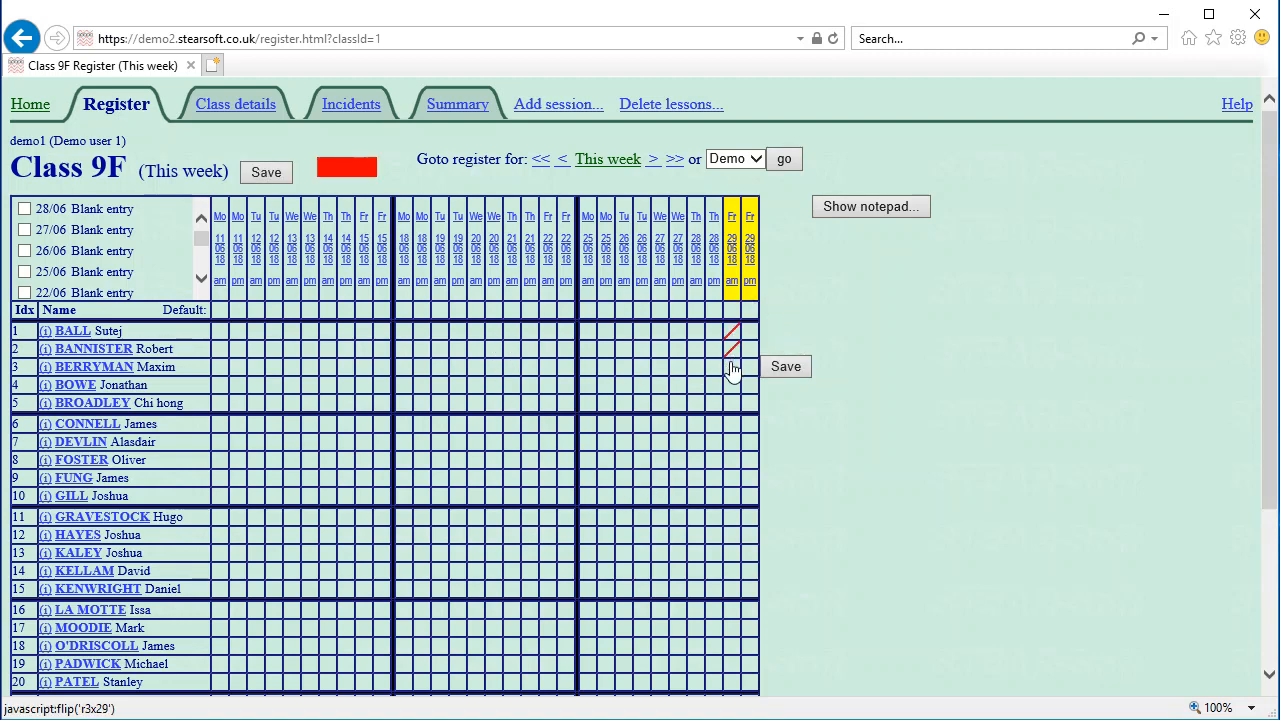
left_click(732, 367)
left_click(733, 404)
left_click(733, 424)
left_click(734, 442)
left_click(733, 462)
left_click(733, 478)
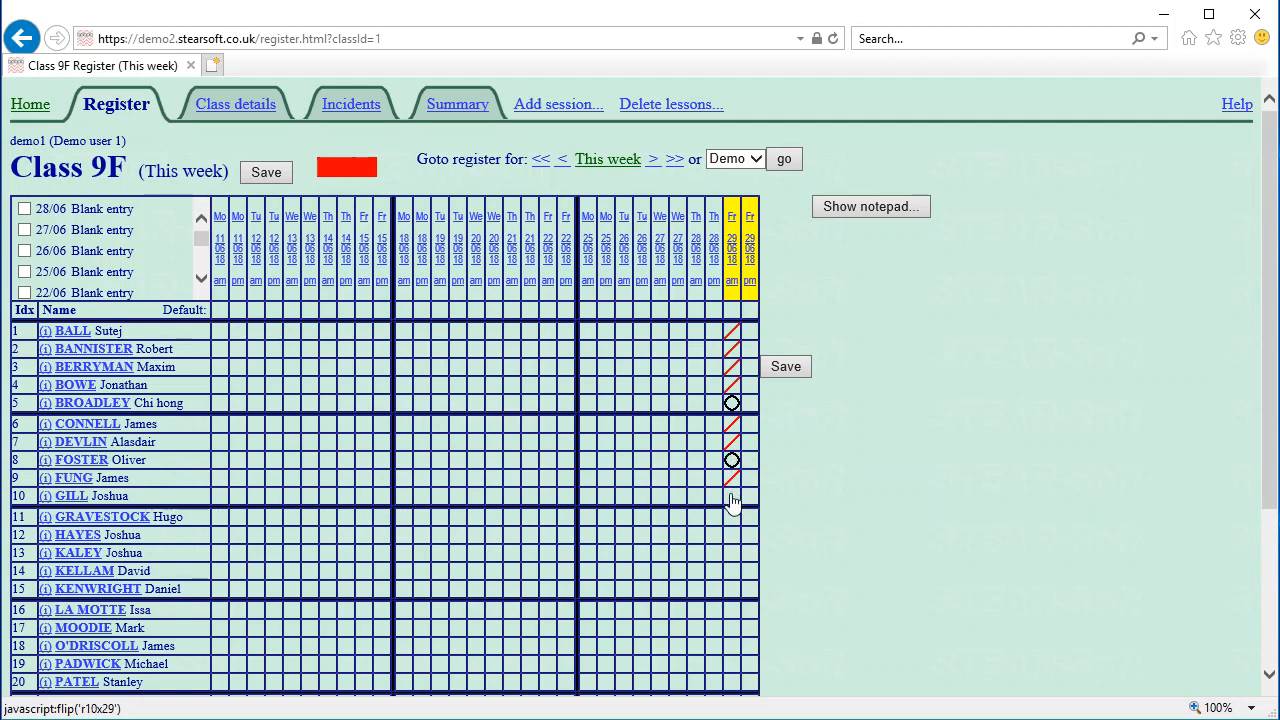
left_click(733, 496)
Cycle row 5's Friday 29 am mark to the small circle and mark row 12
left_click(732, 404)
left_click(733, 403)
left_click(735, 402)
left_click(736, 535)
Fill the remaining Friday 29 am cells with slashes using the column's Default cell
left_click(733, 313)
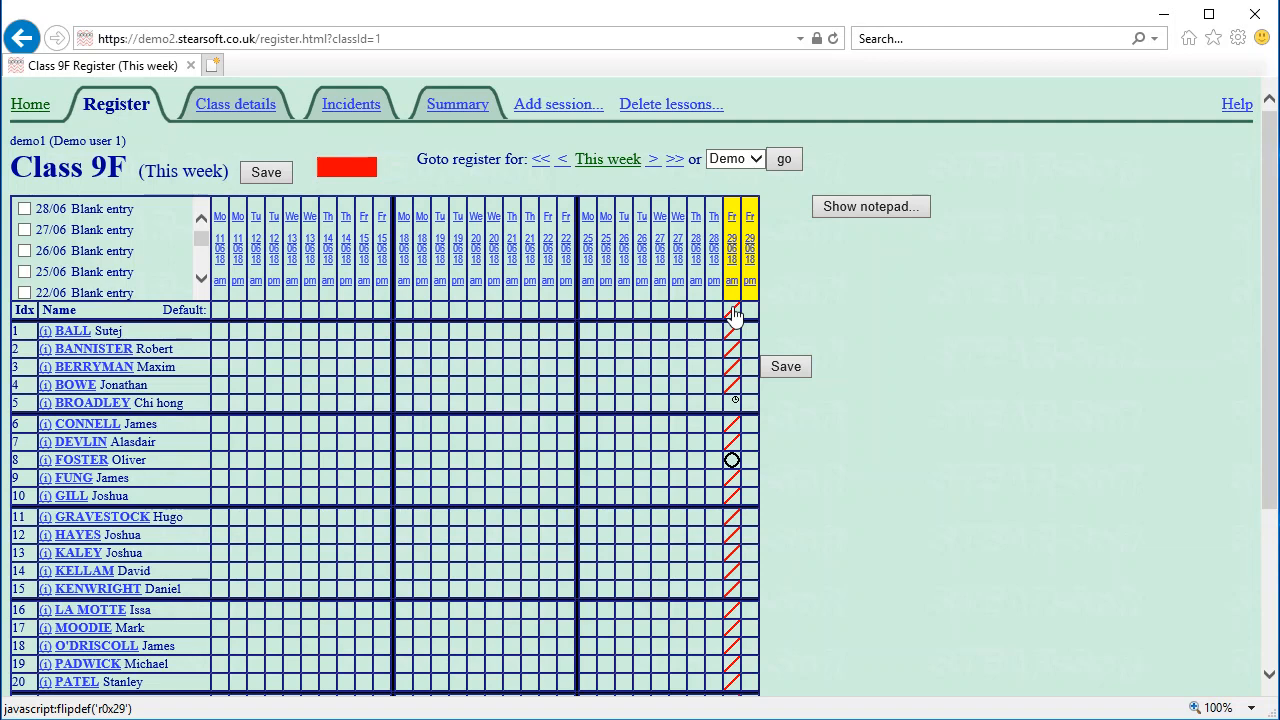
left_click(733, 313)
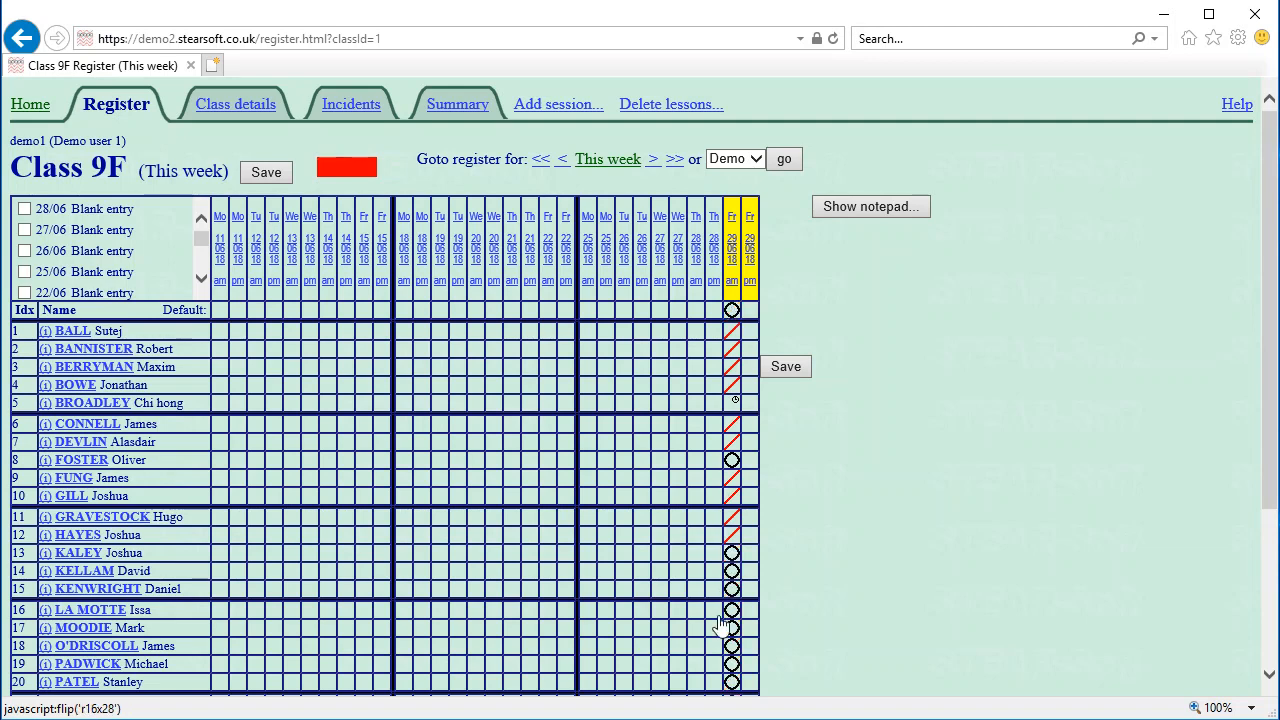
left_click(733, 313)
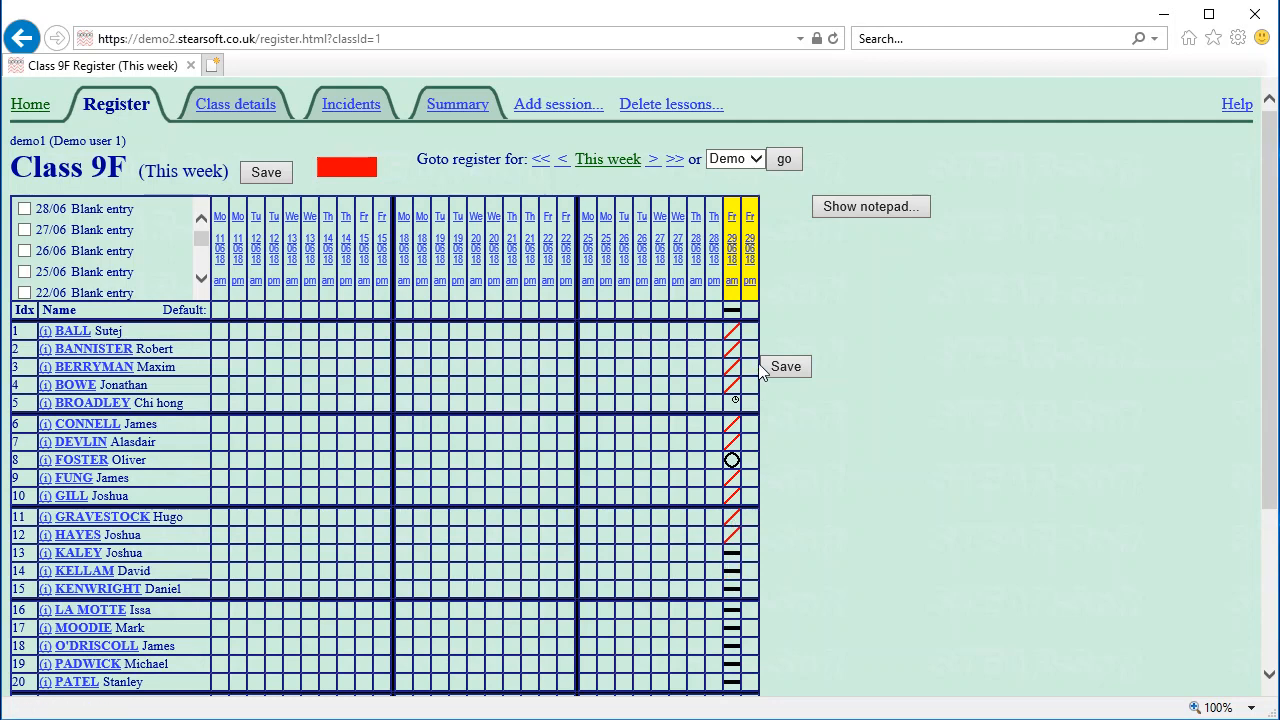
left_click(733, 313)
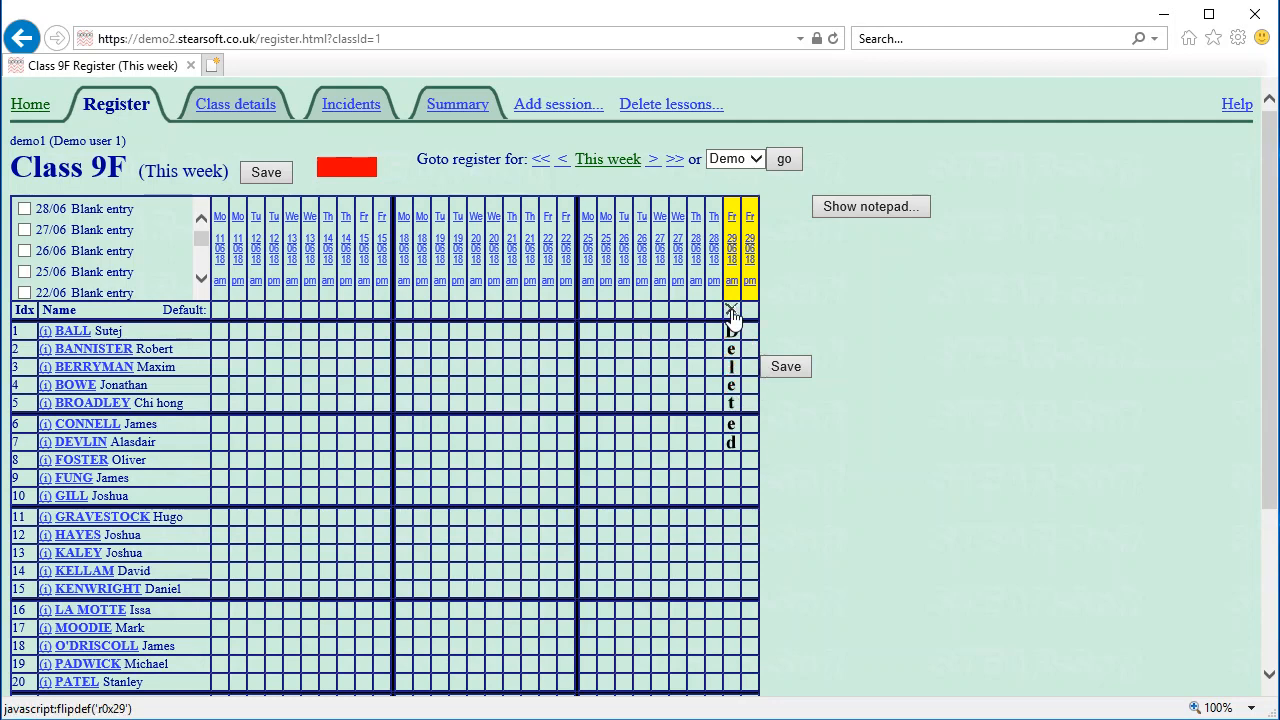
left_click(733, 313)
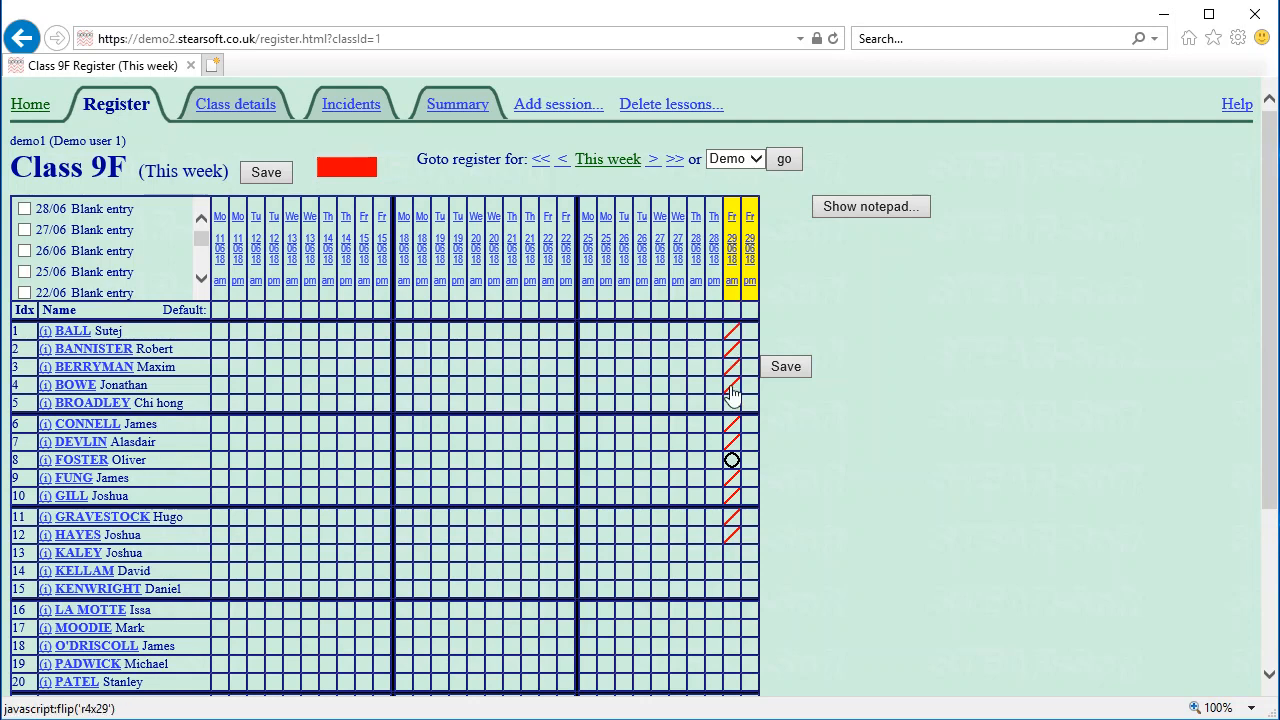
left_click(732, 313)
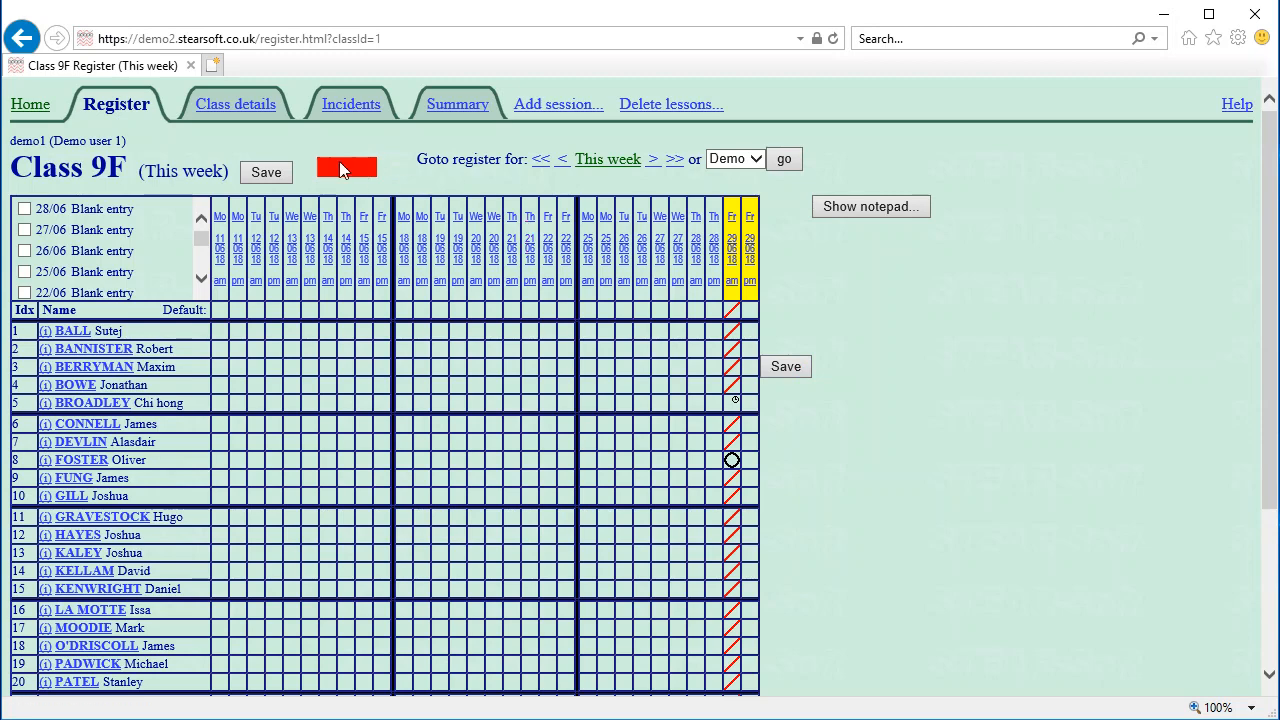
Save the marked 9F register
scroll(622, 450, "down", 3)
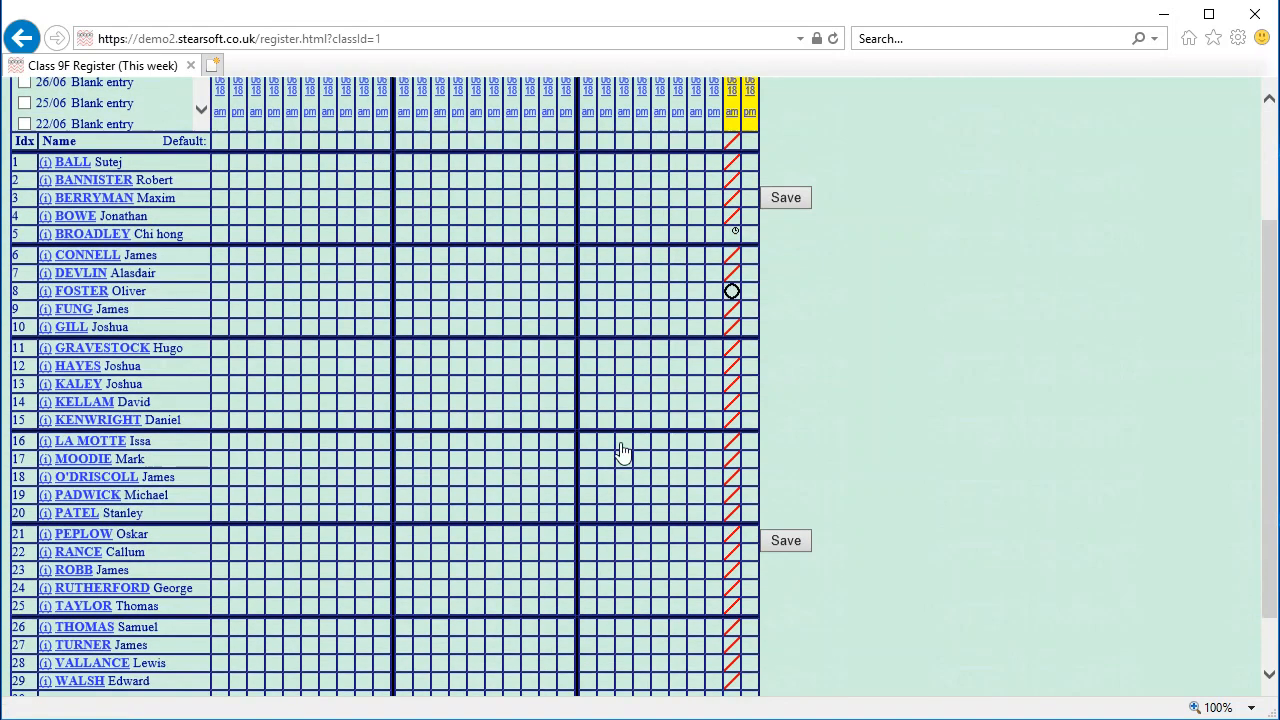
scroll(150, 661, "down", 2)
scroll(603, 423, "up", 5)
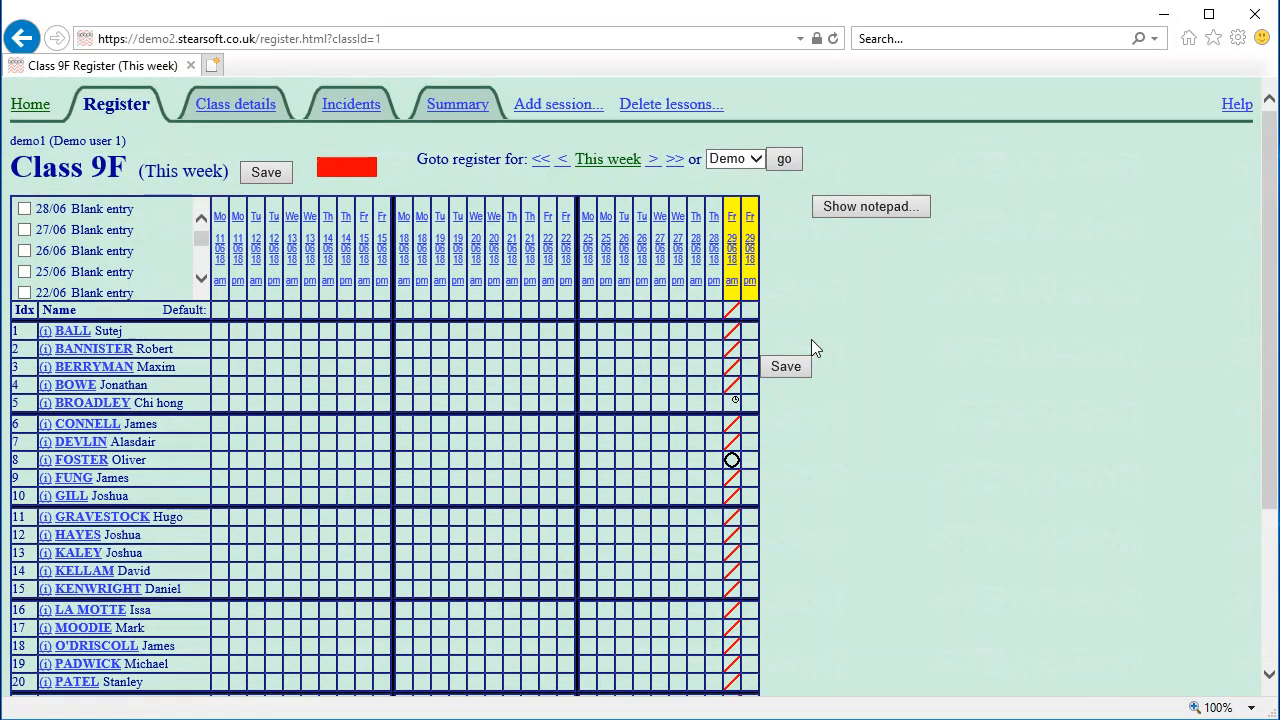
left_click(789, 367)
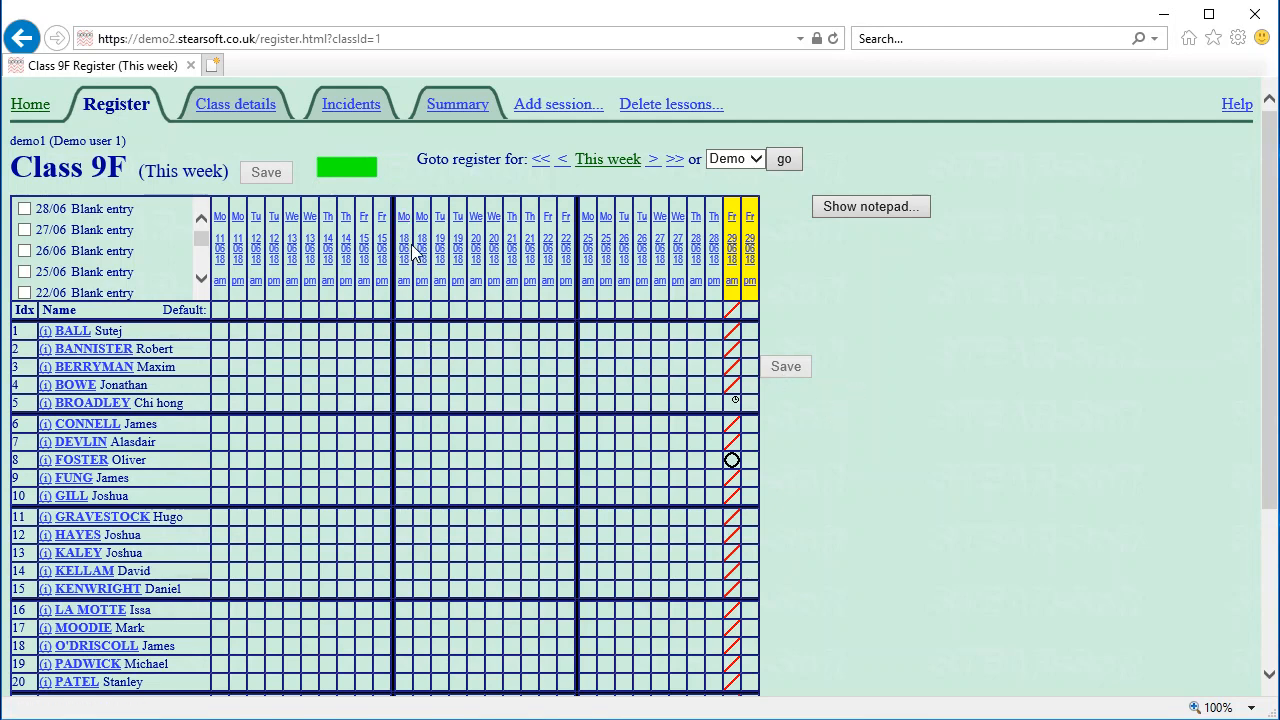
Reopen the Class 9F register from the timetable and start marking the Friday 29 pm session
left_click(30, 106)
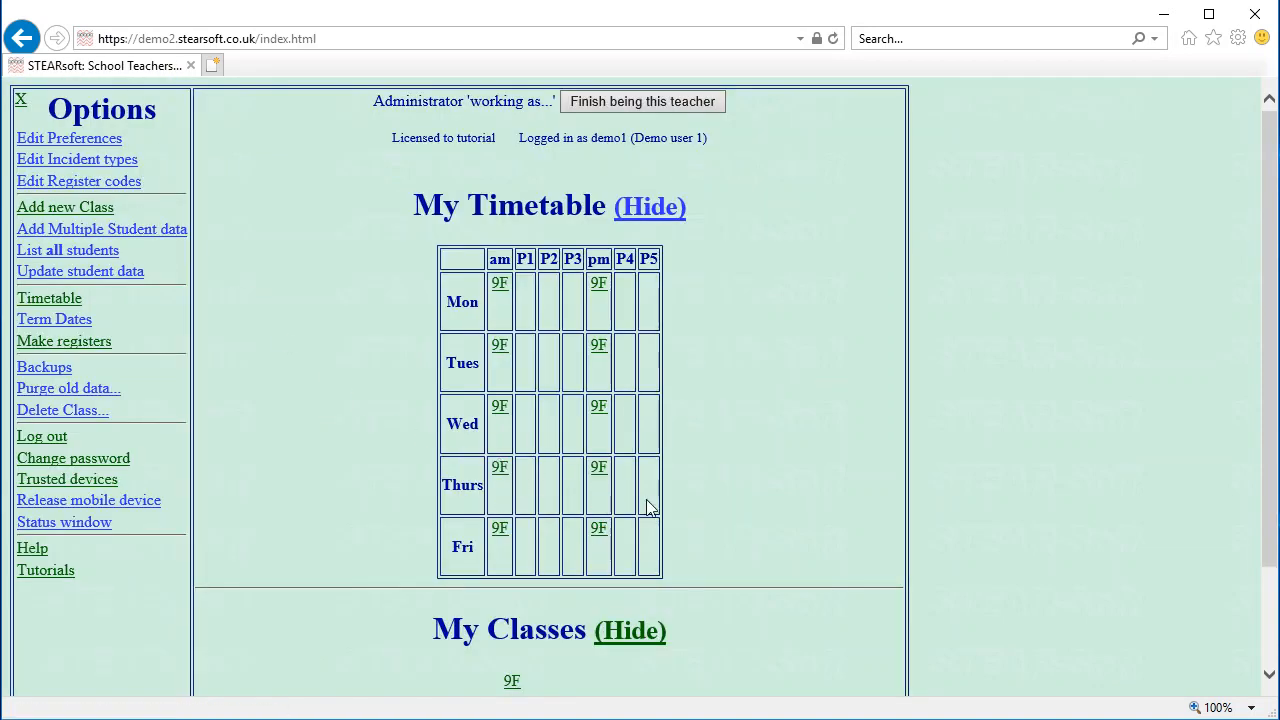
left_click(498, 410)
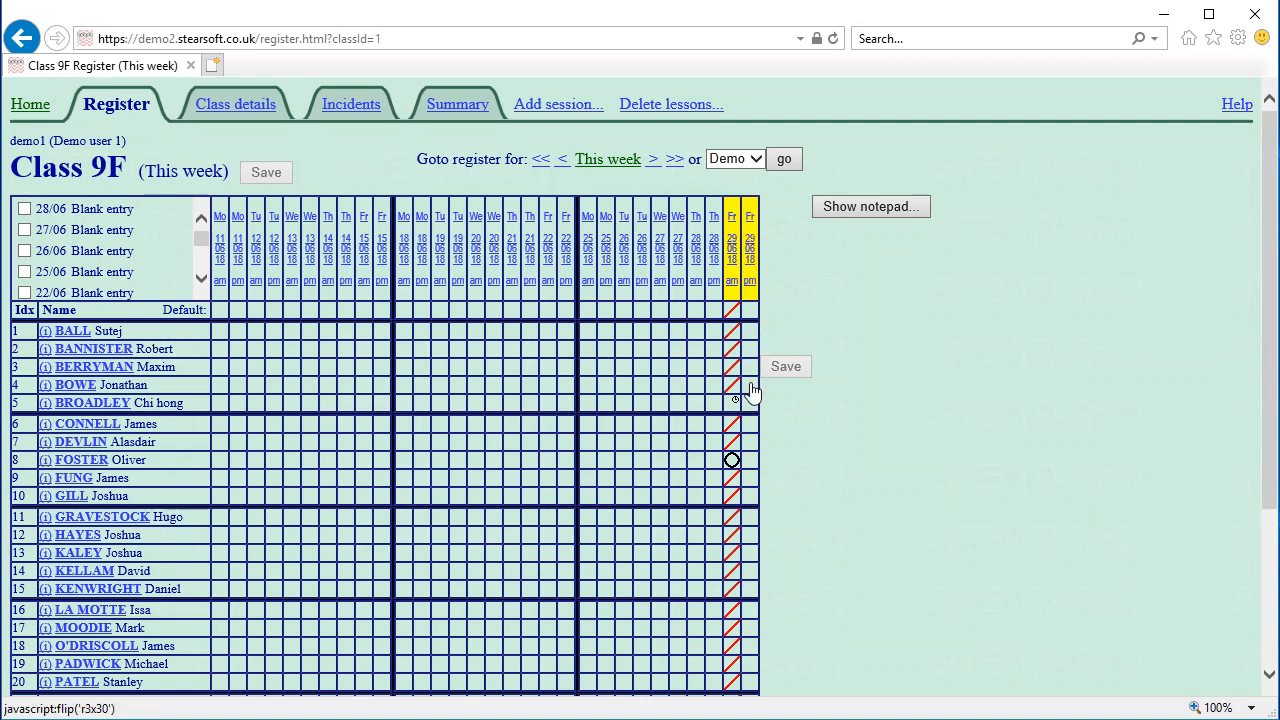
left_click(752, 258)
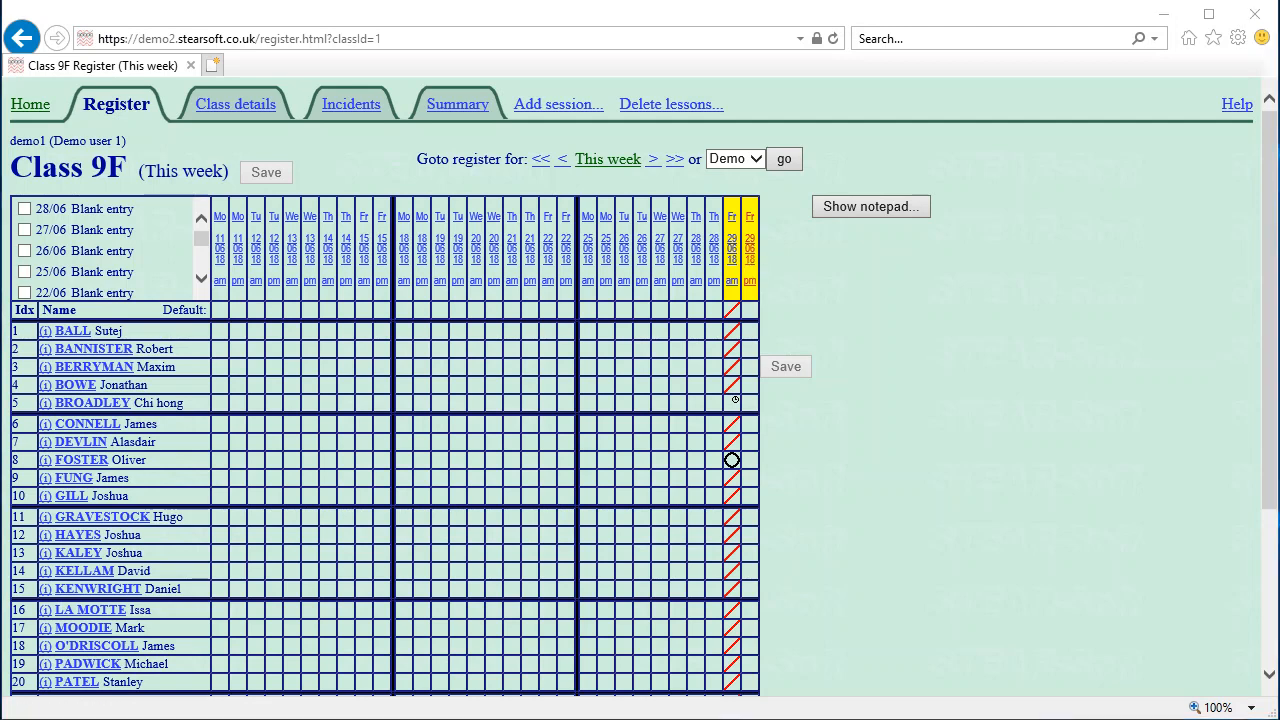
left_click_drag(35, 274, 375, 222)
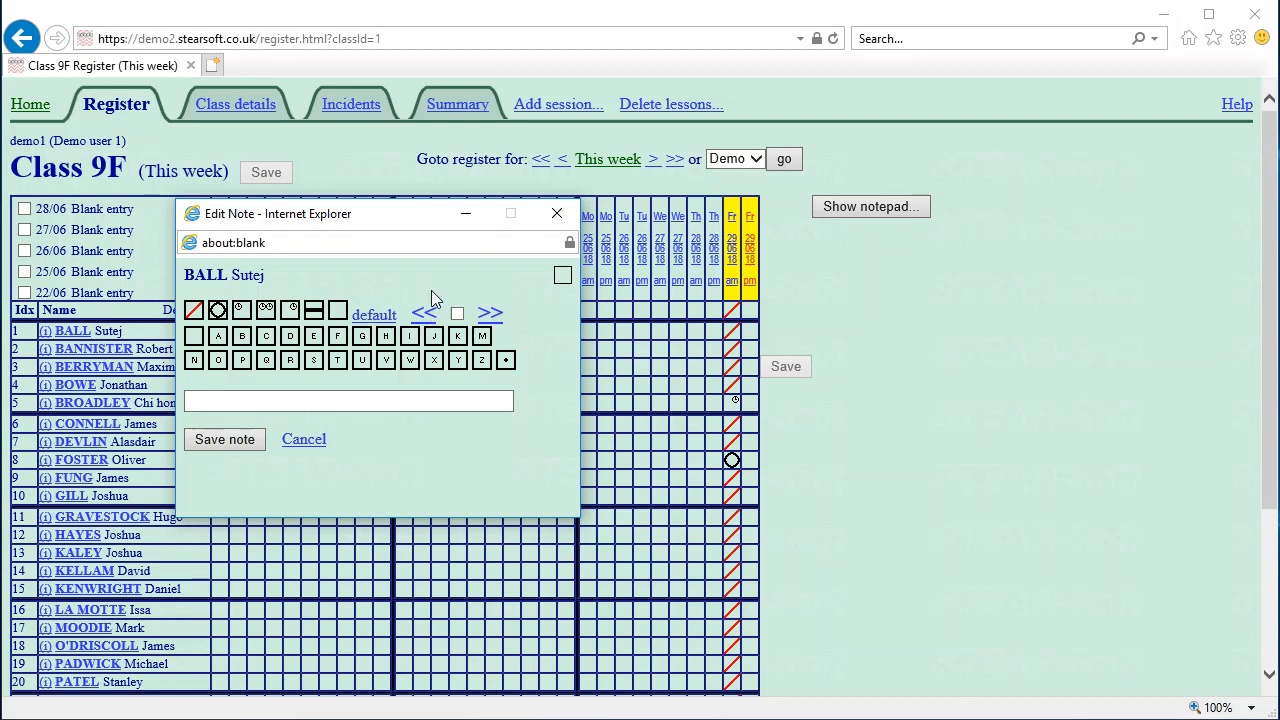
left_click_drag(381, 220, 1000, 278)
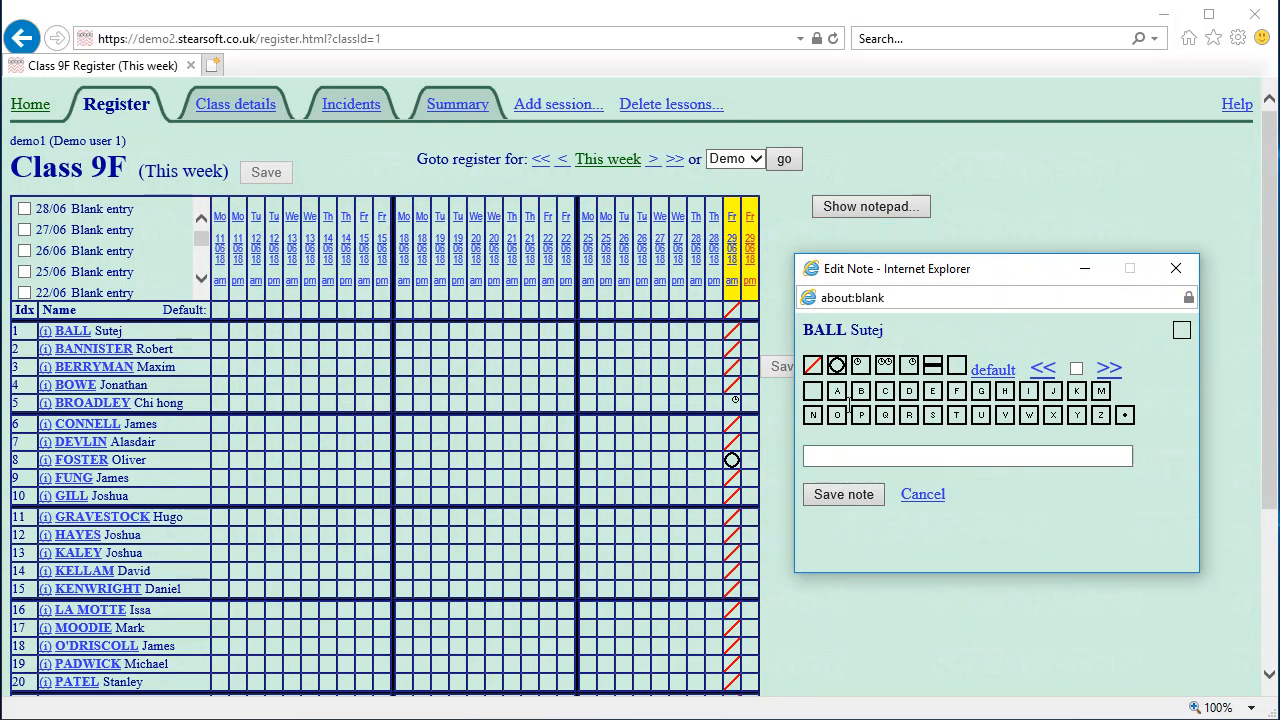
Turn on auto-advance and mark the first twelve students present (/), absent (O) or late (L)
left_click(1076, 369)
left_click(812, 368)
left_click(837, 367)
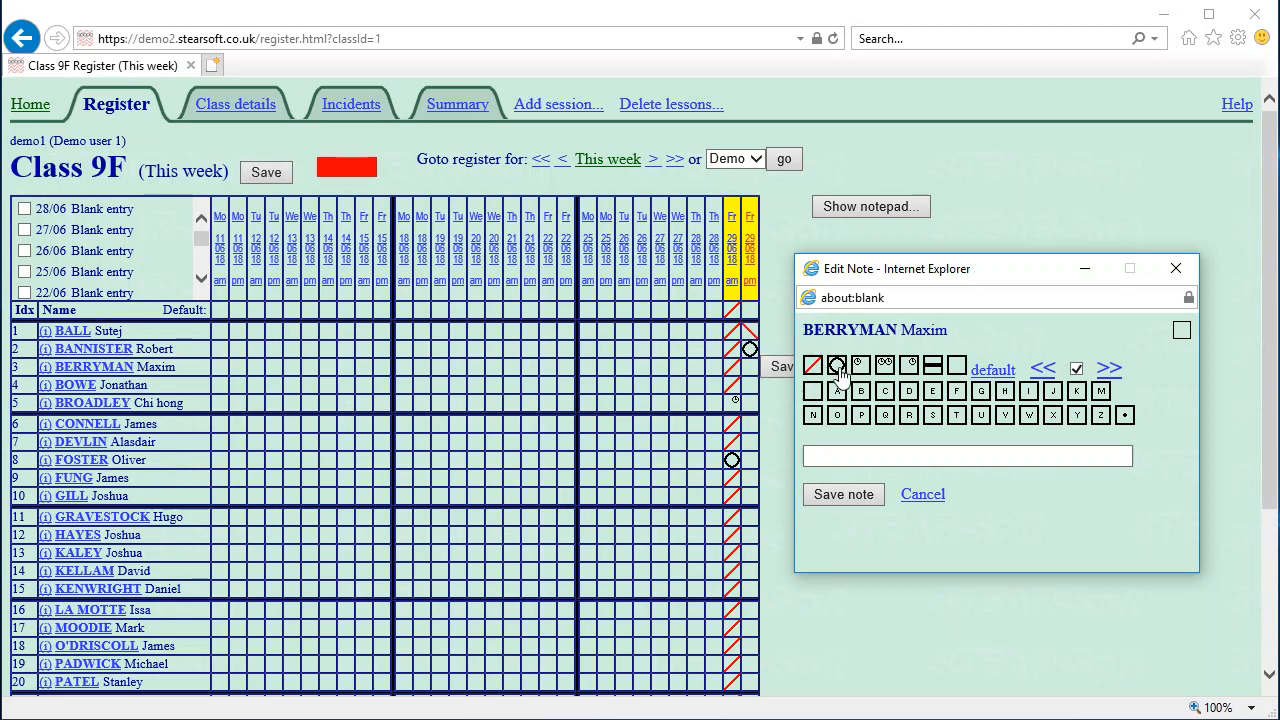
left_click(812, 368)
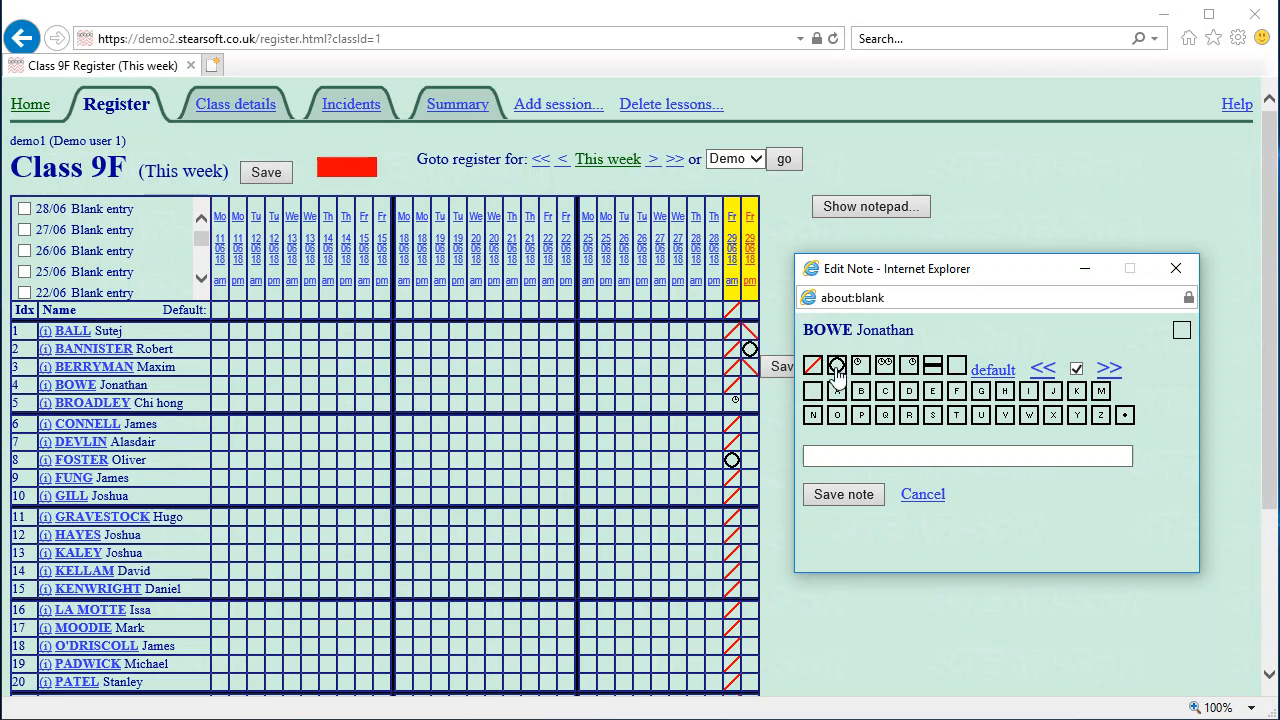
left_click(837, 367)
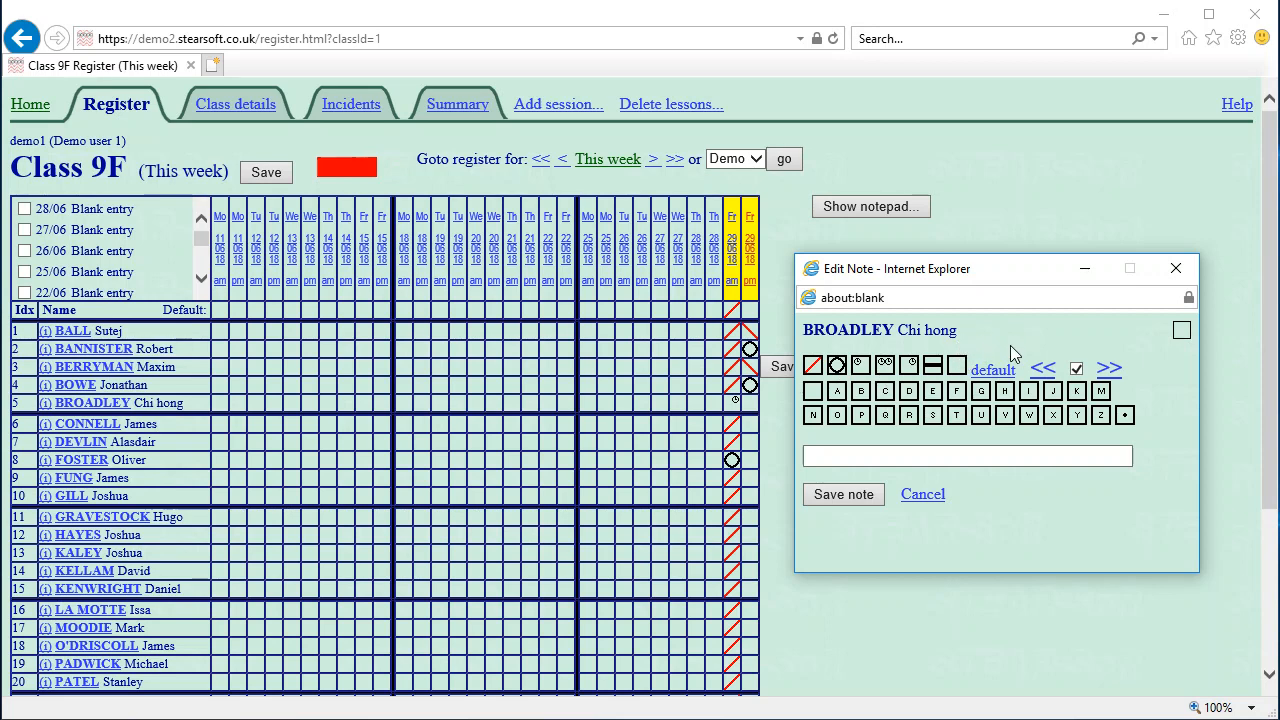
key("slash")
key("slash")
key("slash")
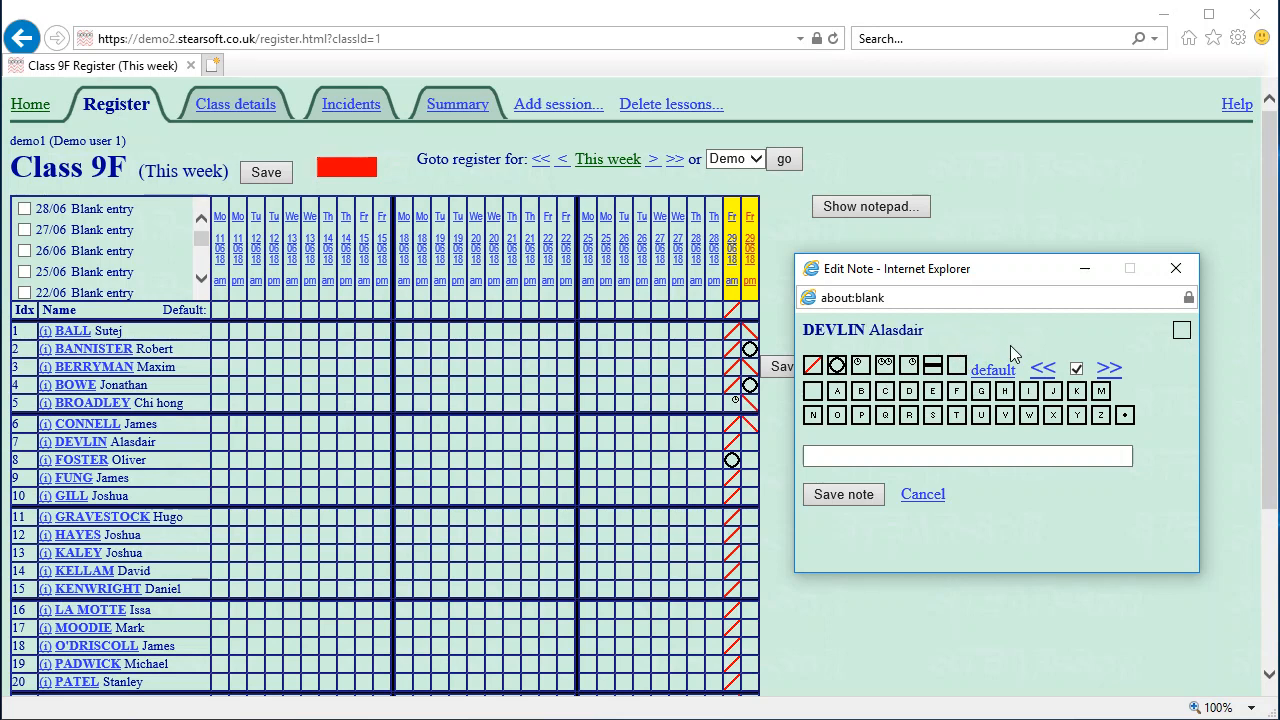
key("slash")
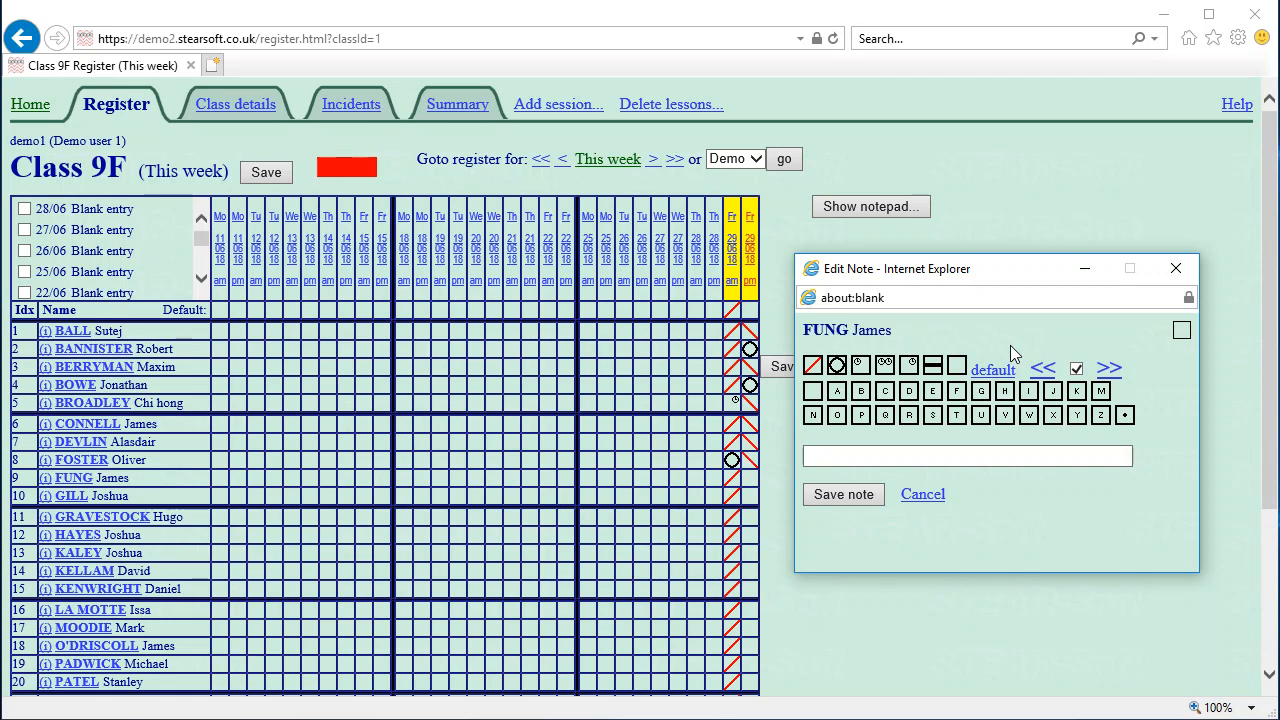
key("o")
key("o")
key("o")
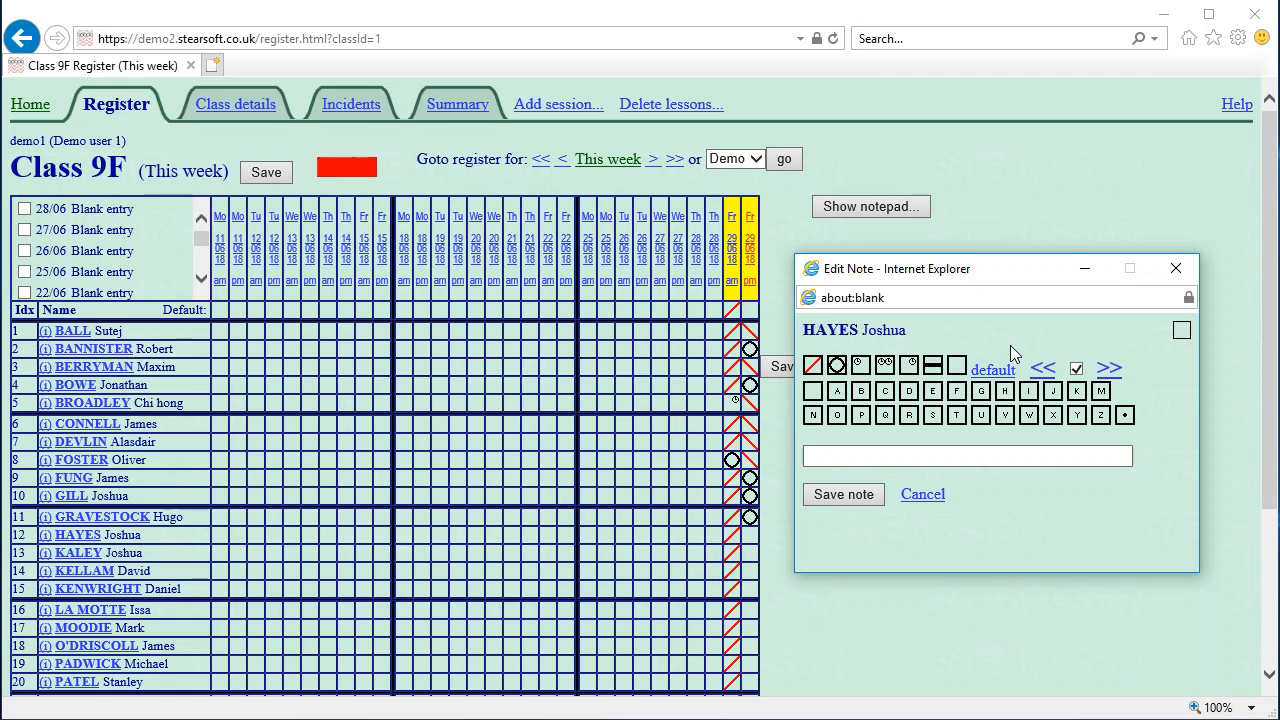
key("l")
Mark the remaining students present or absent for Friday pm and save the register
key("slash")
key("o")
key("slash")
key("slash")
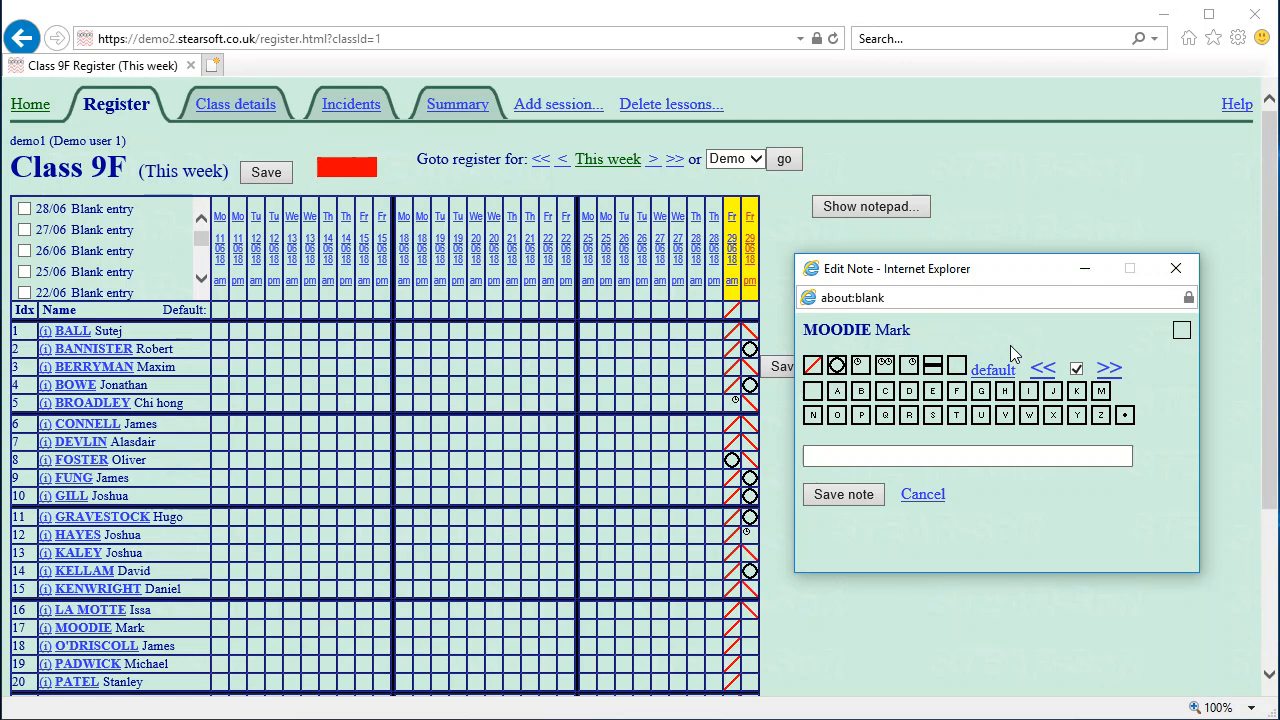
key("o")
key("slash")
key("slash")
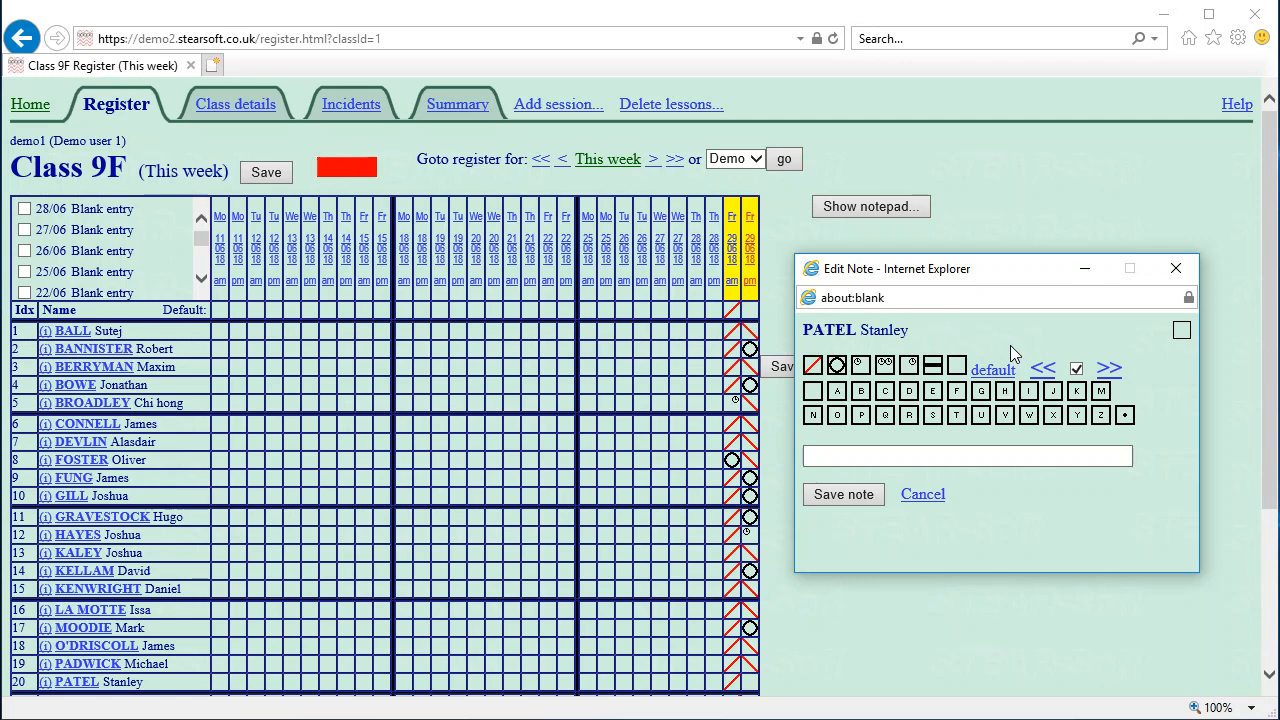
key("slash")
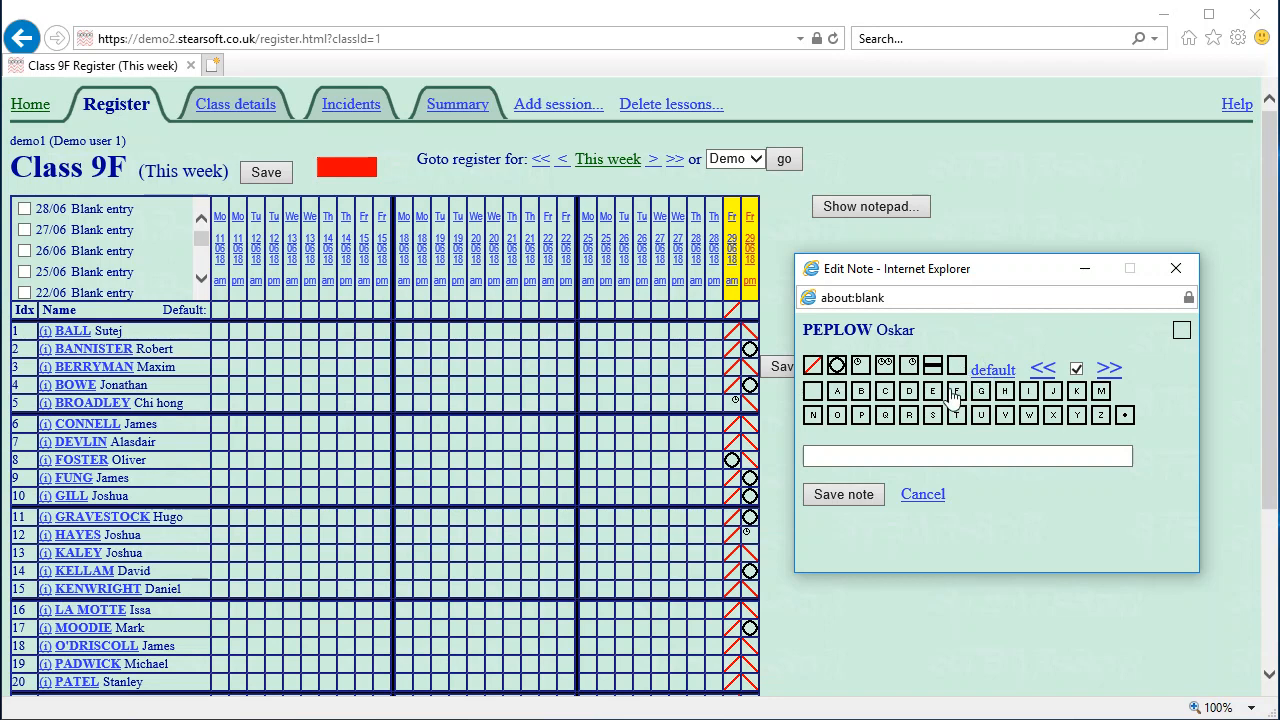
key("slash")
key("slash")
key("slash")
key("slash")
key("slash")
key("slash")
key("slash")
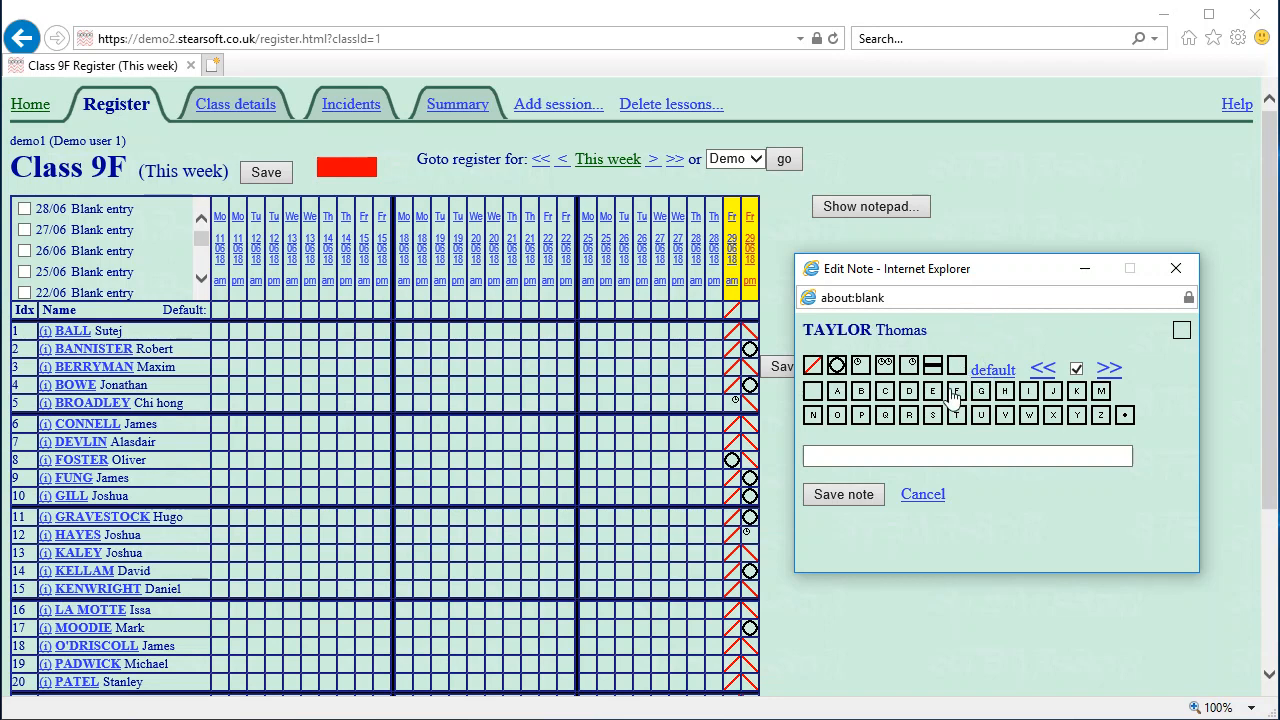
key("slash")
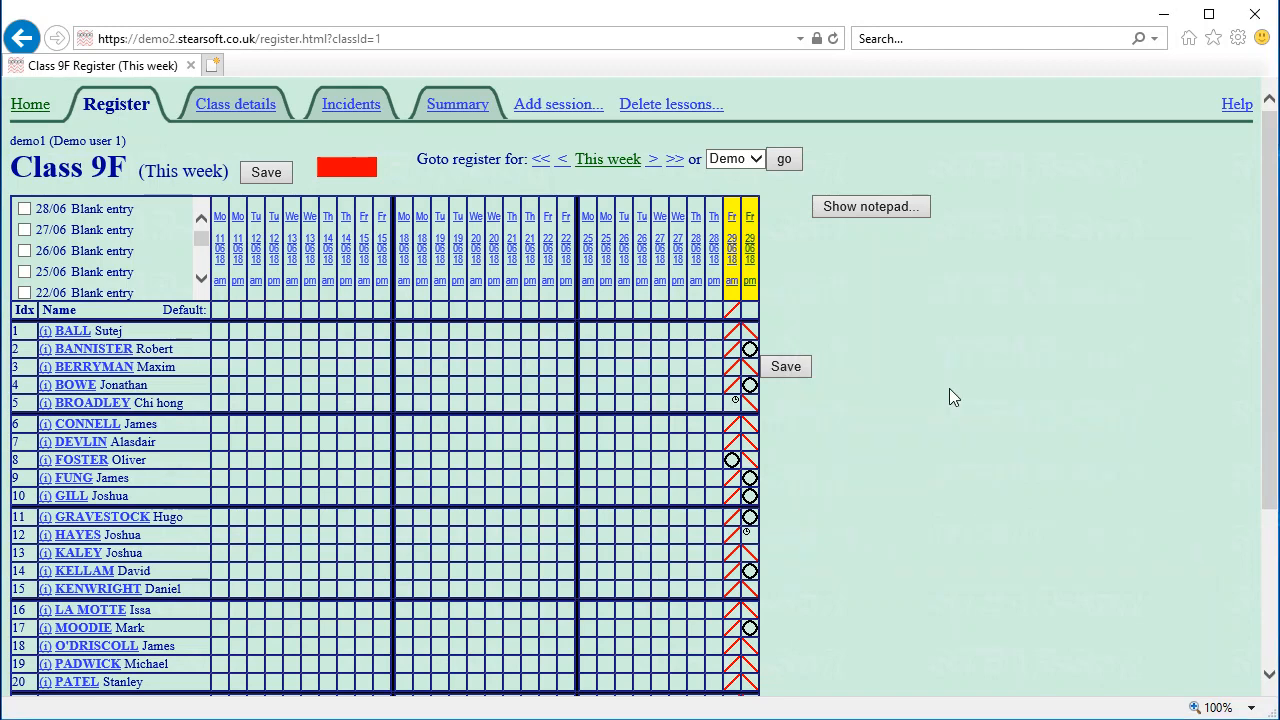
scroll(926, 428, "down", 5)
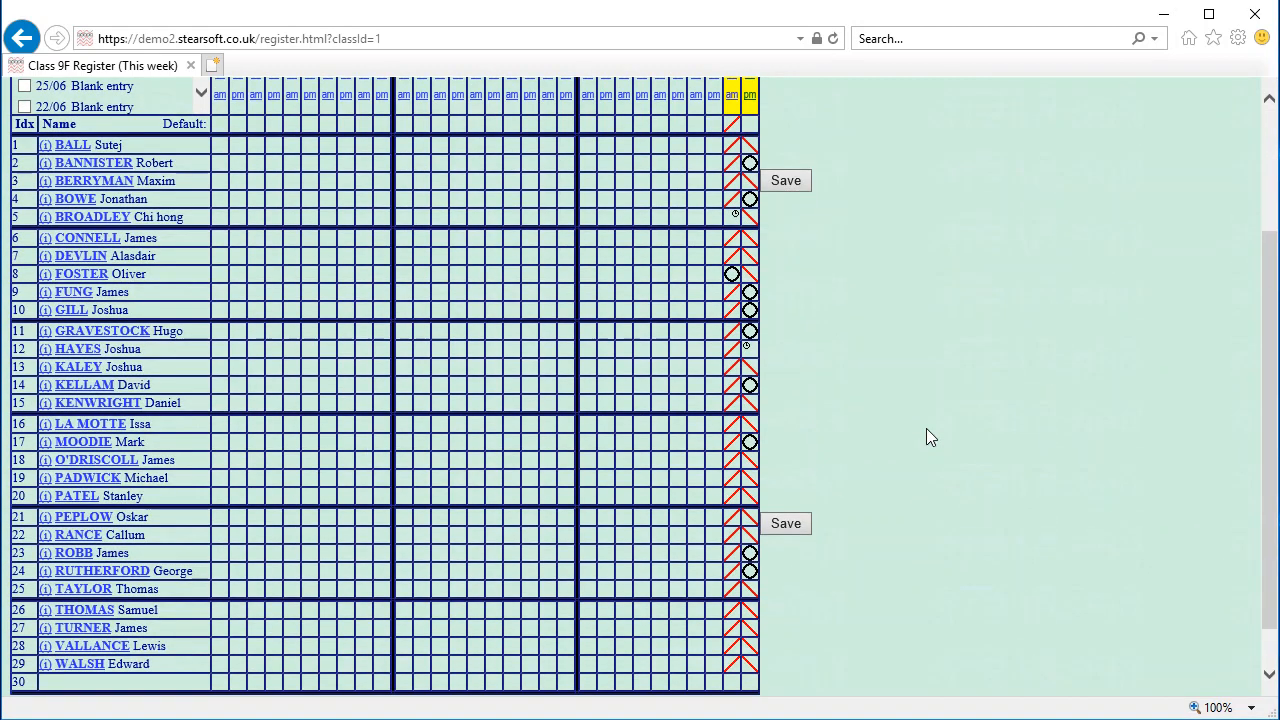
scroll(926, 428, "up", 5)
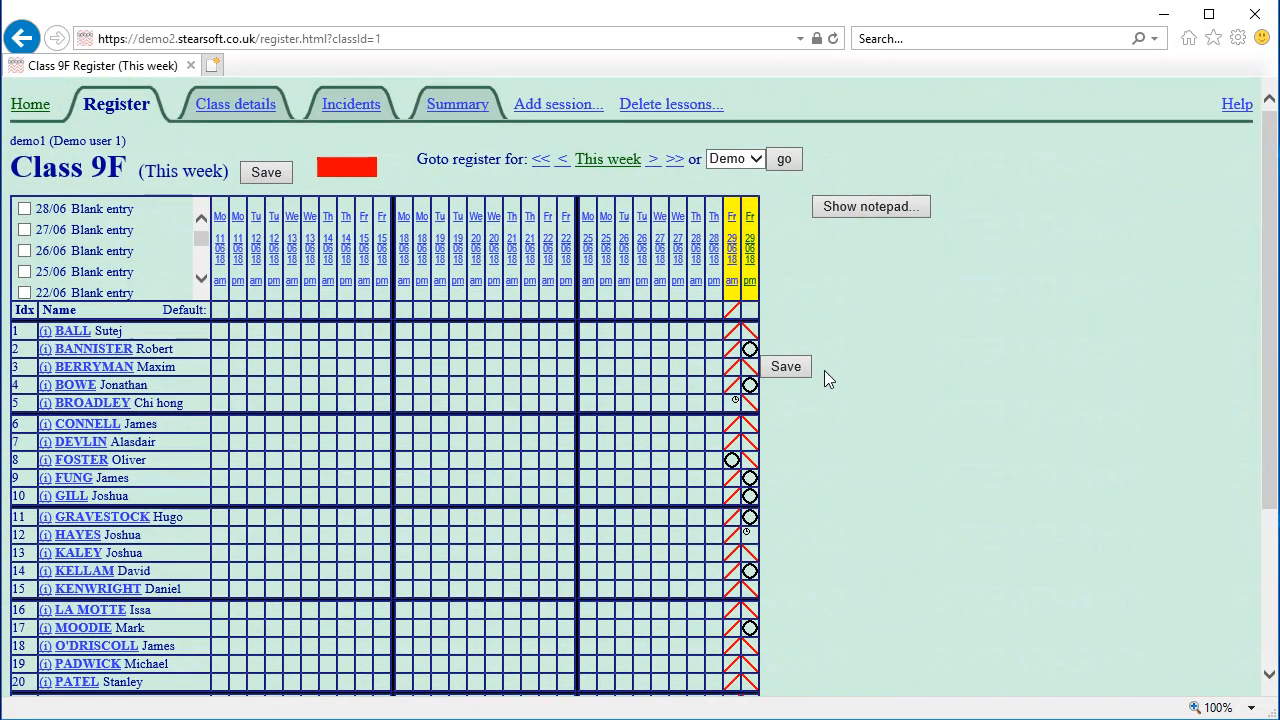
left_click(786, 367)
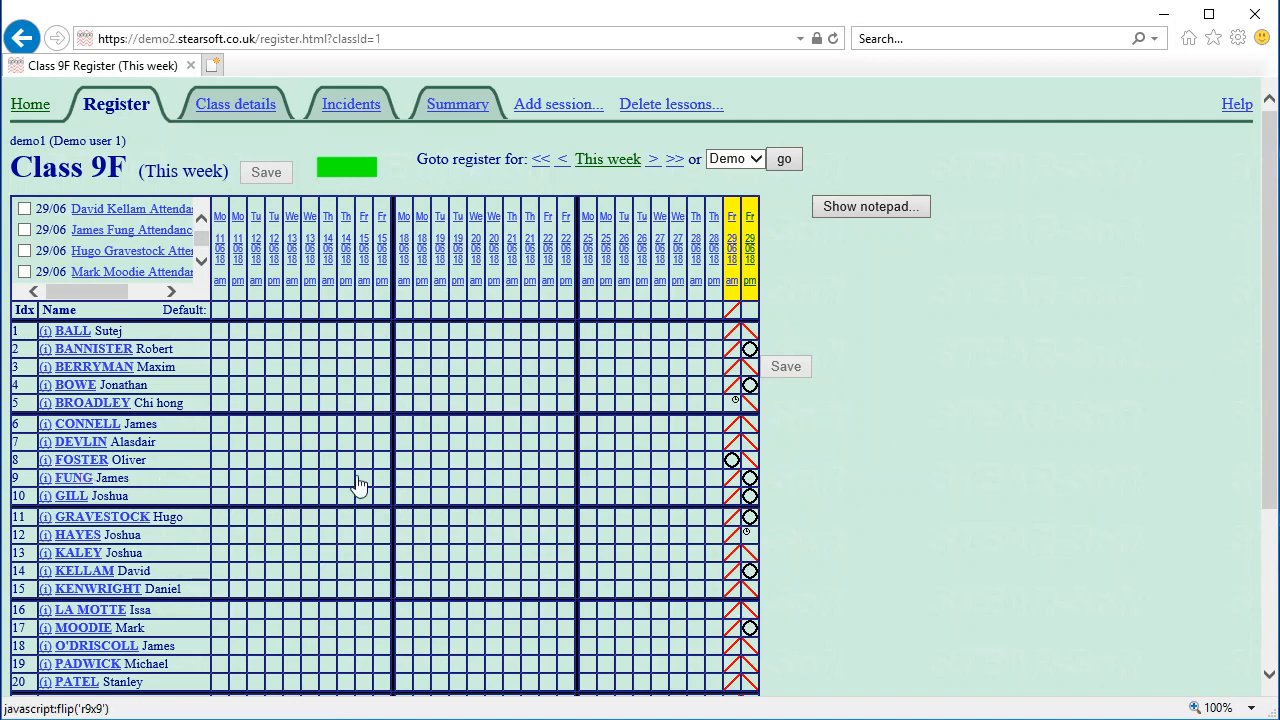
Give student 9 an H mark for Friday 29 pm with the note 'Holiday approve'
left_click(752, 487)
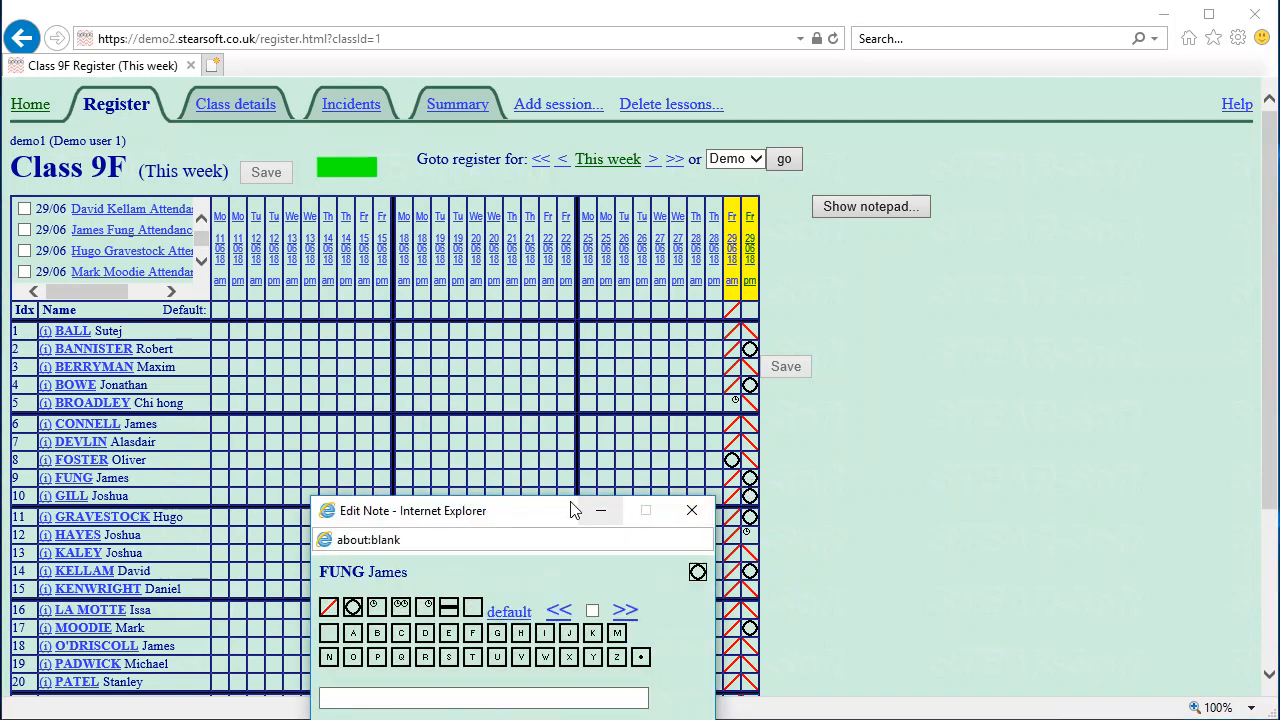
left_click_drag(558, 510, 1046, 278)
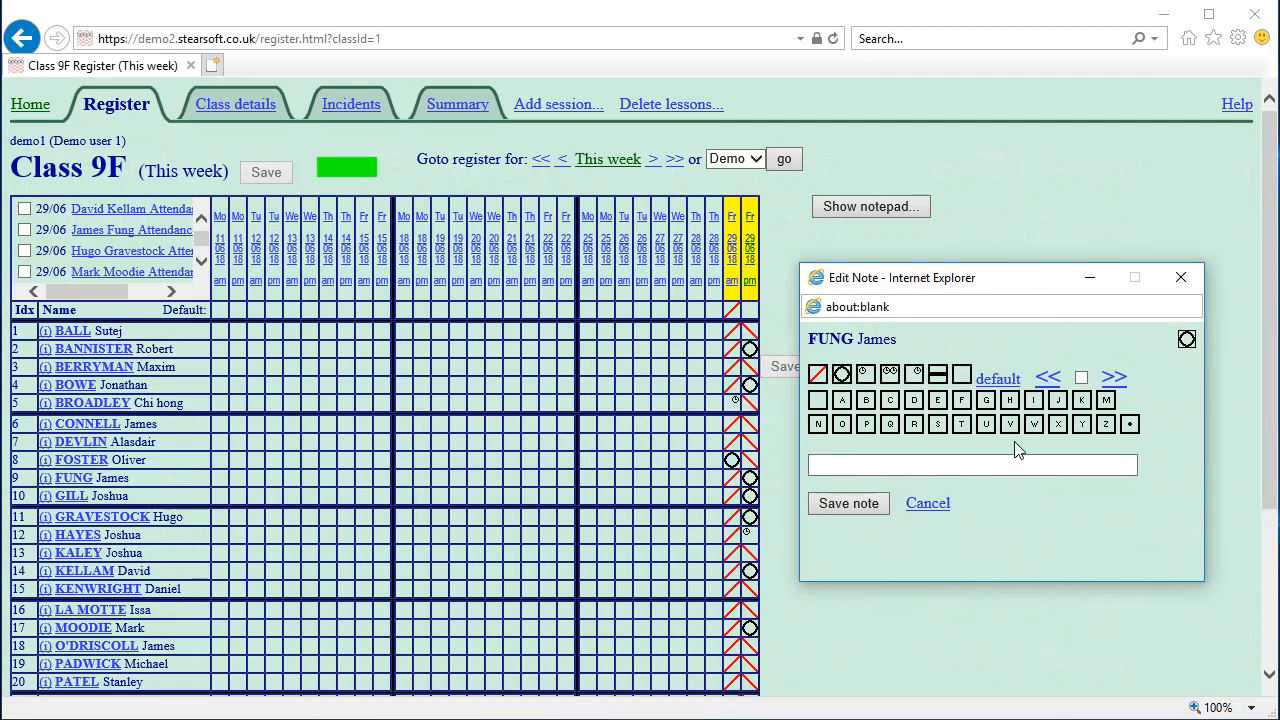
left_click(963, 402)
left_click(920, 463)
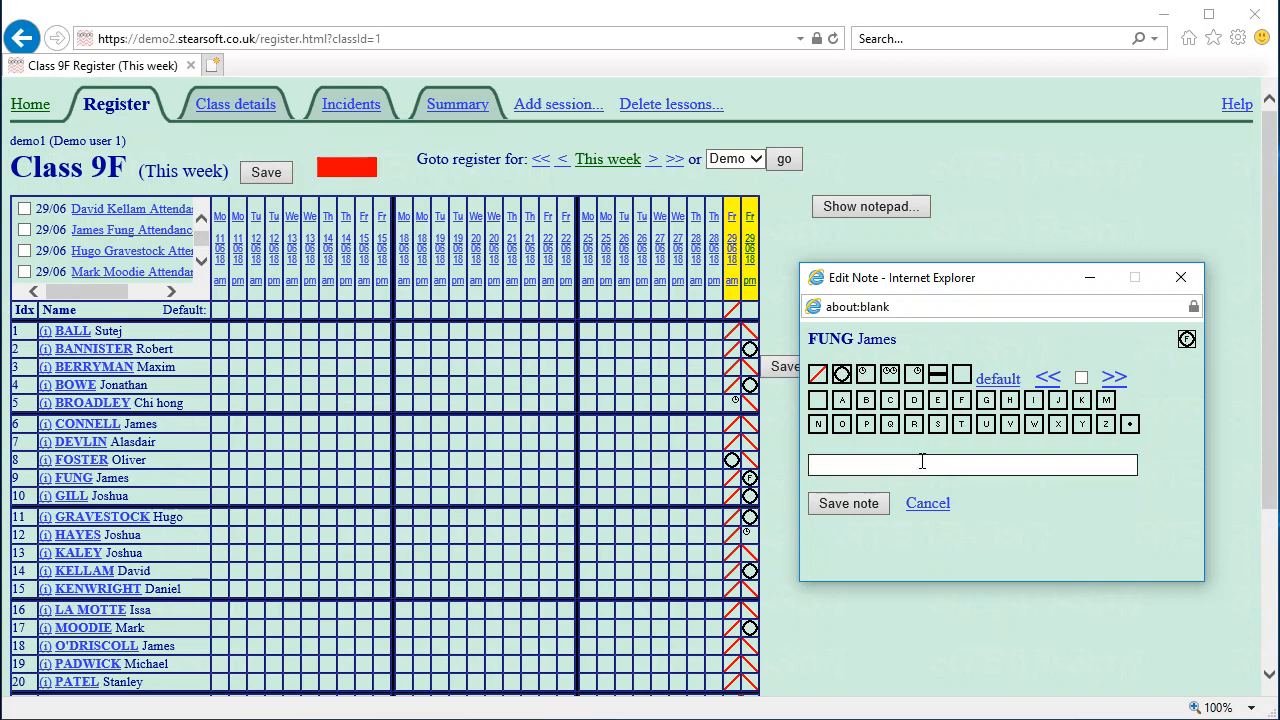
left_click(1009, 401)
left_click(908, 463)
type("Holiday approved")
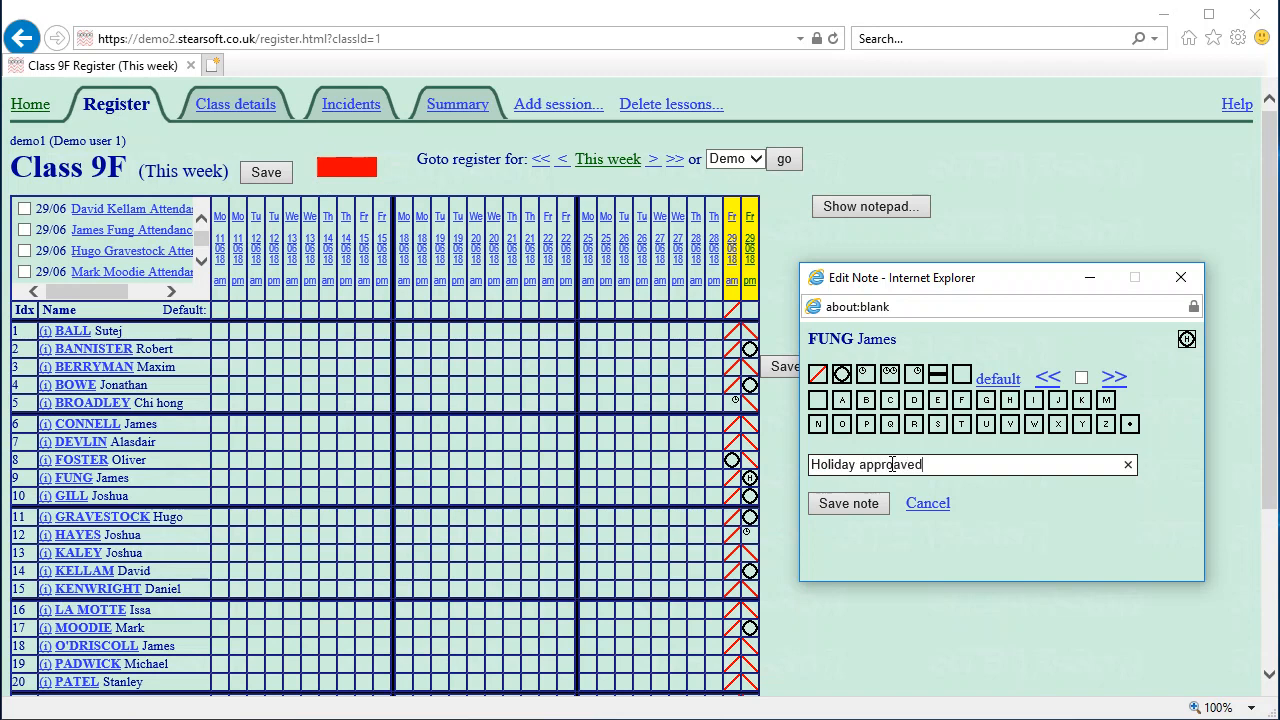
left_click(833, 501)
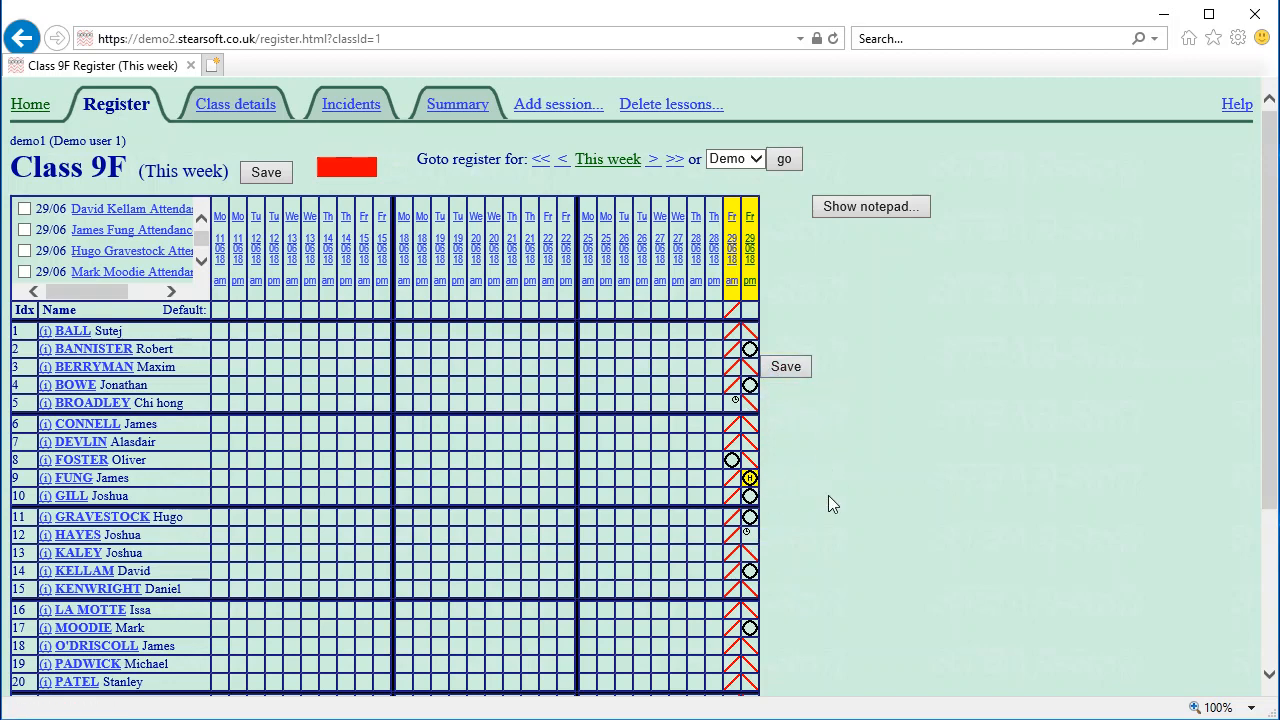
Mark row 9's Tuesday 26 pm session H with the note 'Holiday'
right_click(642, 484)
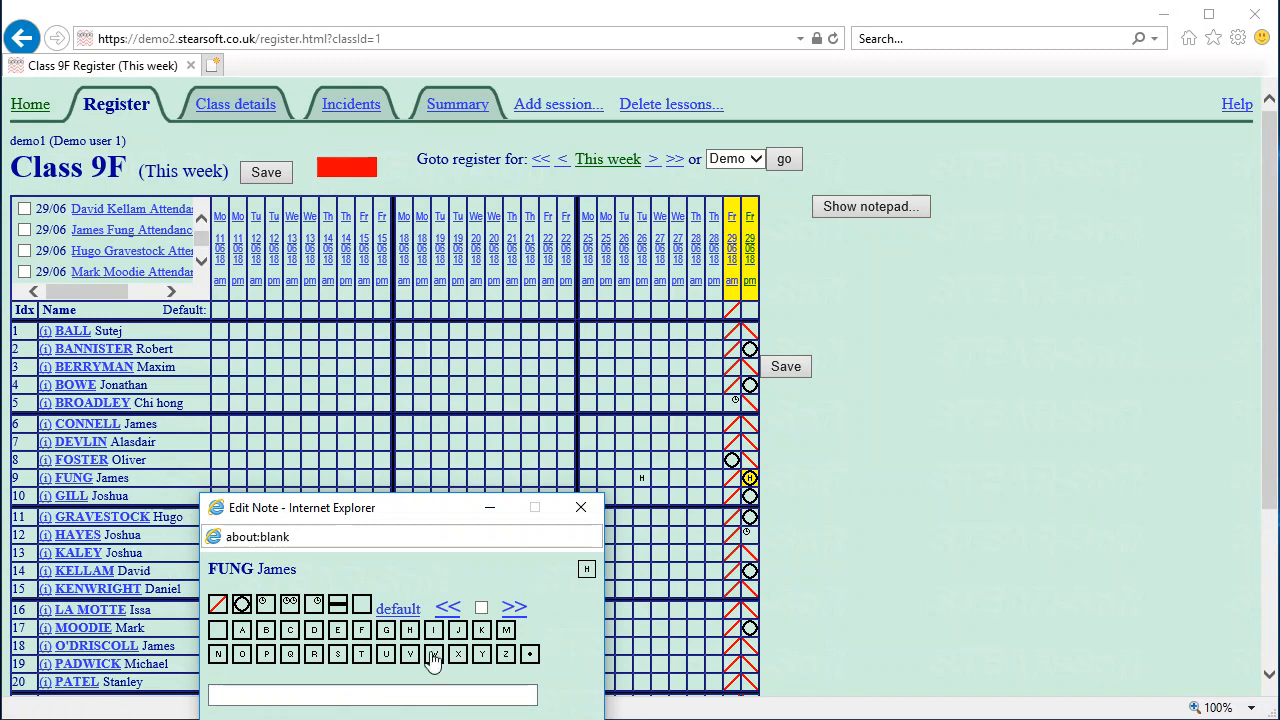
left_click(400, 693)
type("Holi")
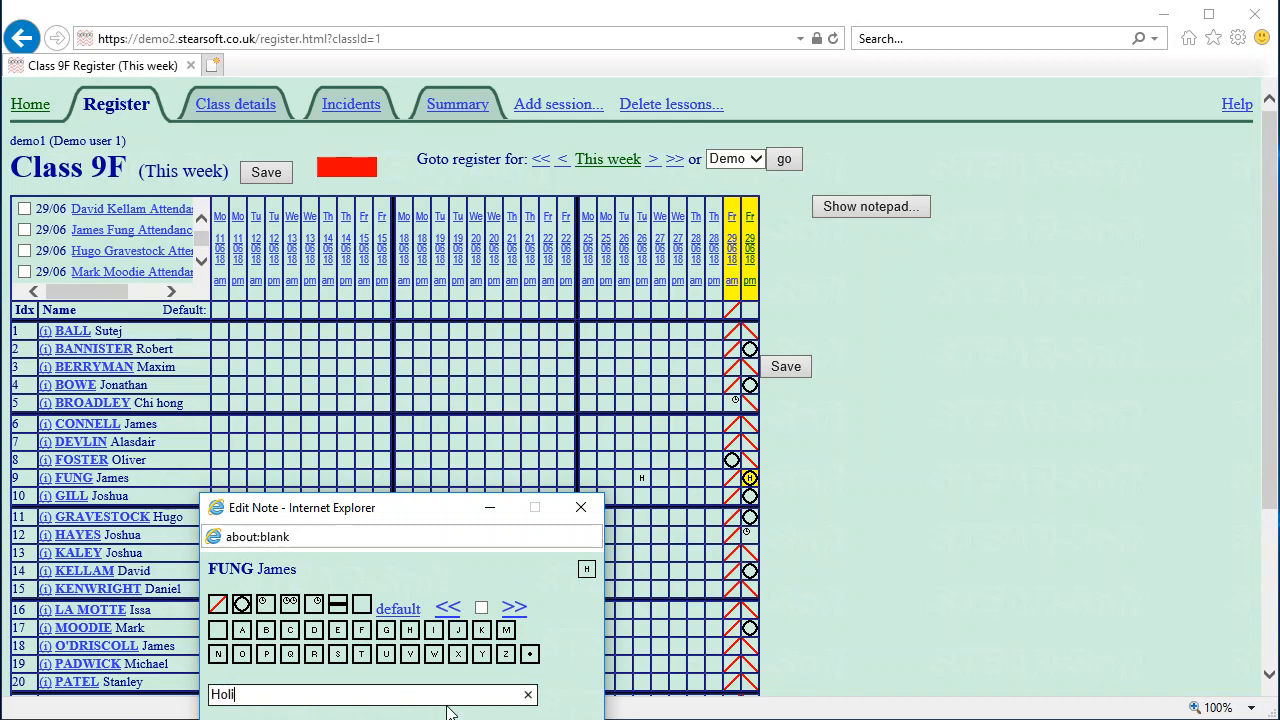
type("day")
key("Return")
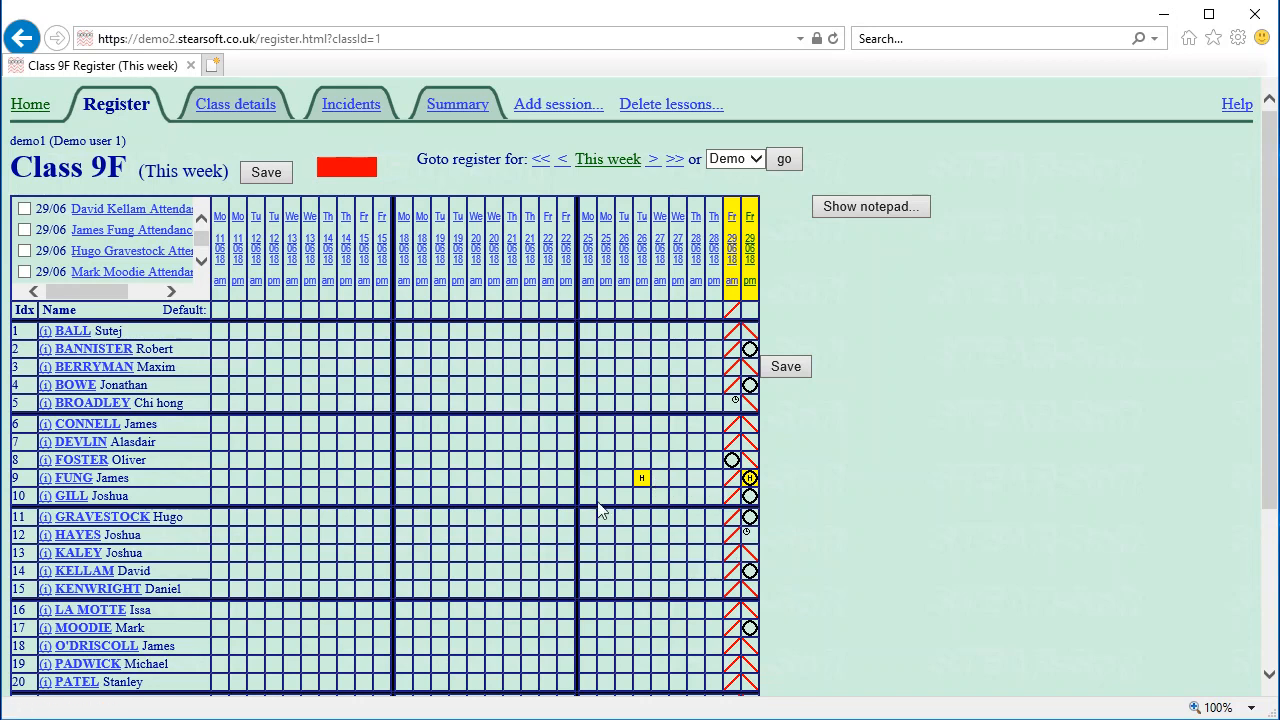
left_click_drag(590, 505, 696, 505)
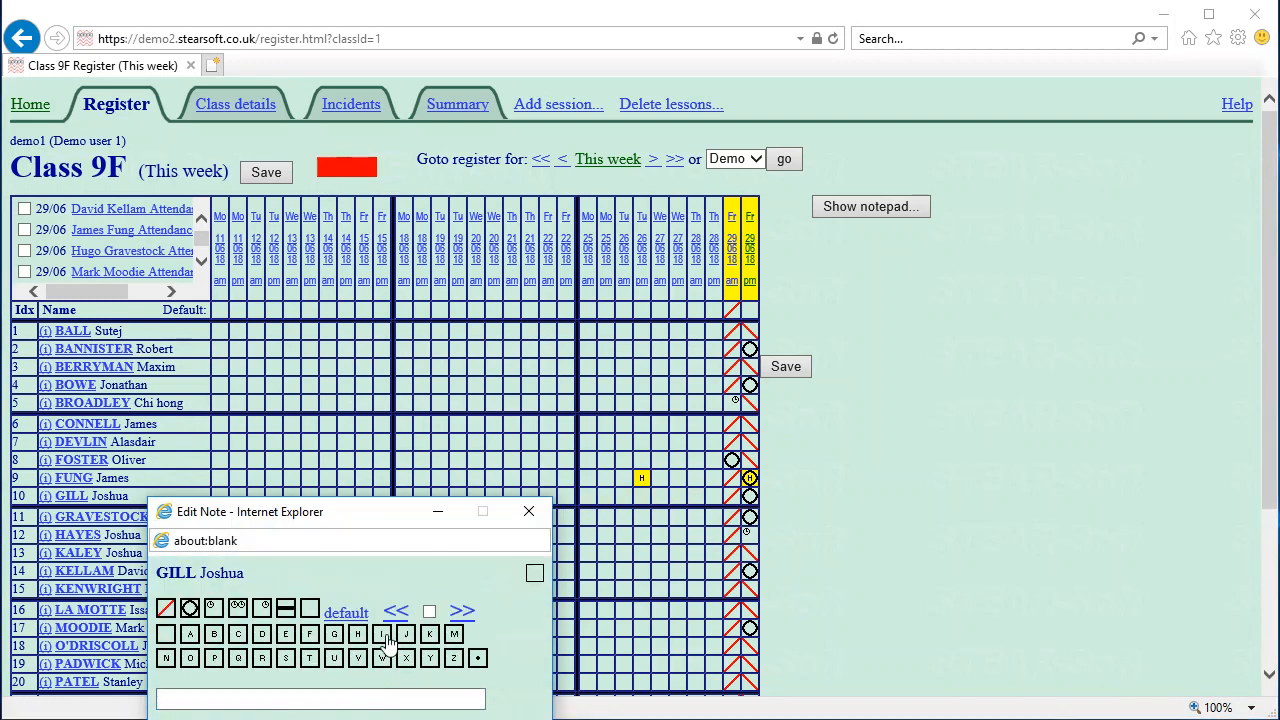
Mark row 10's Monday 25 to Thursday 28 sessions with code I, noted 'Sick. Note given'
left_click(382, 636)
left_click(344, 700)
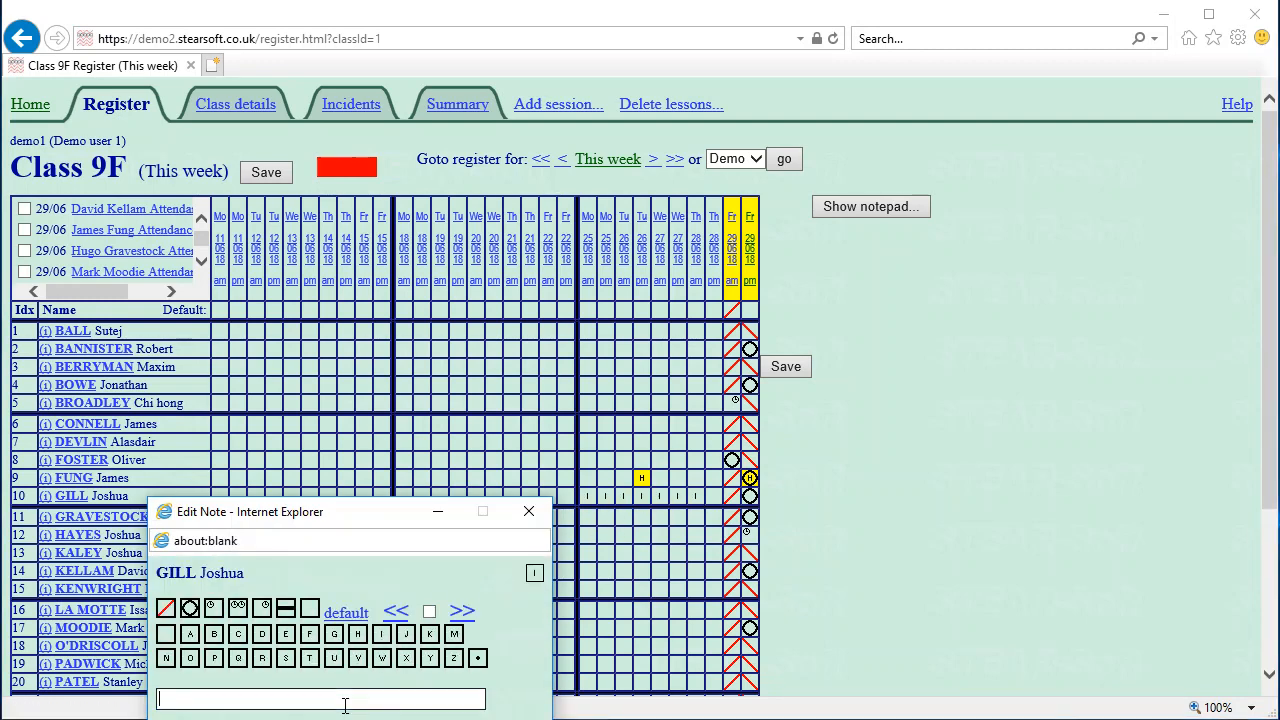
type("Sick. Note given")
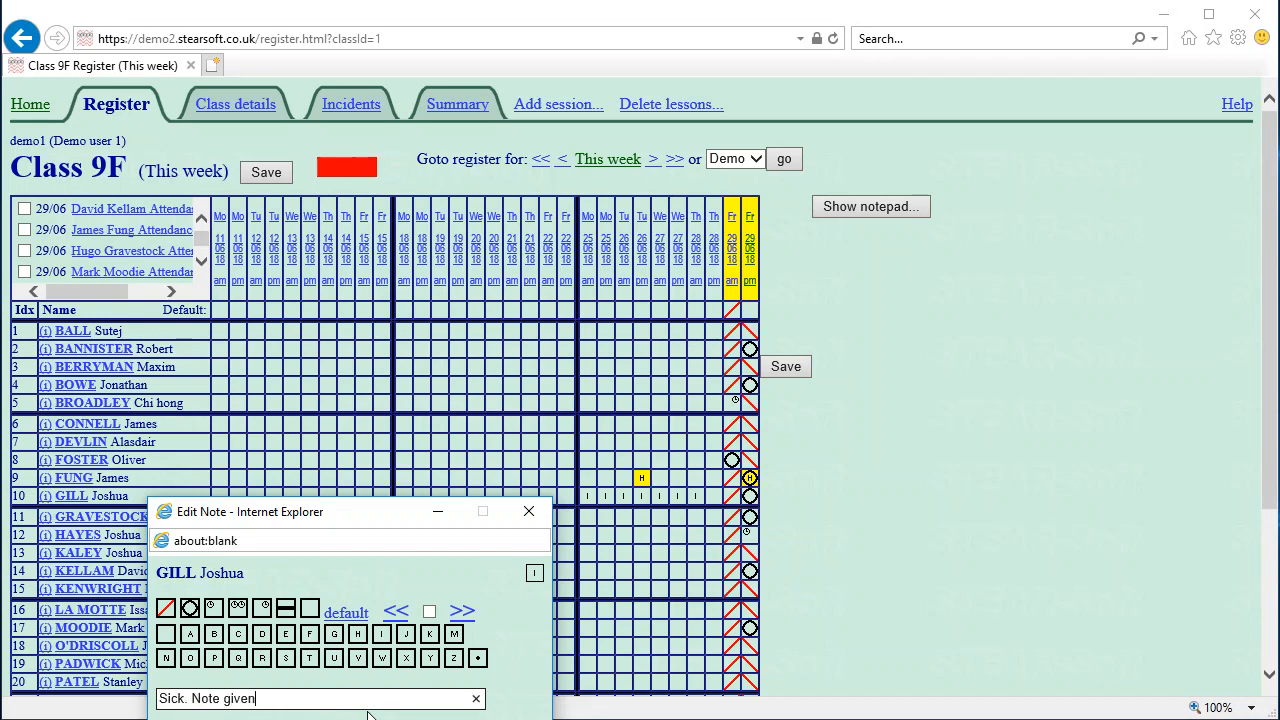
key("Return")
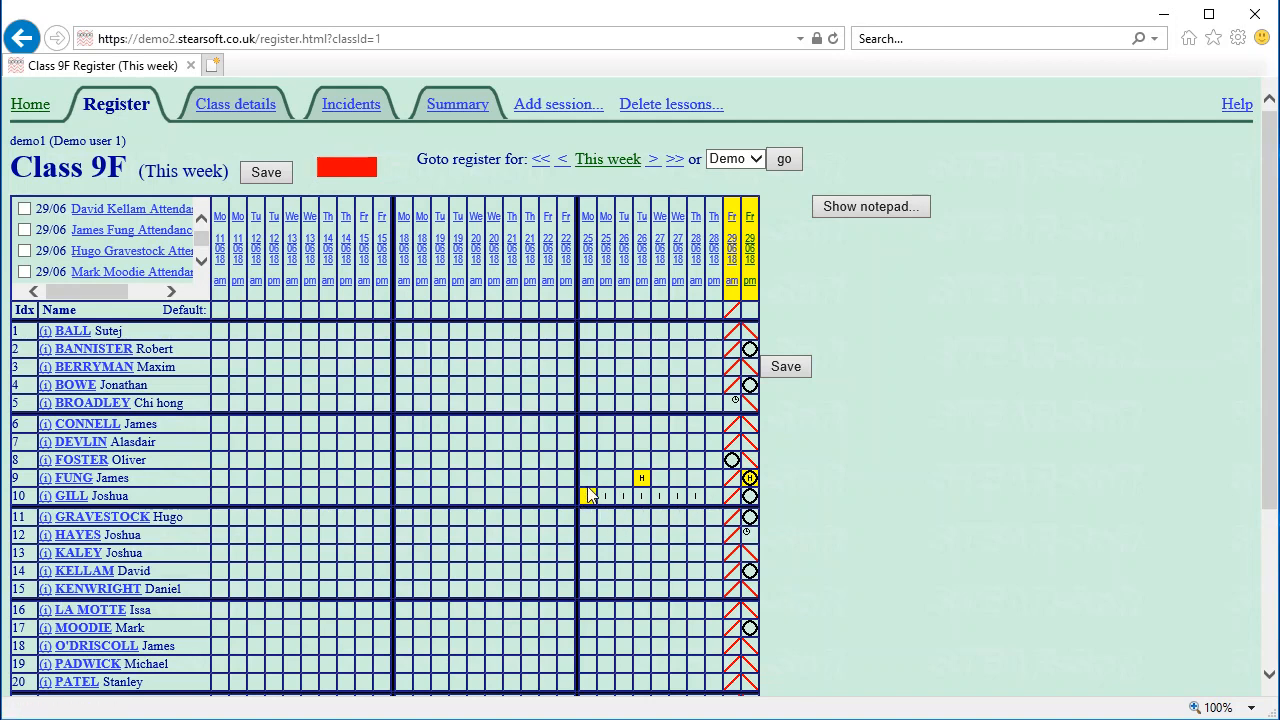
Reapply the absent circle code to row 10's Monday–Thursday sessions and save the register
left_click_drag(590, 505, 700, 505)
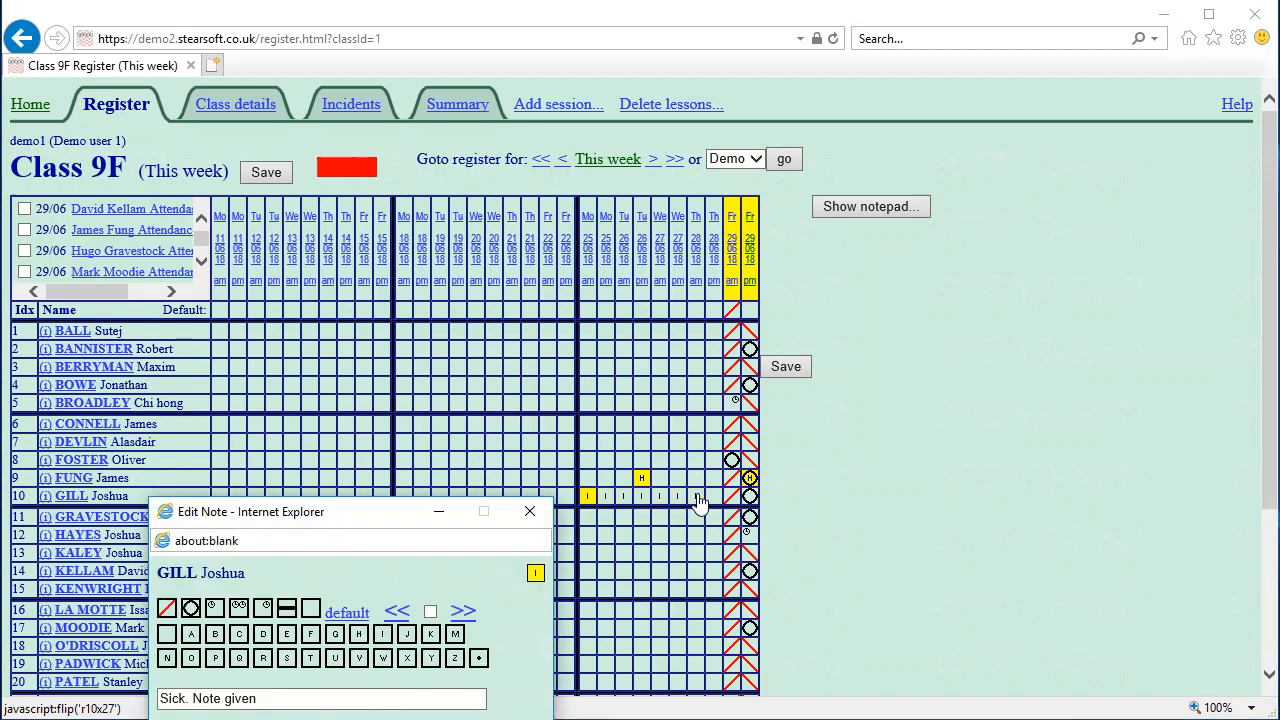
left_click(190, 609)
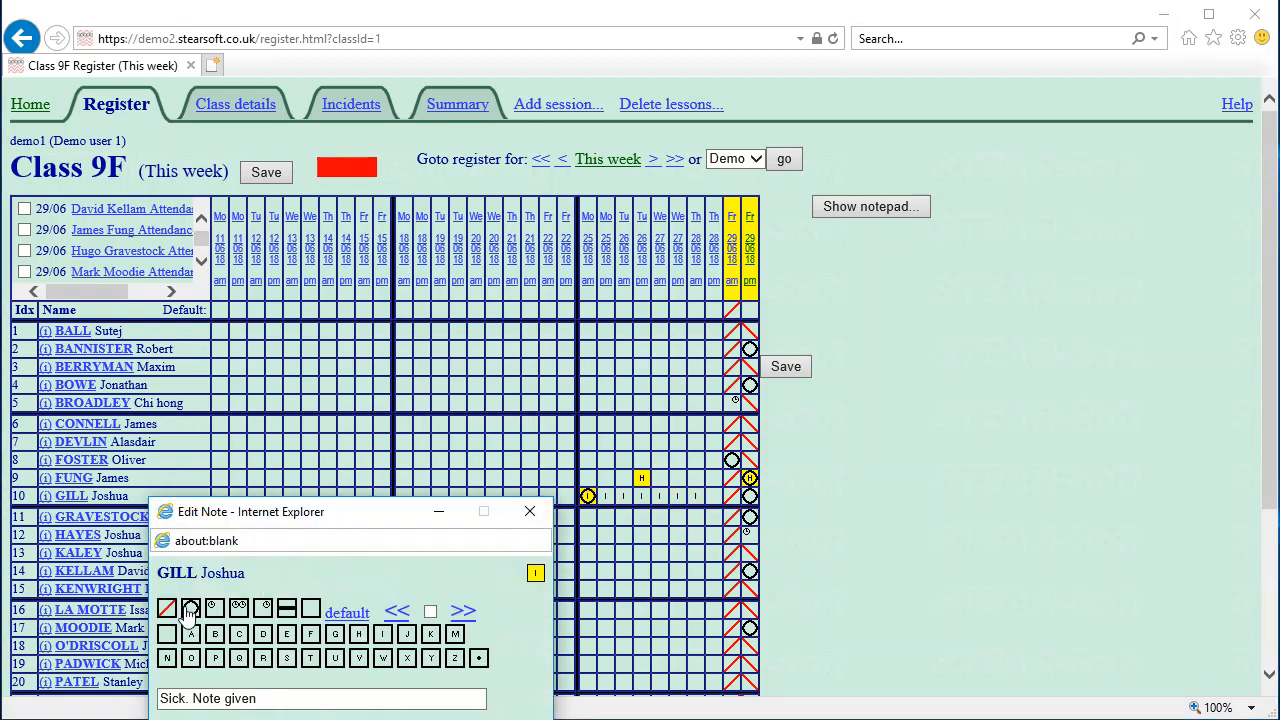
left_click(524, 512)
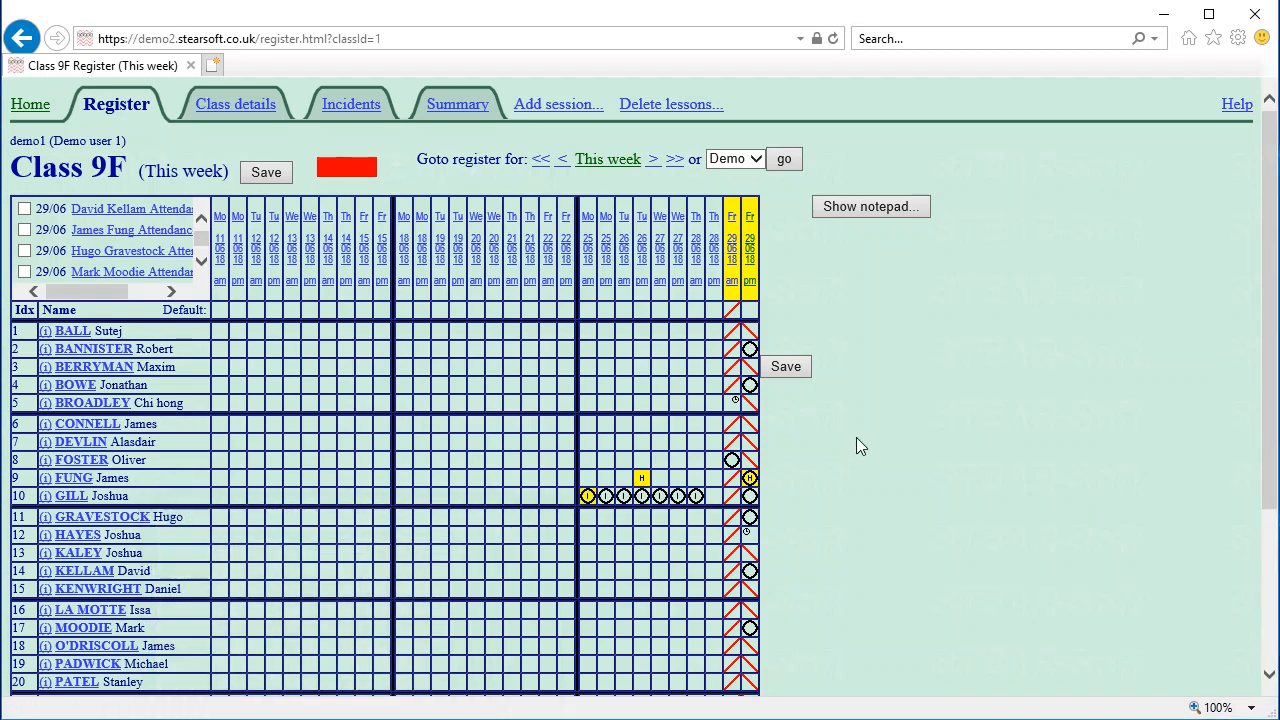
left_click(787, 367)
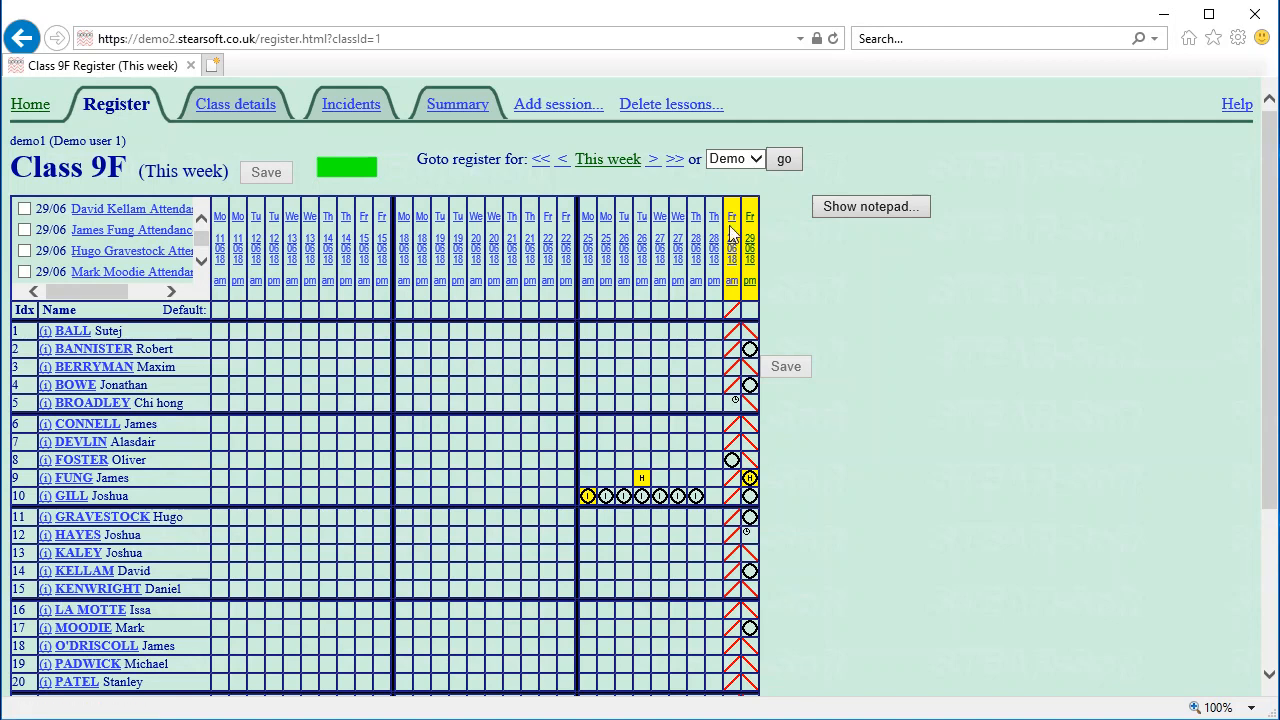
Stop being the first teacher and log in as the second demo teacher account from the administrator area
left_click(16, 110)
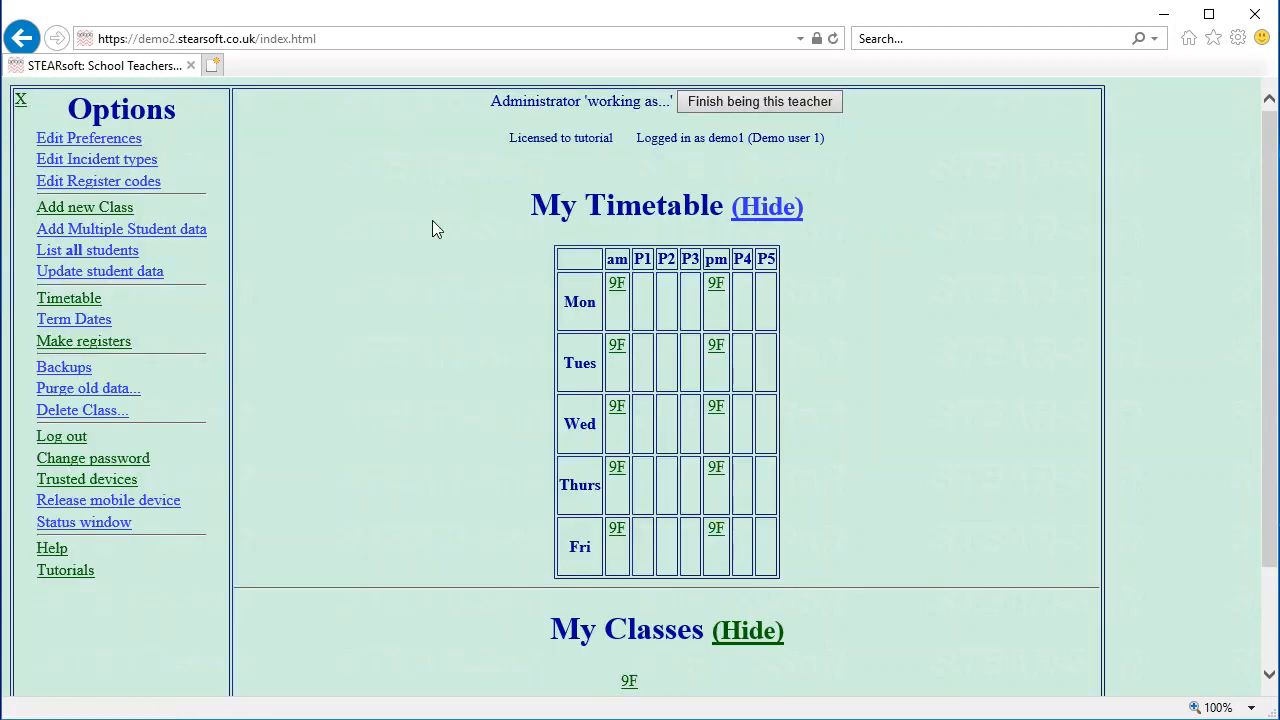
left_click(762, 102)
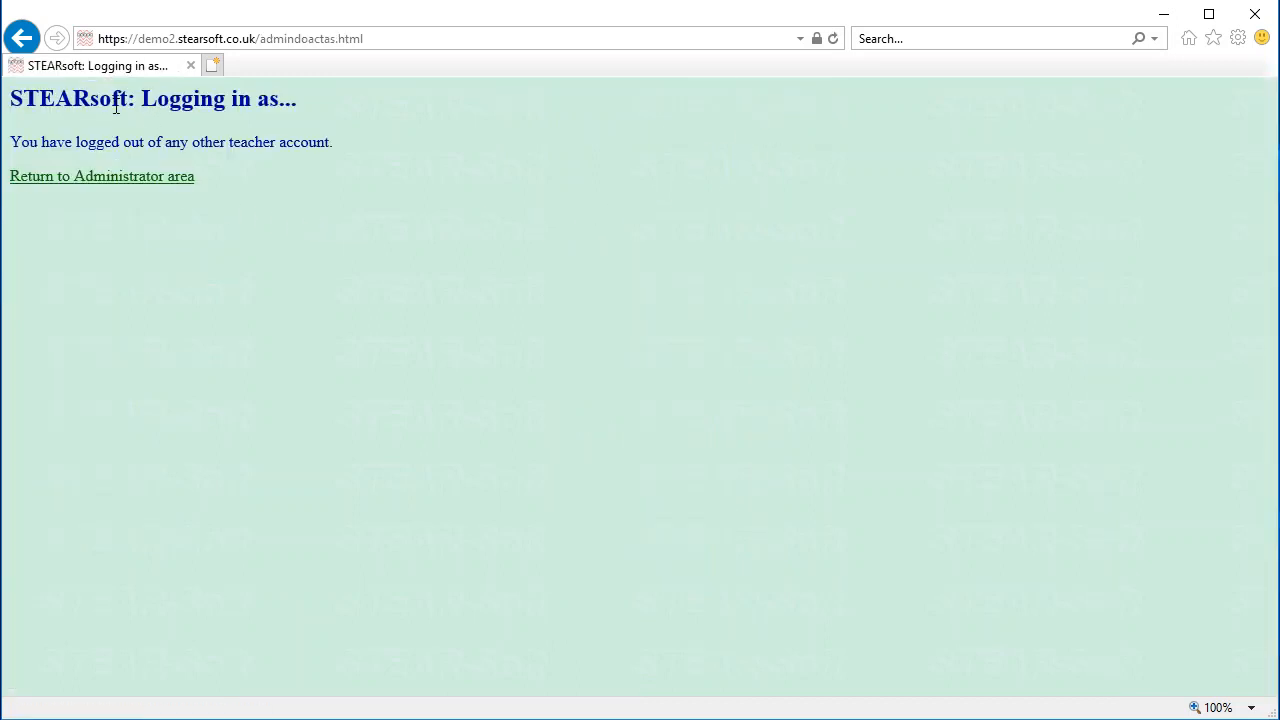
left_click(71, 180)
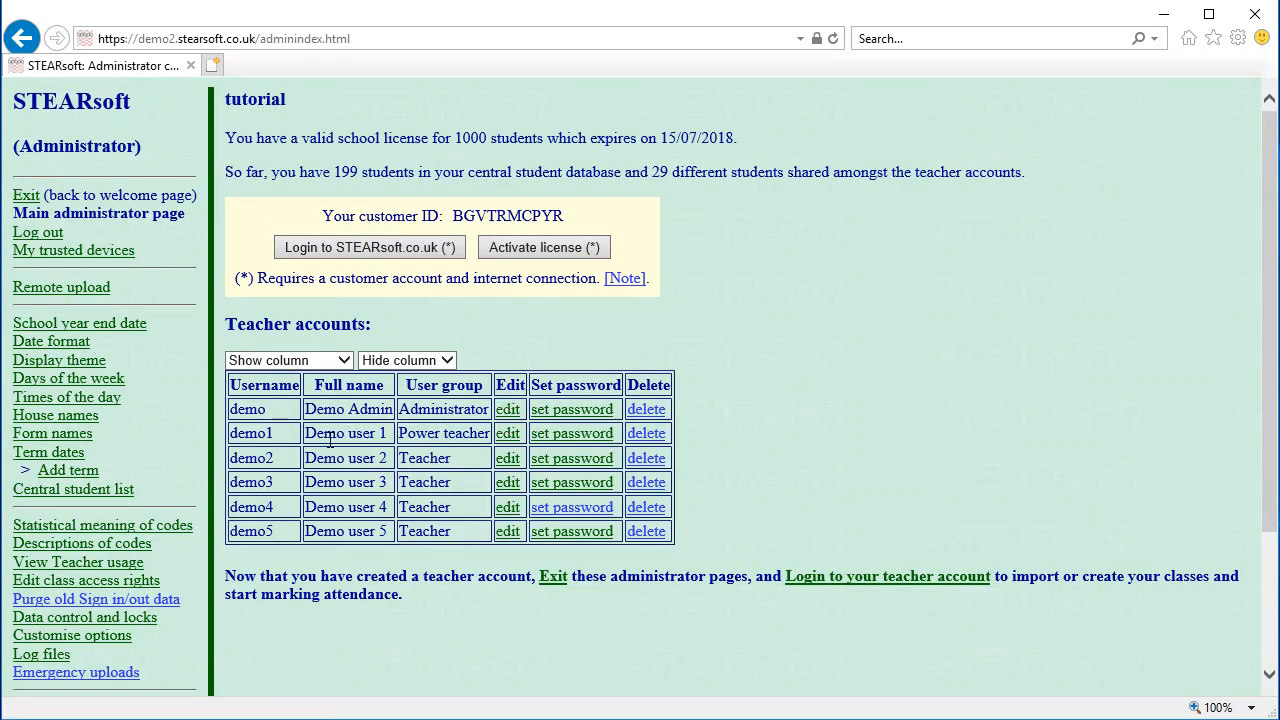
left_click_drag(376, 433, 325, 434)
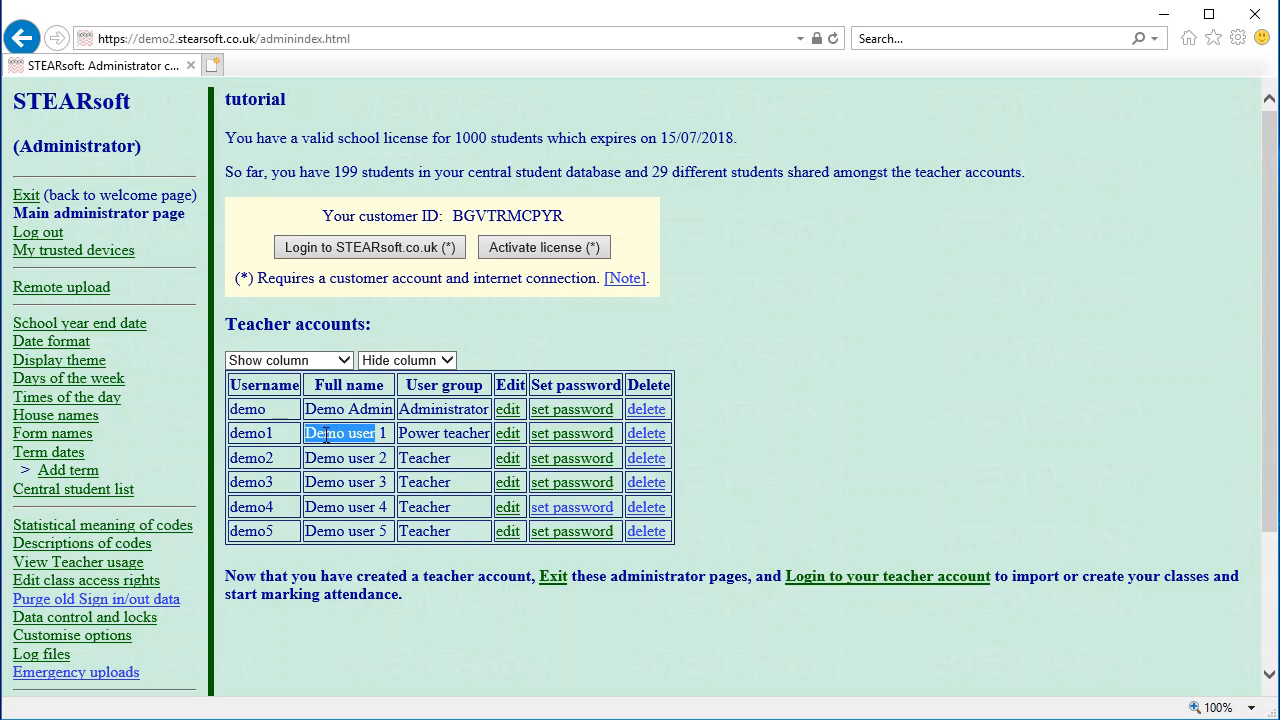
left_click(552, 458)
left_click(140, 560)
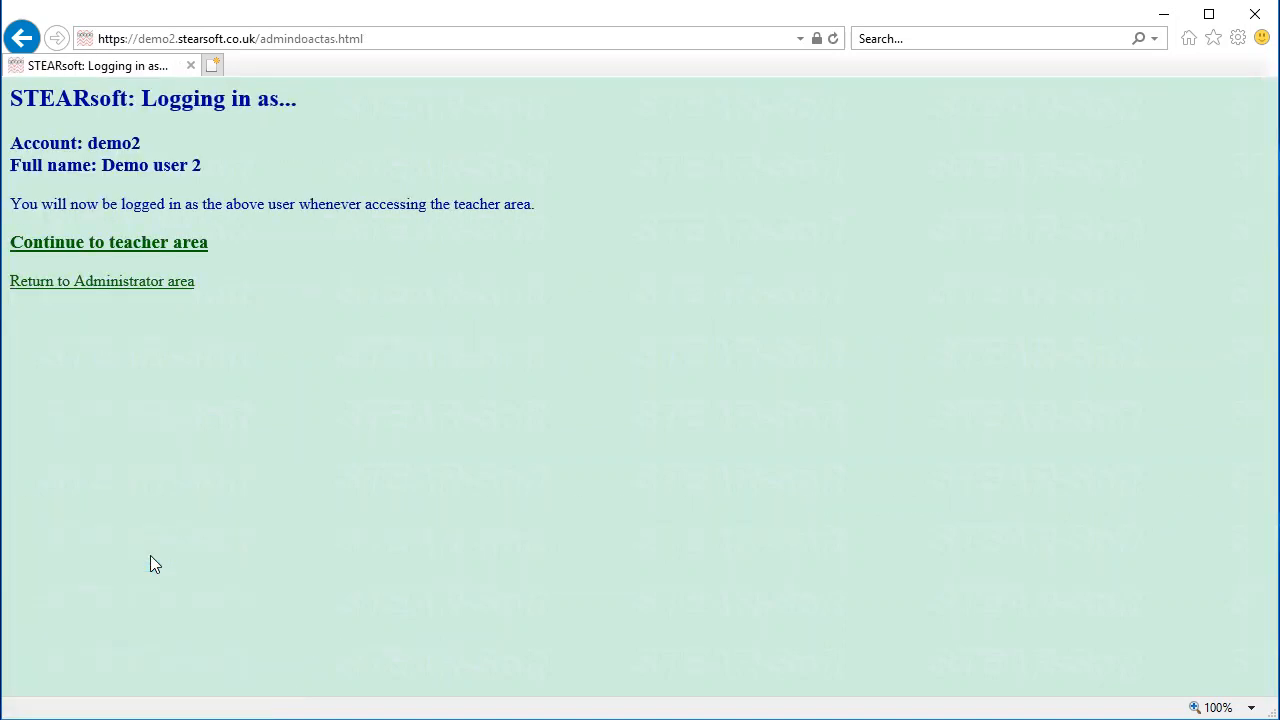
left_click(110, 250)
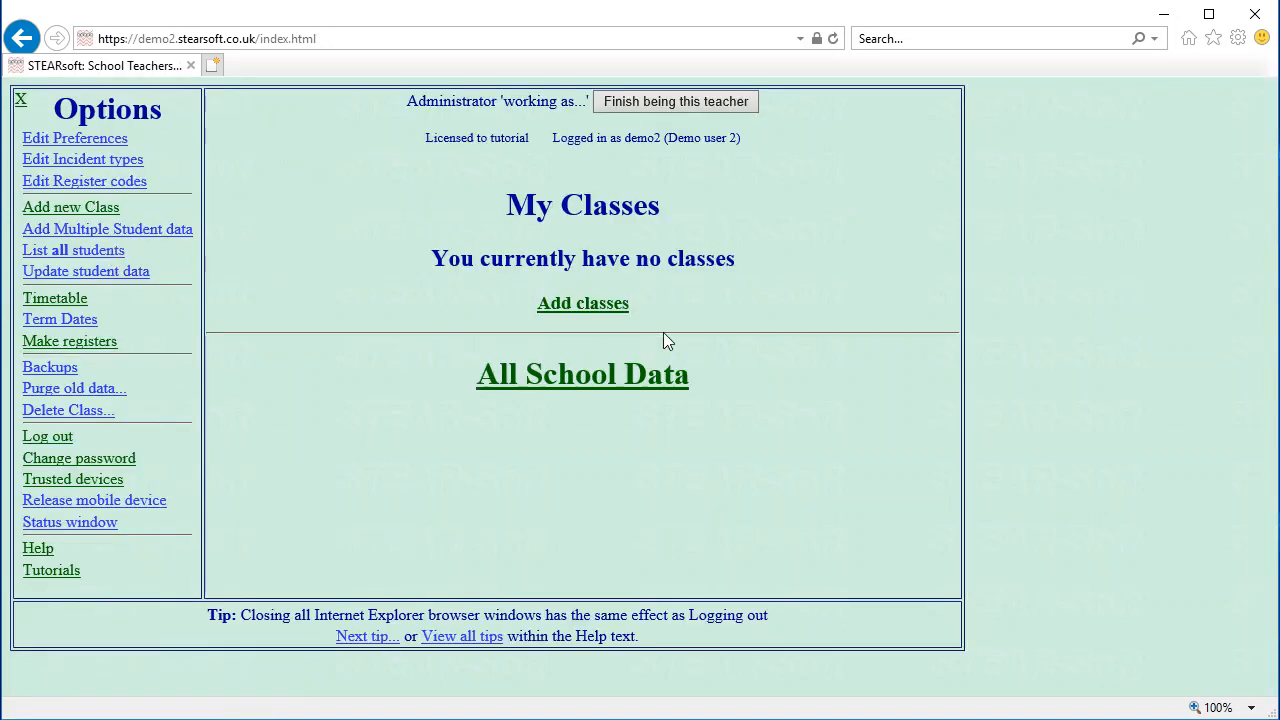
Add a class named 9-Maths with year group 9, then go to its add-students page
left_click(597, 316)
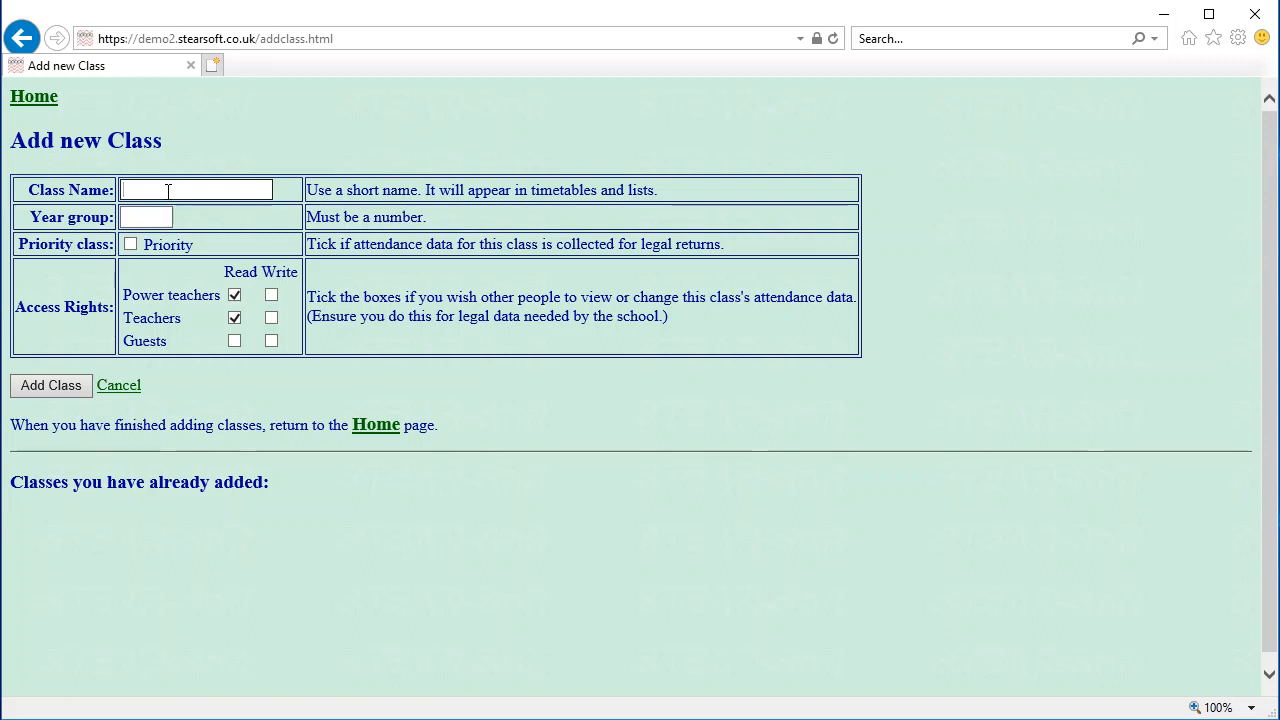
type("9-Maths")
left_click(151, 216)
type("9")
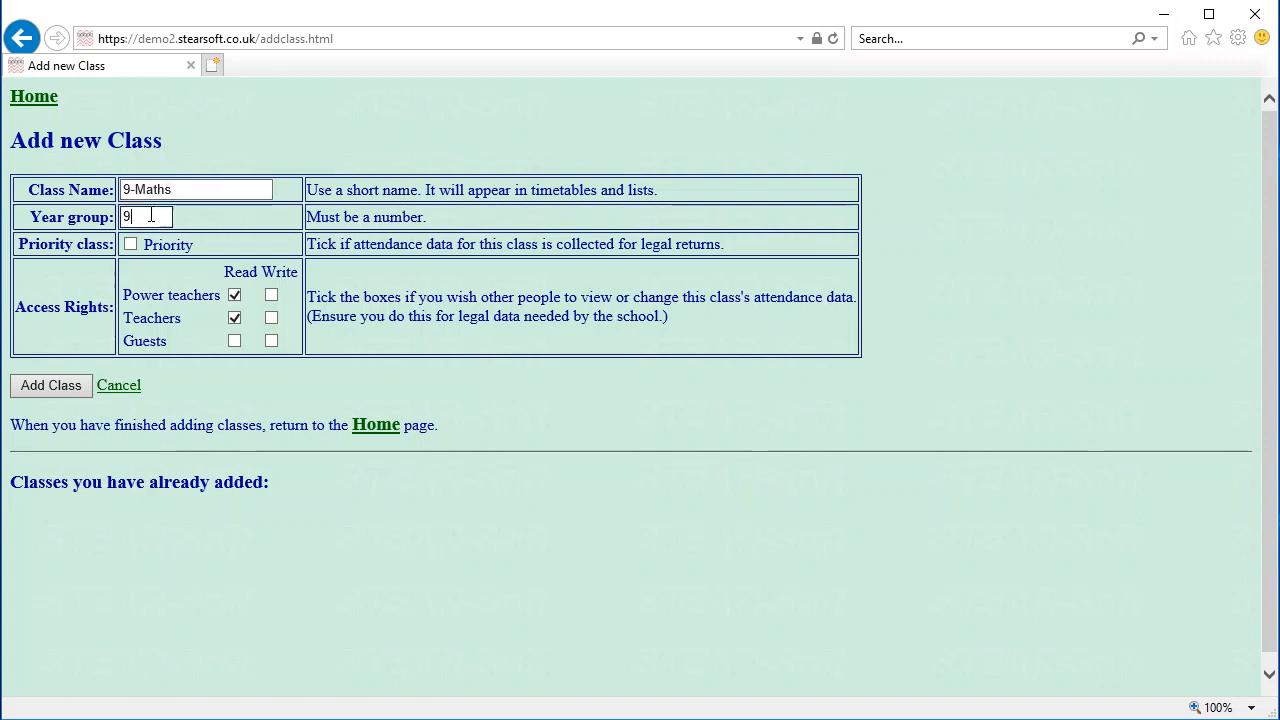
left_click(50, 386)
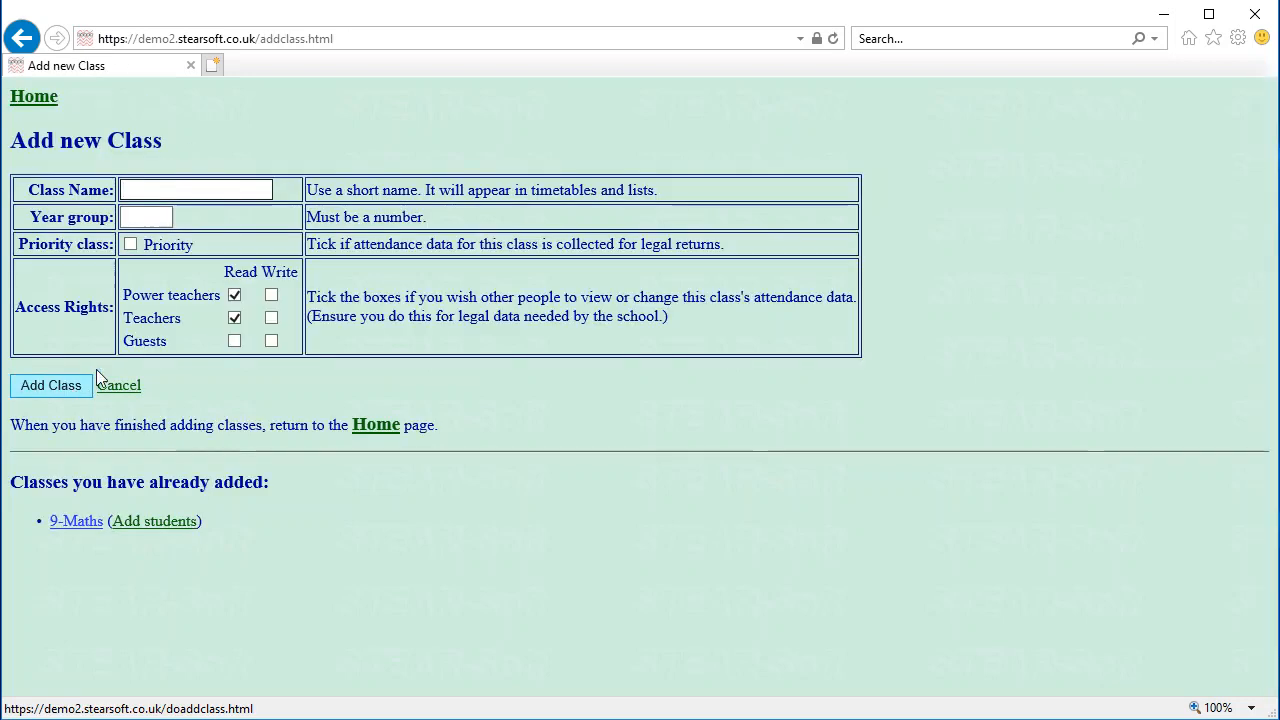
left_click(152, 524)
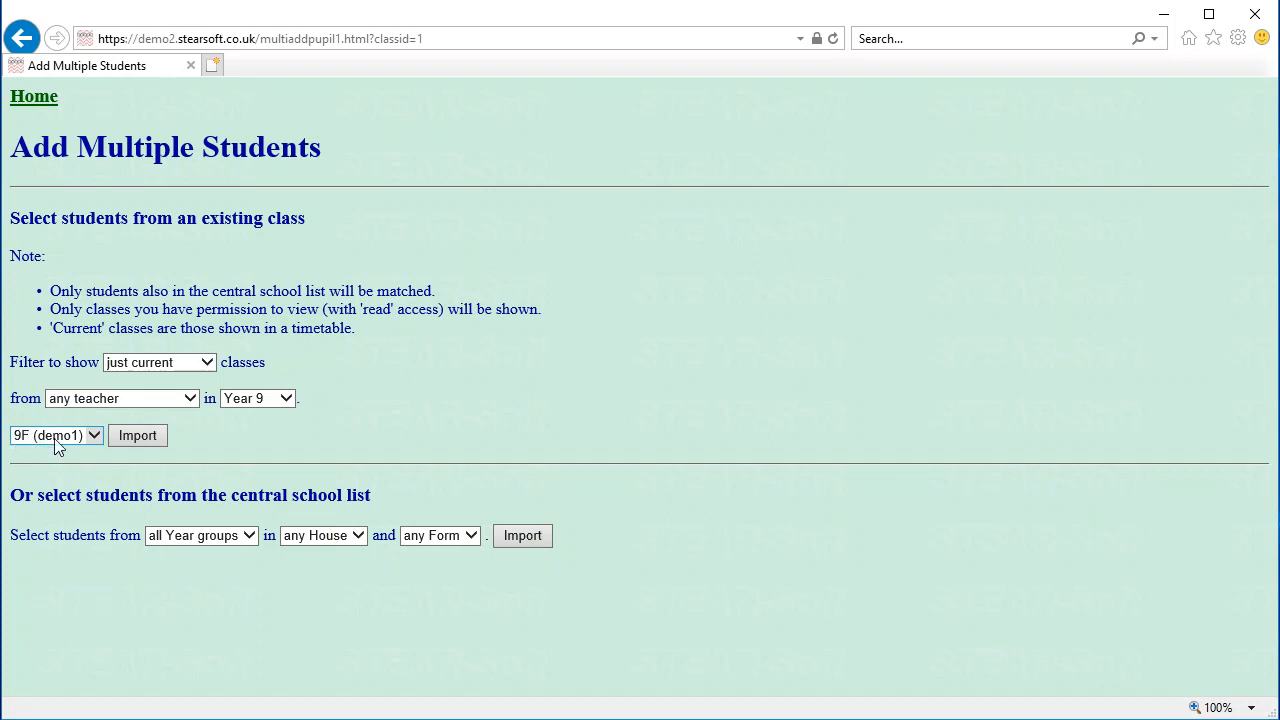
Import all students from class 9F into 9-Maths
left_click(130, 441)
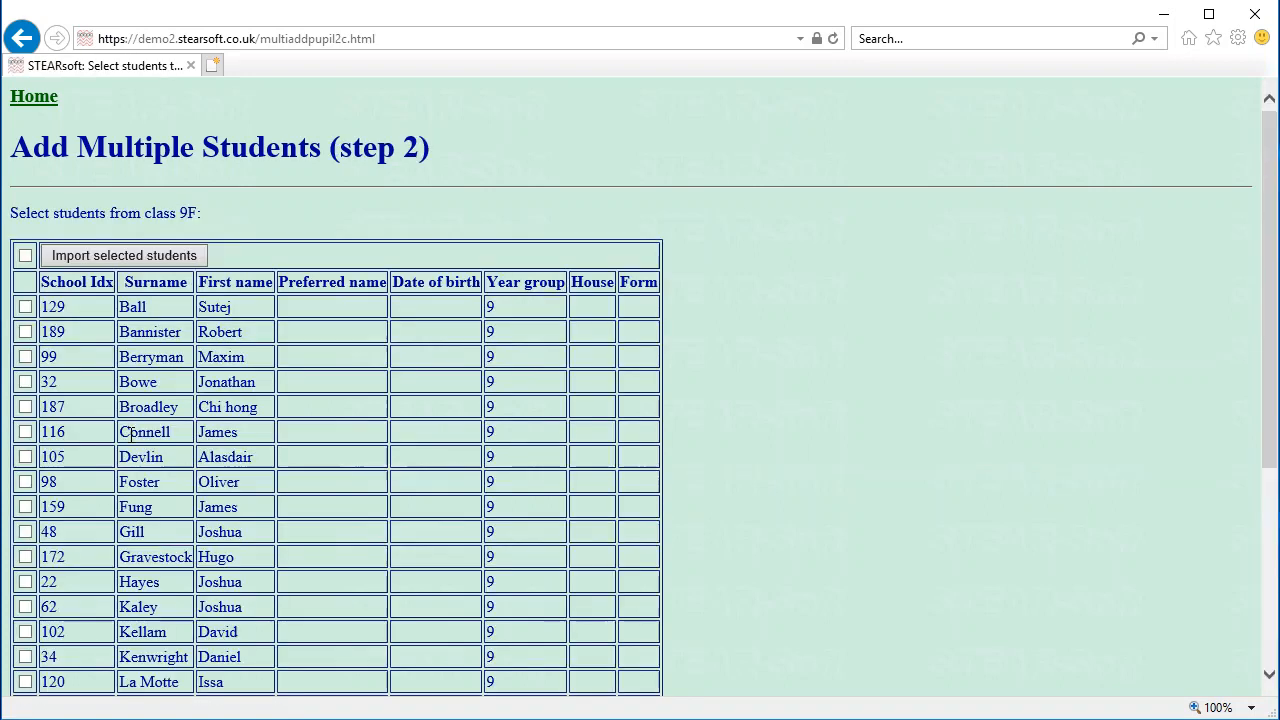
left_click(25, 255)
left_click(122, 257)
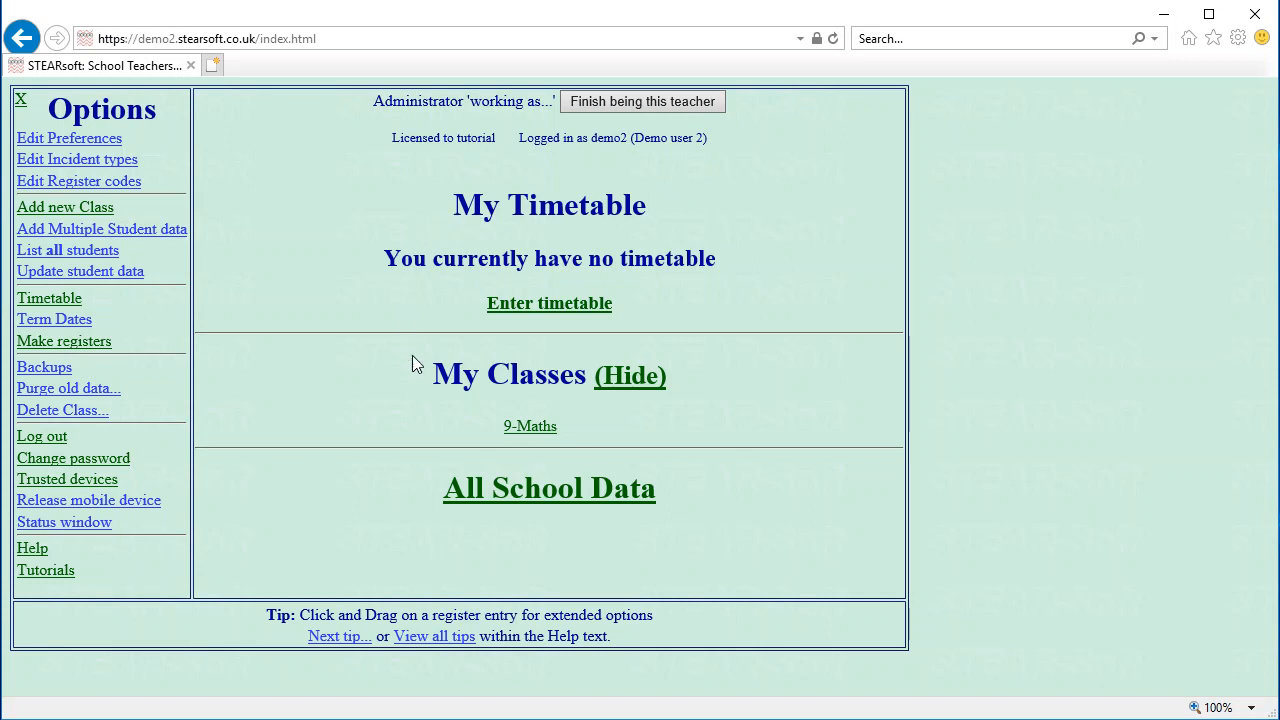
Open All School Data to view the Friday 29 June 2018 attendance summary
left_click(525, 497)
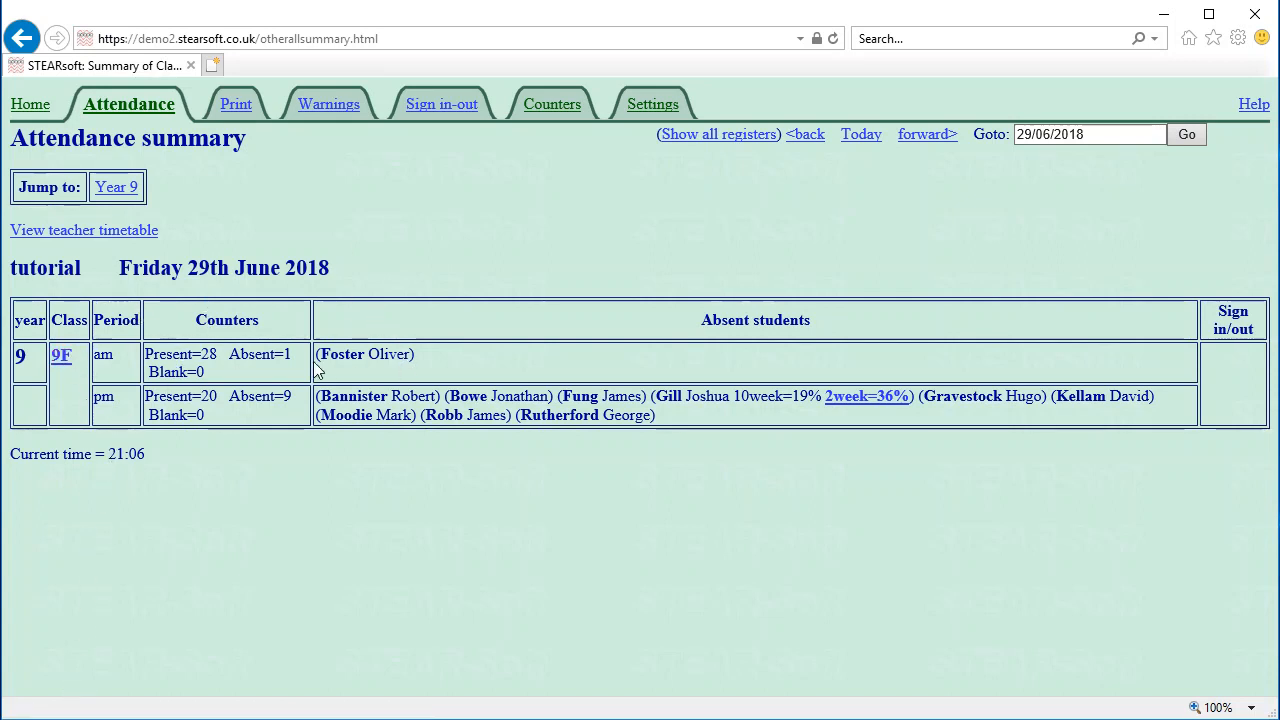
left_click_drag(330, 362, 426, 352)
left_click(432, 355)
Open the printable absence summary, cancel printing, and return to the attendance summary
left_click(236, 106)
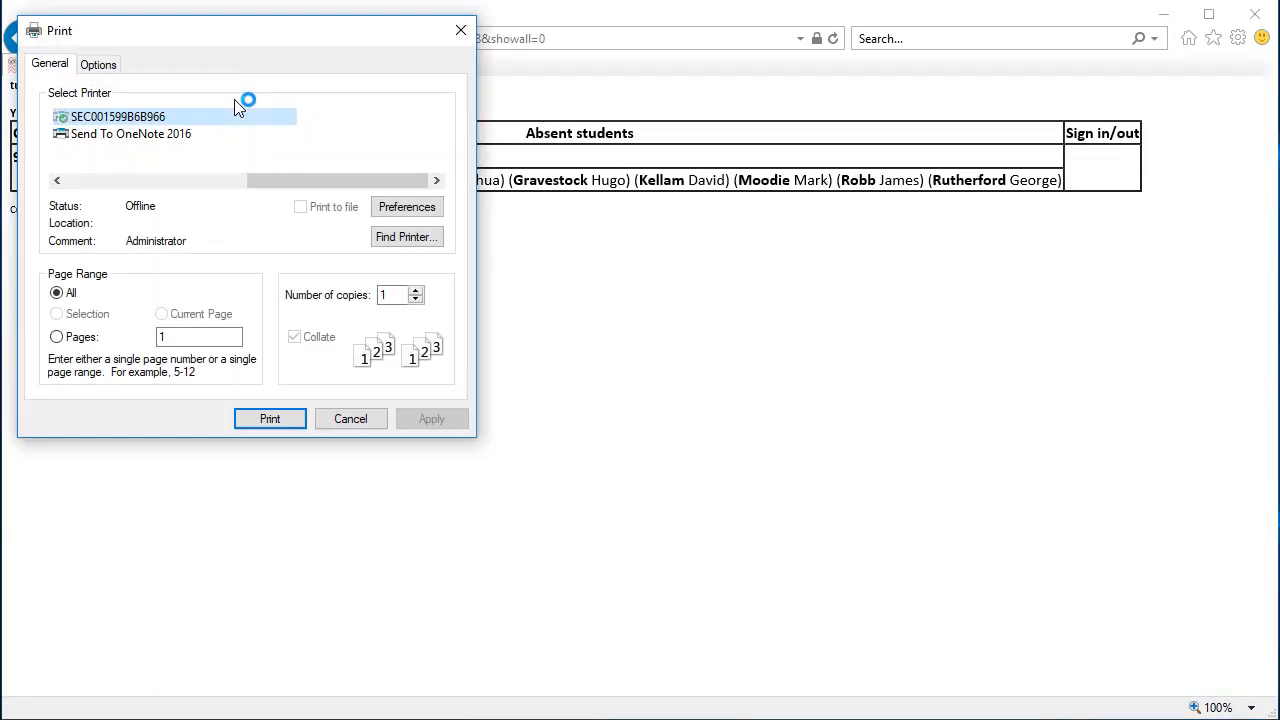
left_click(343, 419)
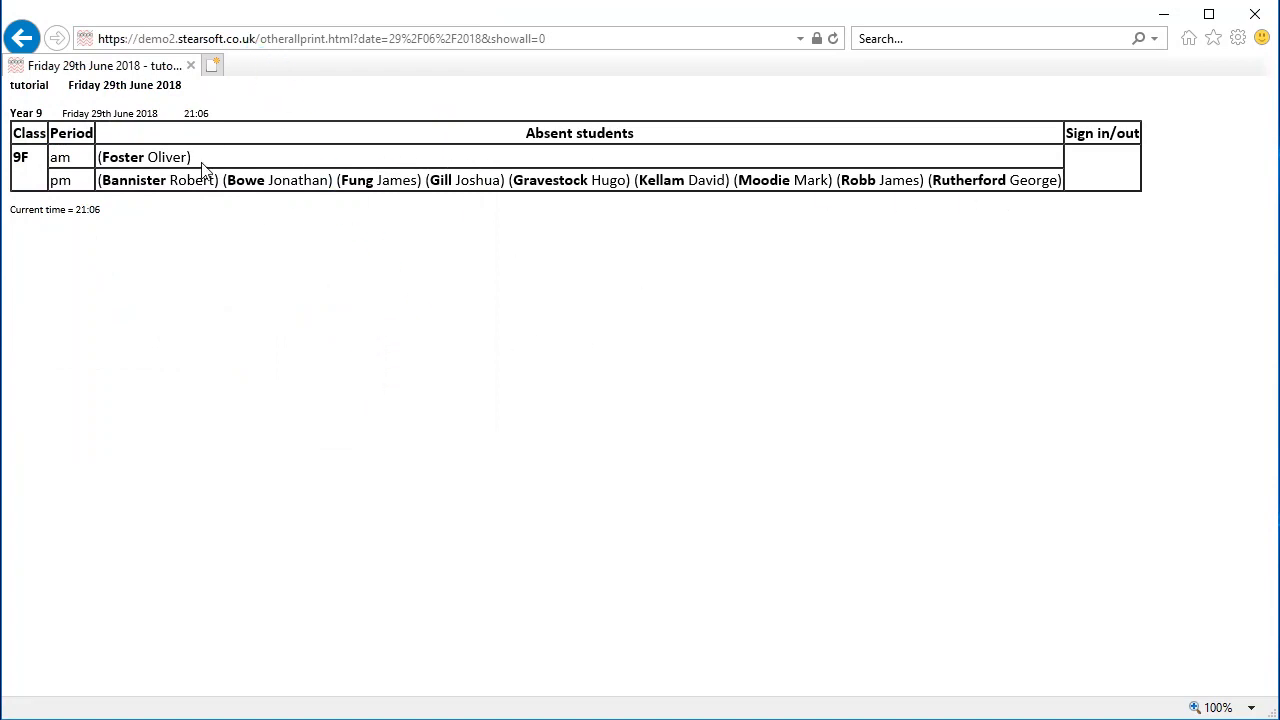
left_click(22, 38)
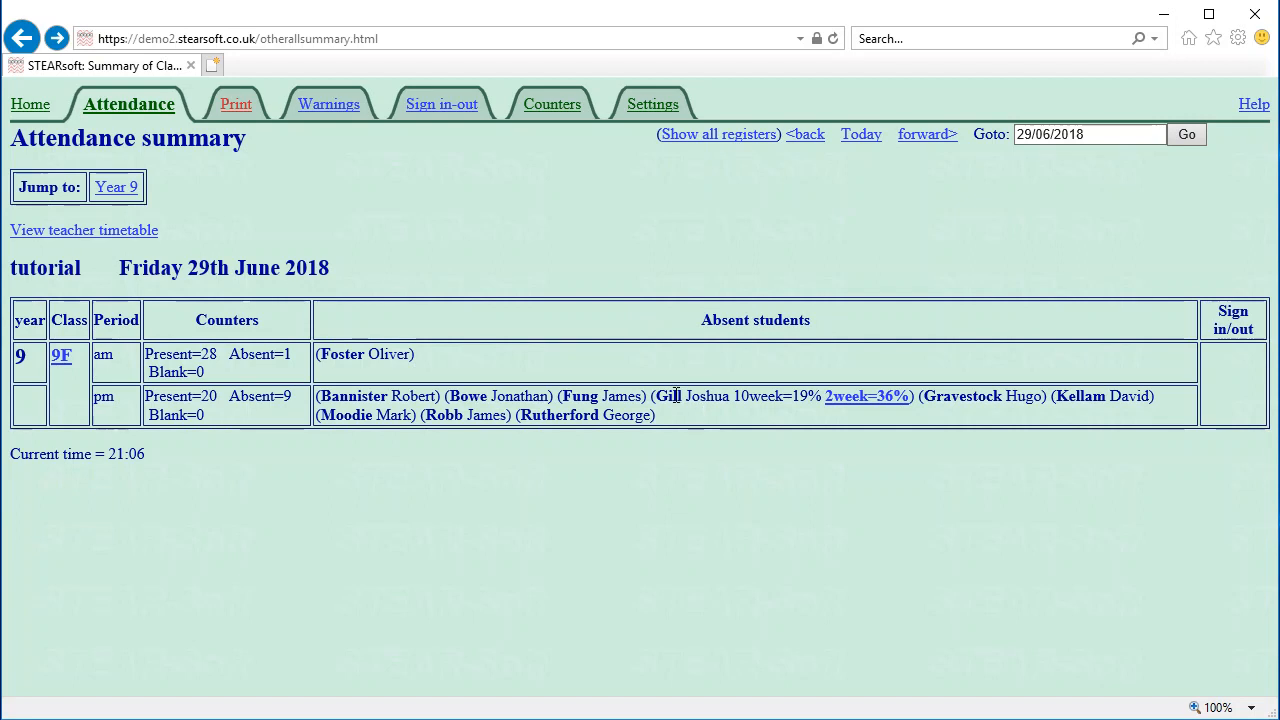
left_click_drag(676, 396, 822, 396)
left_click(806, 400)
left_click_drag(733, 394, 808, 400)
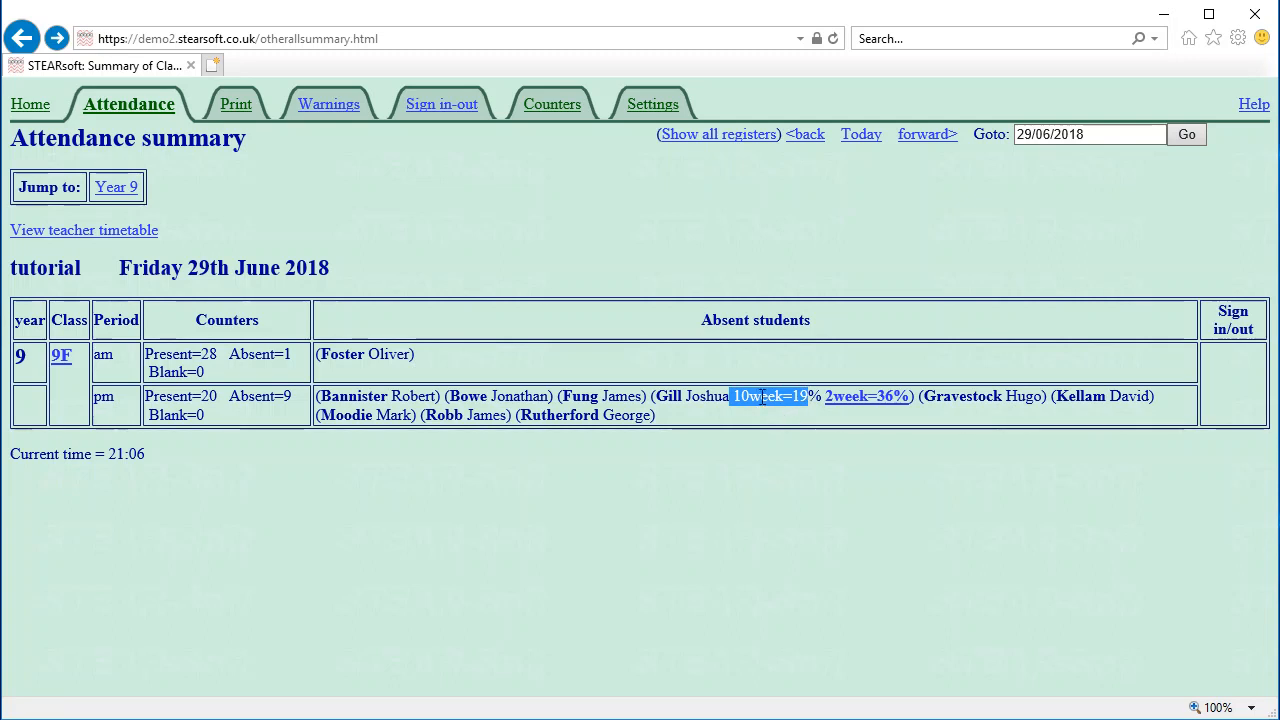
left_click(762, 398)
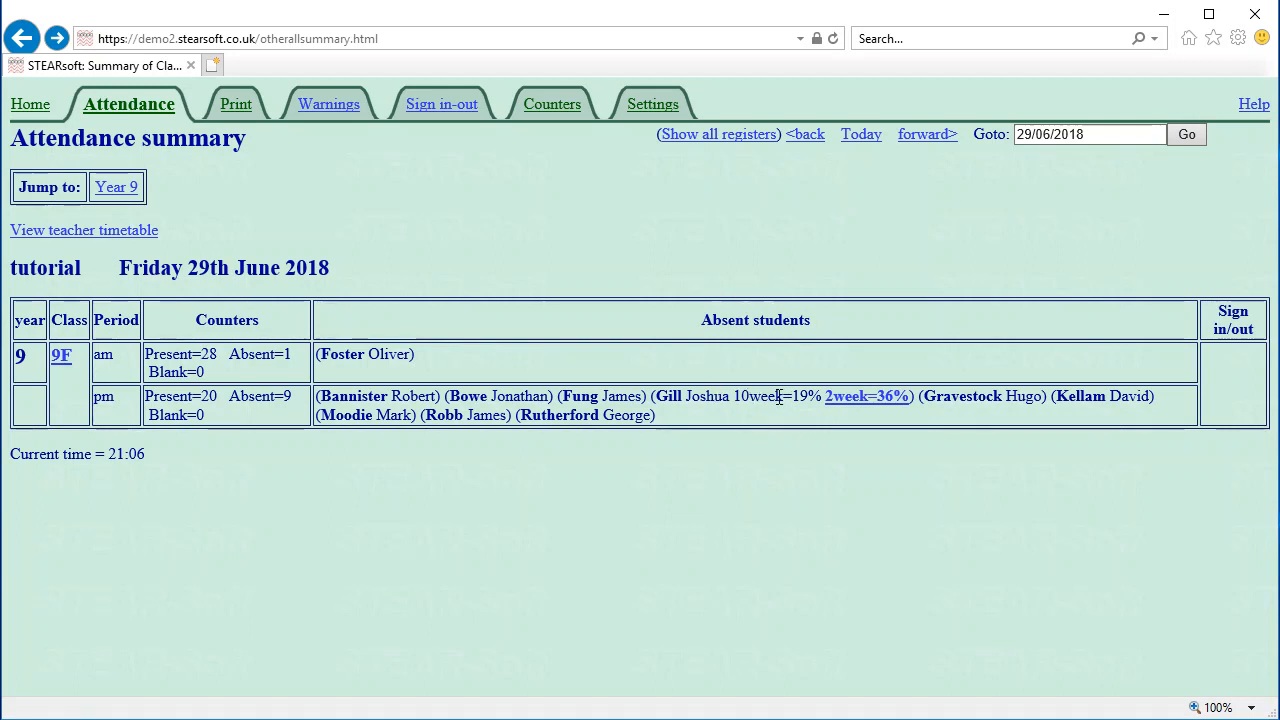
left_click(856, 400)
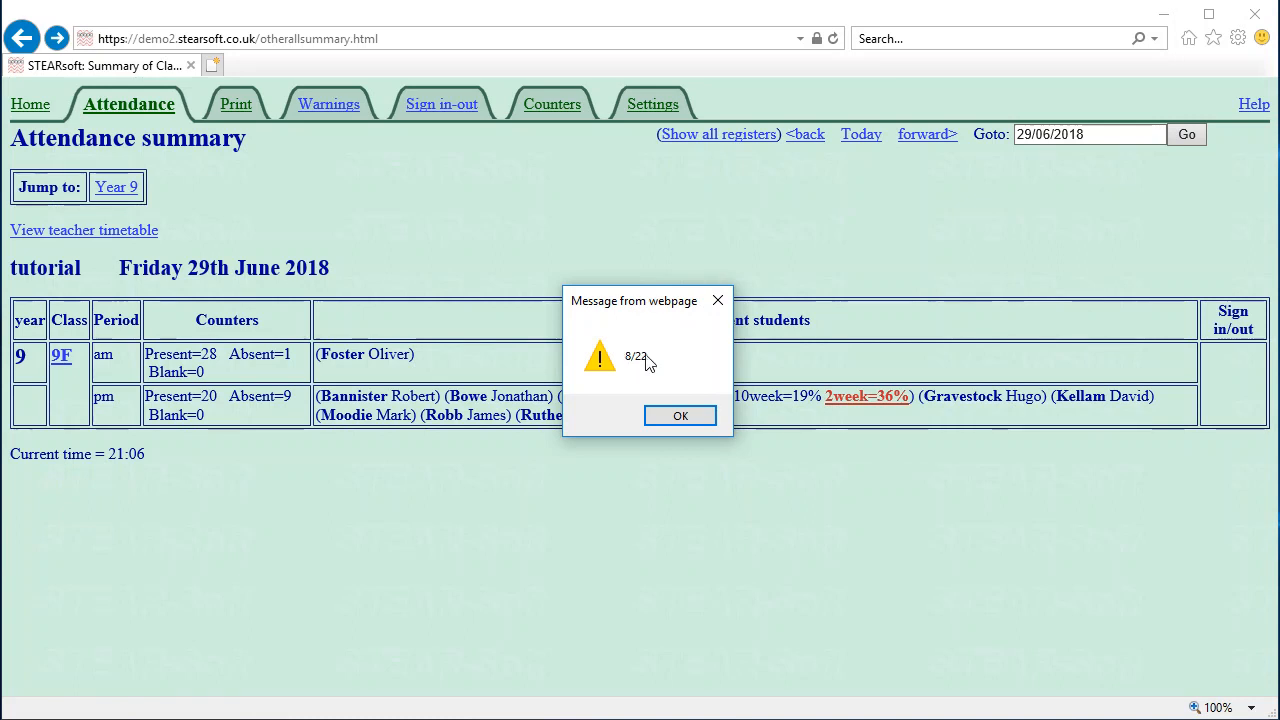
left_click(680, 416)
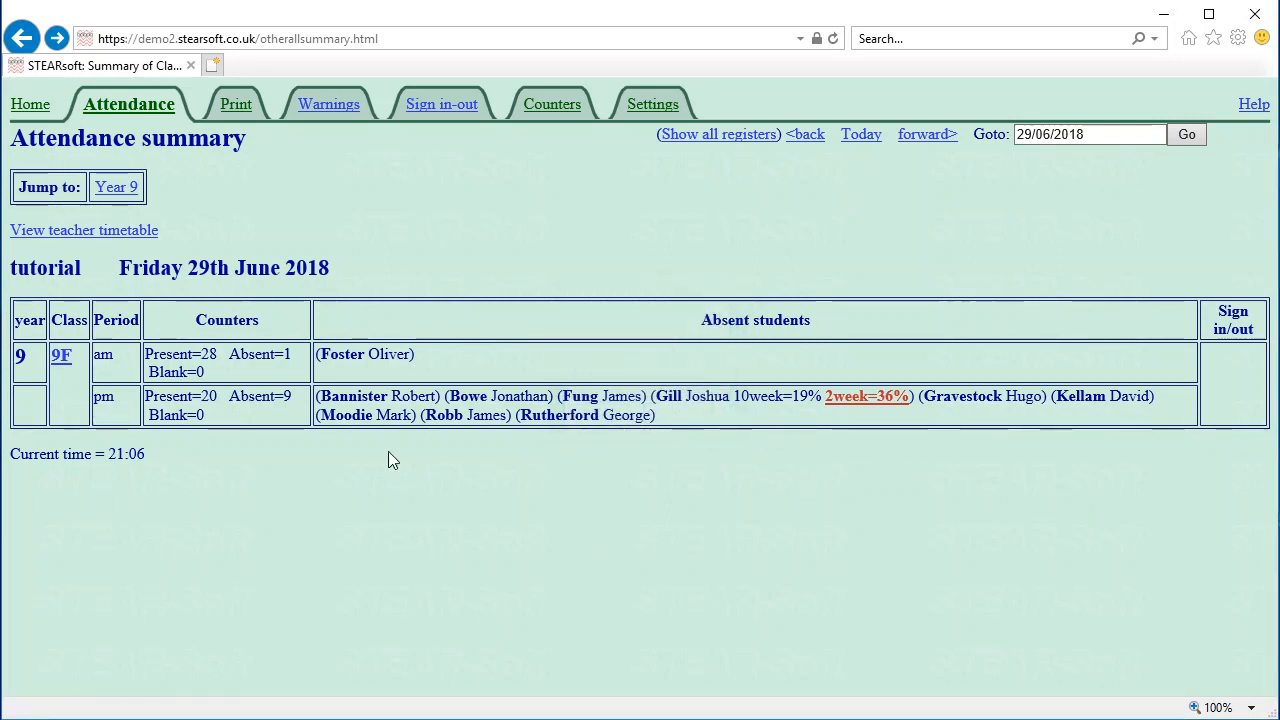
Glance at the critical absence settings, then open the teacher timetable list from All School Data
left_click(652, 104)
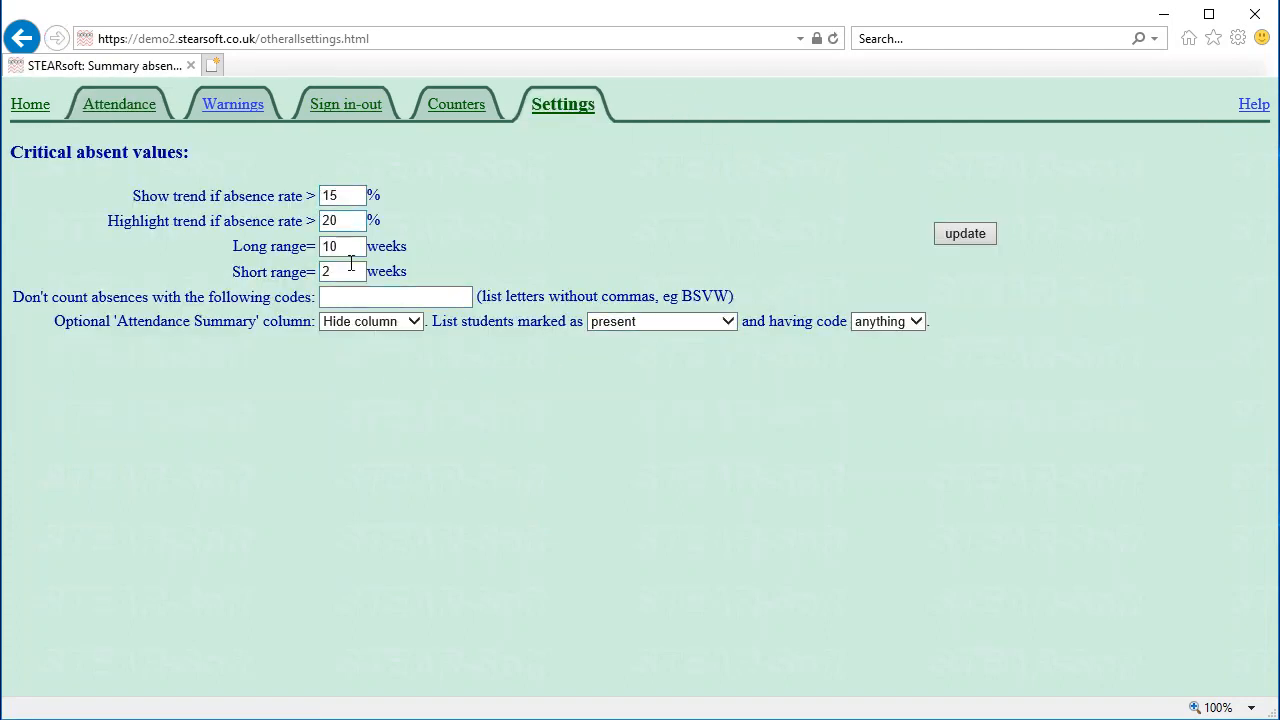
left_click(34, 104)
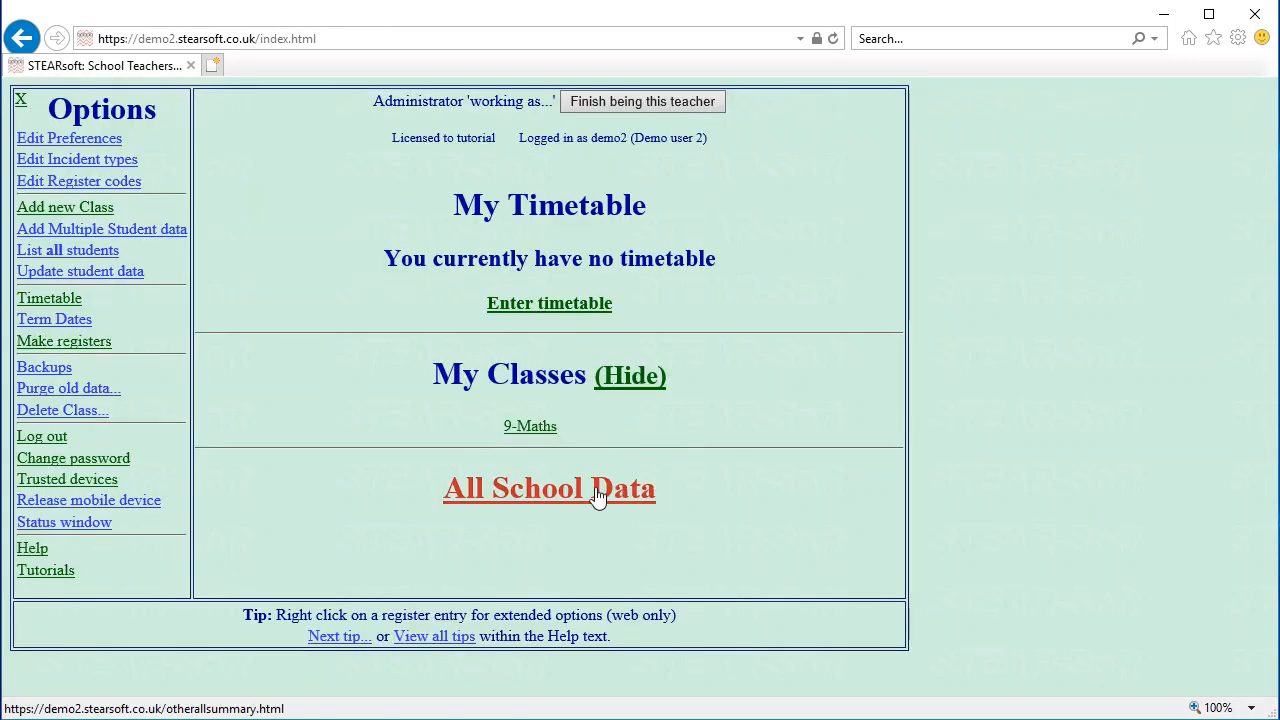
left_click(559, 490)
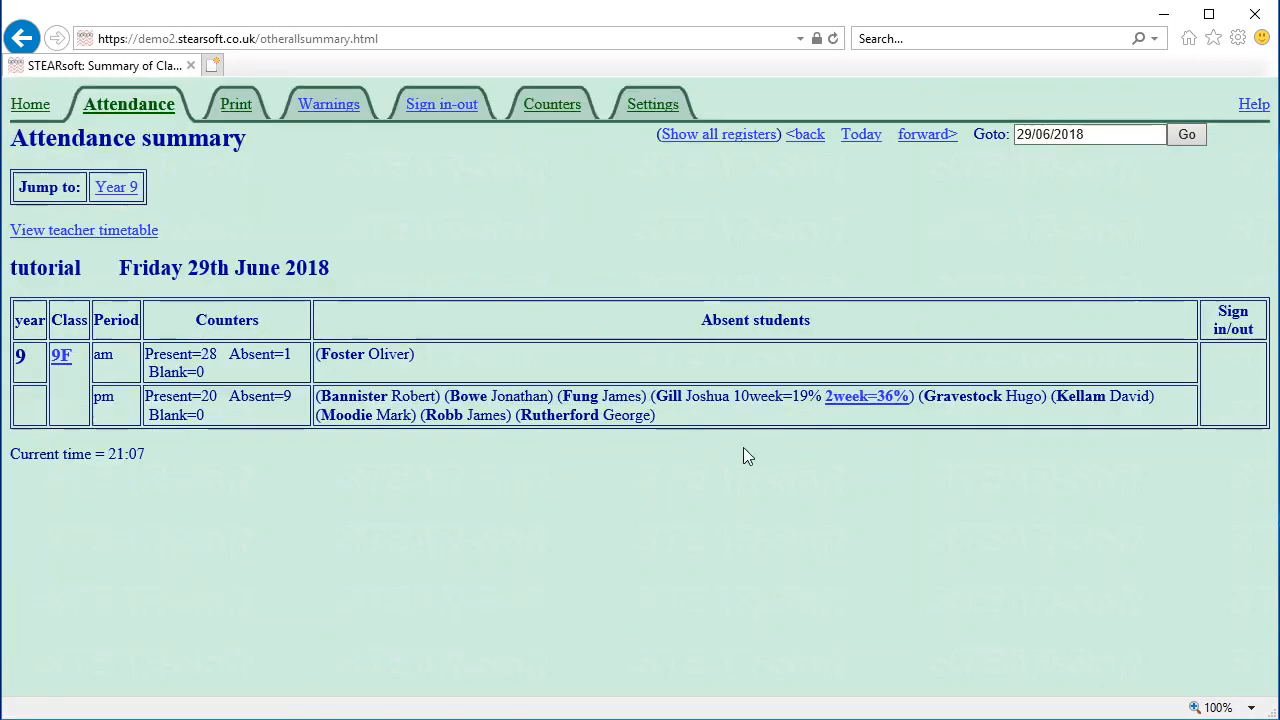
left_click(53, 240)
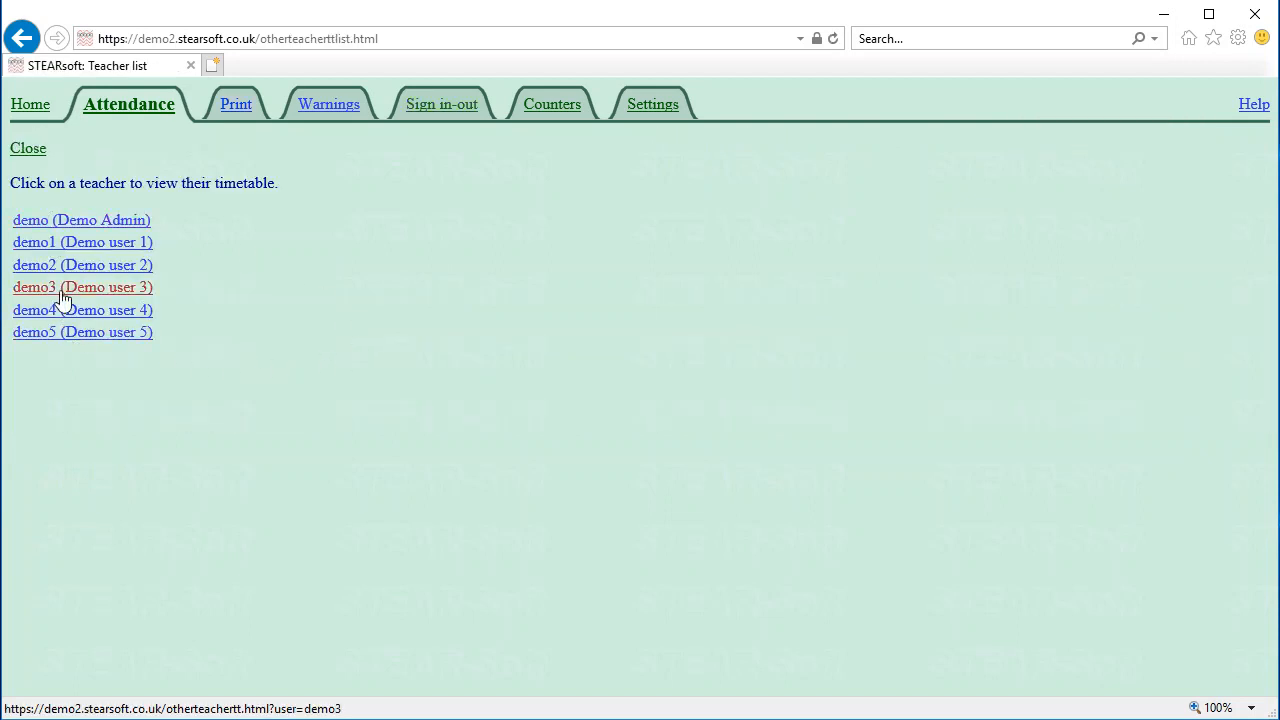
Open another teacher's Class 9F register from their weekly timetable
left_click(68, 248)
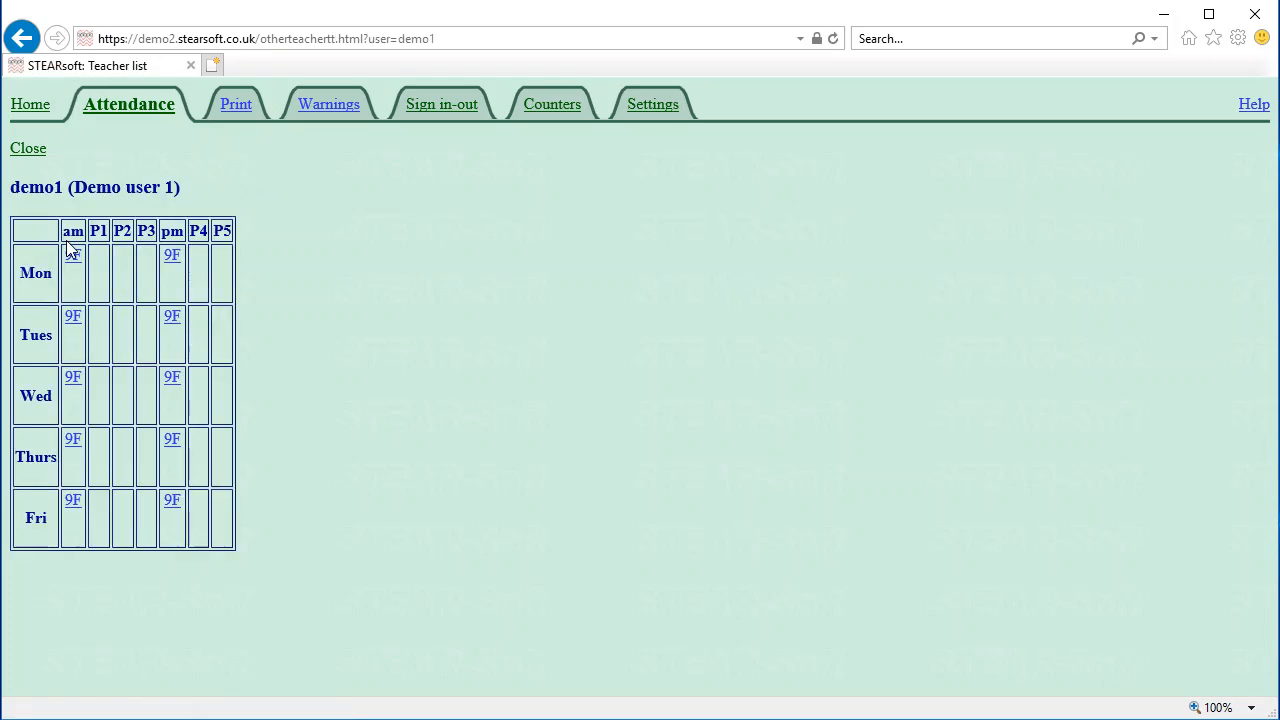
left_click(172, 258)
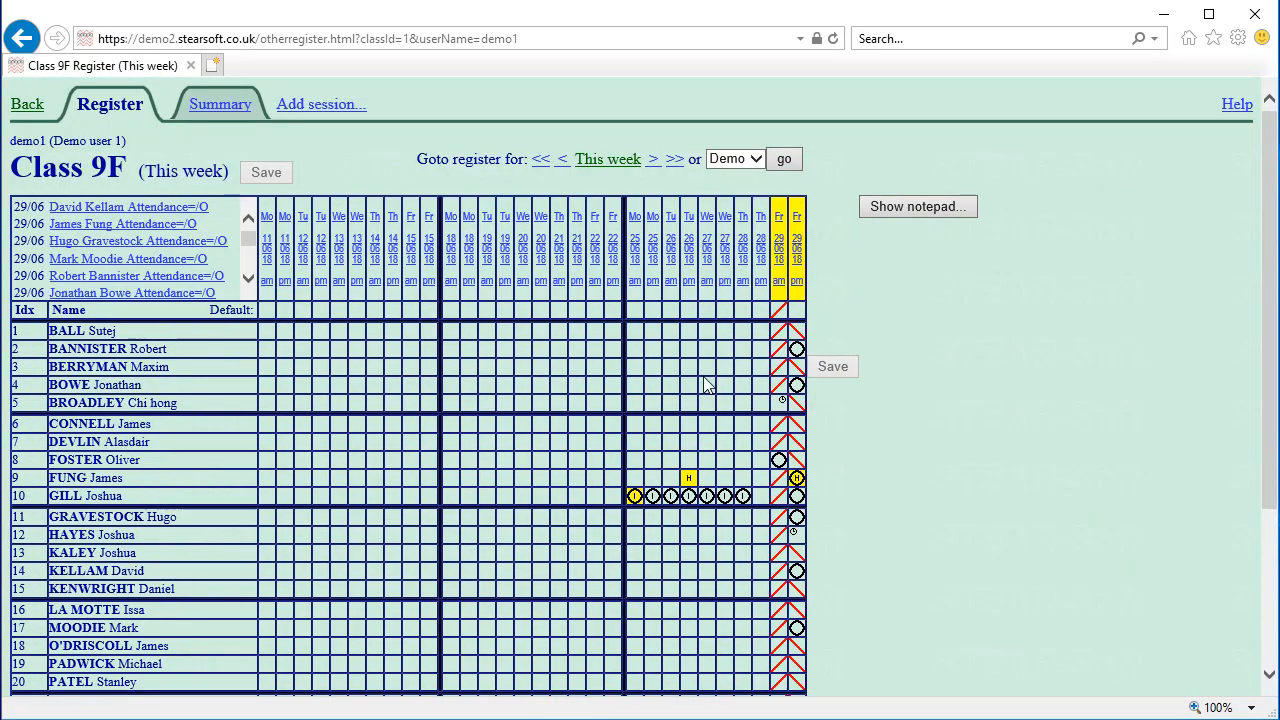
left_click(28, 112)
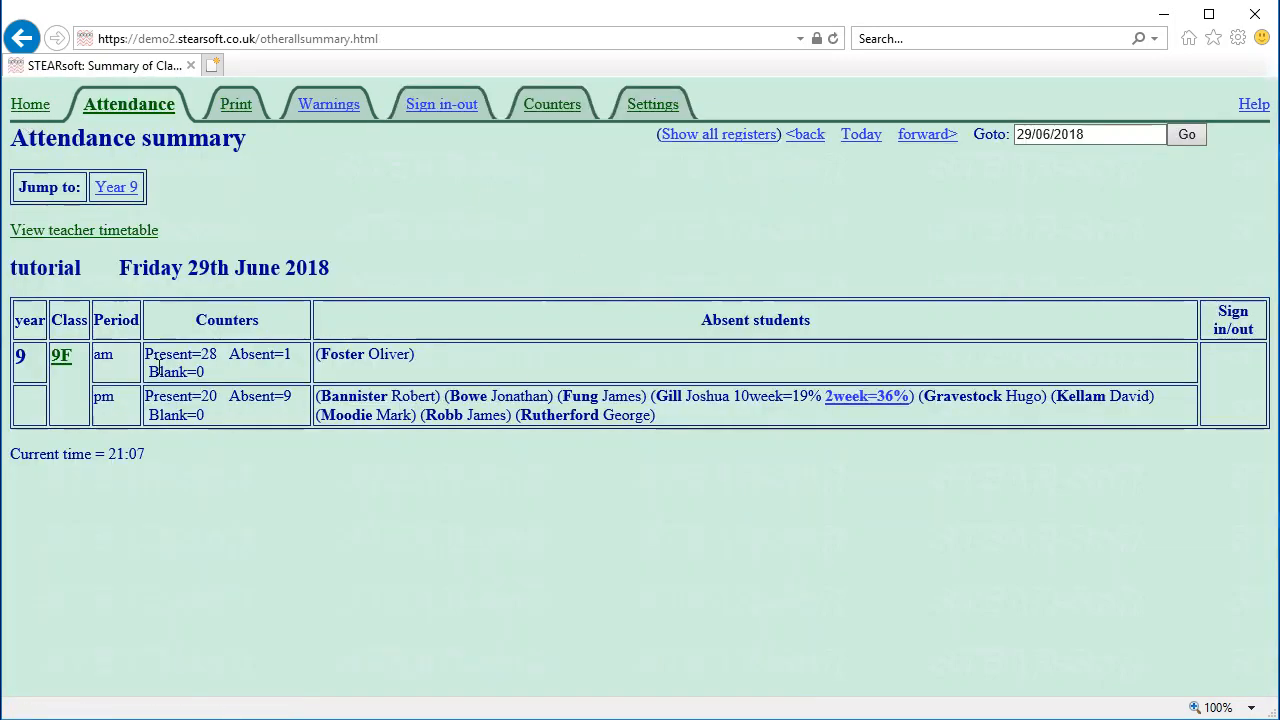
left_click(60, 356)
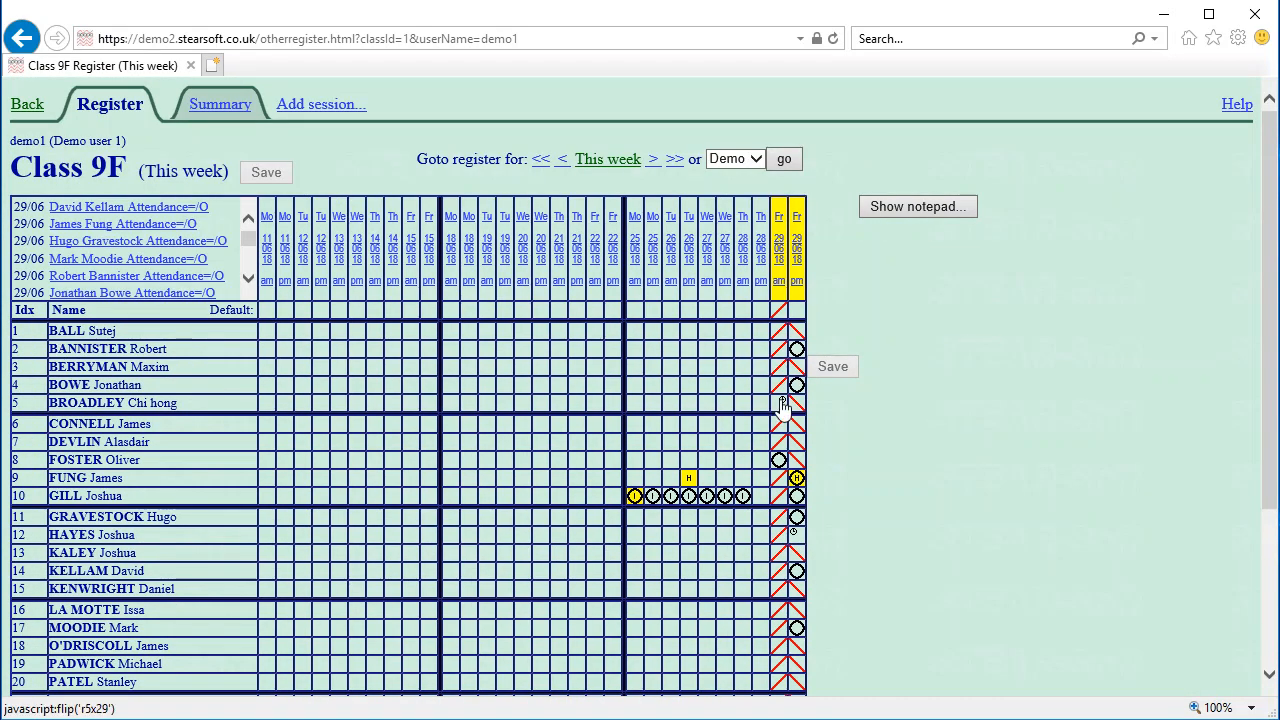
left_click(26, 110)
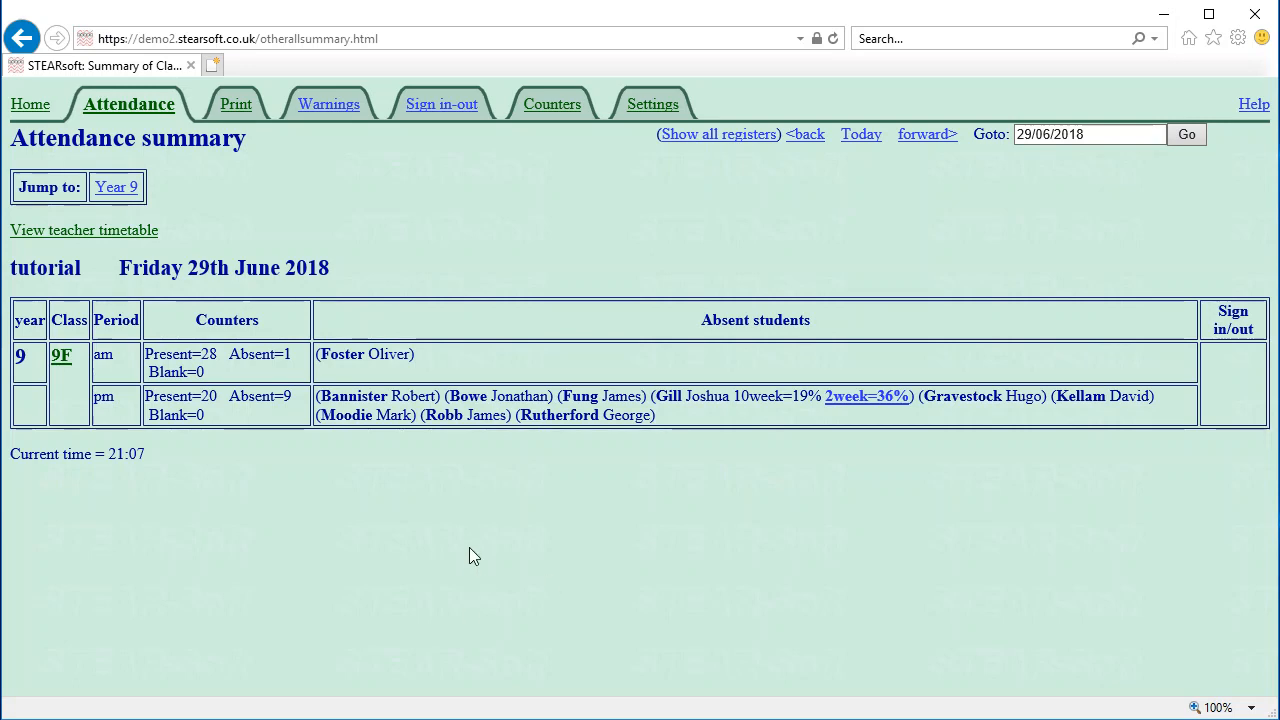
left_click(65, 366)
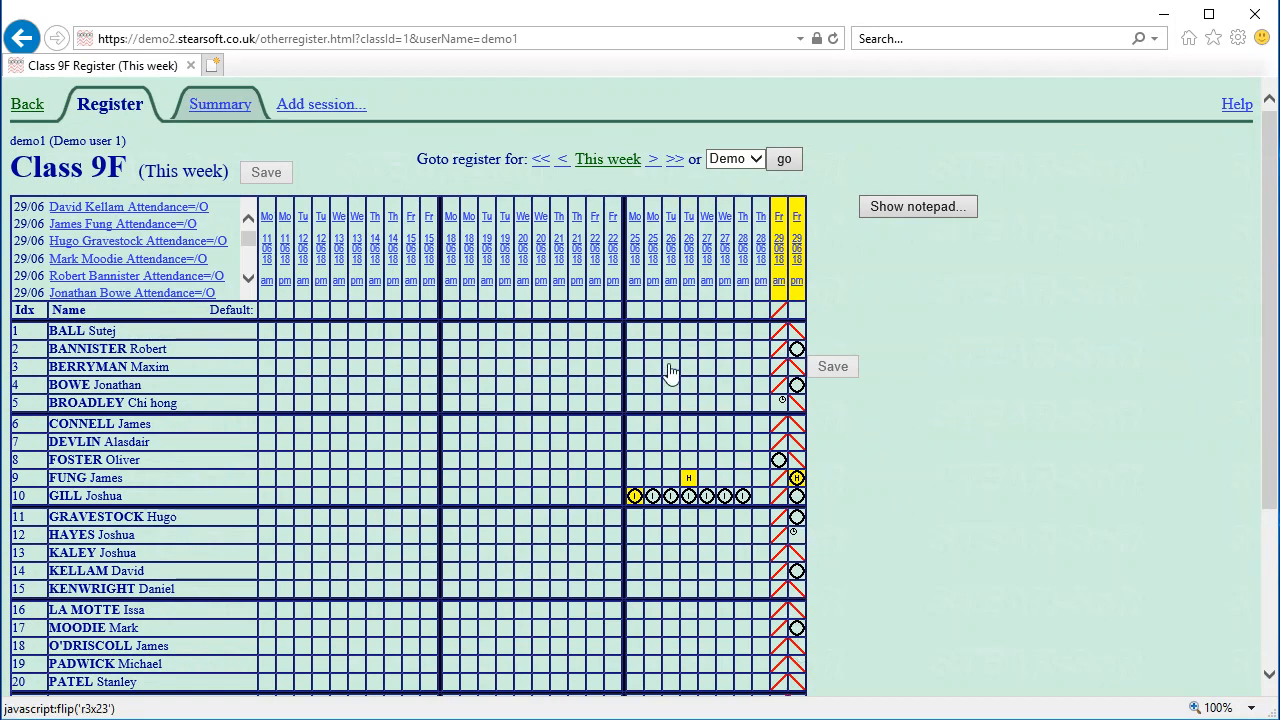
Mark student 7 absent for Monday 25/06 morning without a note, save, and return to the summary
left_click(640, 450)
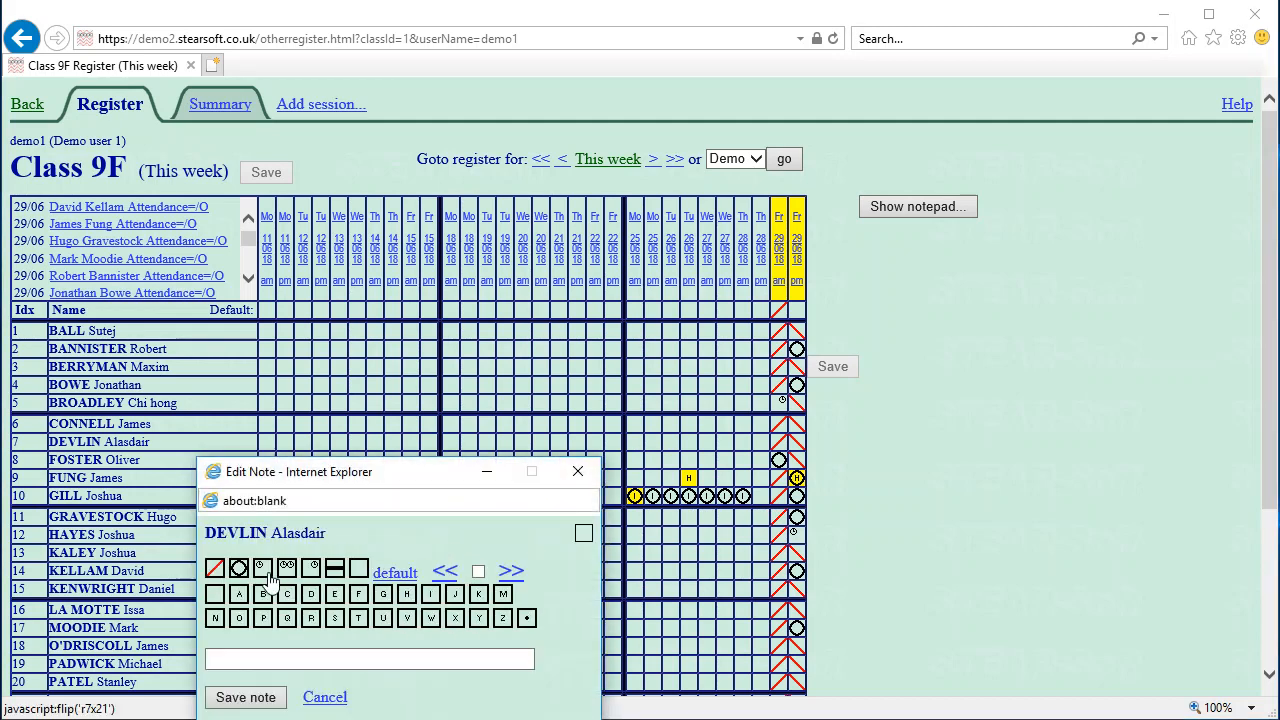
left_click(238, 568)
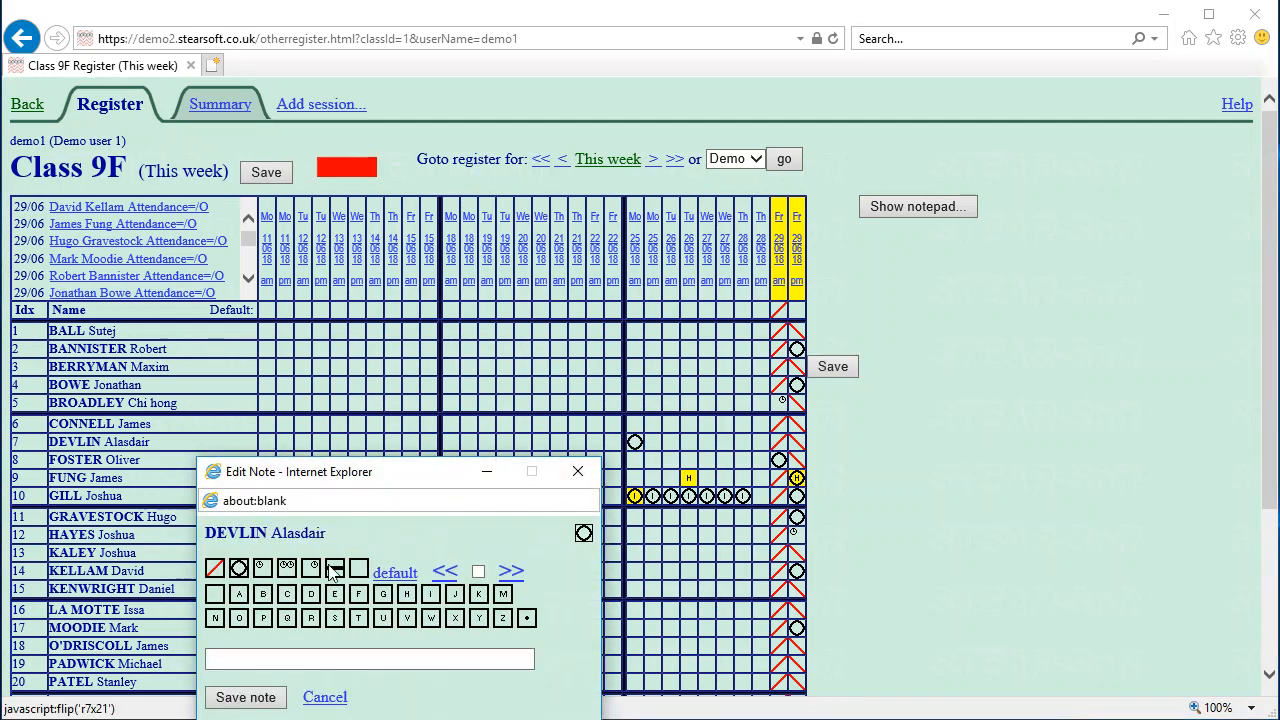
left_click(324, 696)
left_click(833, 366)
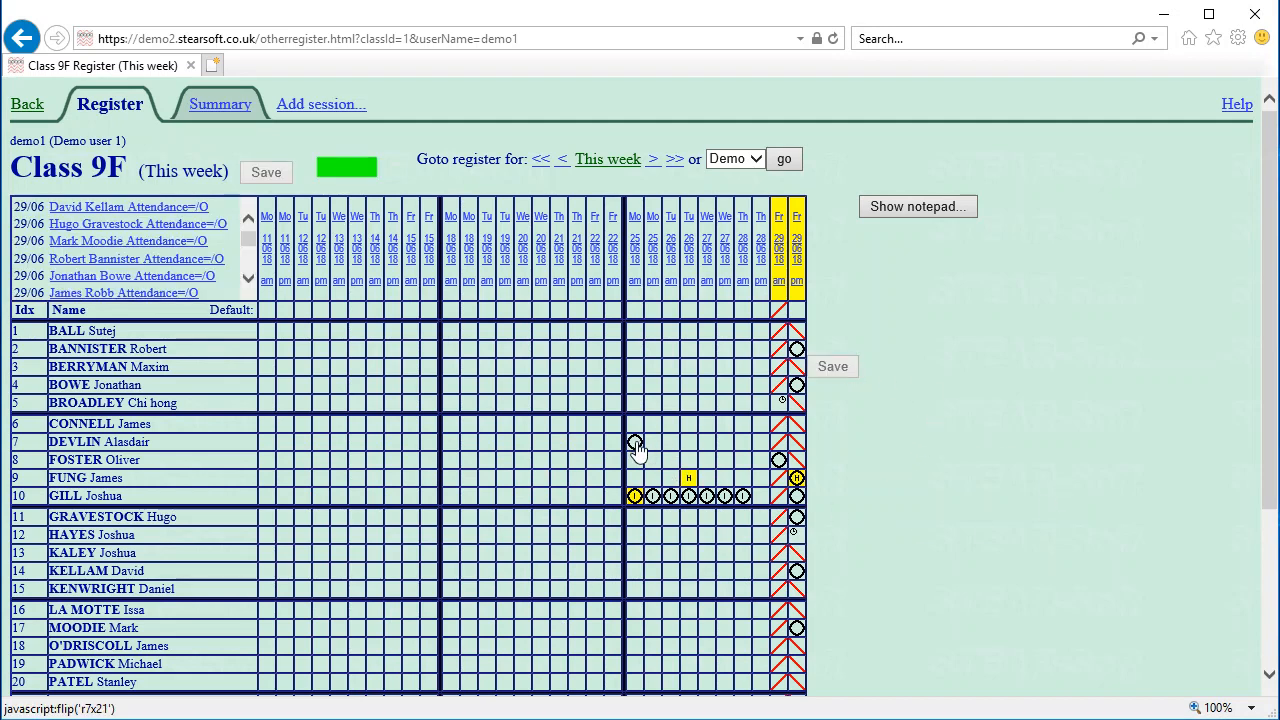
left_click(30, 110)
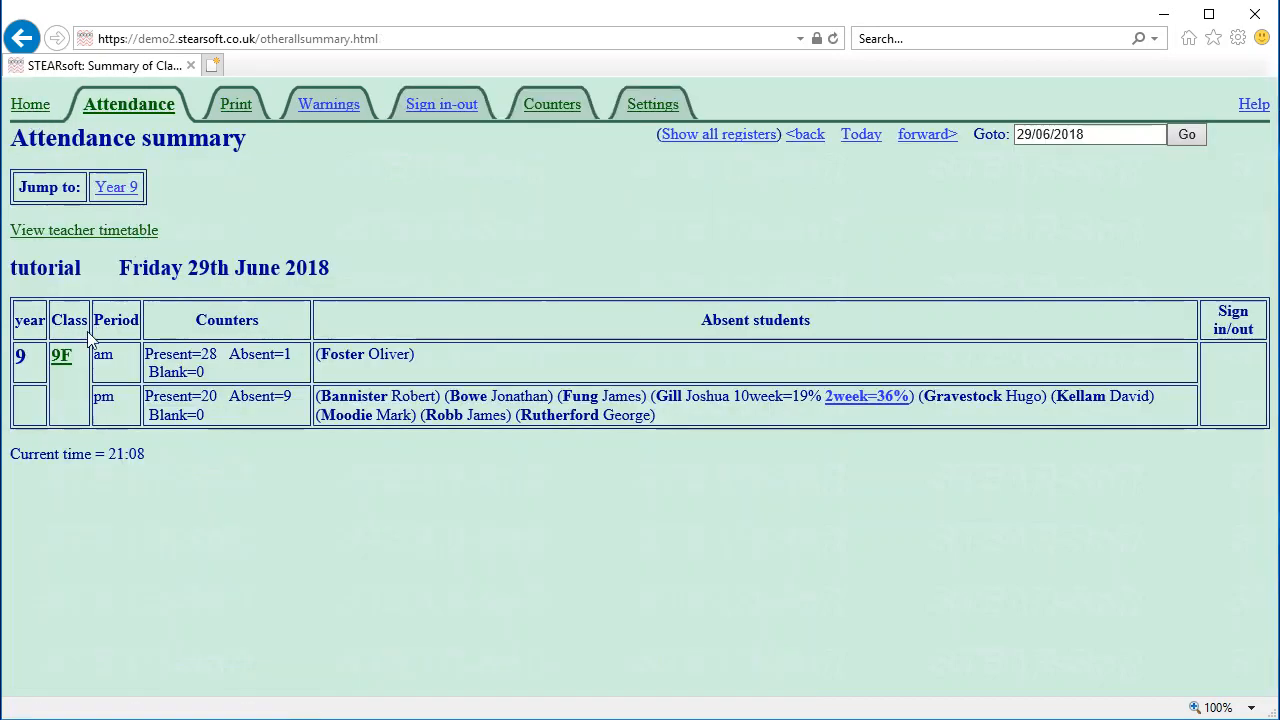
Stop acting as the current teacher and return to the administrator area
left_click(32, 106)
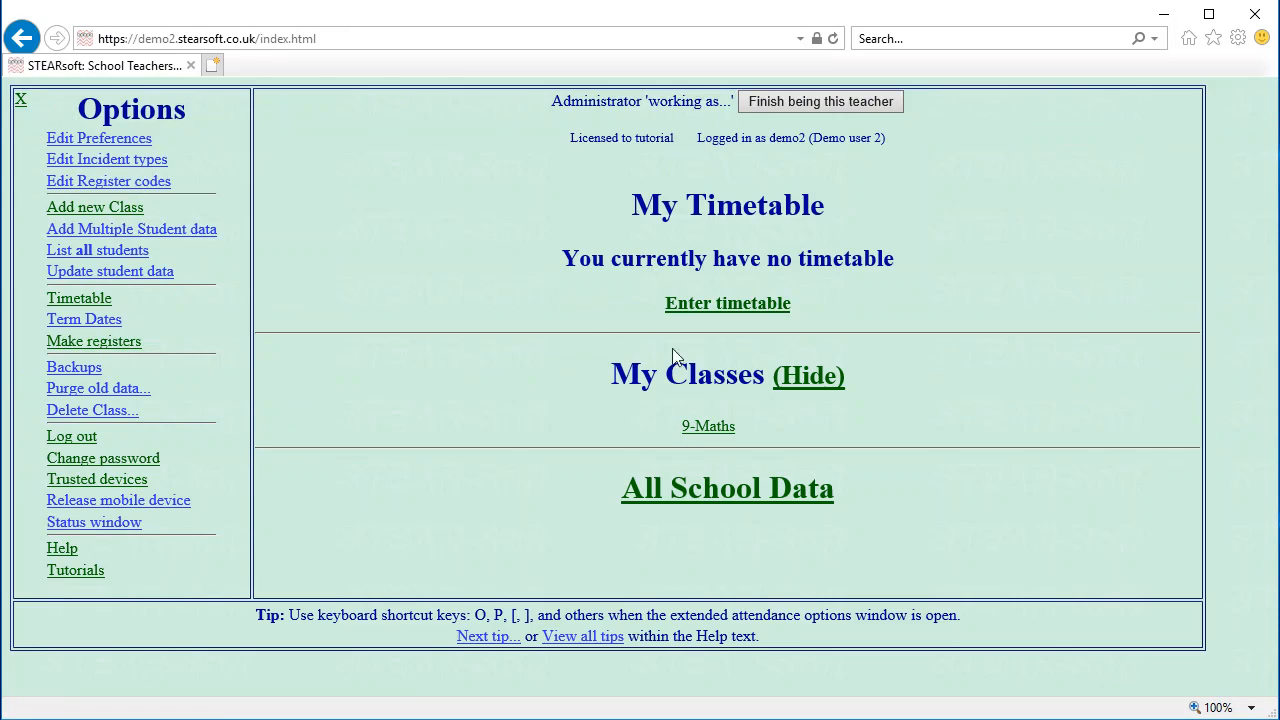
left_click(770, 103)
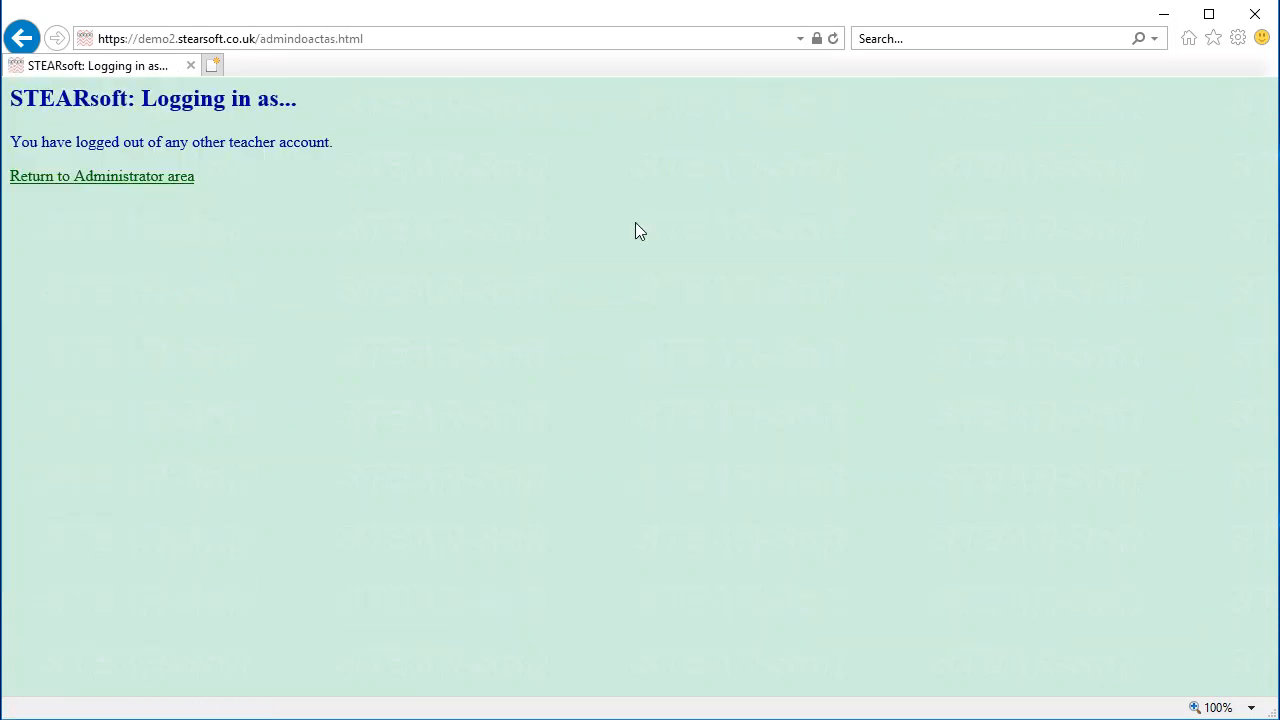
left_click(130, 182)
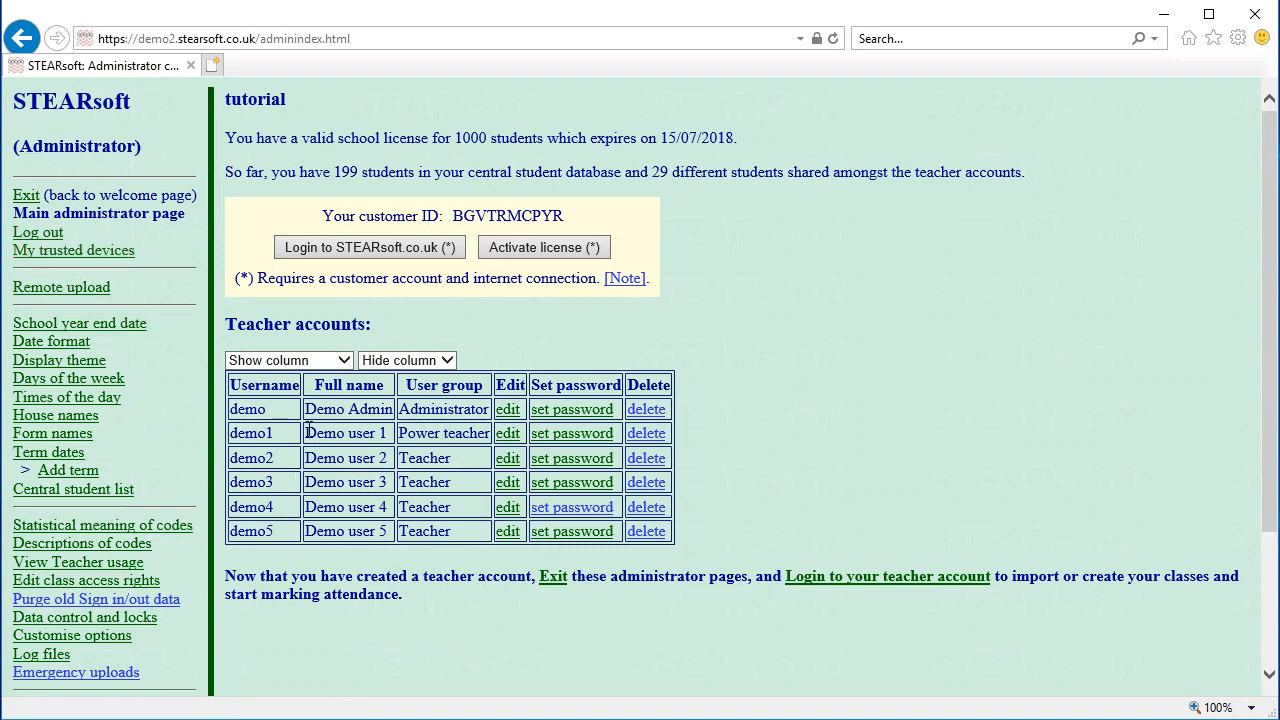
Log in as the first demo teacher and open their Class 9F register
left_click(568, 436)
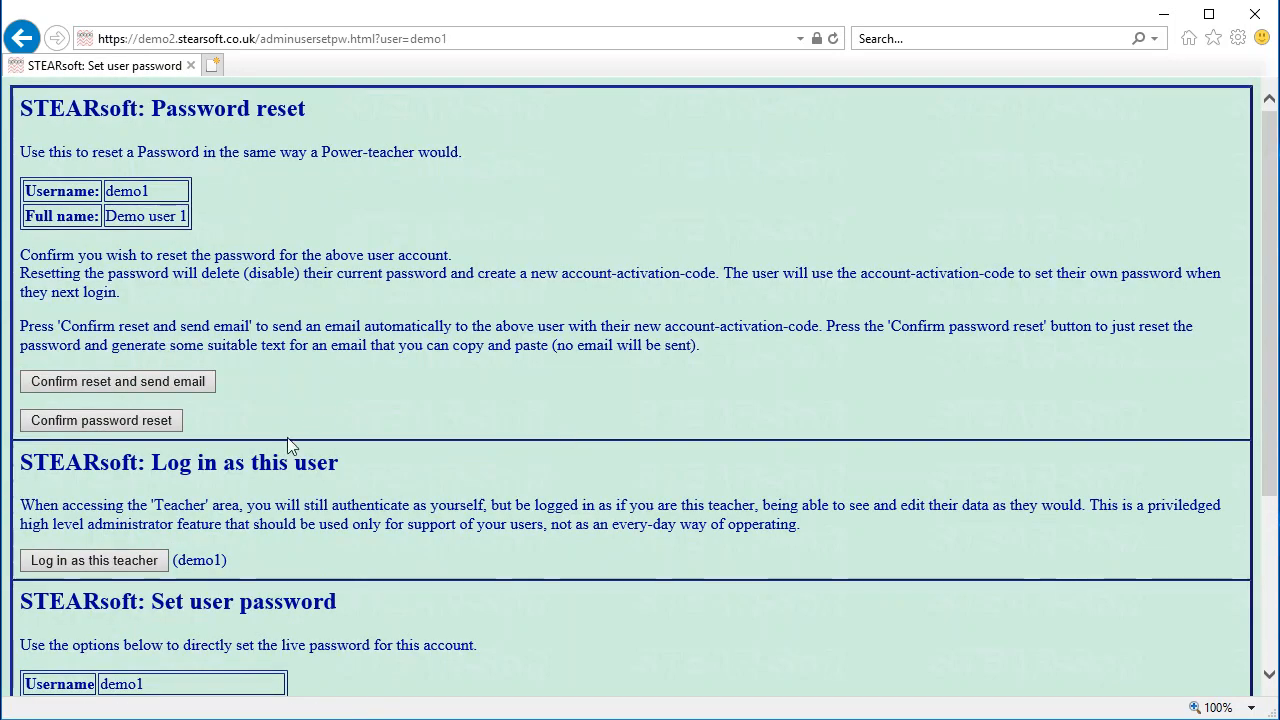
left_click(118, 558)
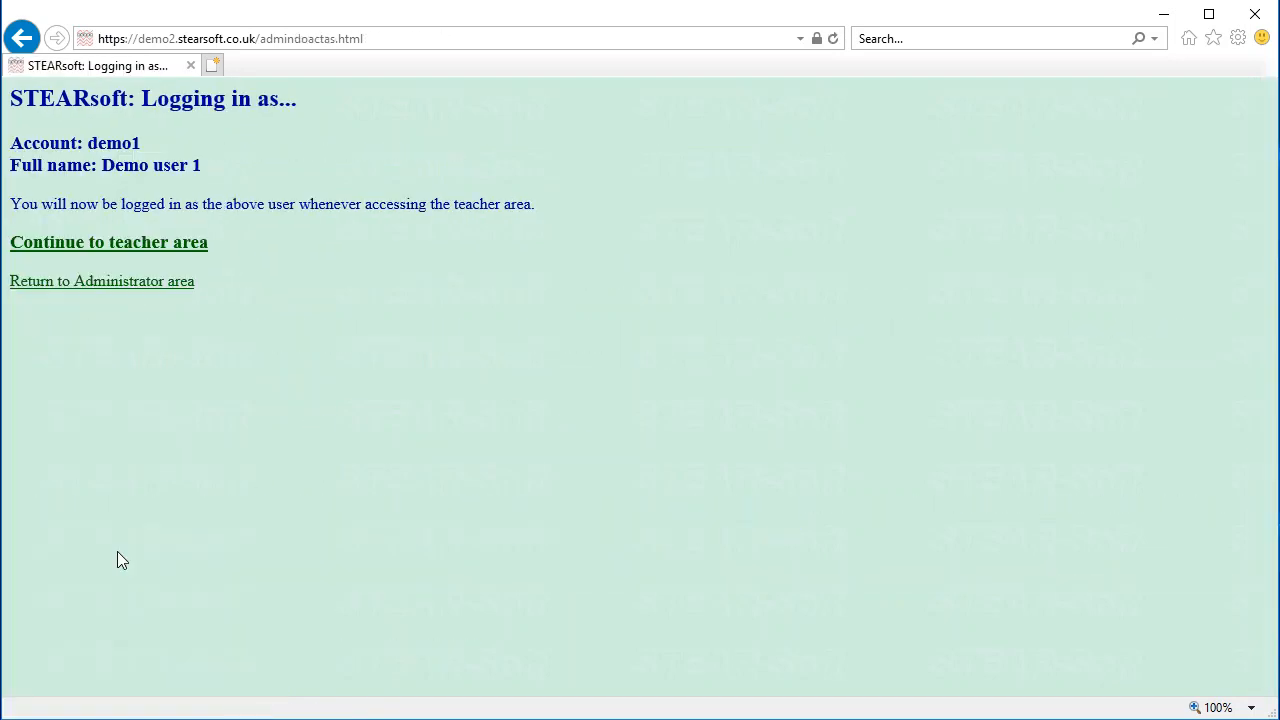
left_click(148, 248)
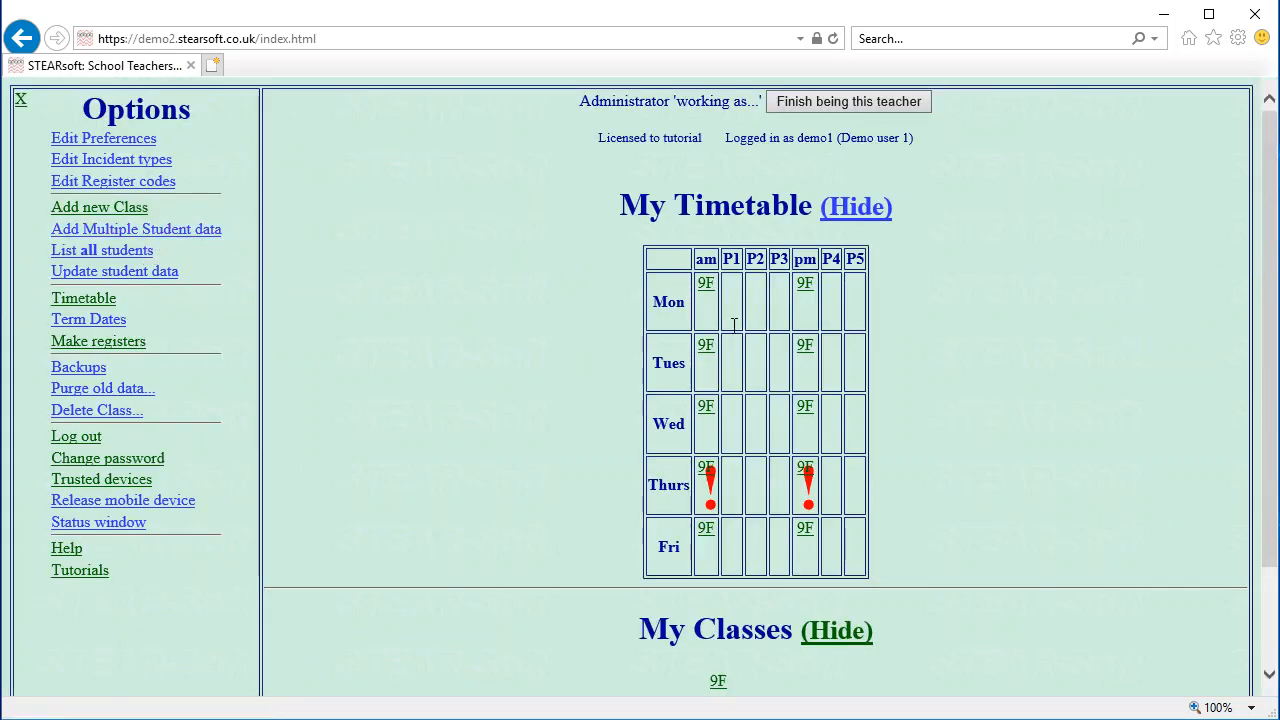
left_click(707, 347)
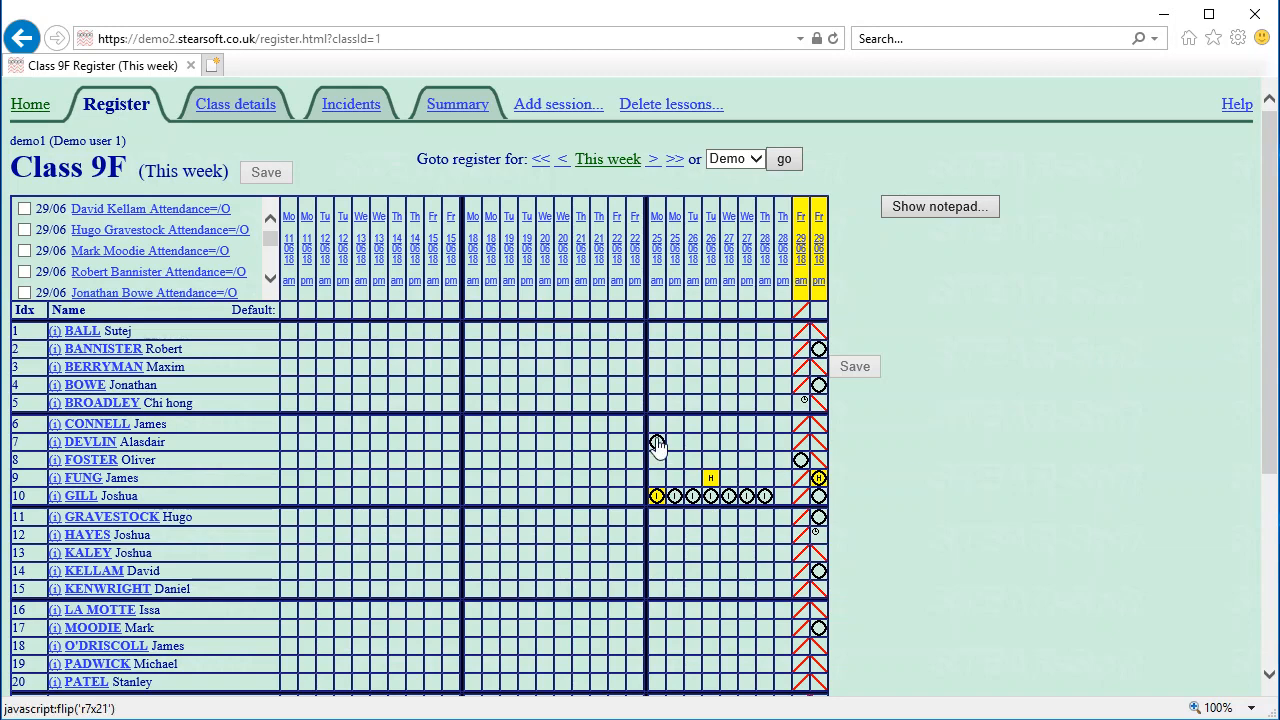
Open the 25/06/2018 (am) entry under 'Absences requiring a code', review it, then go Home
scroll(883, 407, "down", 3)
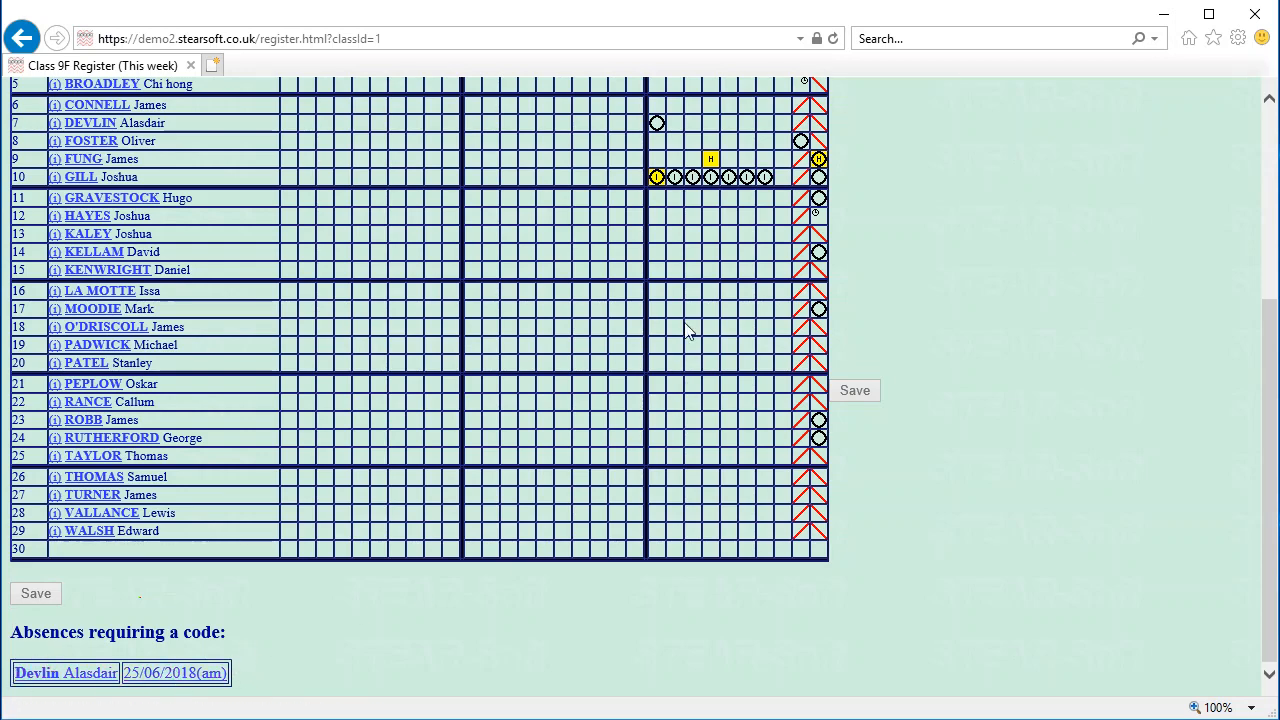
scroll(688, 333, "up", 3)
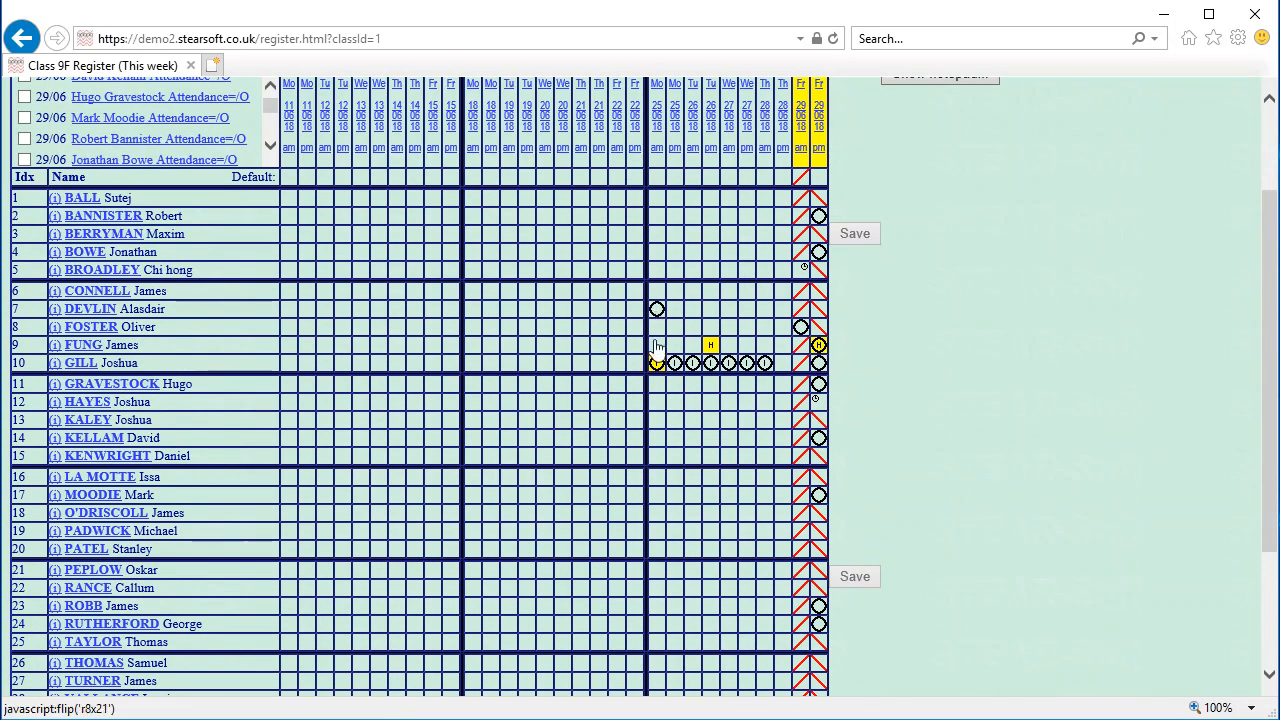
scroll(656, 346, "down", 3)
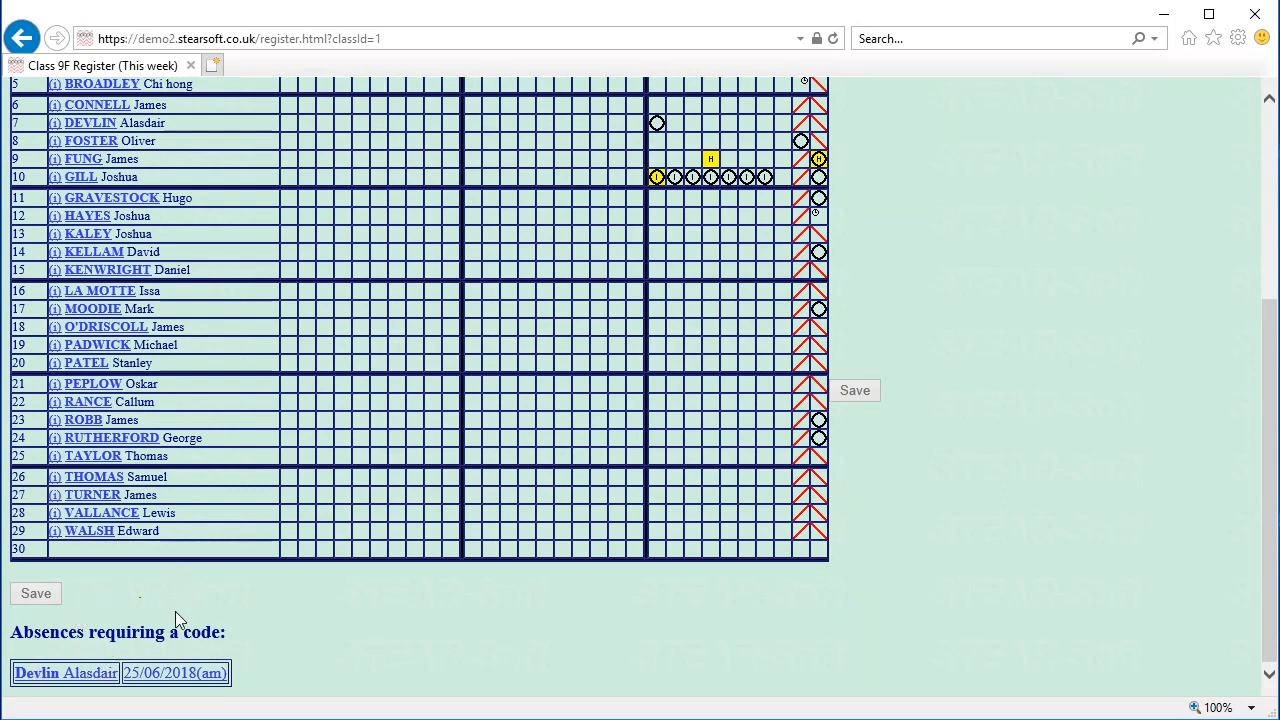
left_click(170, 677)
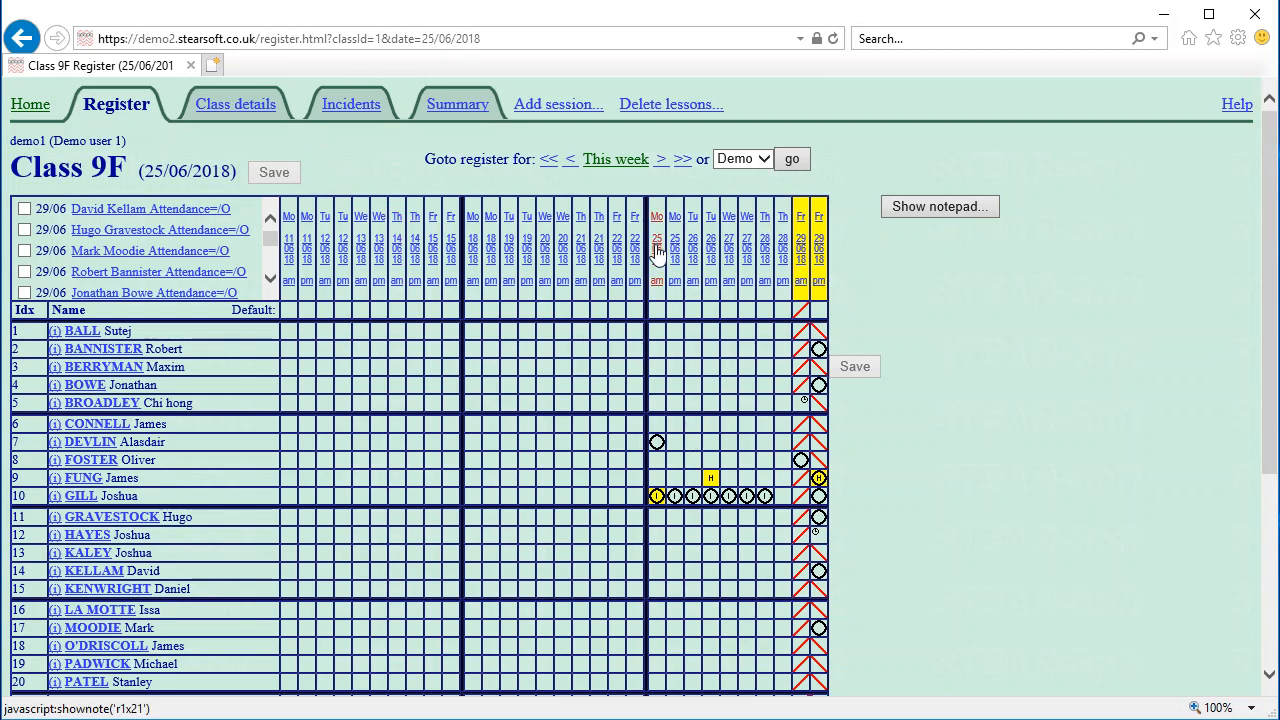
scroll(660, 598, "down", 3)
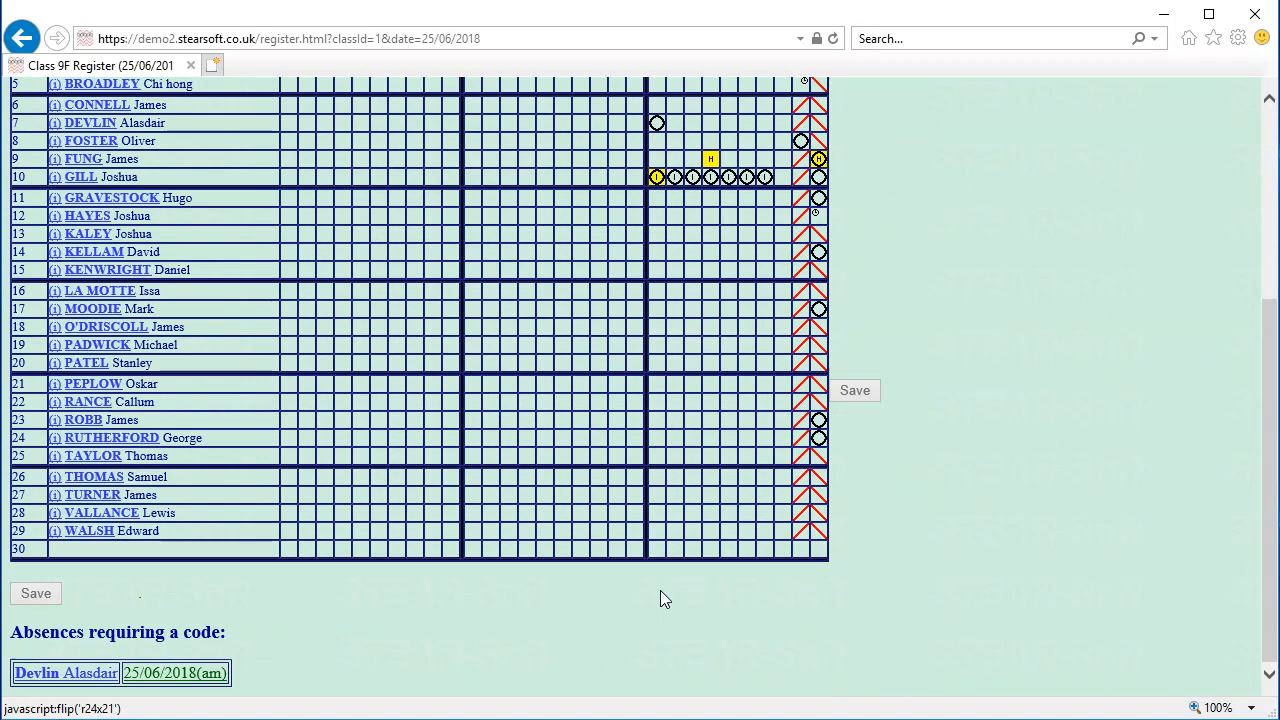
scroll(660, 598, "up", 3)
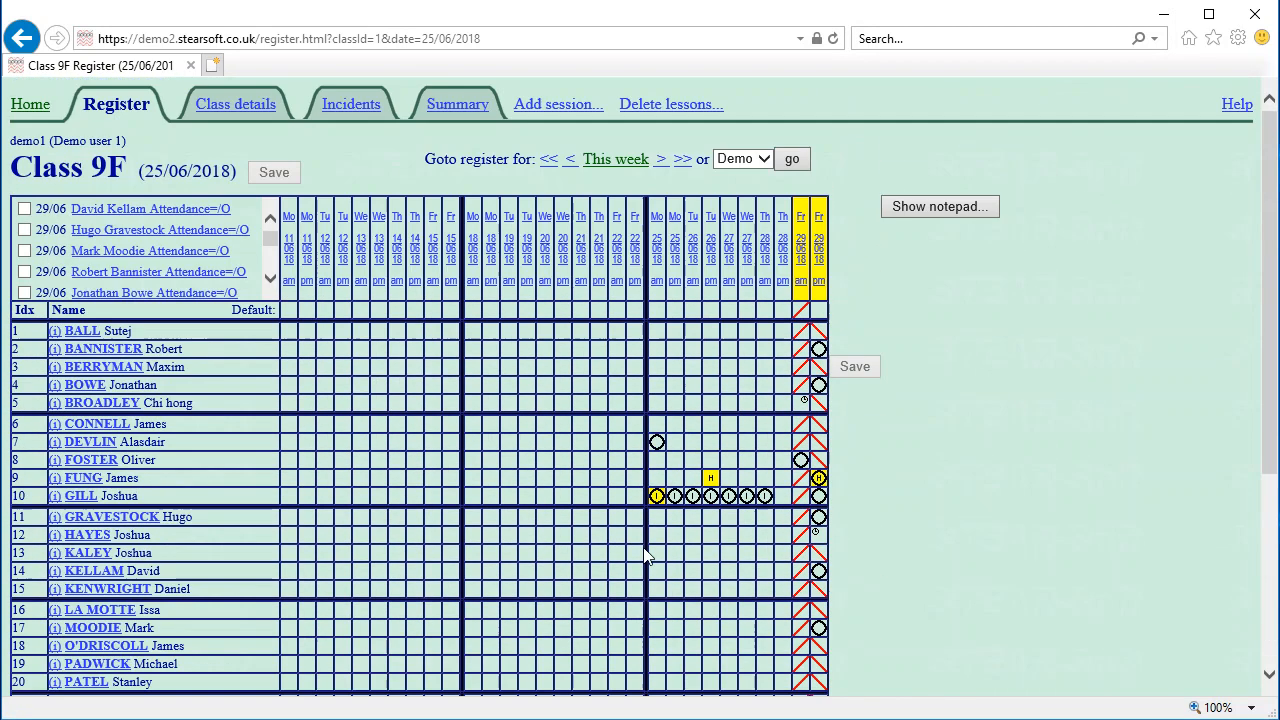
left_click(33, 112)
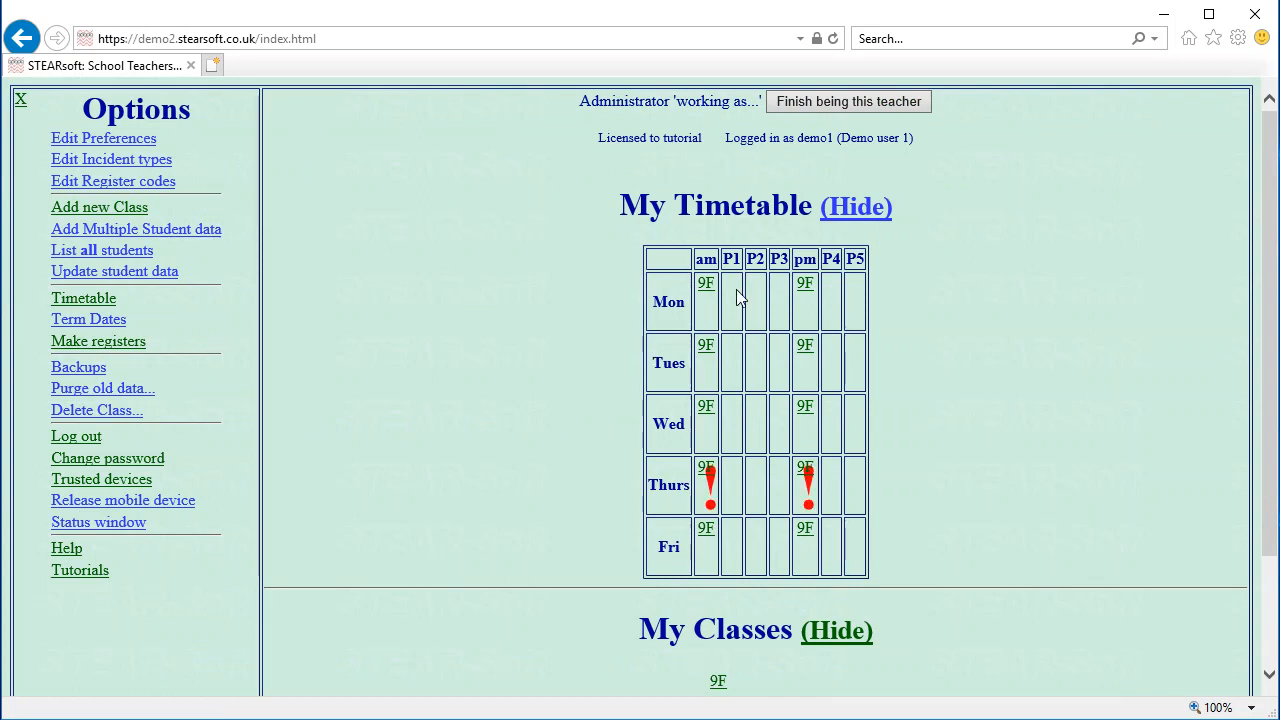
Finish being the teacher and exit the administrator area to the welcome page
left_click(800, 102)
left_click(141, 176)
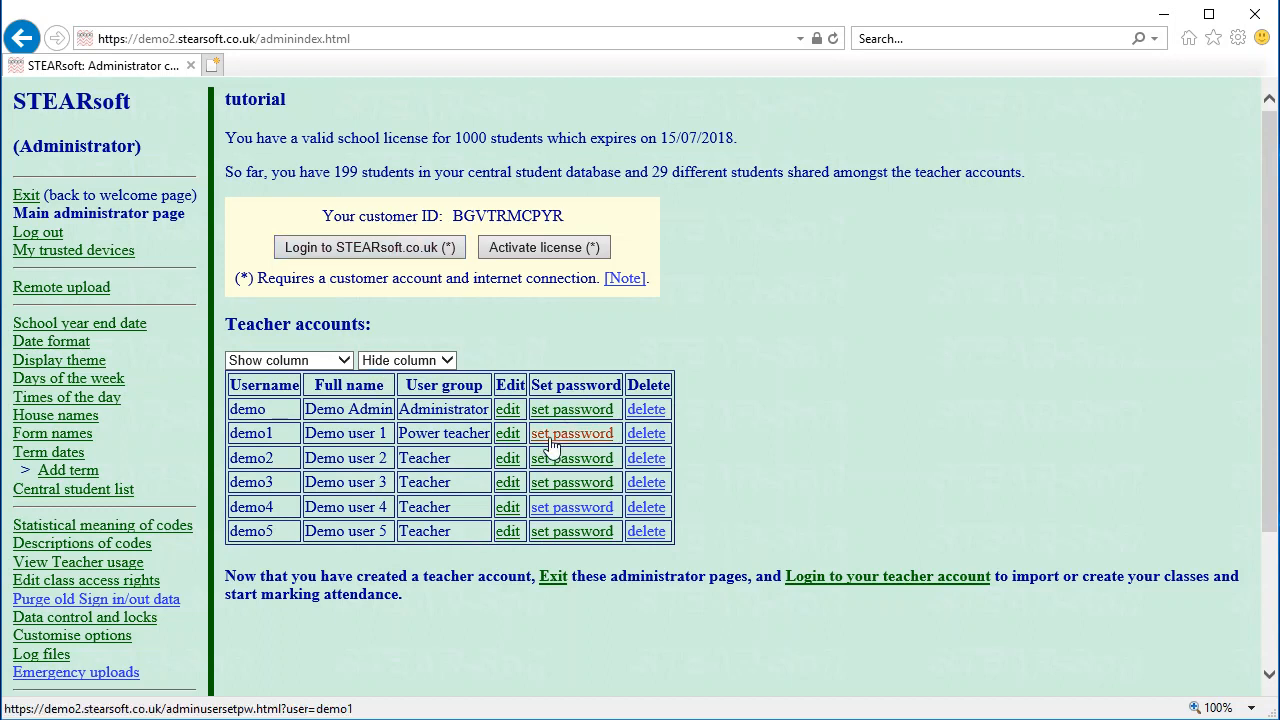
left_click(22, 196)
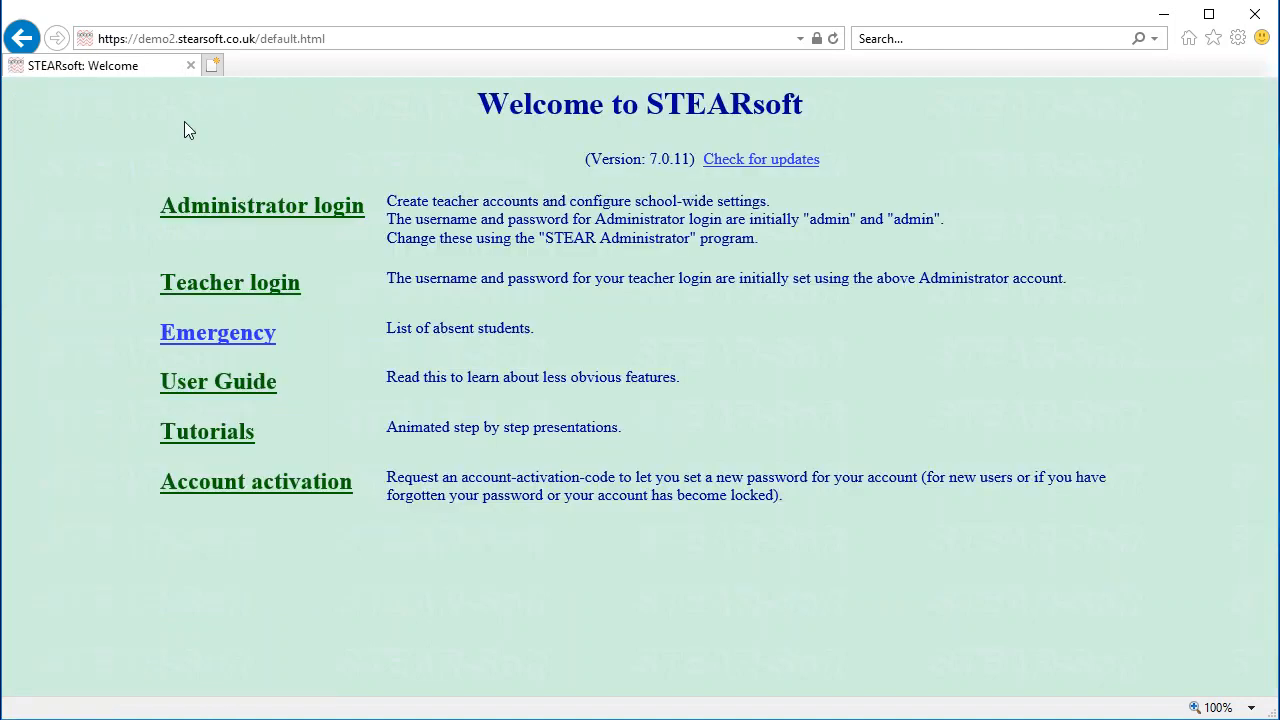
View the 'All School Data' attendance summary for 29/06/2018, then close back to the welcome page
left_click(232, 283)
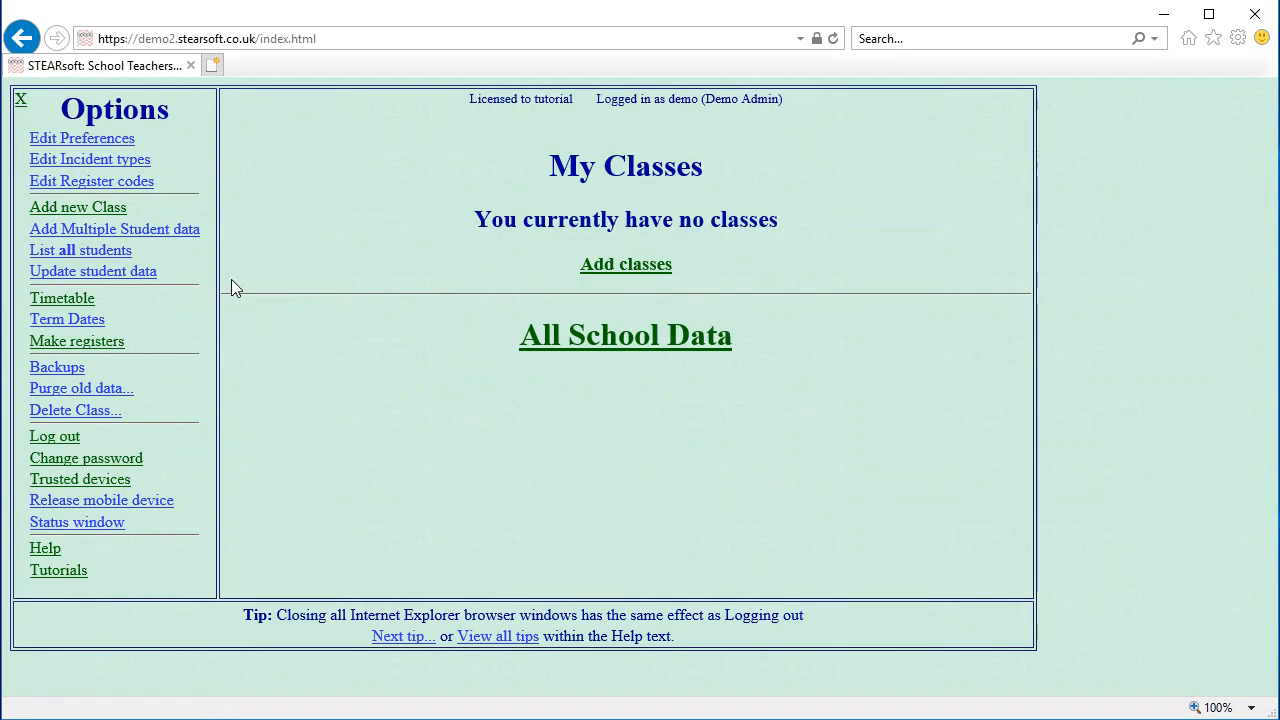
left_click(620, 338)
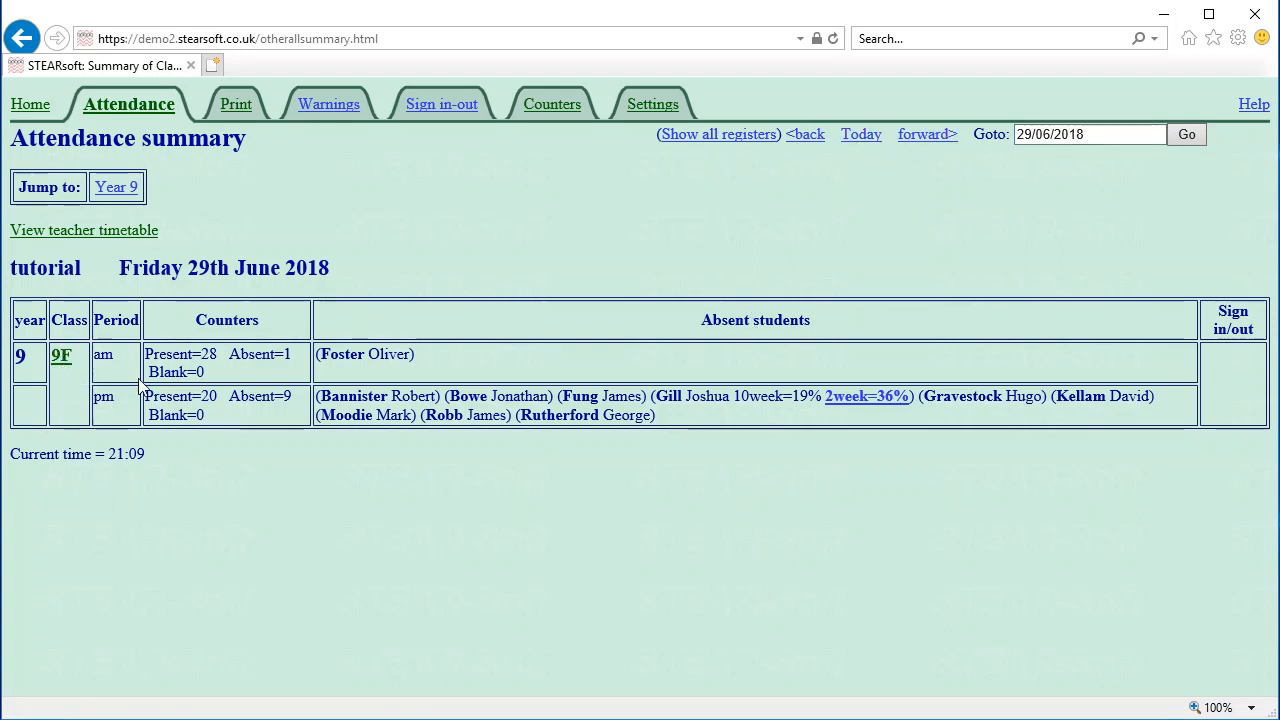
left_click(20, 108)
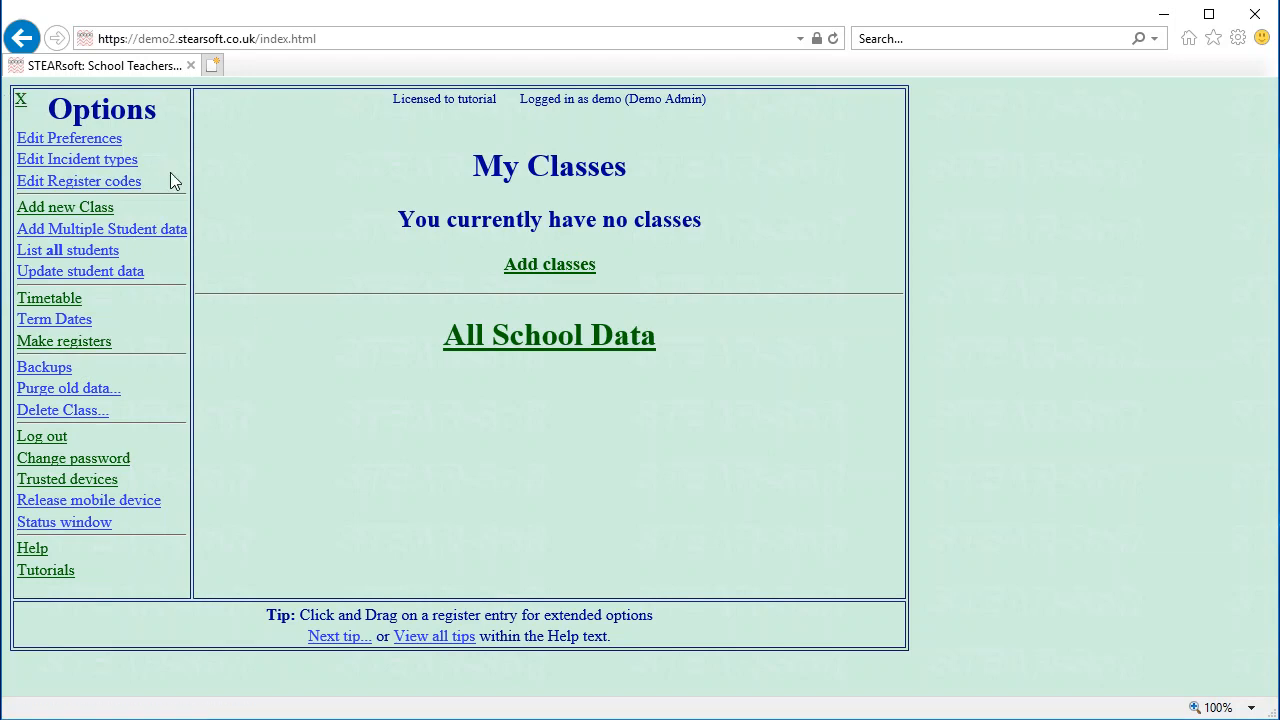
left_click(22, 100)
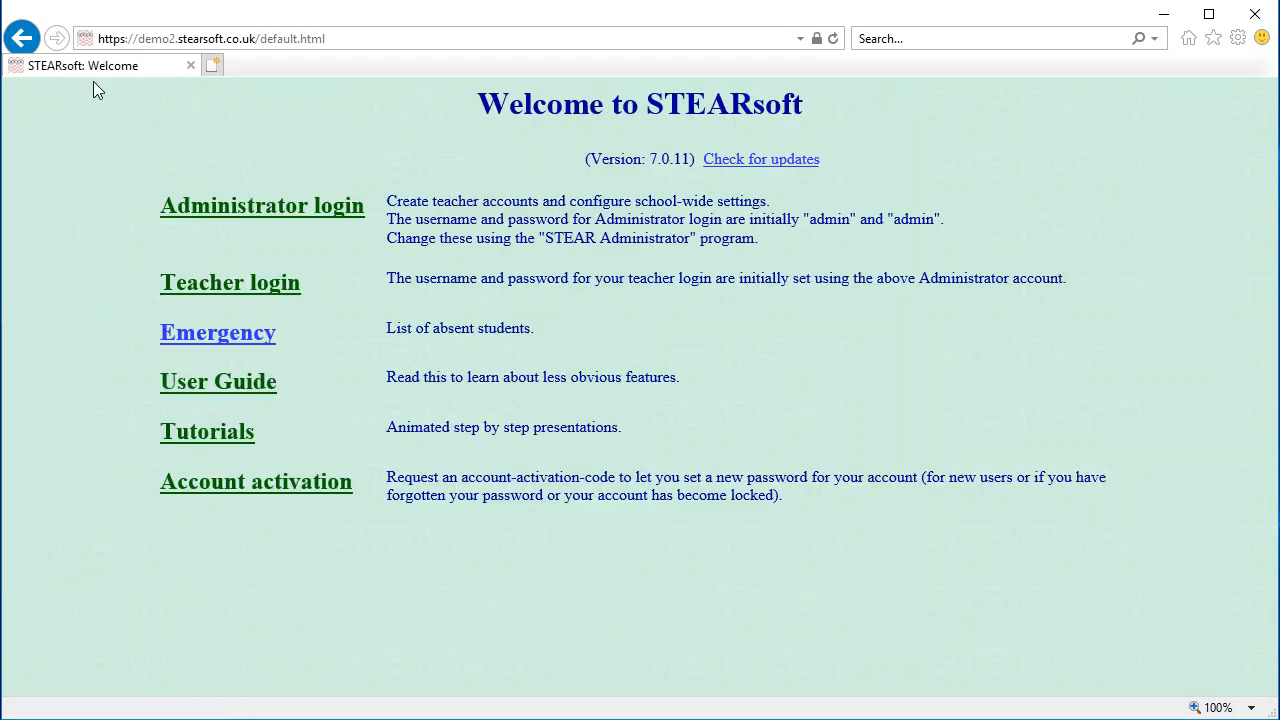
Re-enter the teacher area, view the 'All School Data' Counters reports, then return to My Classes
left_click(255, 218)
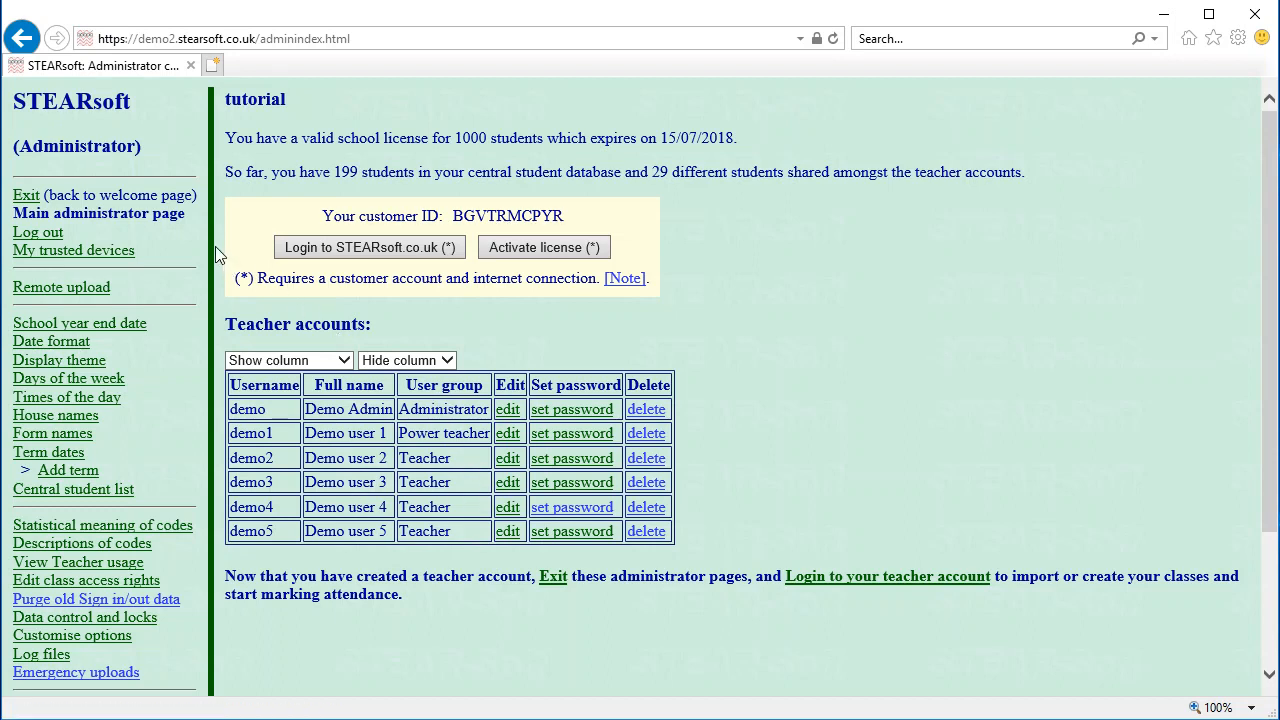
left_click(28, 197)
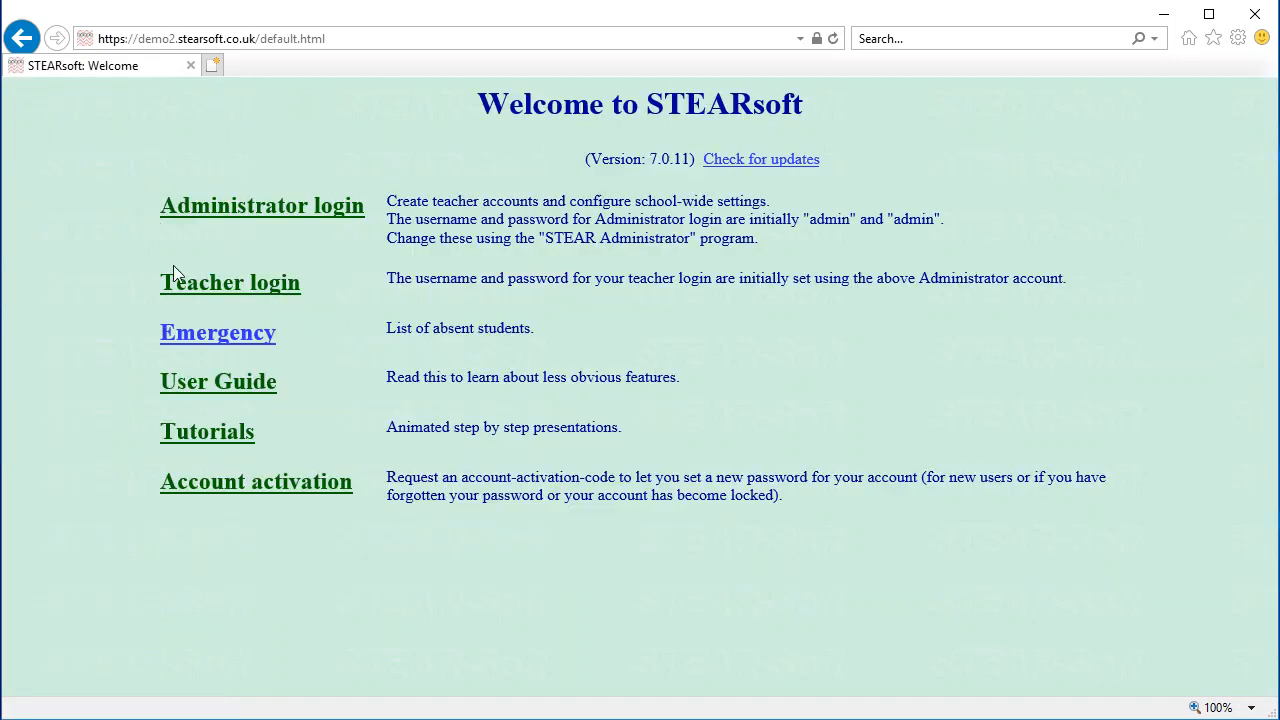
left_click(184, 289)
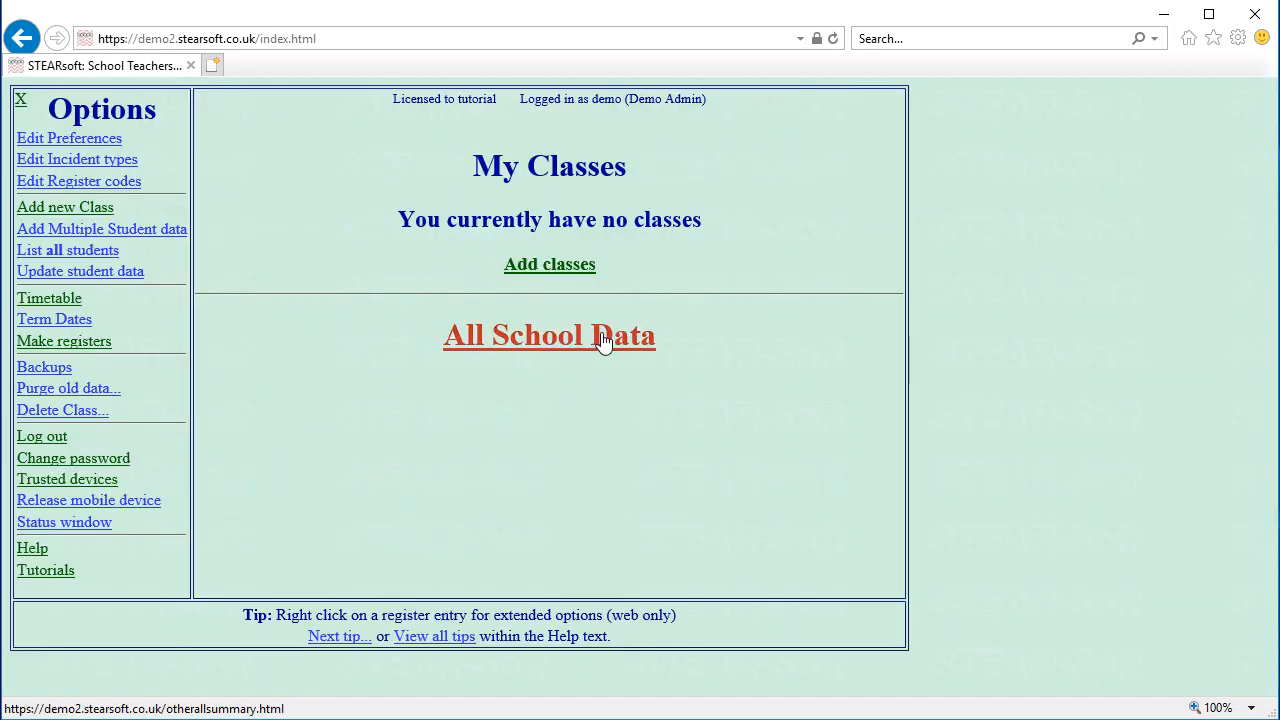
left_click(603, 338)
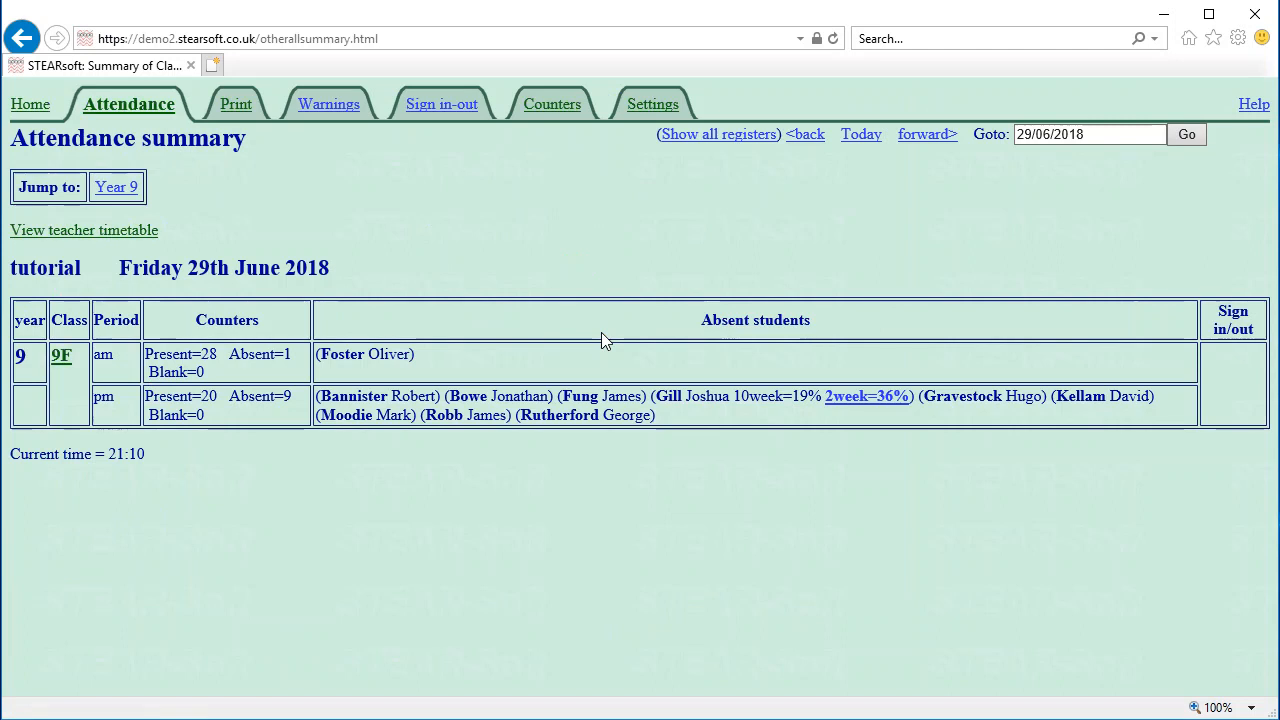
left_click(568, 112)
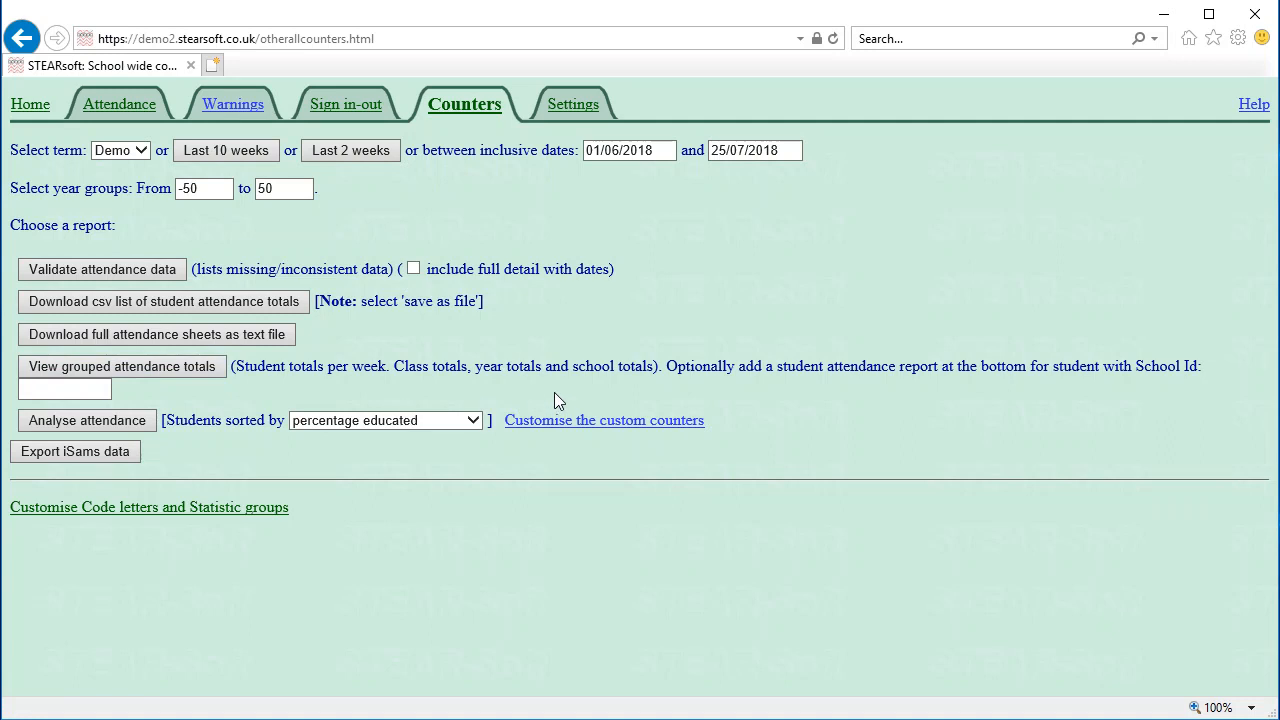
left_click(34, 105)
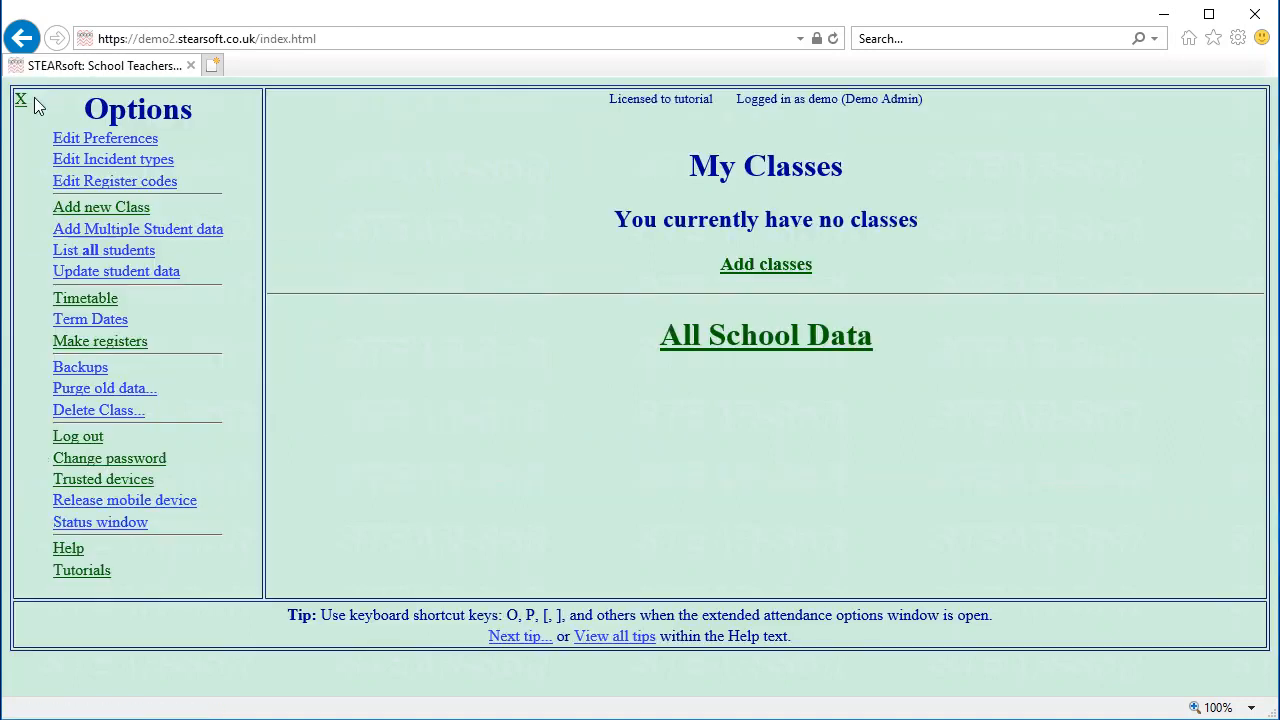